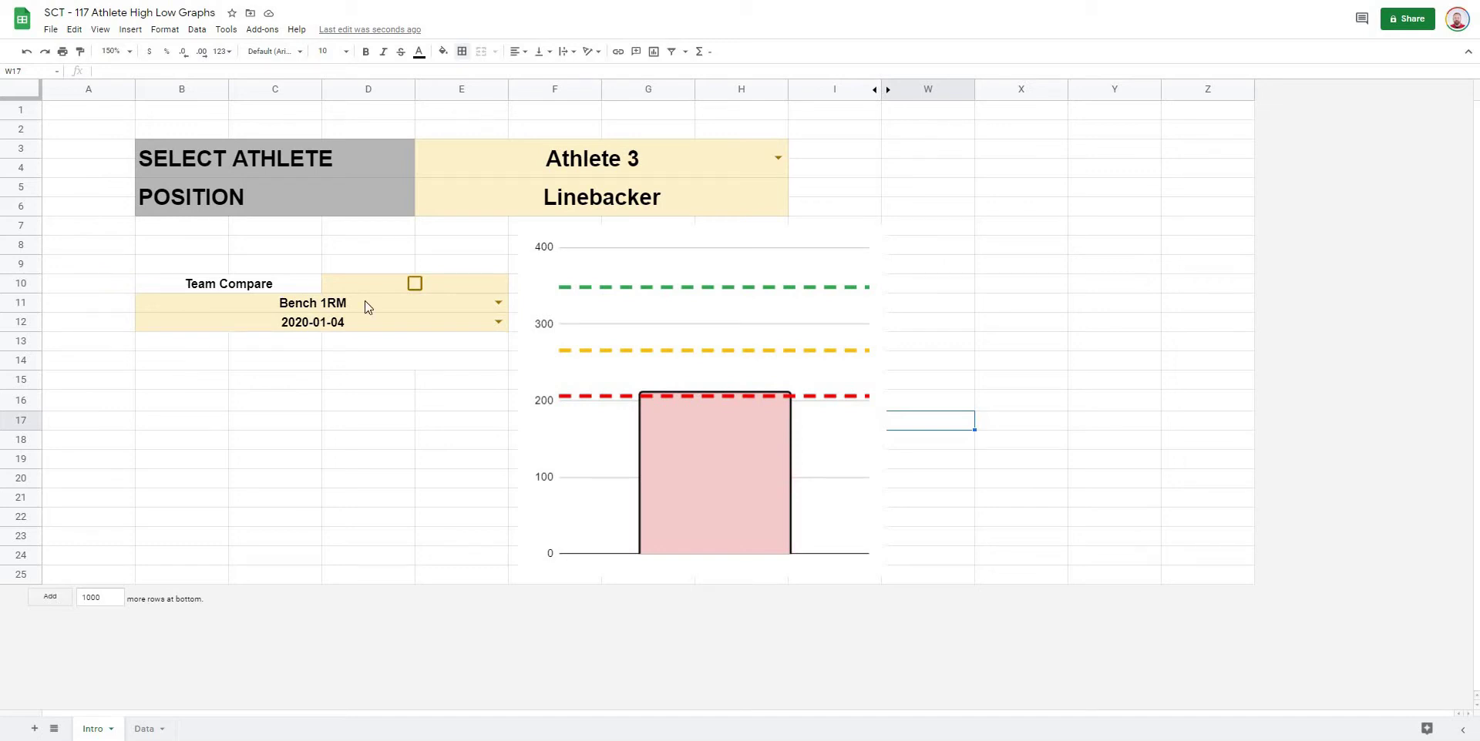
Step: Set the Intro sheet's example graph to Athlete 2 and Squat 1RM, and toggle Team Compare
left_click(777, 158)
left_click(486, 204)
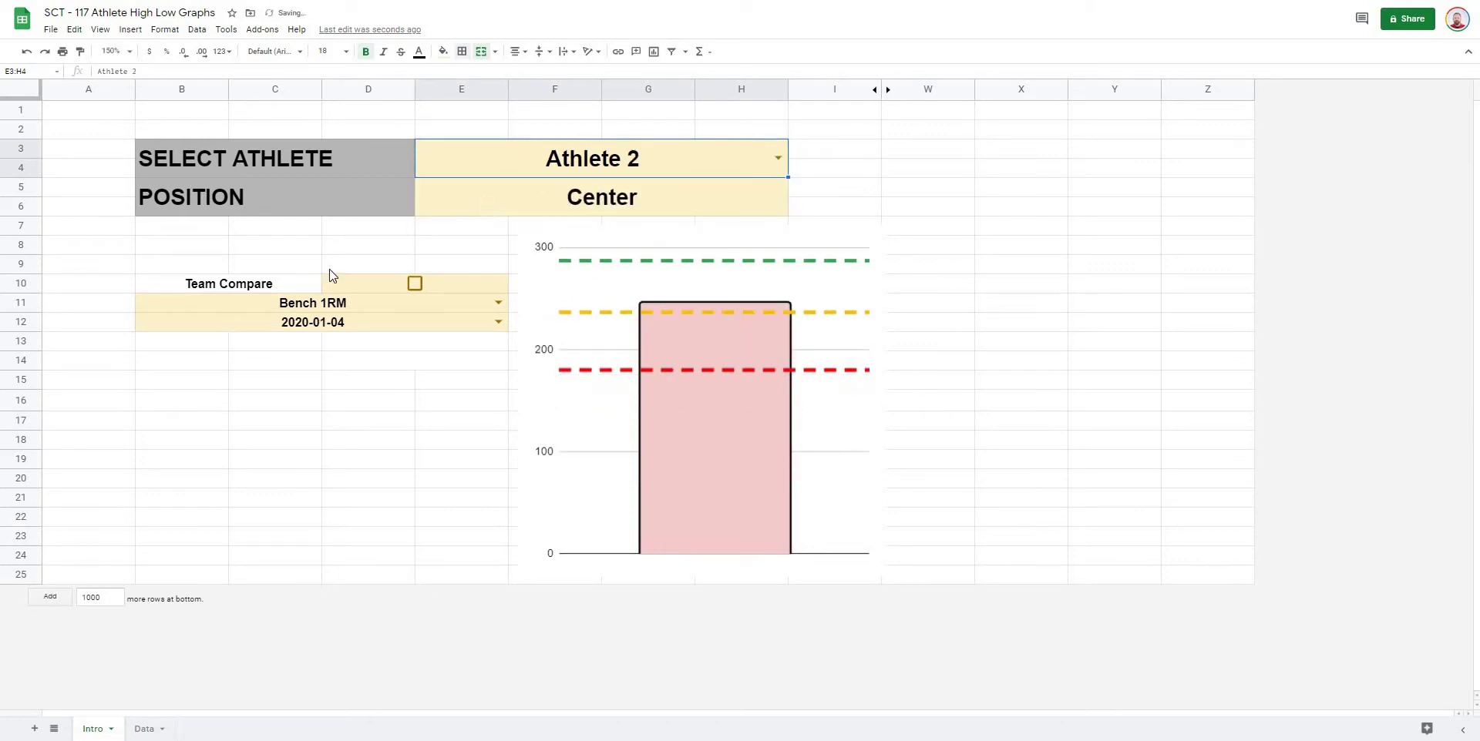
left_click(497, 303)
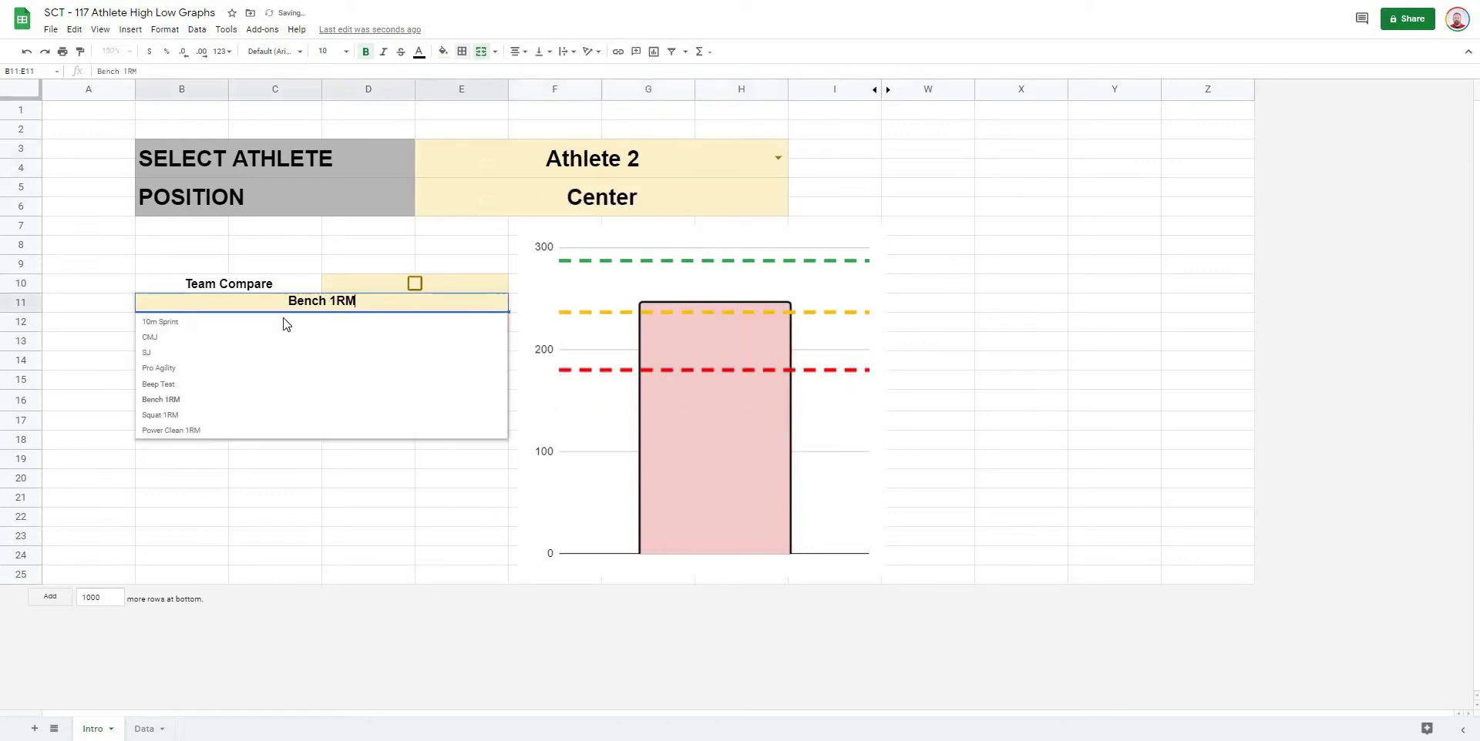
left_click(177, 417)
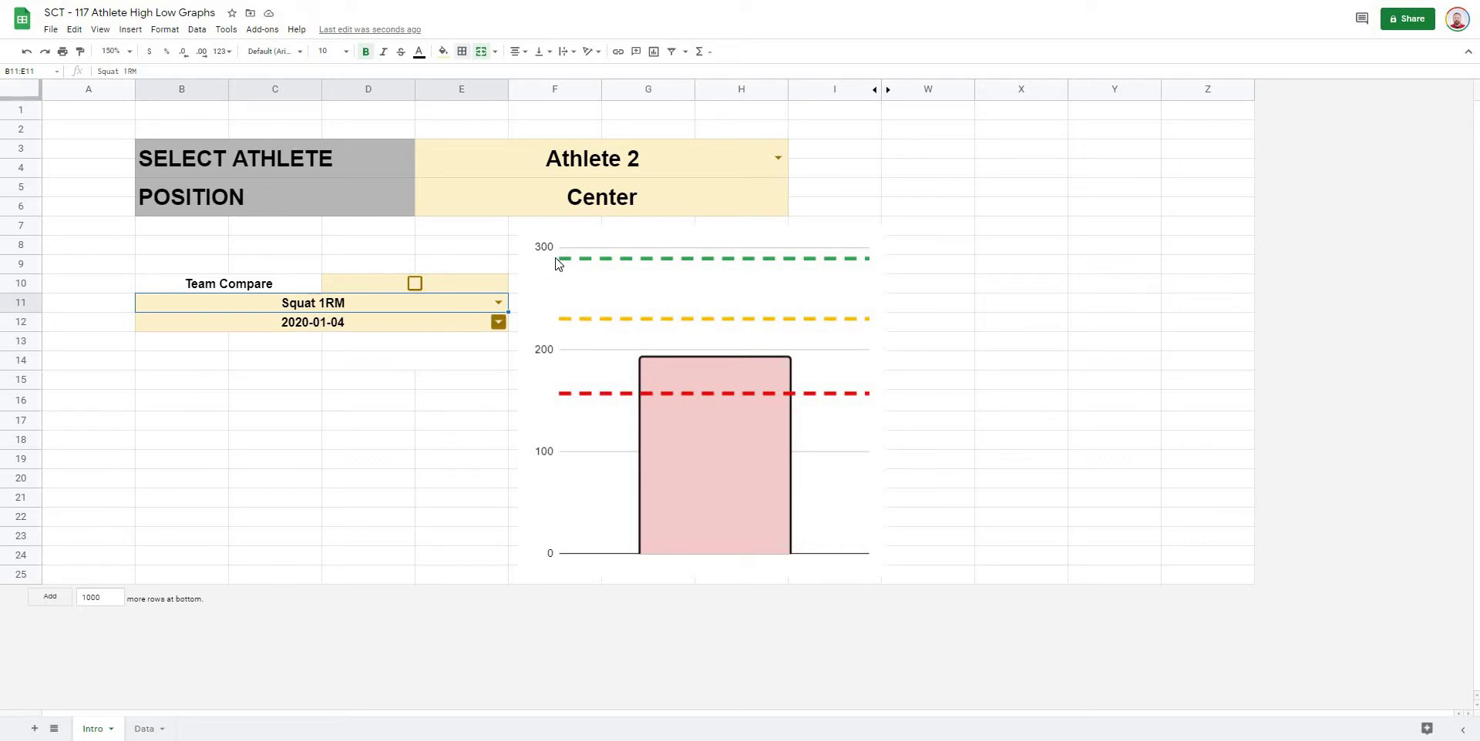
left_click(415, 284)
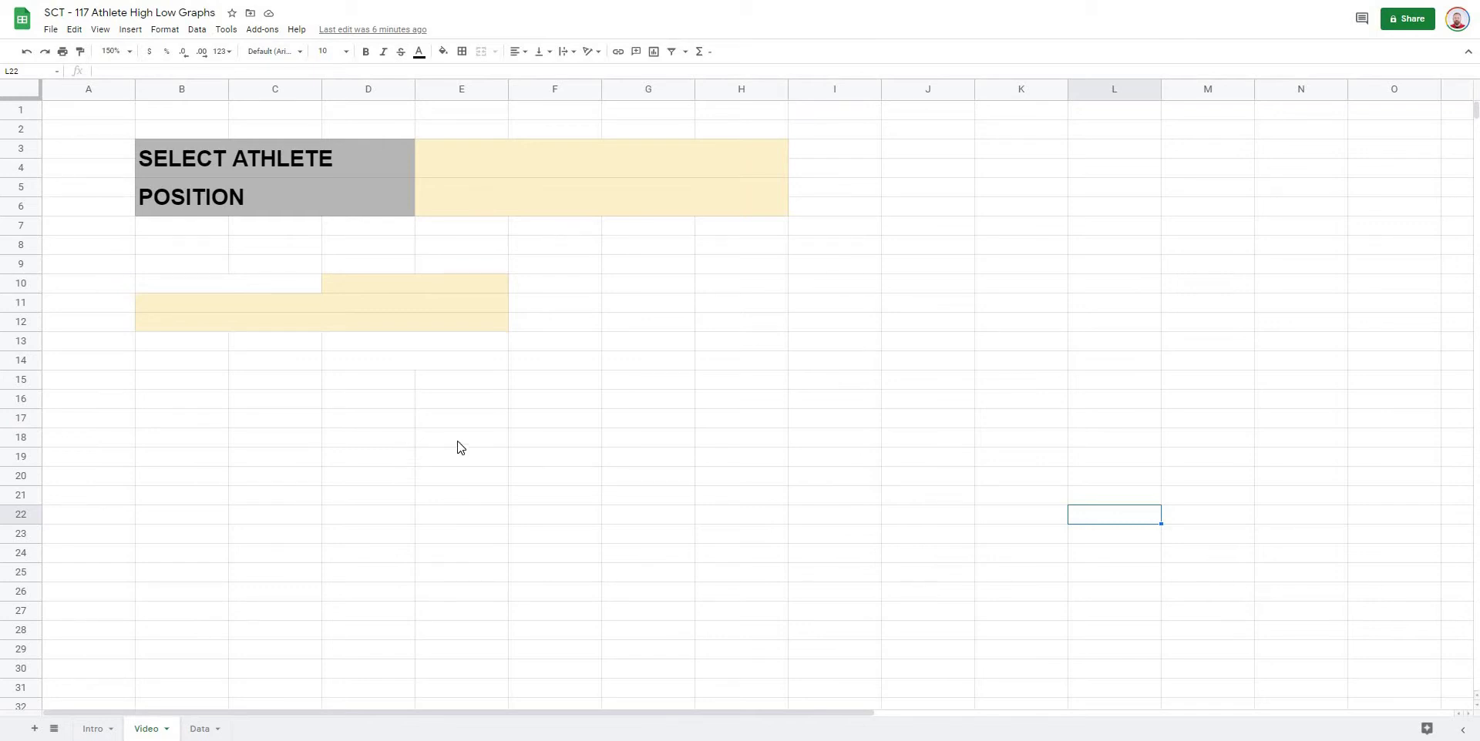
left_click(745, 437)
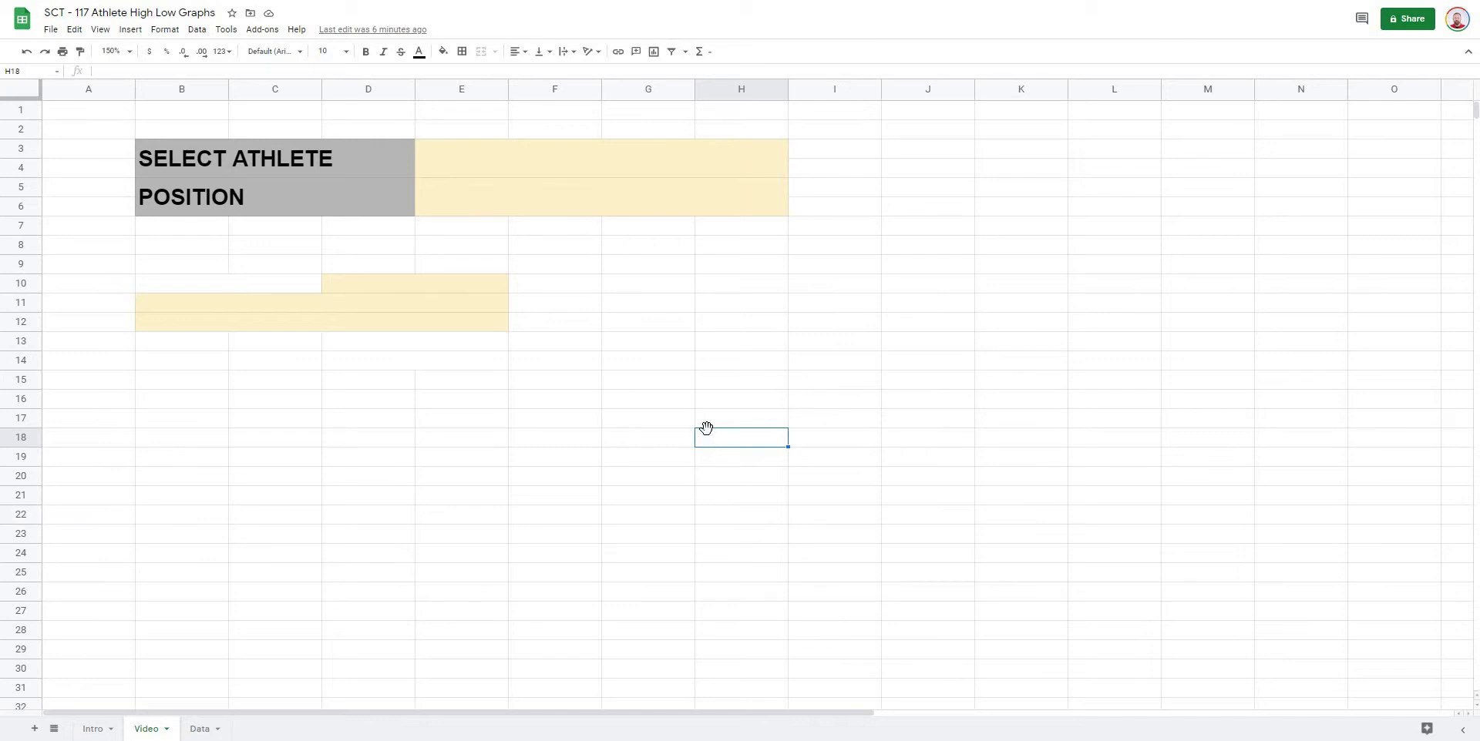
left_click(886, 382)
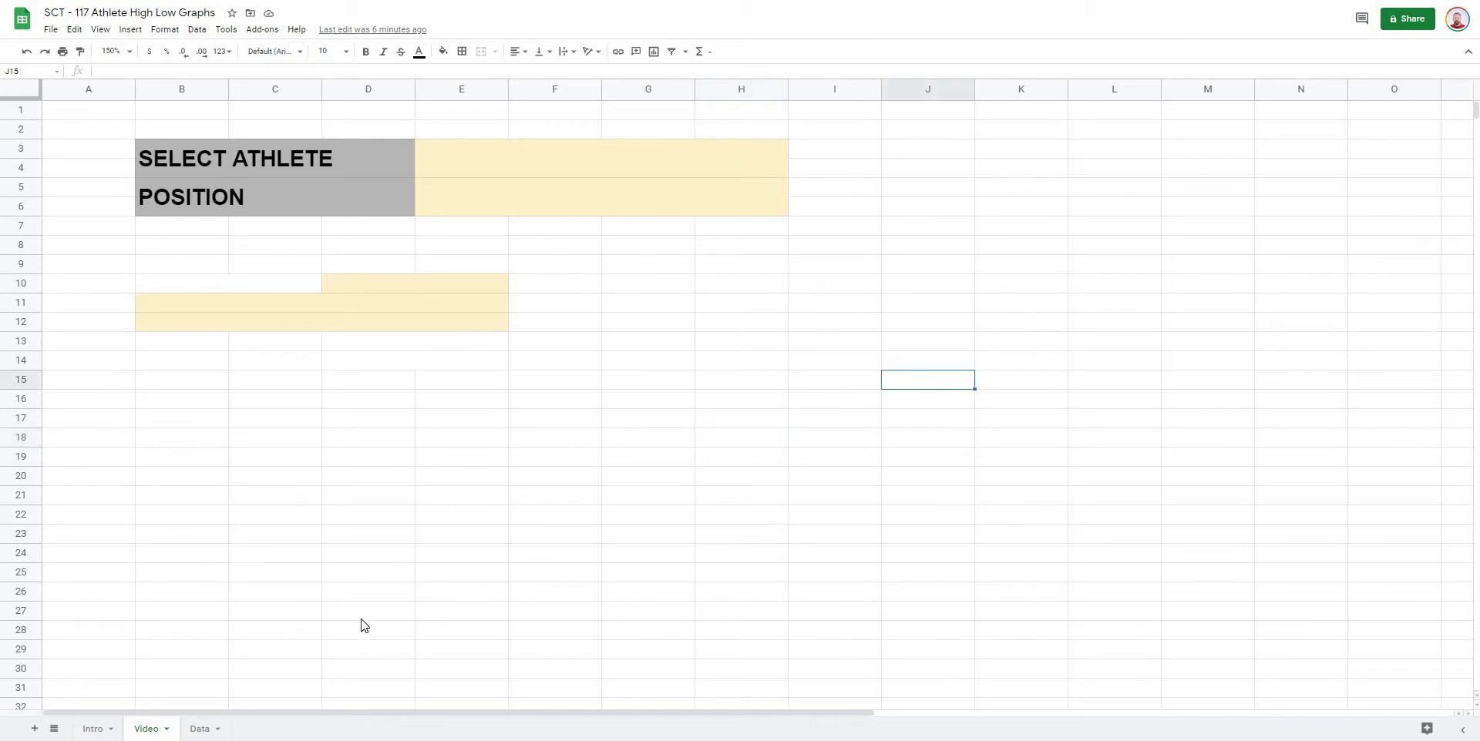
Step: Review the athlete names, positions and test columns on the Data sheet and return to the Video sheet
left_click(197, 729)
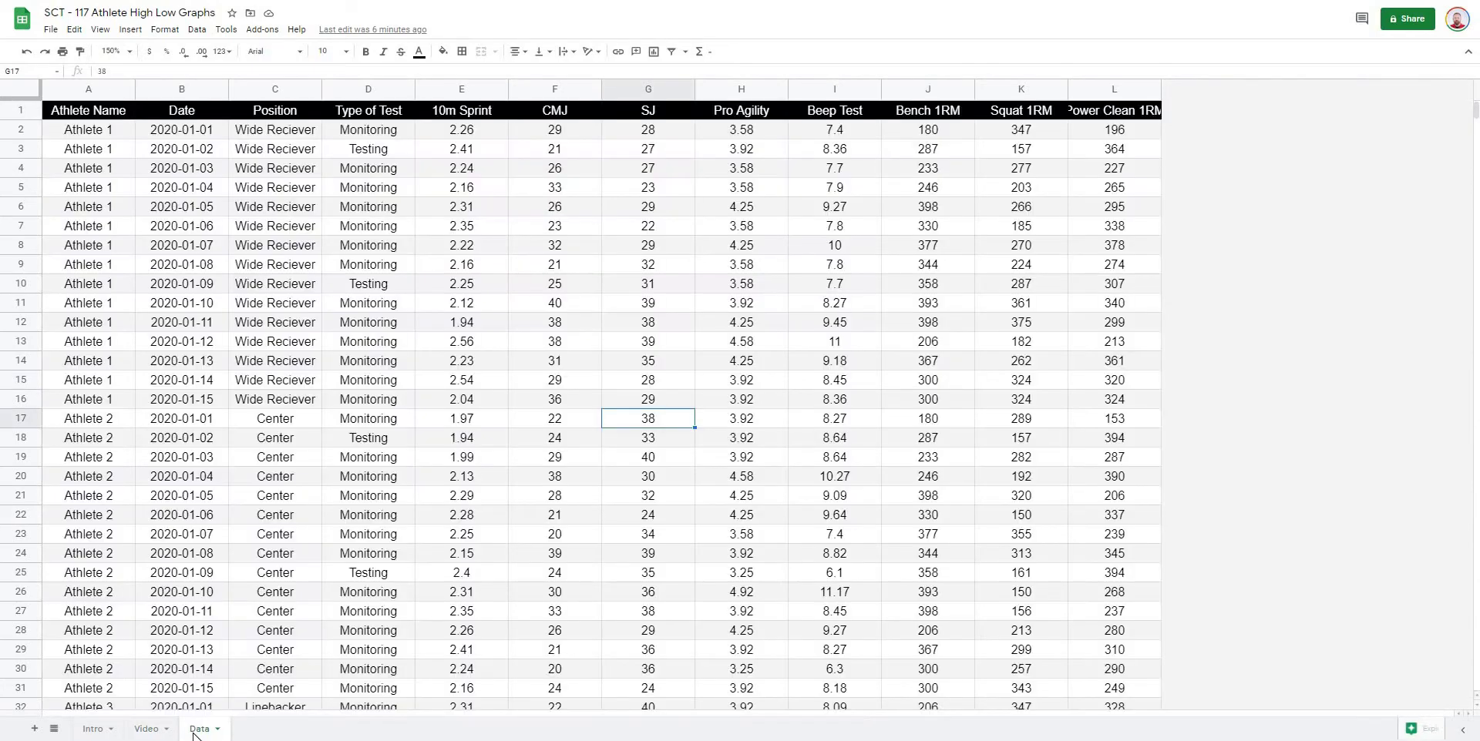
scroll(128, 384, "down", 3)
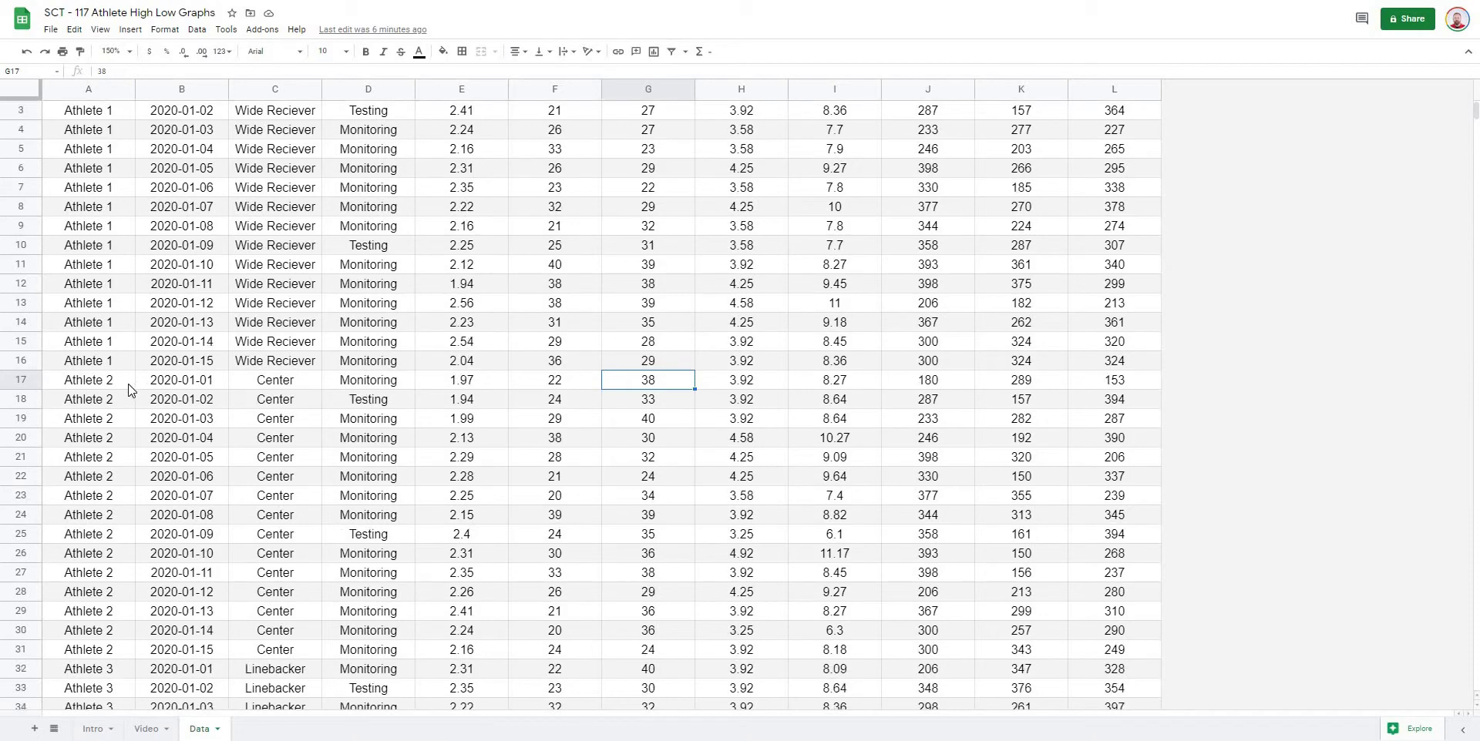
scroll(285, 458, "up", 3)
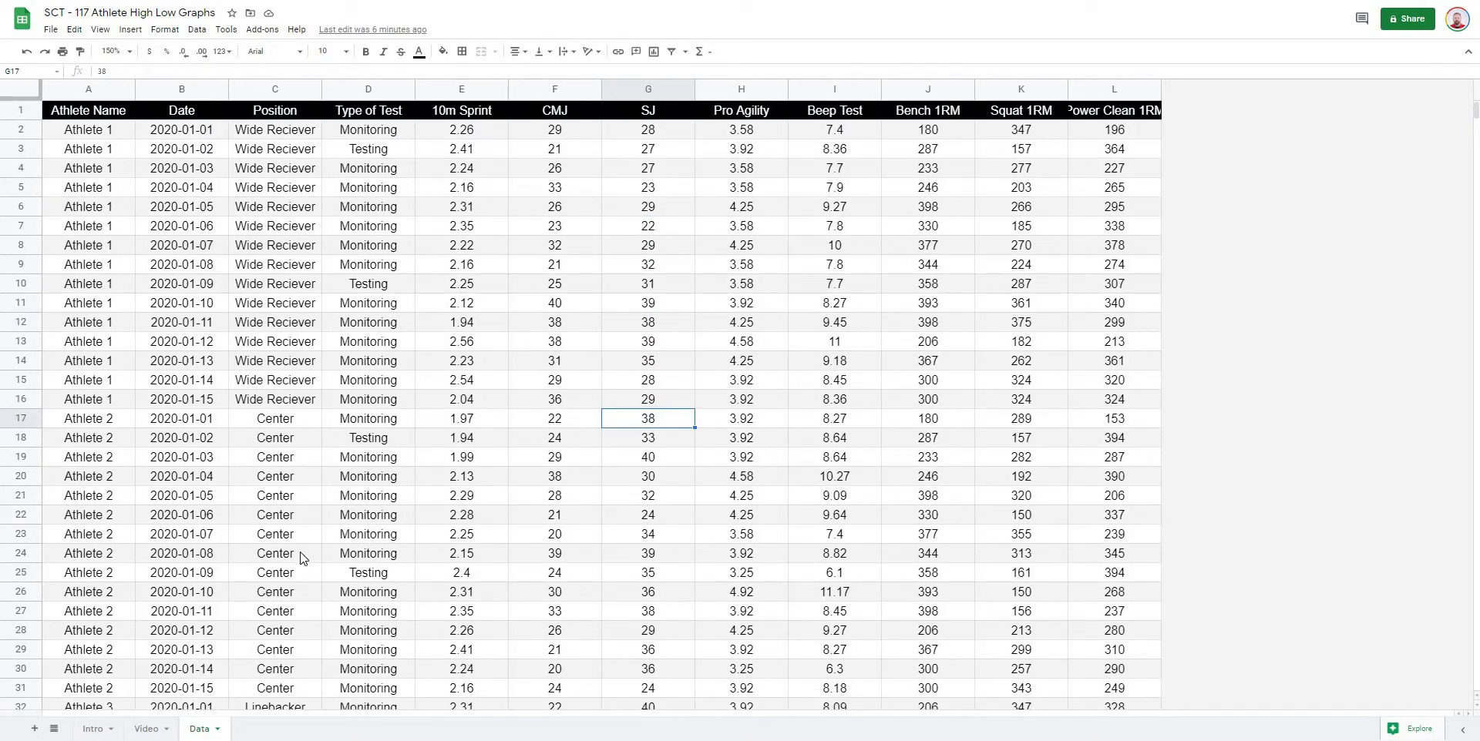
left_click(146, 729)
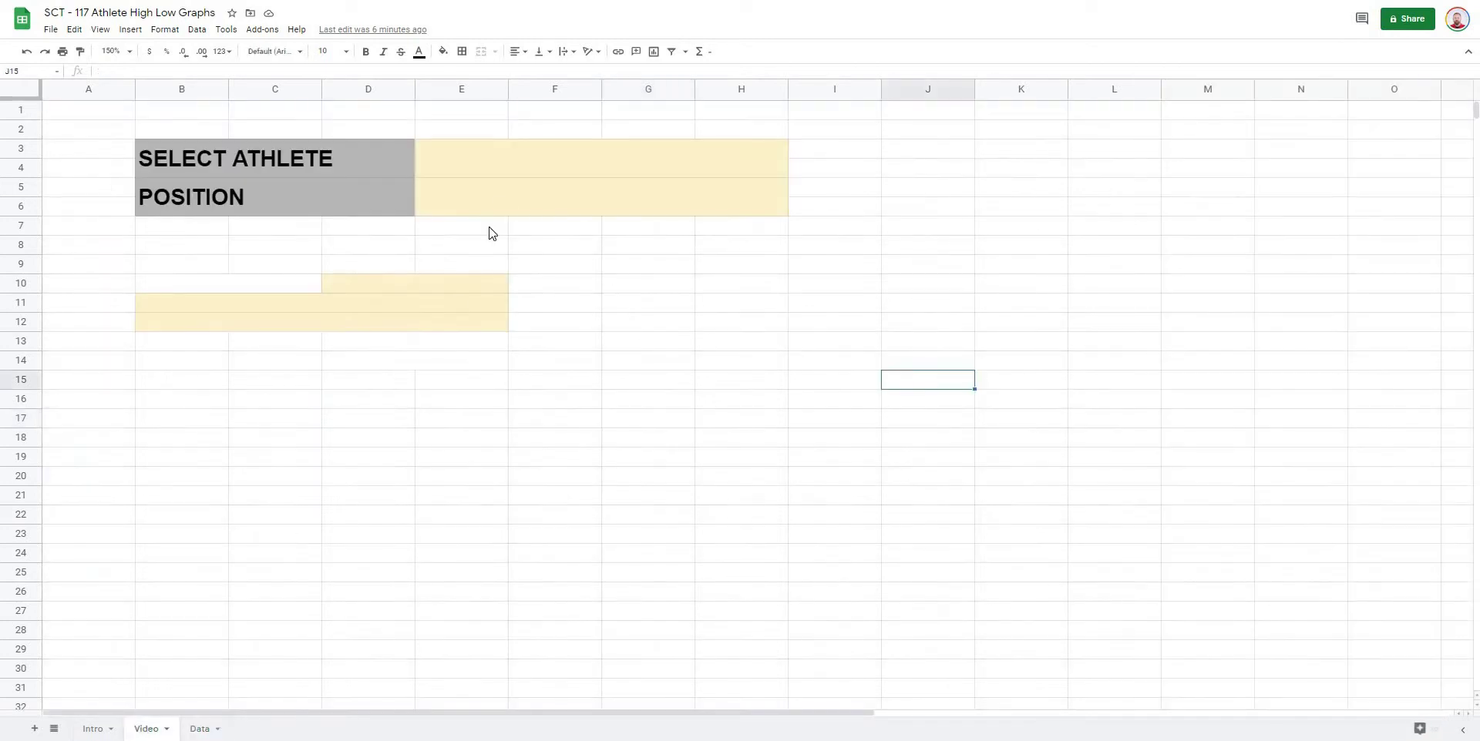
Step: Add a data validation dropdown to the SELECT ATHLETE cell E3:H4 on the Video sheet, listing names from Data!A2:A
left_click(507, 173)
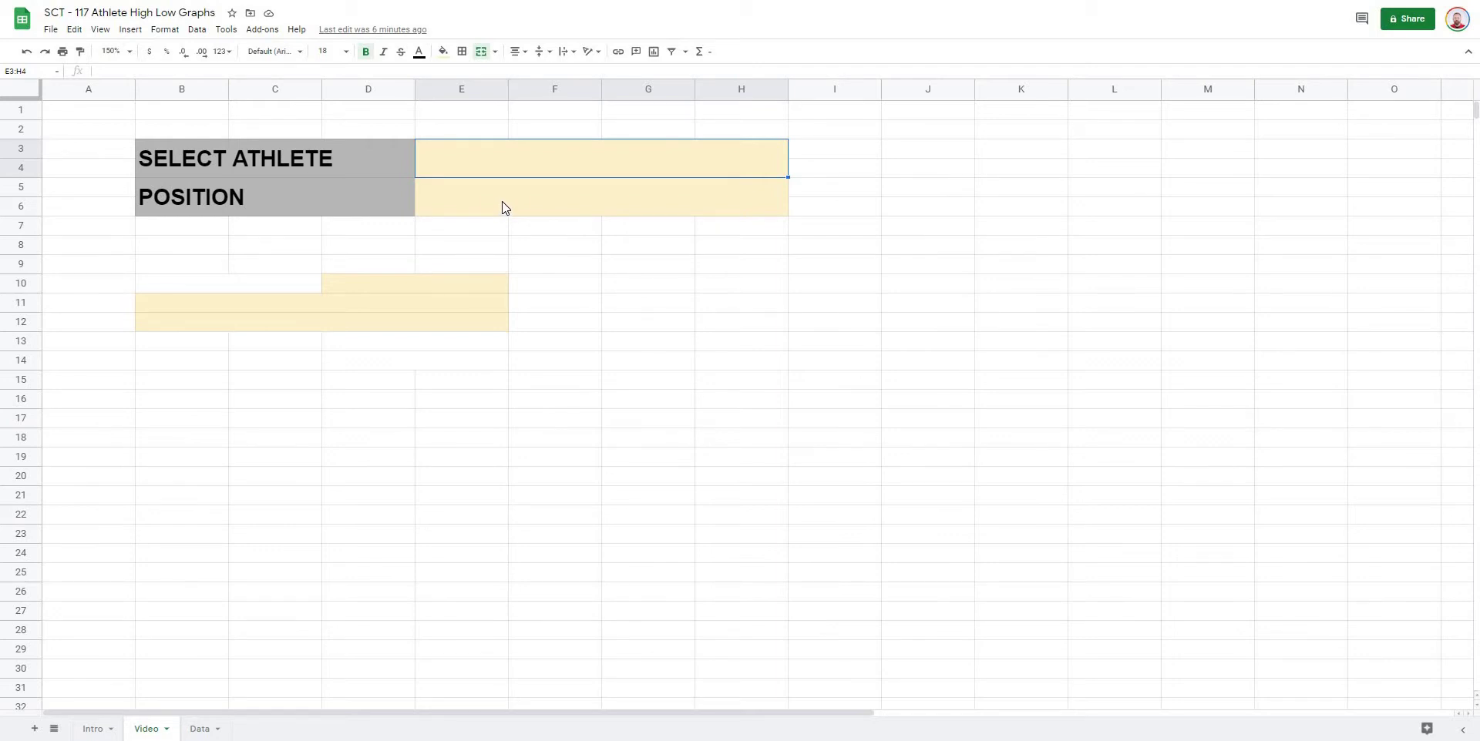
left_click(589, 300)
left_click(529, 145)
left_click(196, 30)
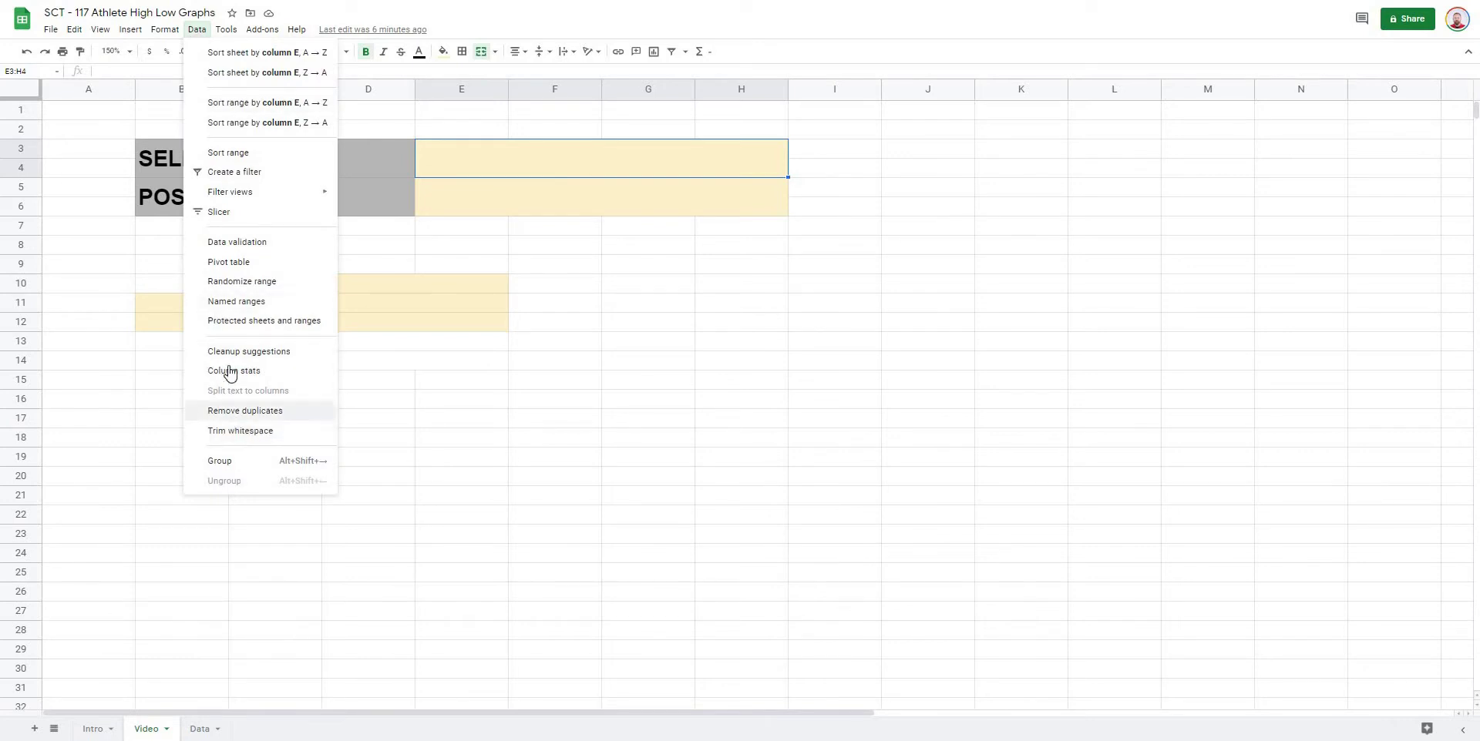
left_click(215, 244)
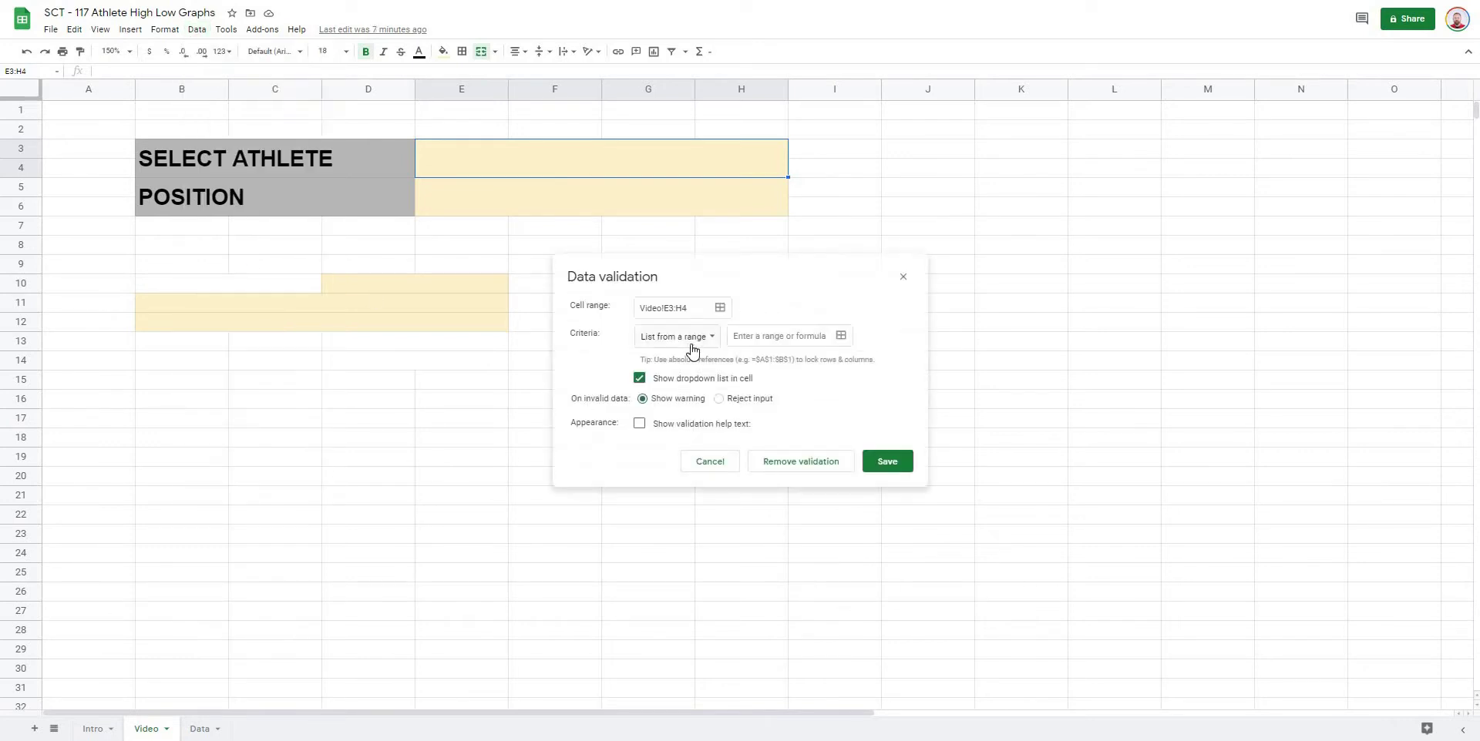
left_click(841, 337)
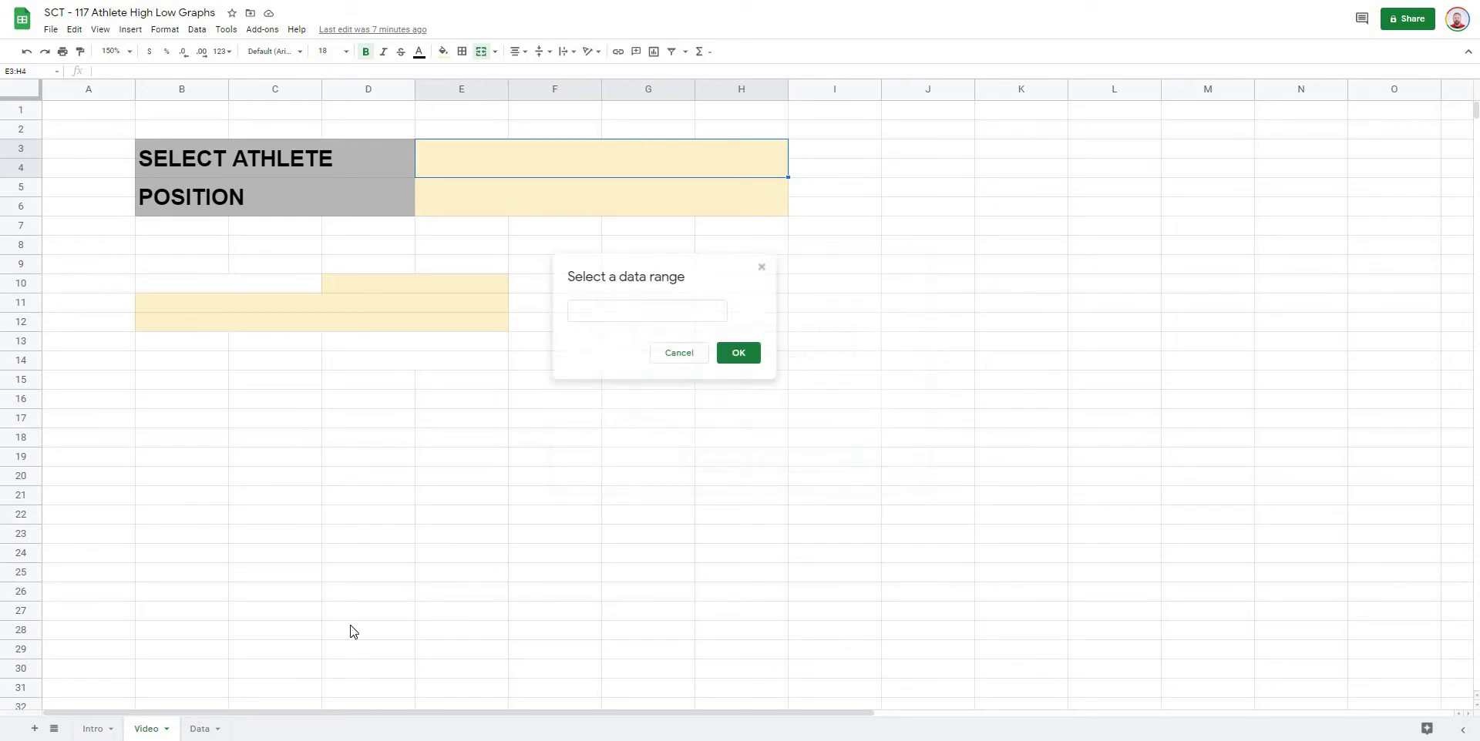
left_click(200, 729)
left_click(71, 91)
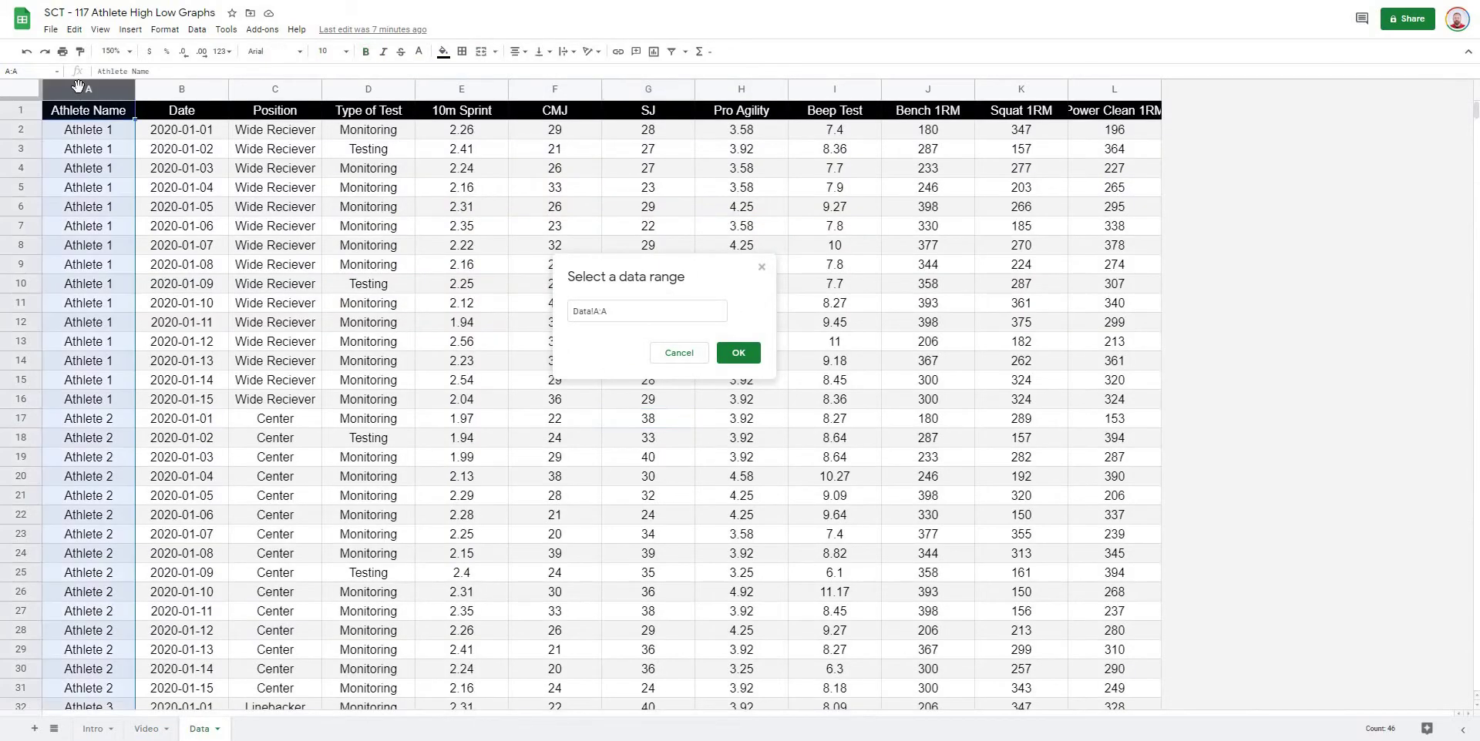
left_click(618, 309)
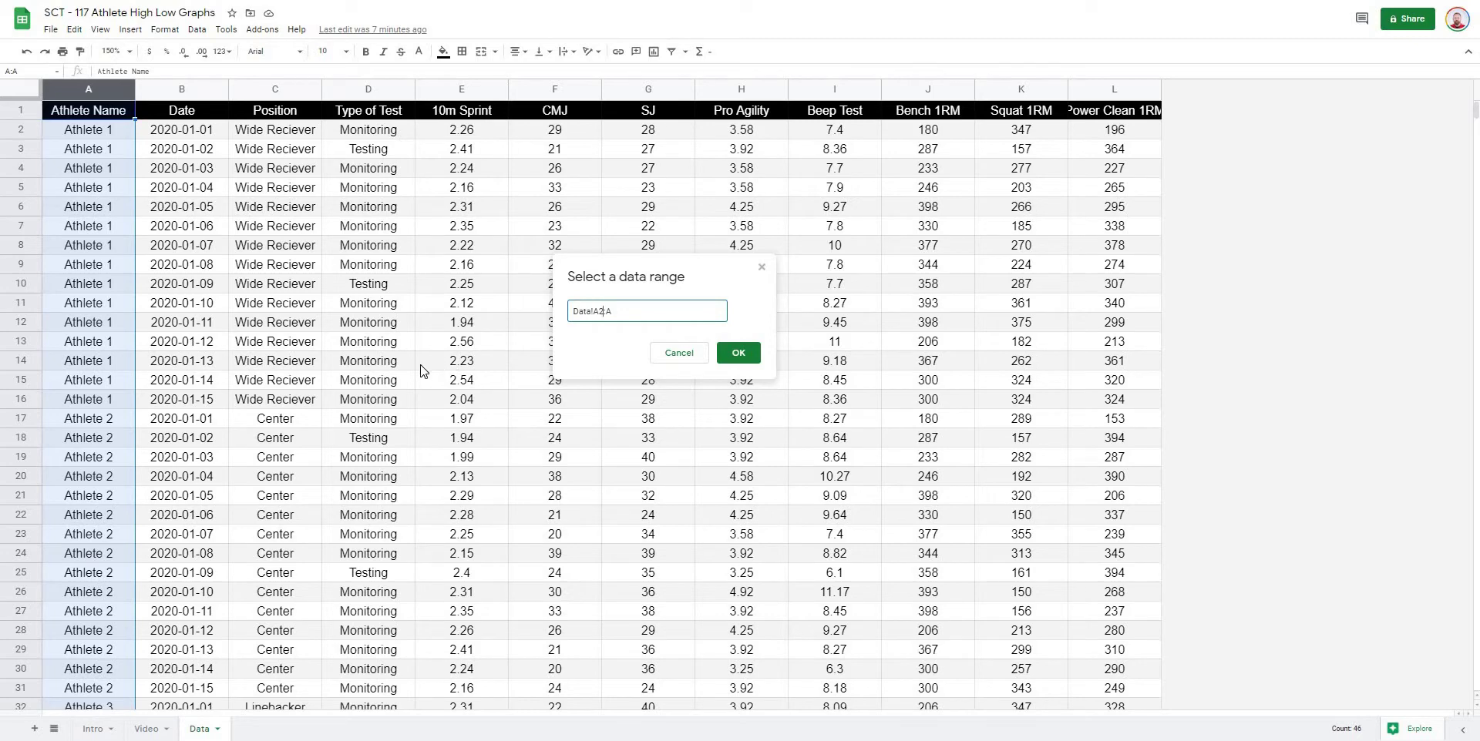
left_click(738, 354)
left_click(887, 461)
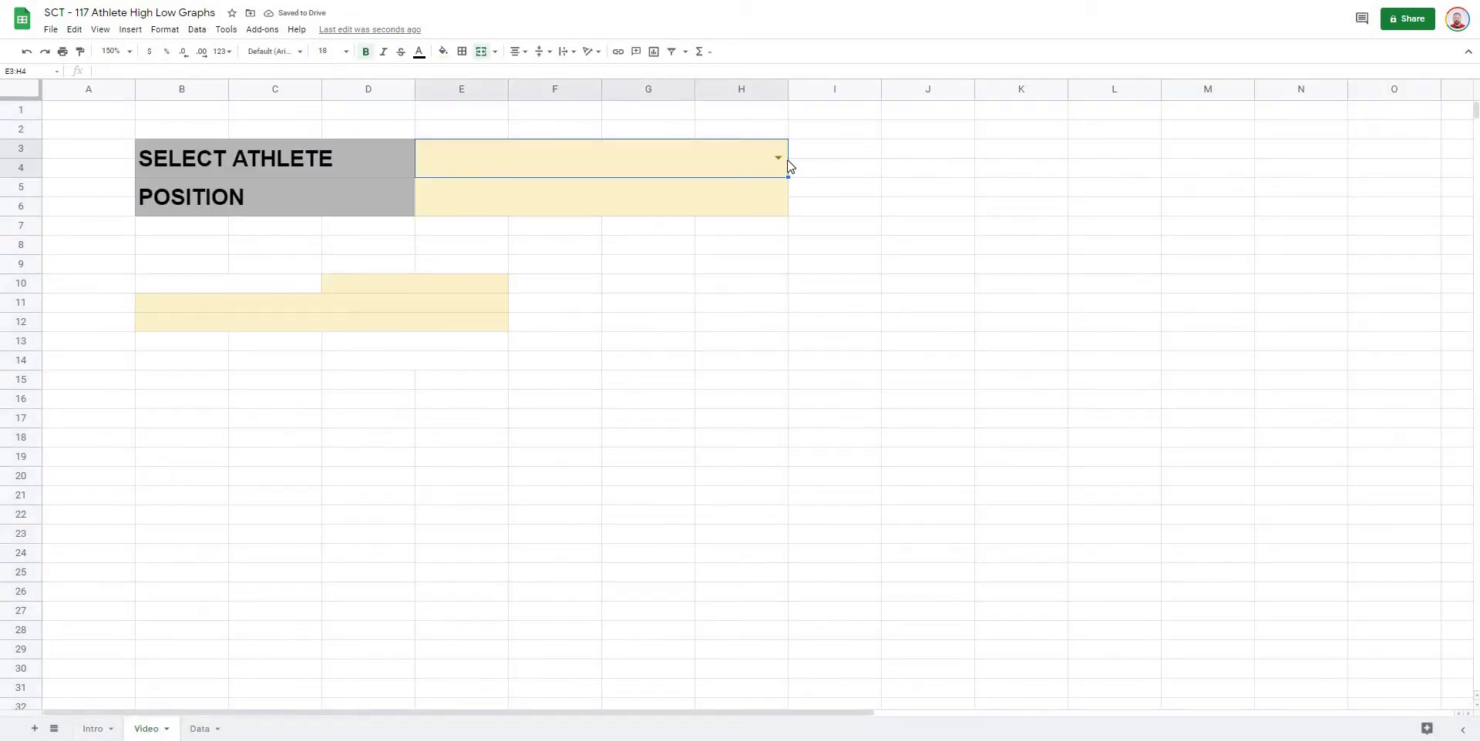
Step: Choose Athlete 1 in the SELECT ATHLETE dropdown
left_click(778, 158)
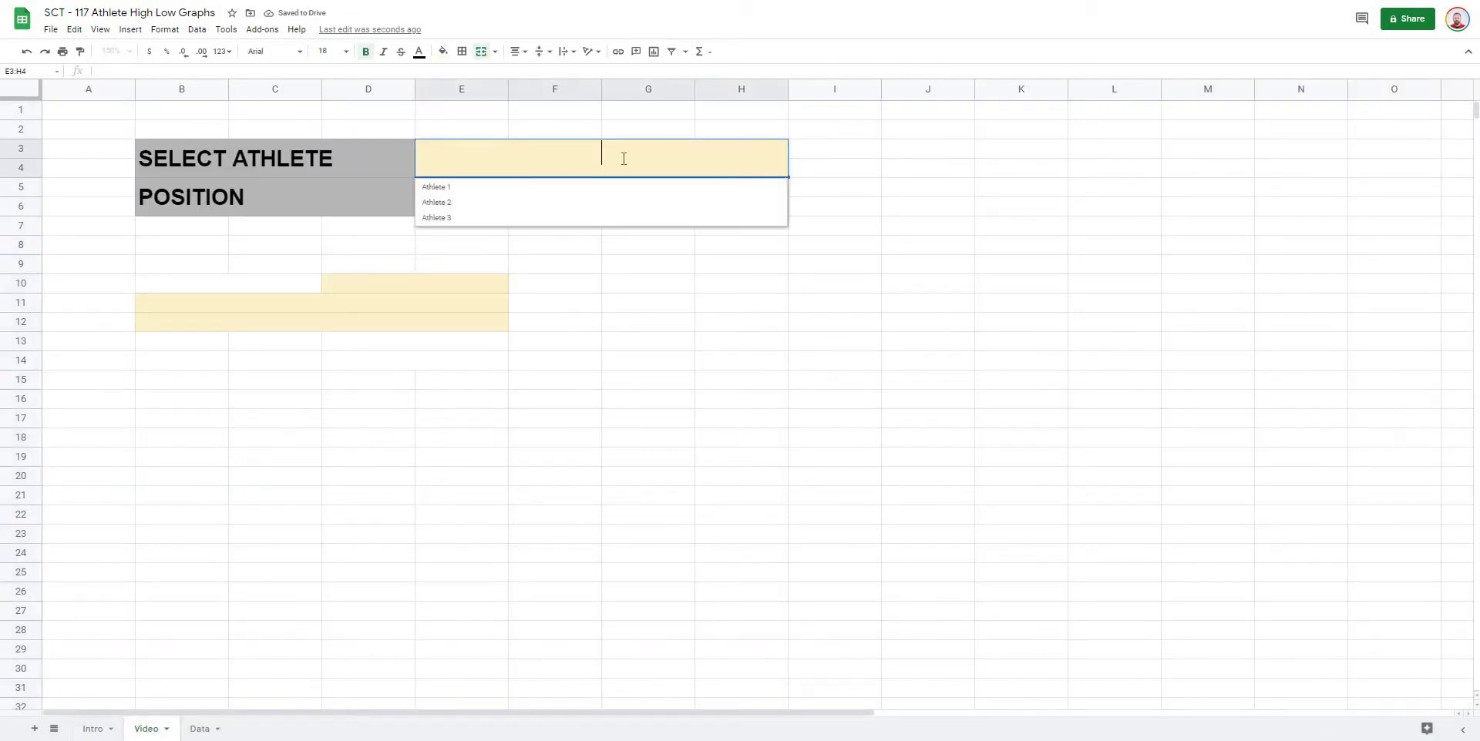
left_click(436, 187)
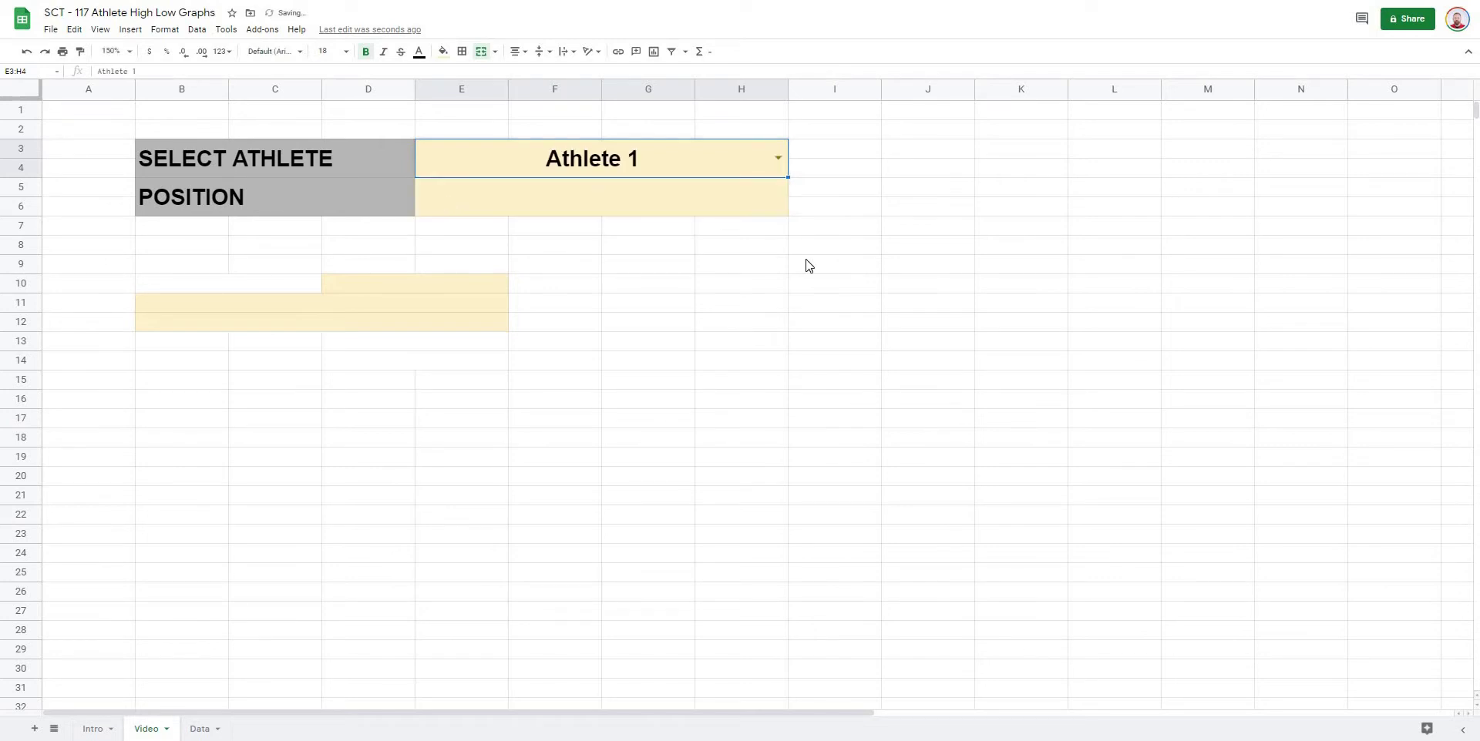
left_click(843, 271)
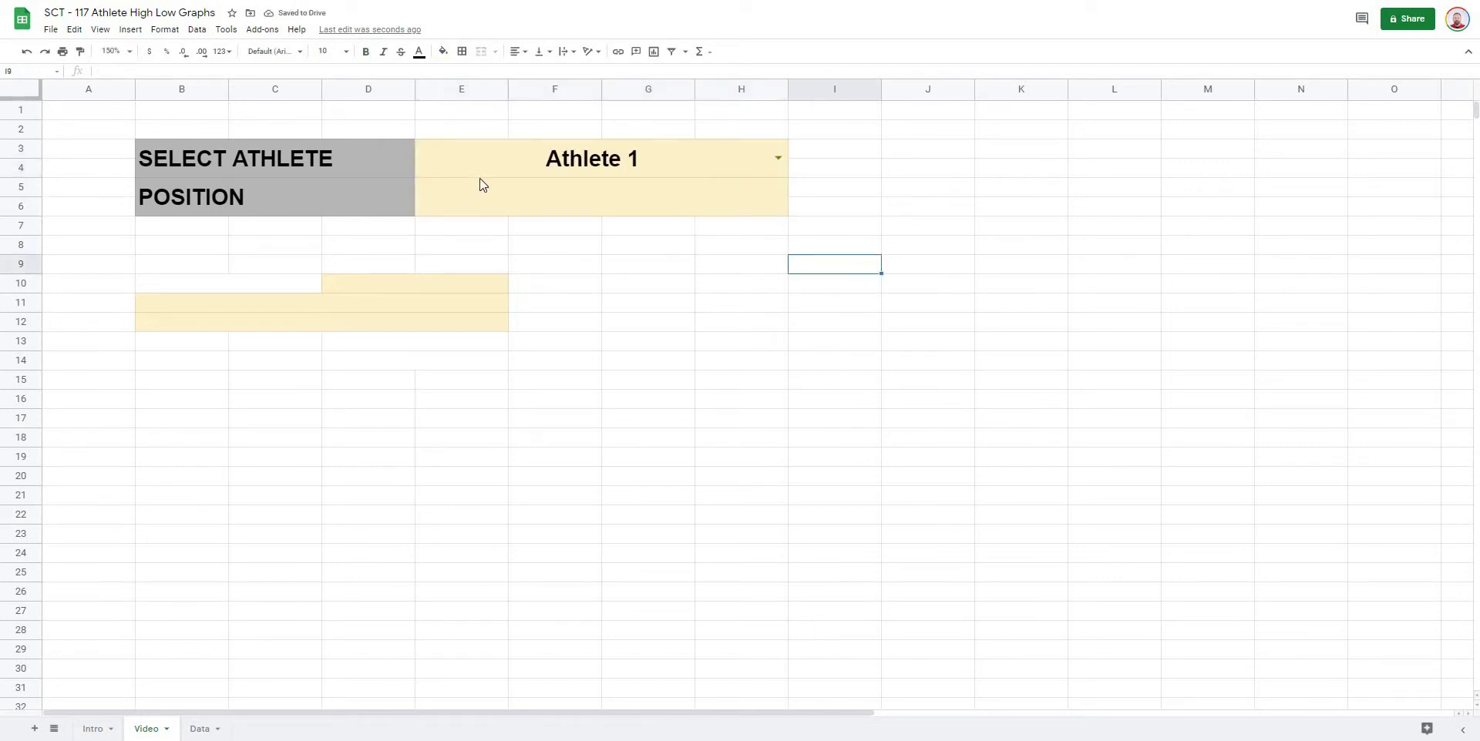
Step: Start a VLOOKUP formula in the POSITION cell E5 with the selected athlete's cell E3 as the search key
left_click(512, 195)
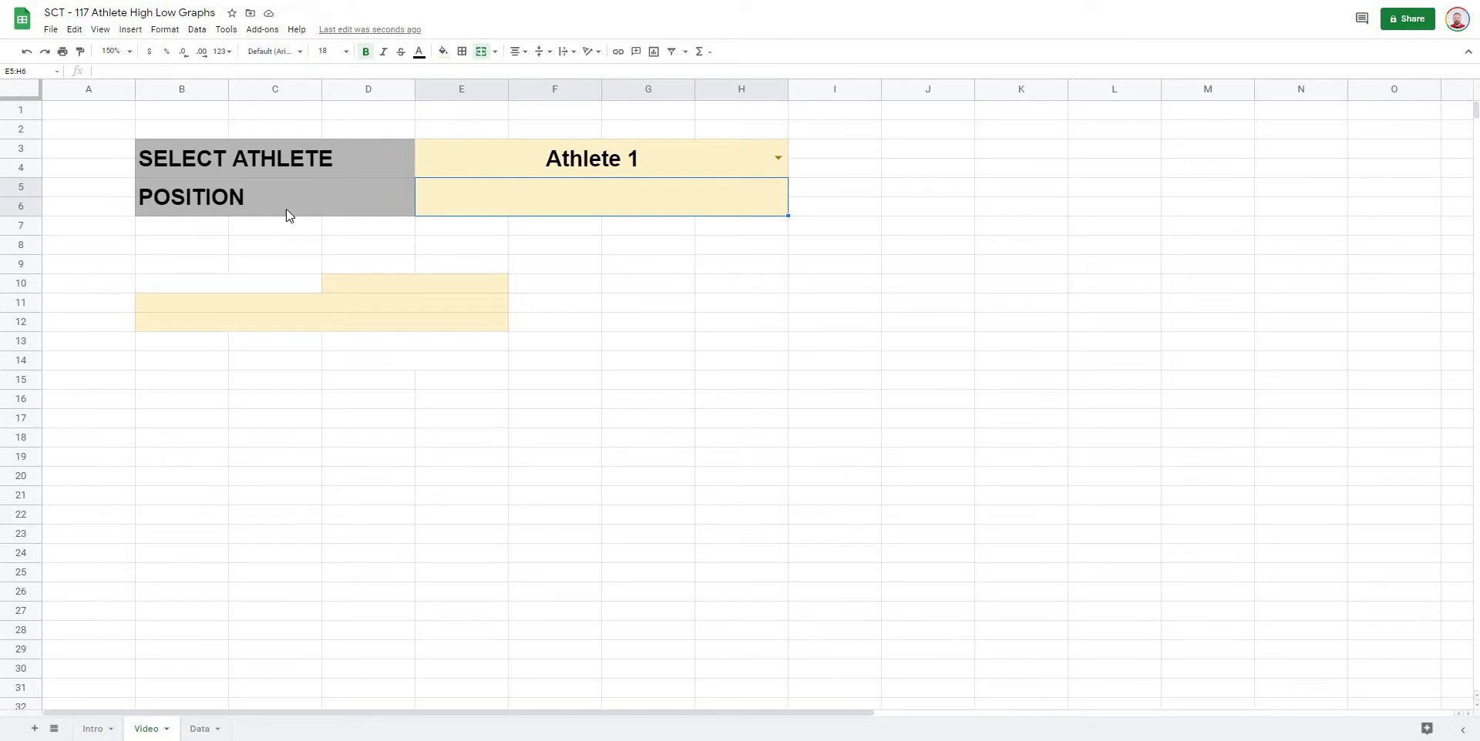
left_click(611, 268)
left_click(497, 213)
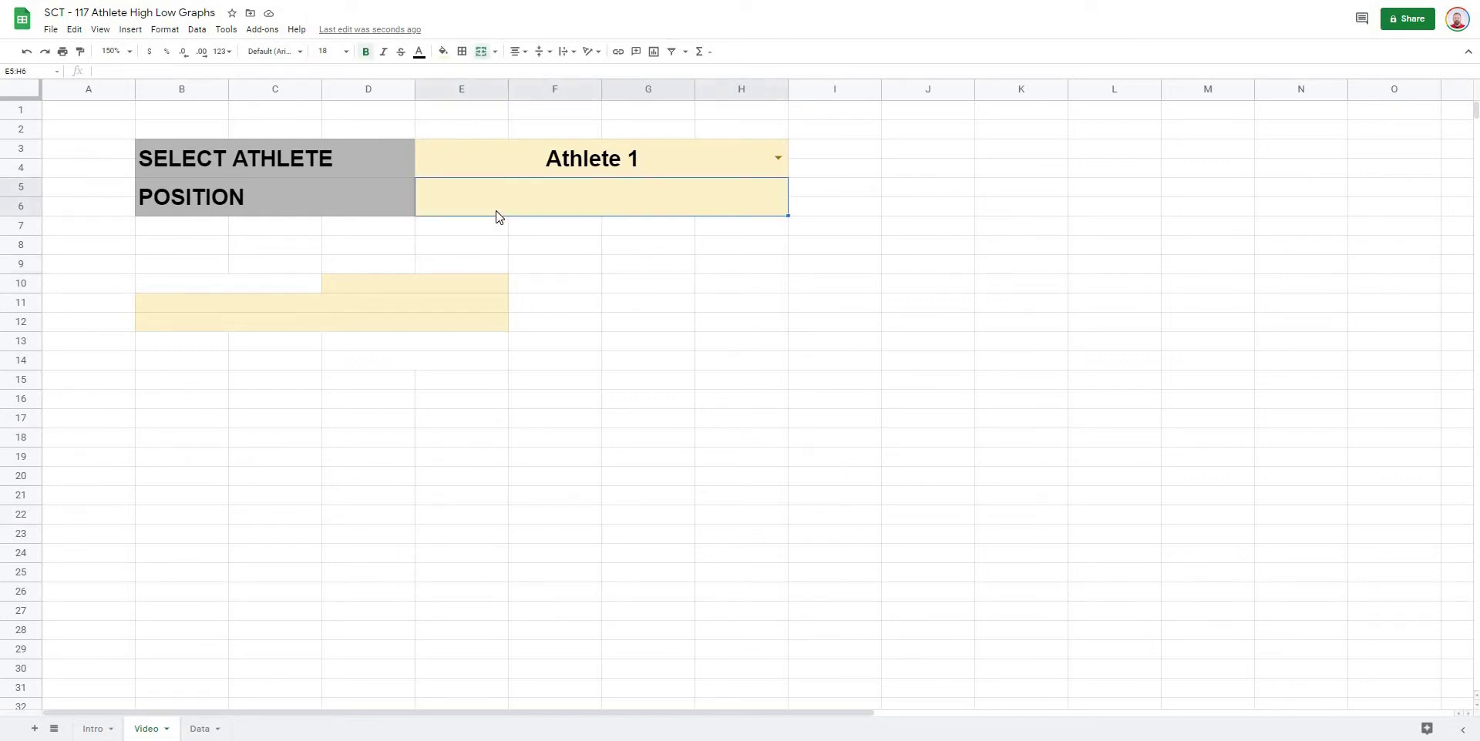
left_click(647, 228)
left_click(538, 193)
type("=")
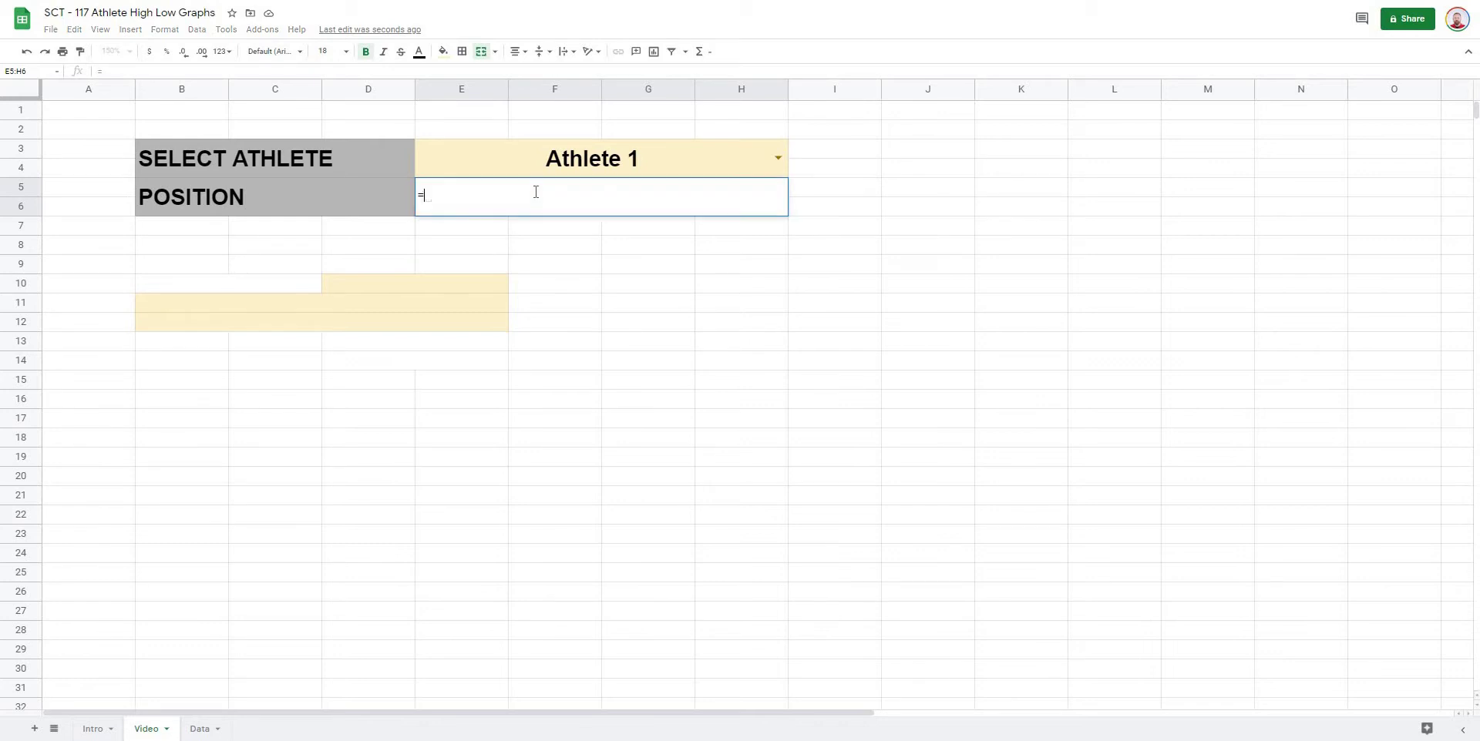
type("vlookup(")
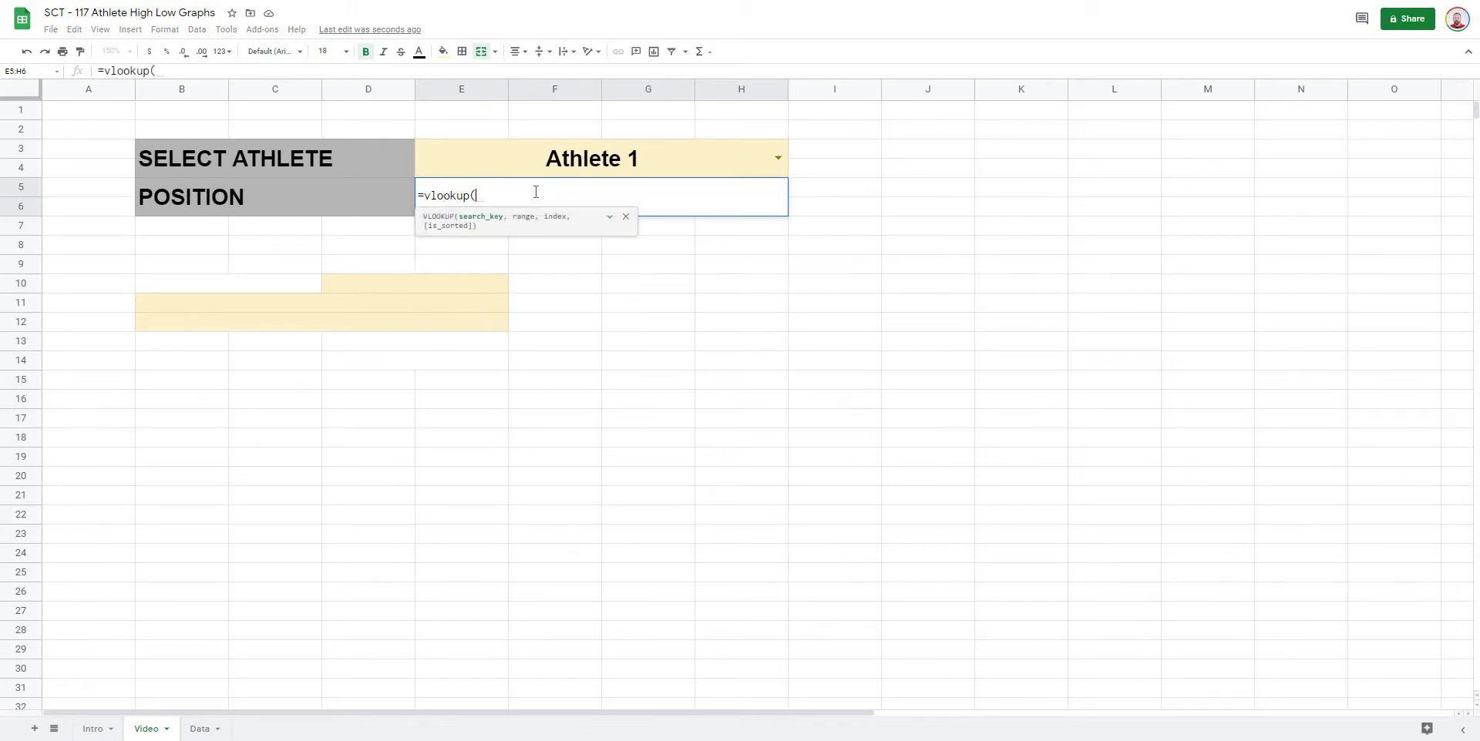
left_click(492, 163)
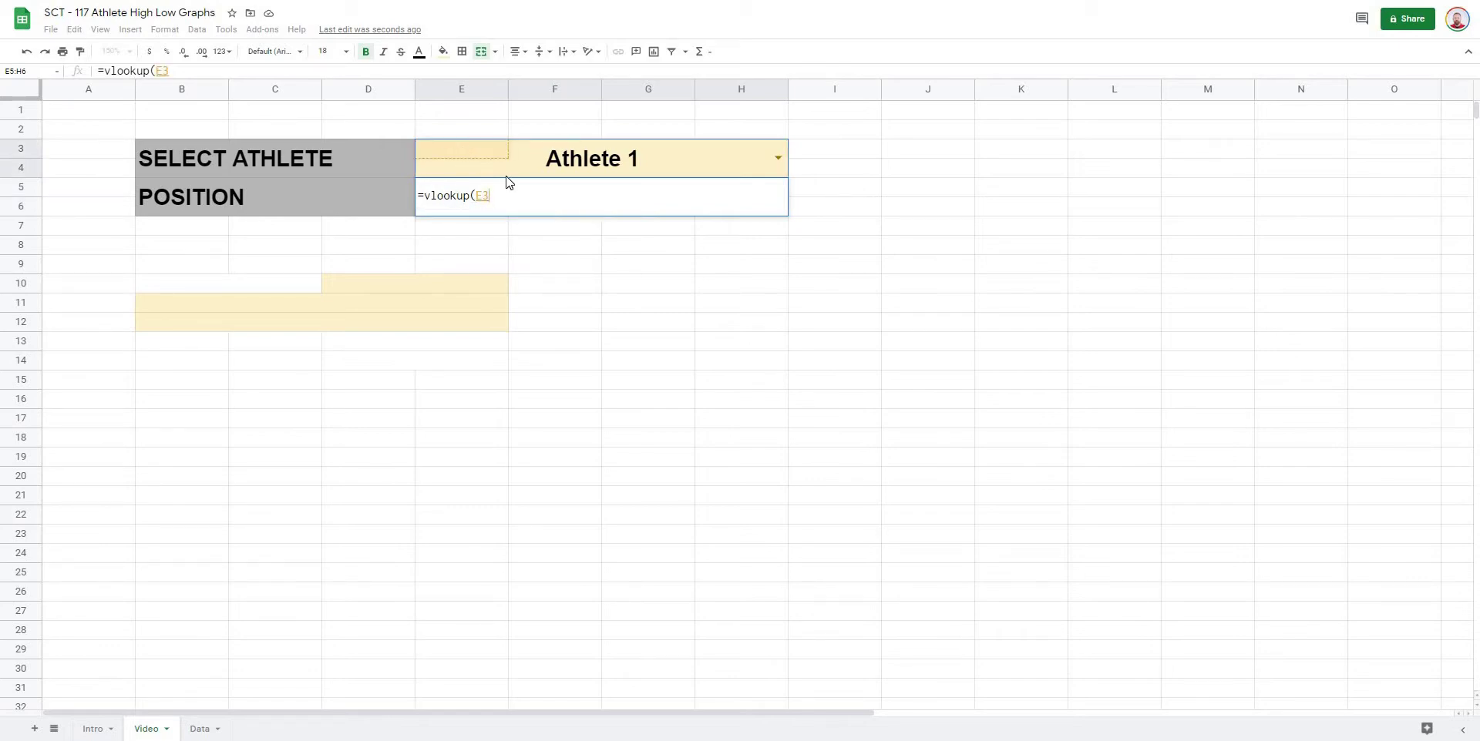
type(",")
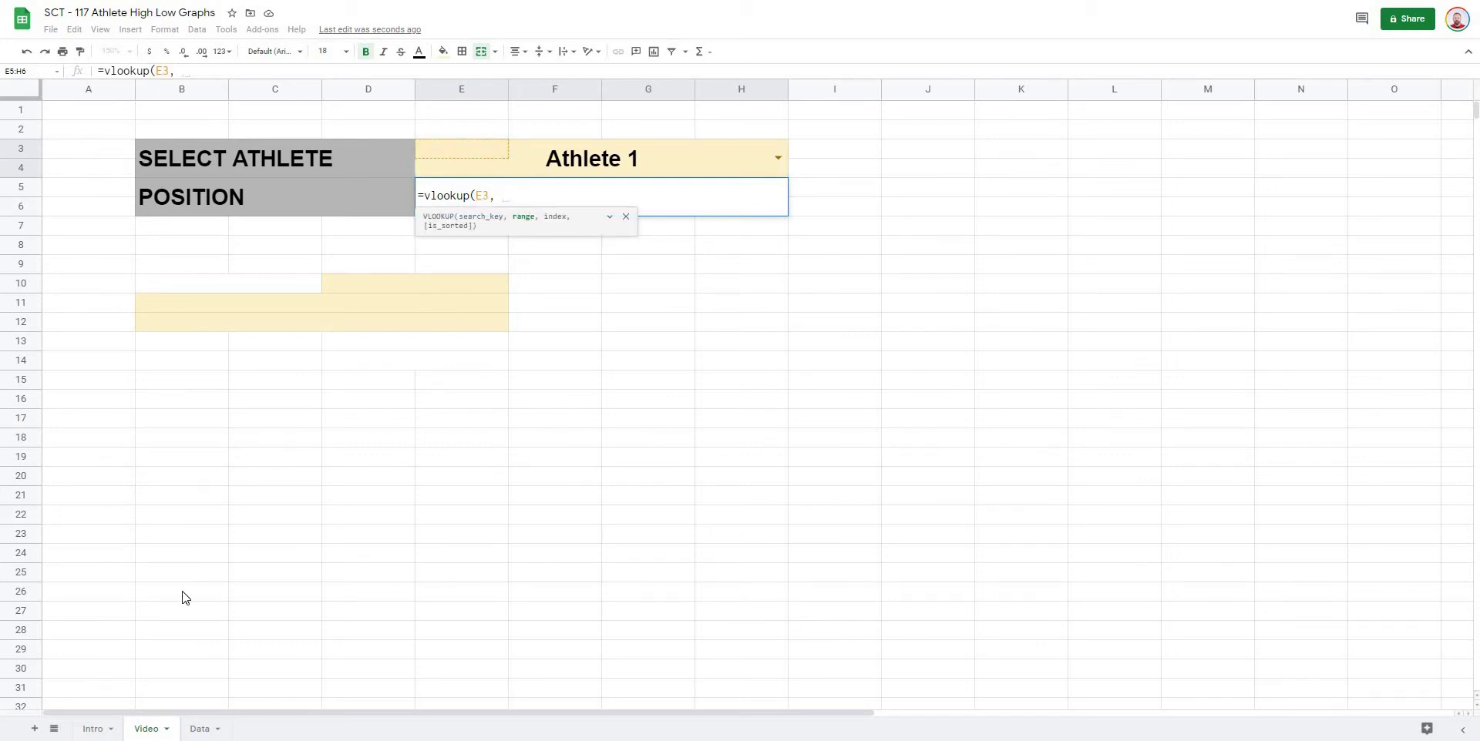
Step: Use columns A to L of the Data sheet (Data!A:L) as the VLOOKUP range
left_click(198, 729)
left_click(75, 91)
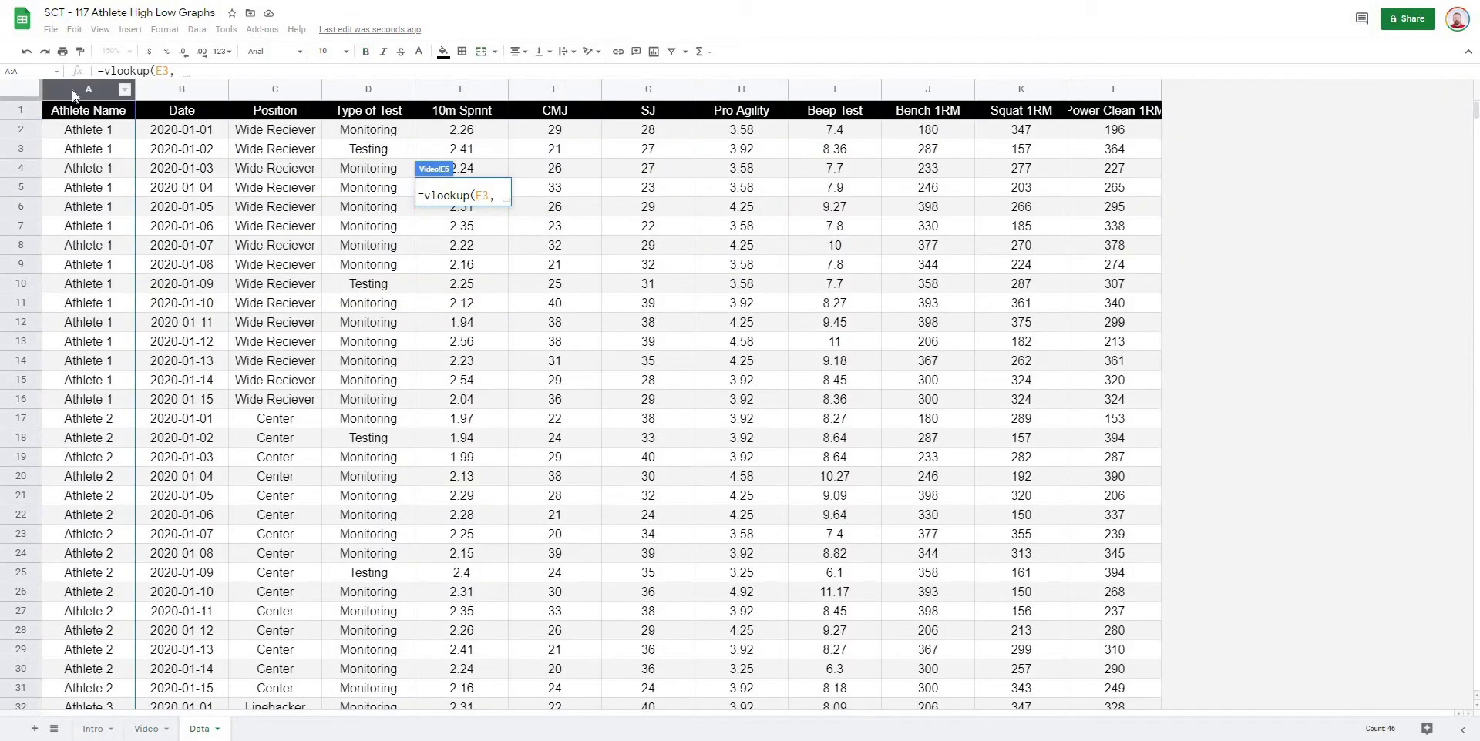
mouse_move(75, 94)
left_mouse_down()
mouse_move(1025, 89)
mouse_move(1101, 75)
left_mouse_up()
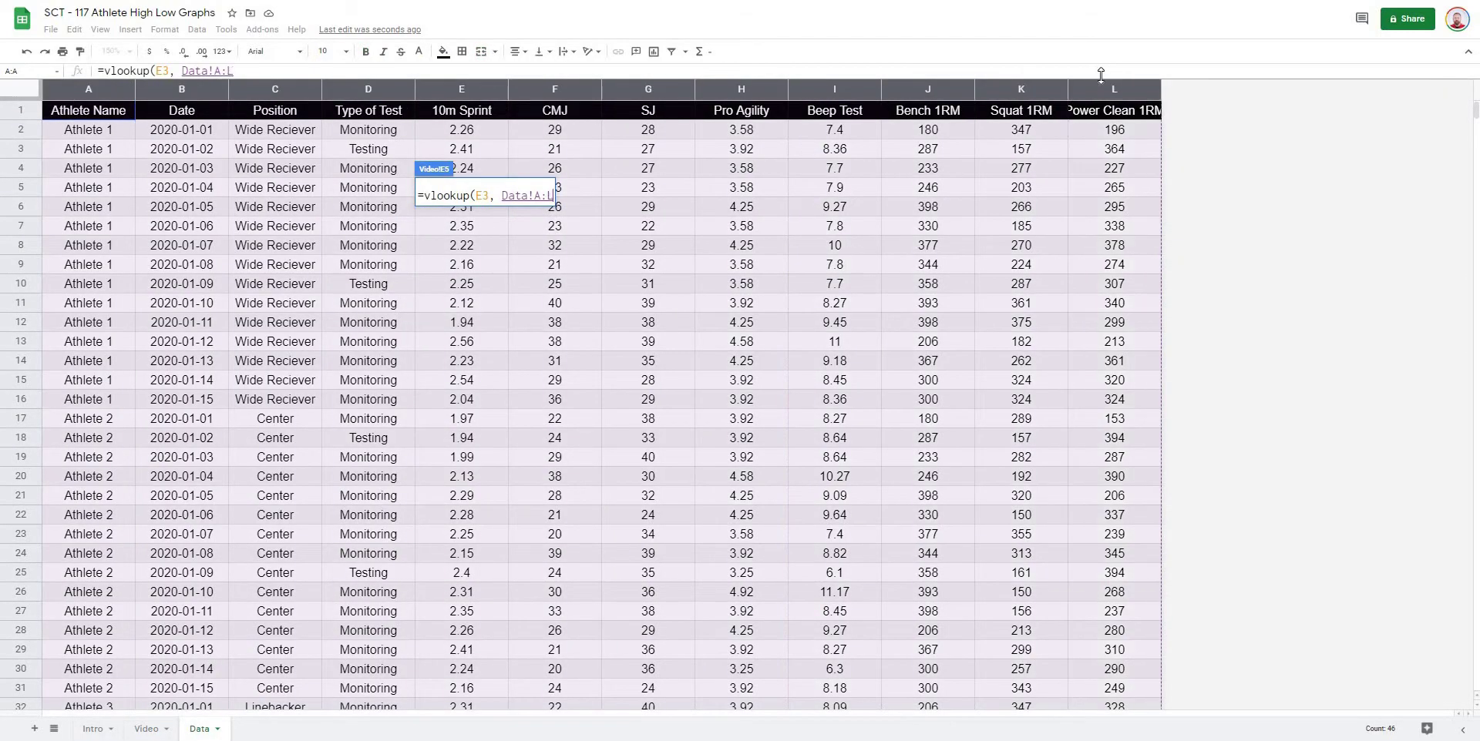
left_click(248, 72)
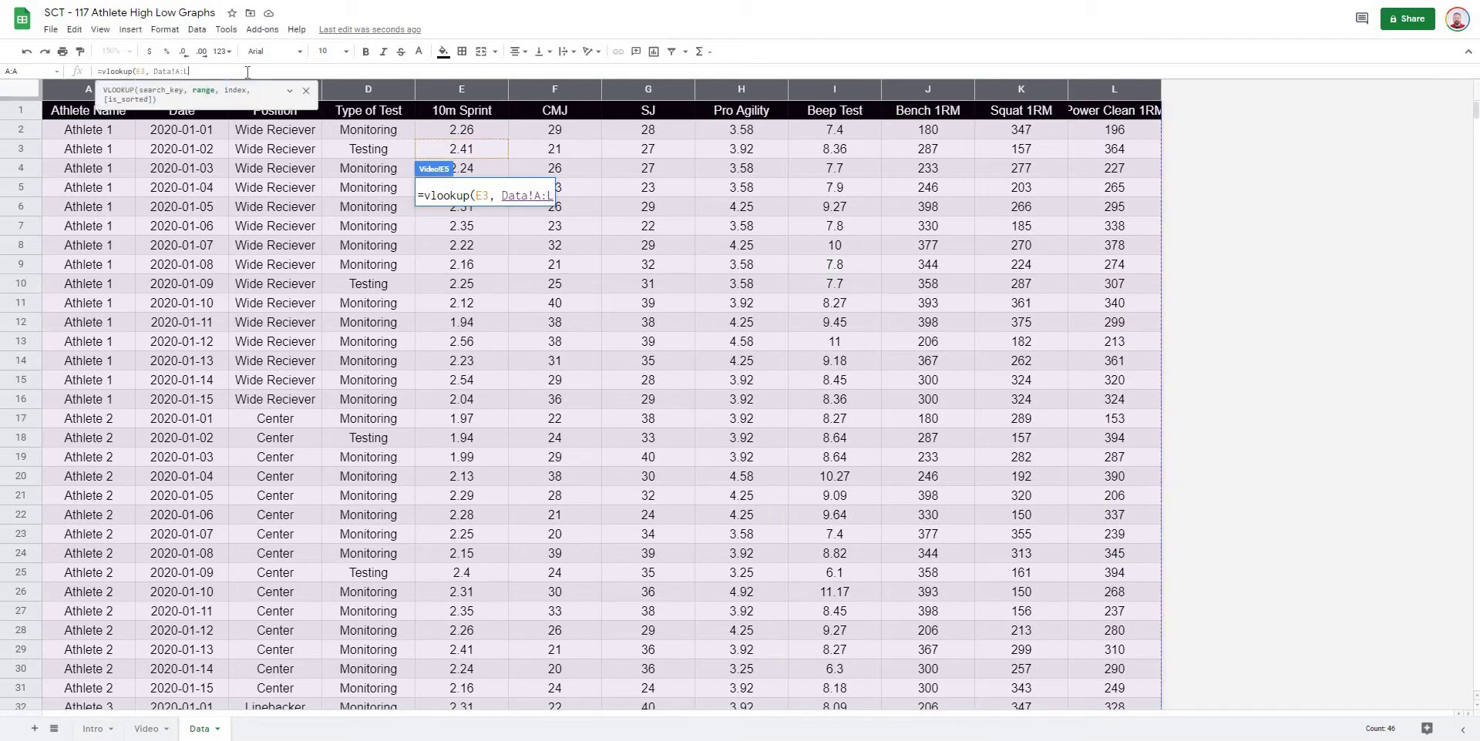
type(",")
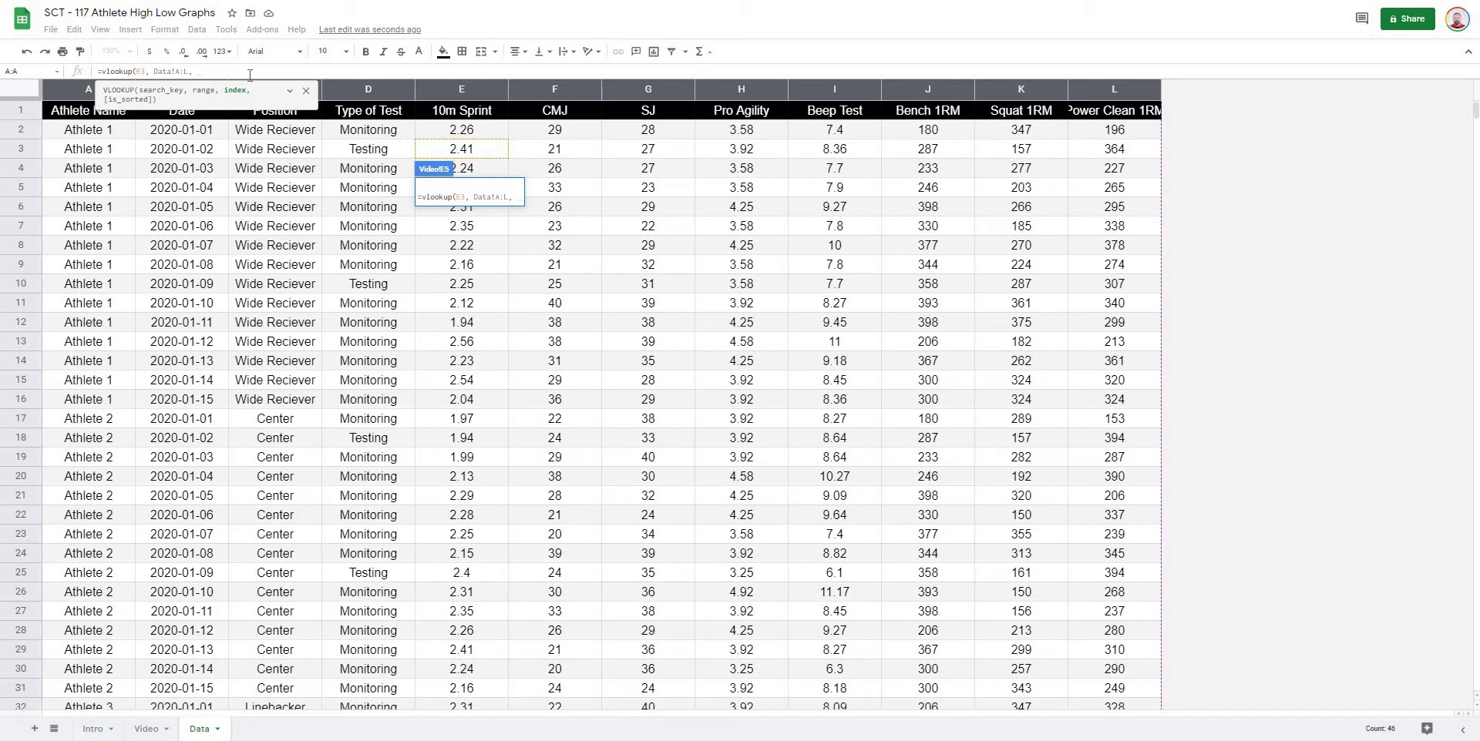
Step: Complete the POSITION VLOOKUP formula with column index 3 and false for an exact match
type("2")
key("BackSpace")
type("3")
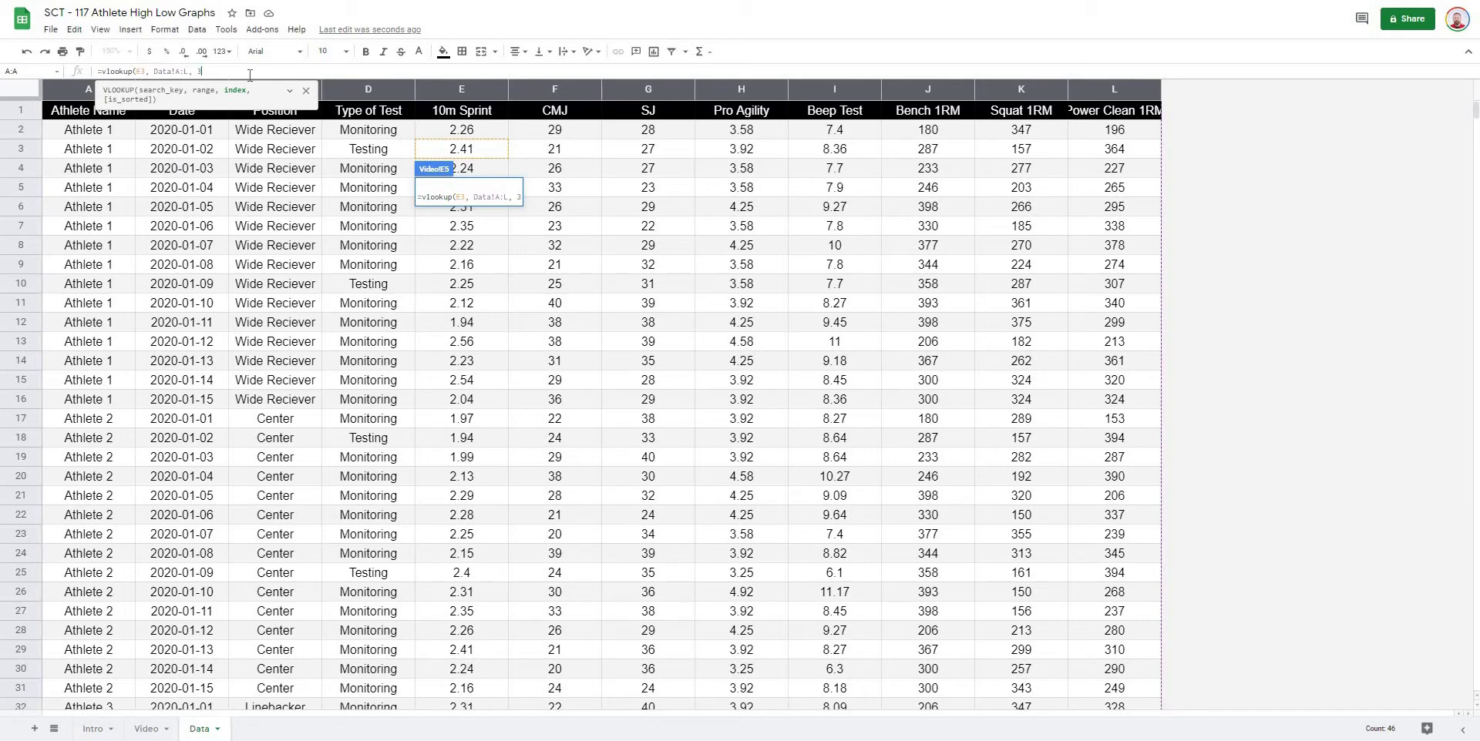
type(", ")
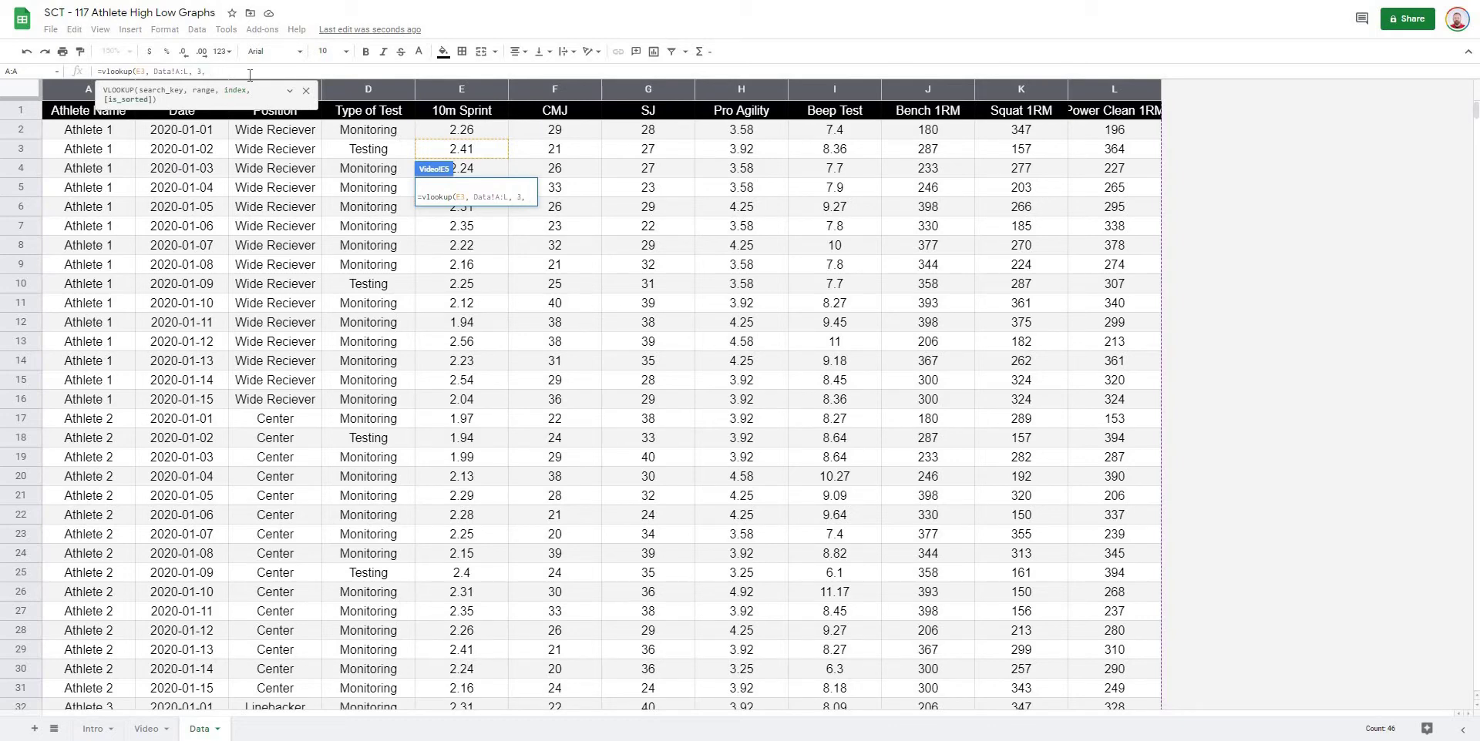
type("fa")
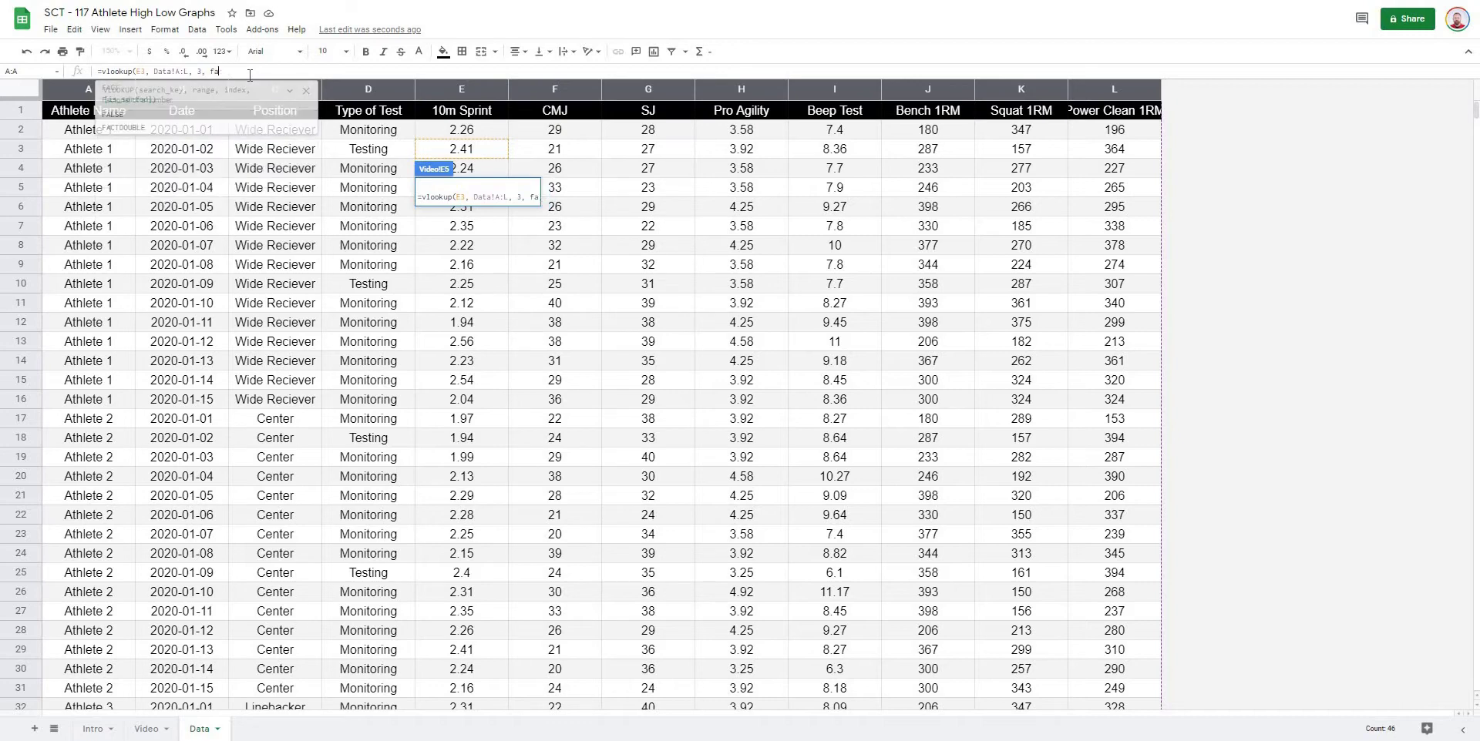
type("lse")
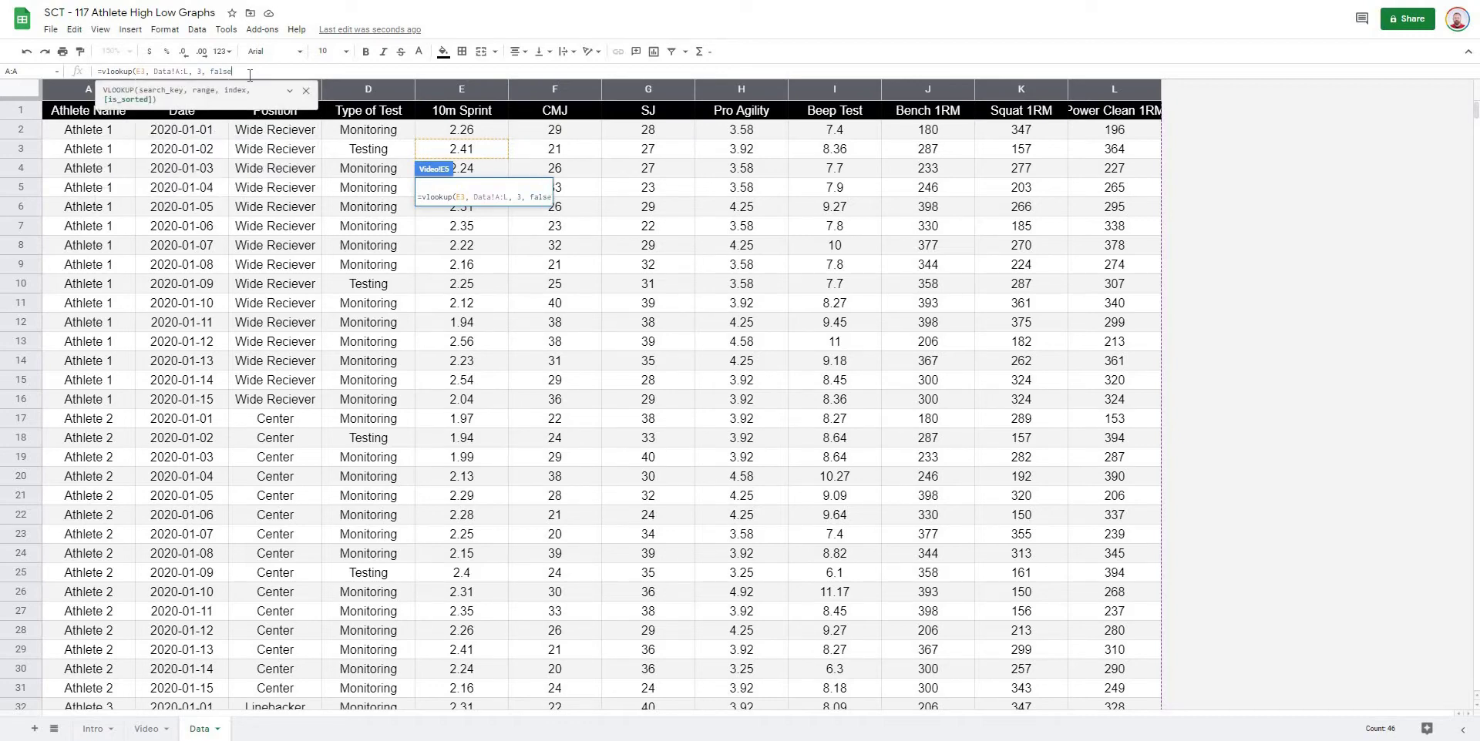
type(")")
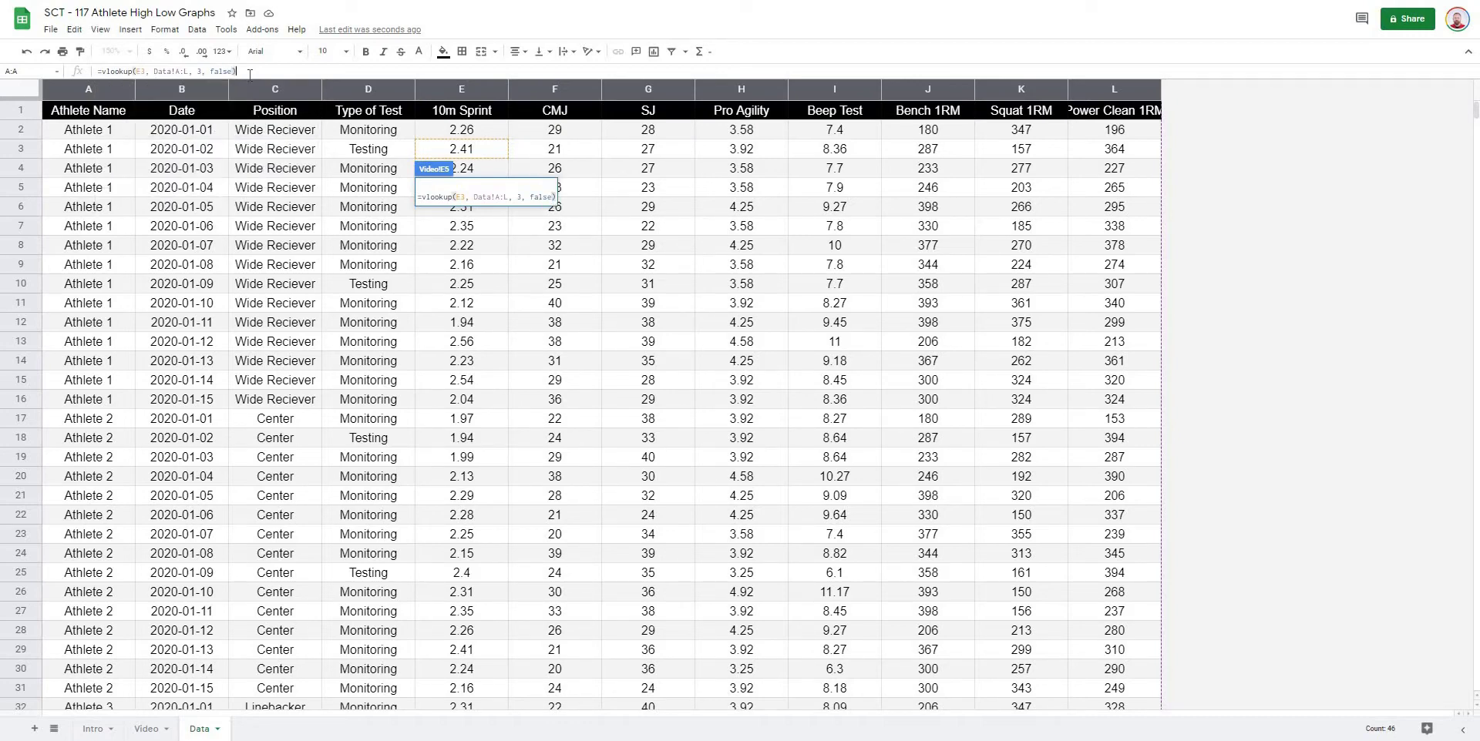
key("Return")
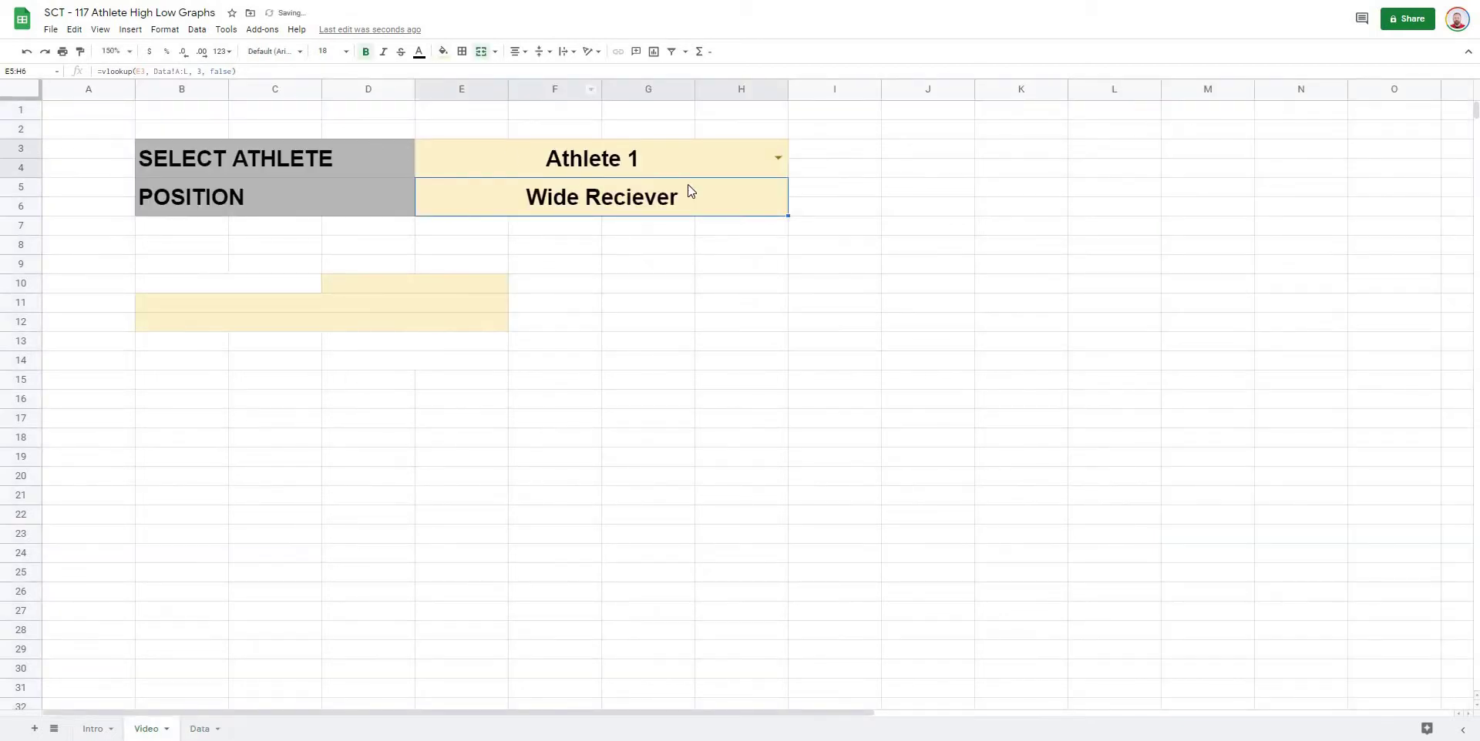
Step: Test the POSITION lookup by choosing Athlete 2, Athlete 3 and Athlete 1 again for SELECT ATHLETE
left_click(884, 185)
left_click(777, 158)
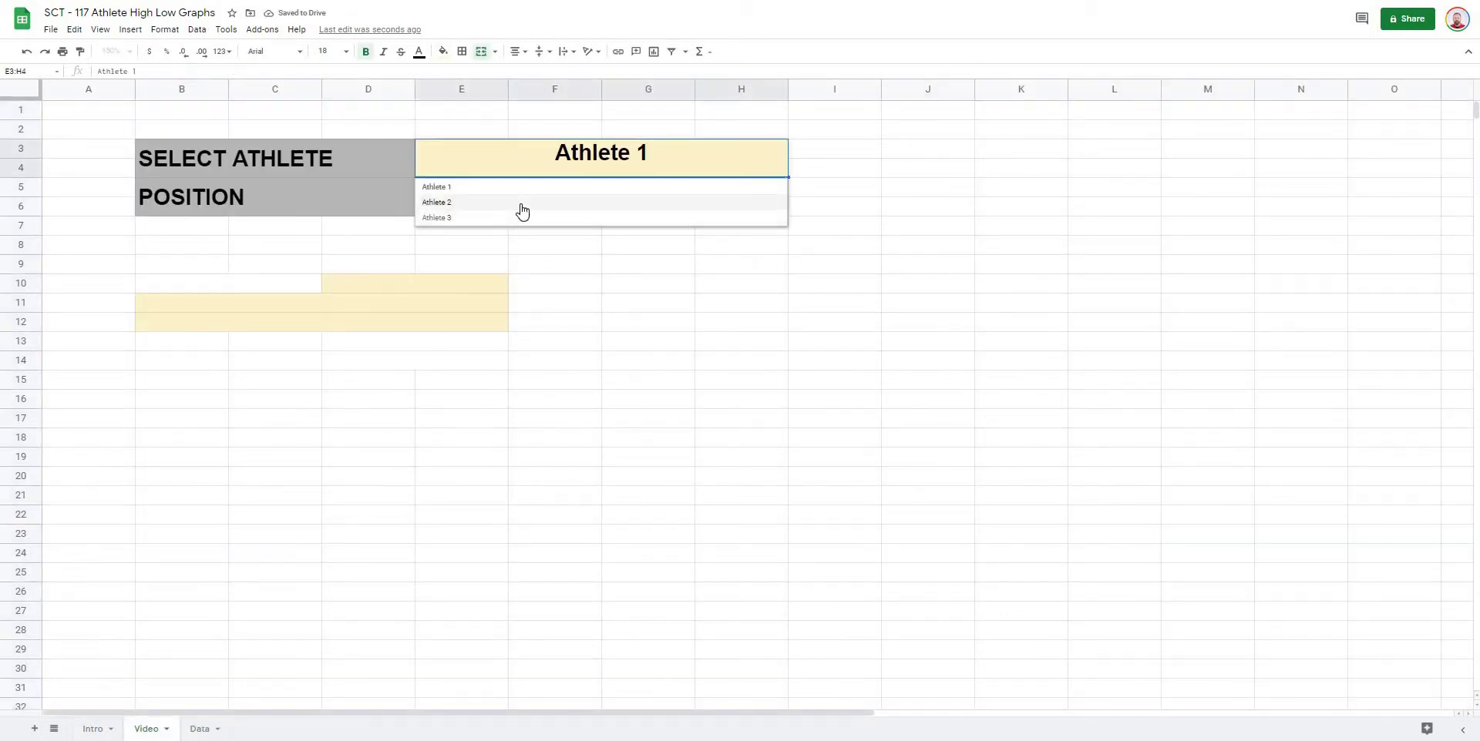
left_click(520, 202)
left_click(777, 158)
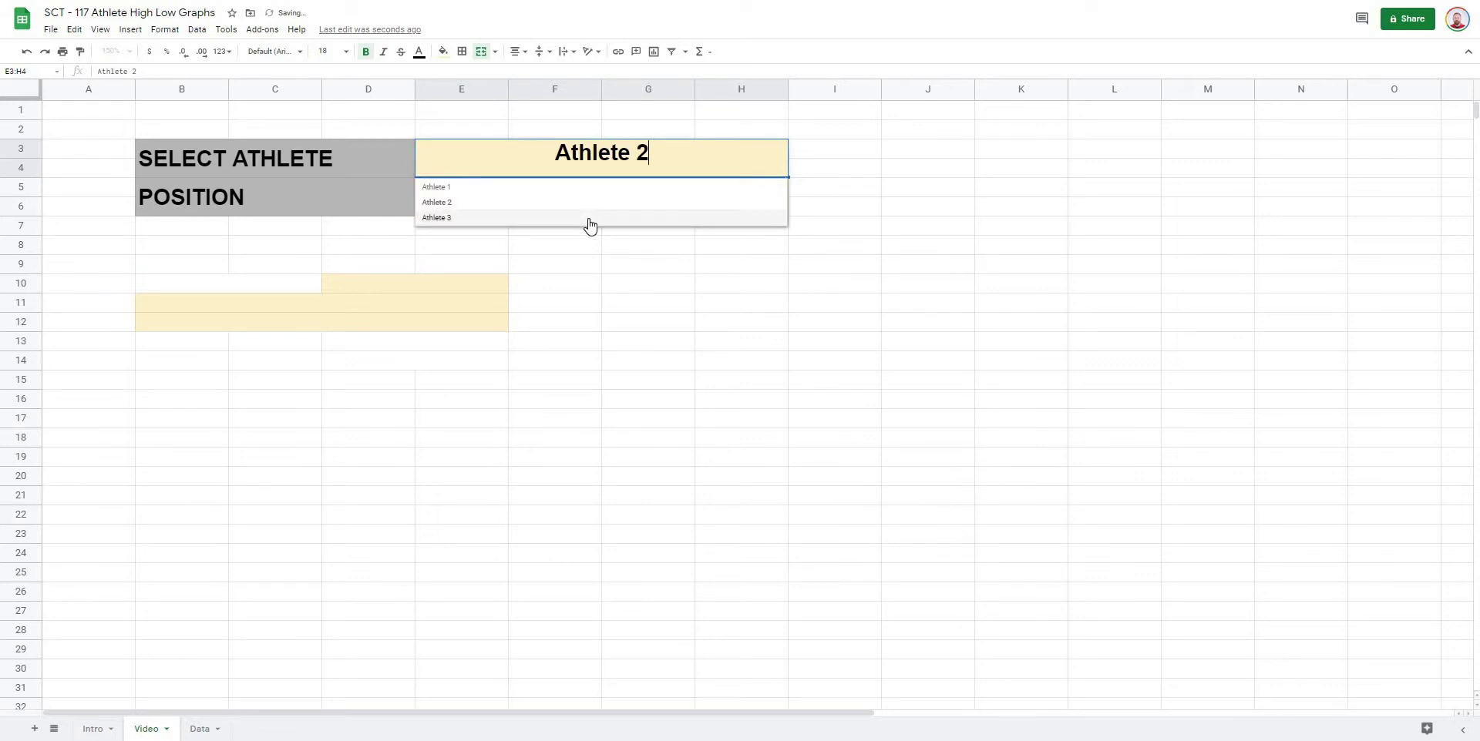
left_click(588, 218)
left_click(778, 156)
left_click(685, 190)
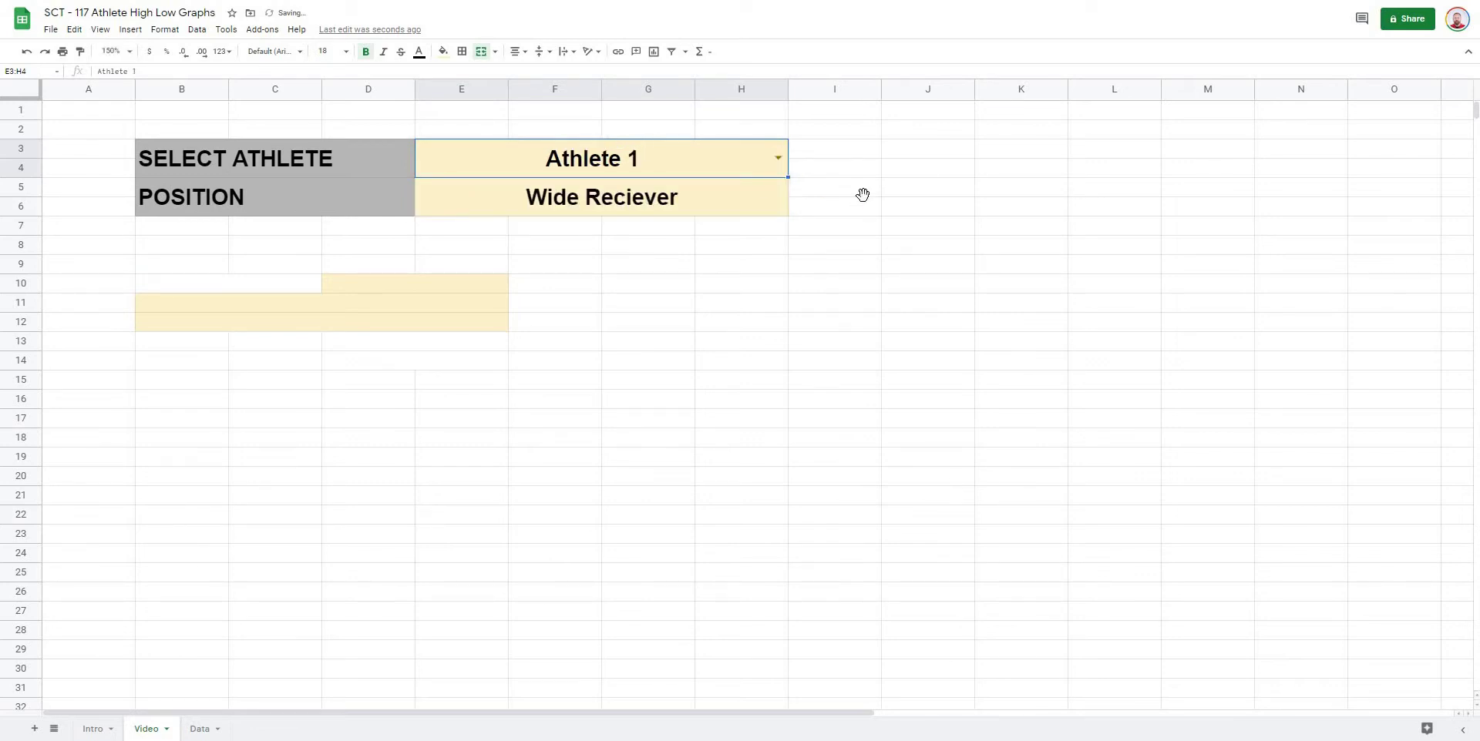
left_click(862, 192)
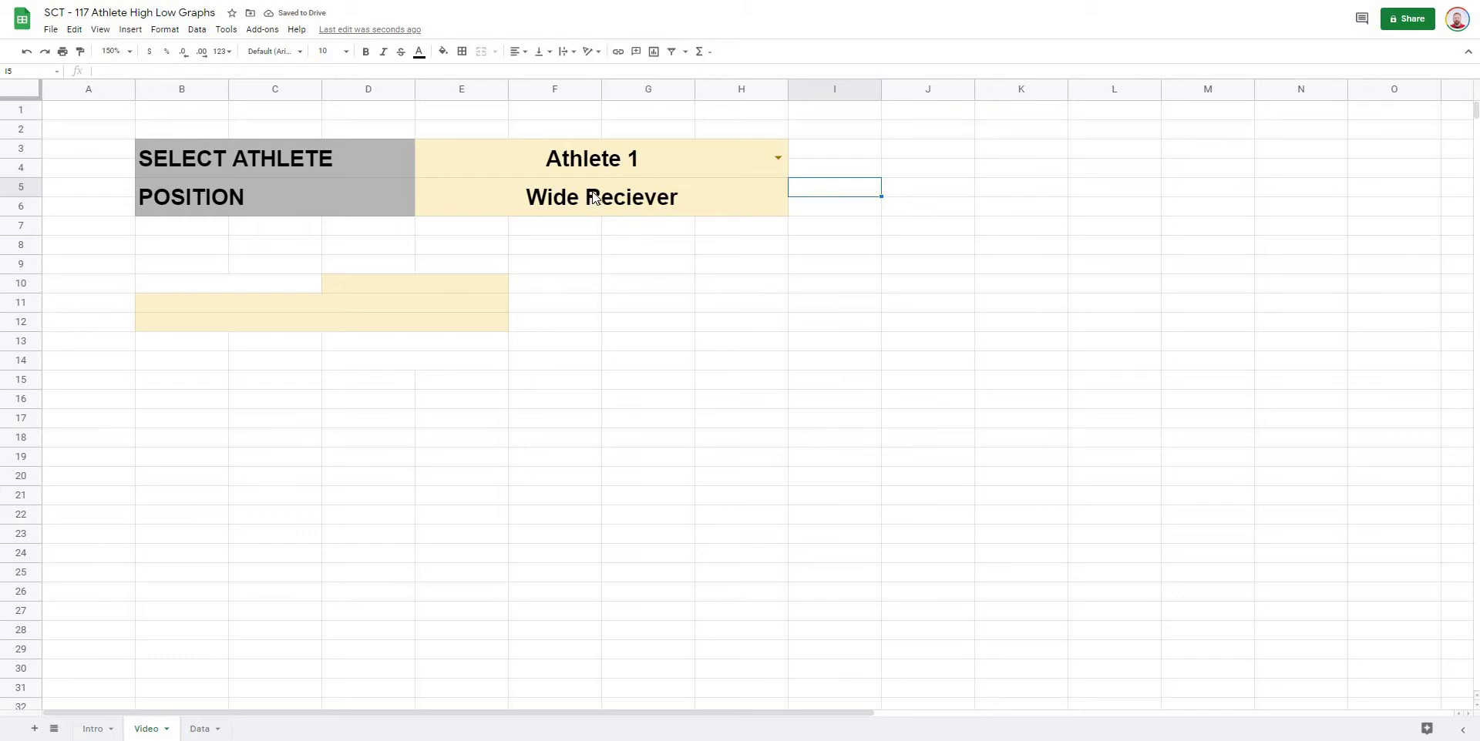
Step: Enter the label TEAM COMPARE in the merged cell B10:C10
left_click(651, 269)
left_click(287, 291)
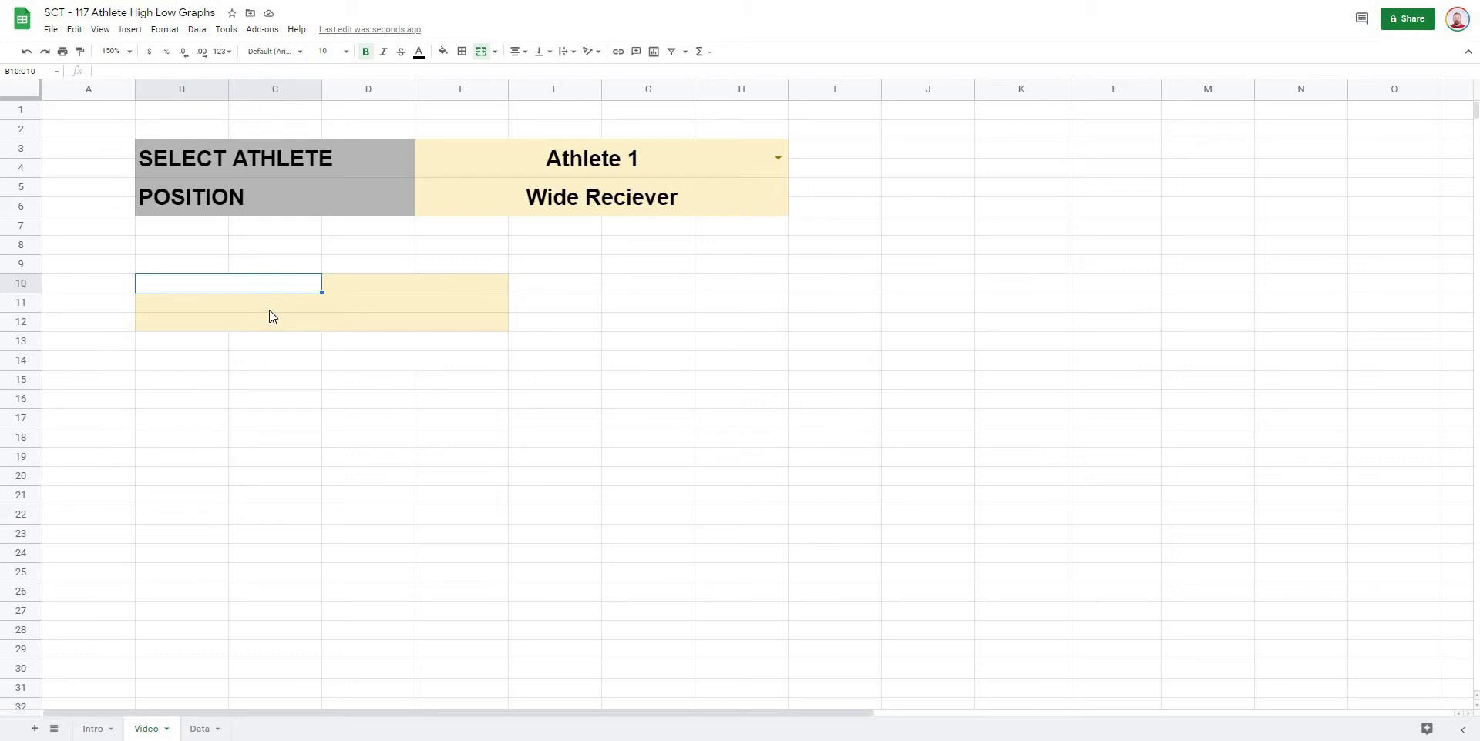
left_click(273, 348)
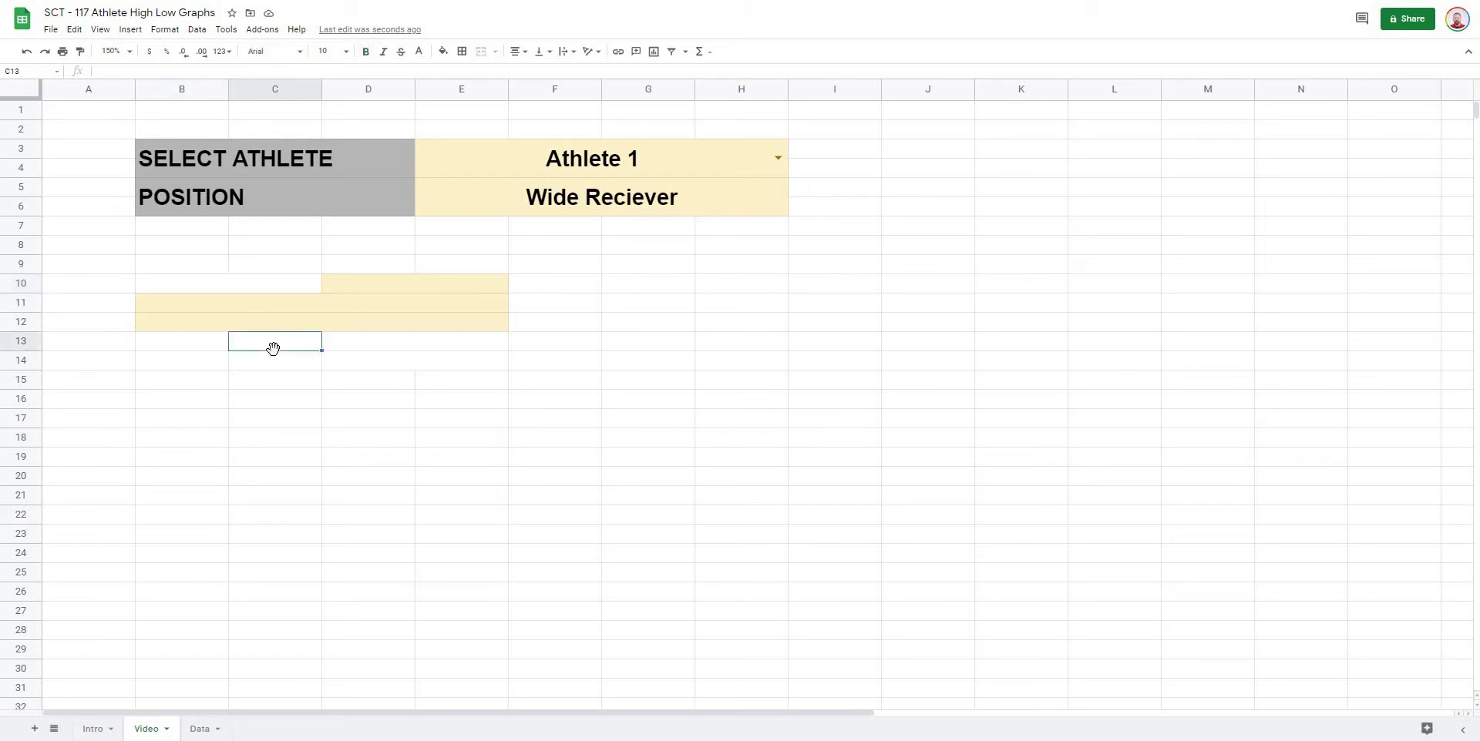
left_click(177, 291)
type("TEAM ")
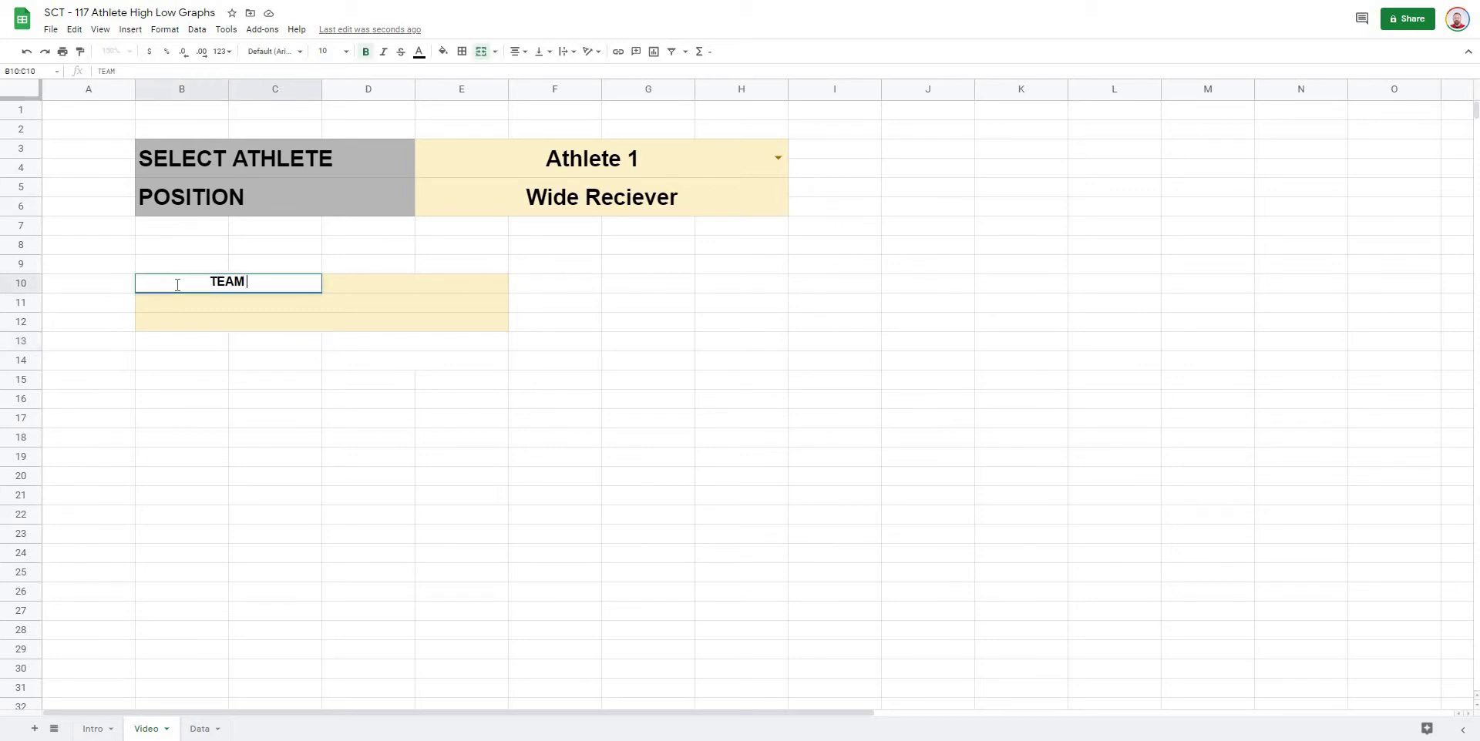
type("COMPARE")
left_click(329, 303)
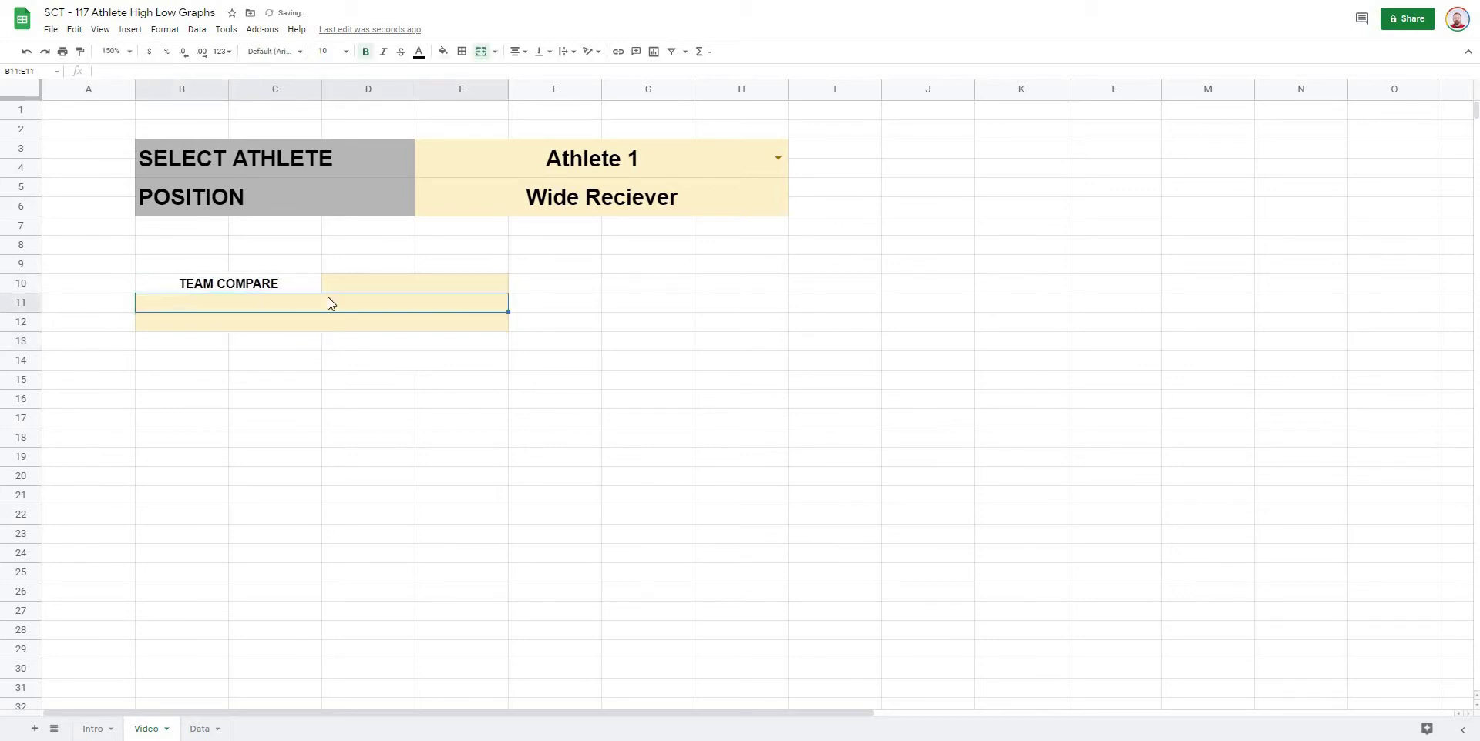
Step: Insert a checkbox in D10:E10 beside TEAM COMPARE, try toggling it and leave it unchecked
left_click(351, 285)
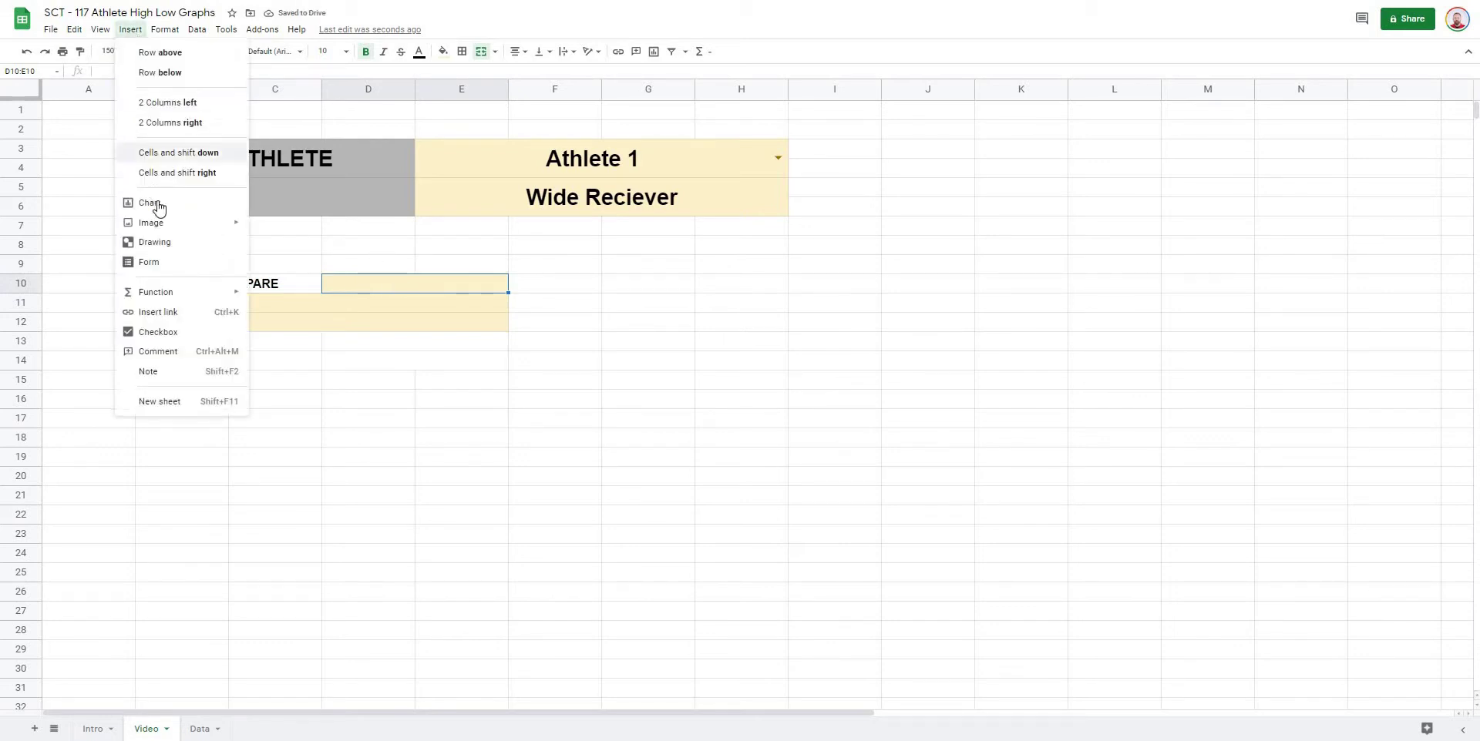
left_click(146, 333)
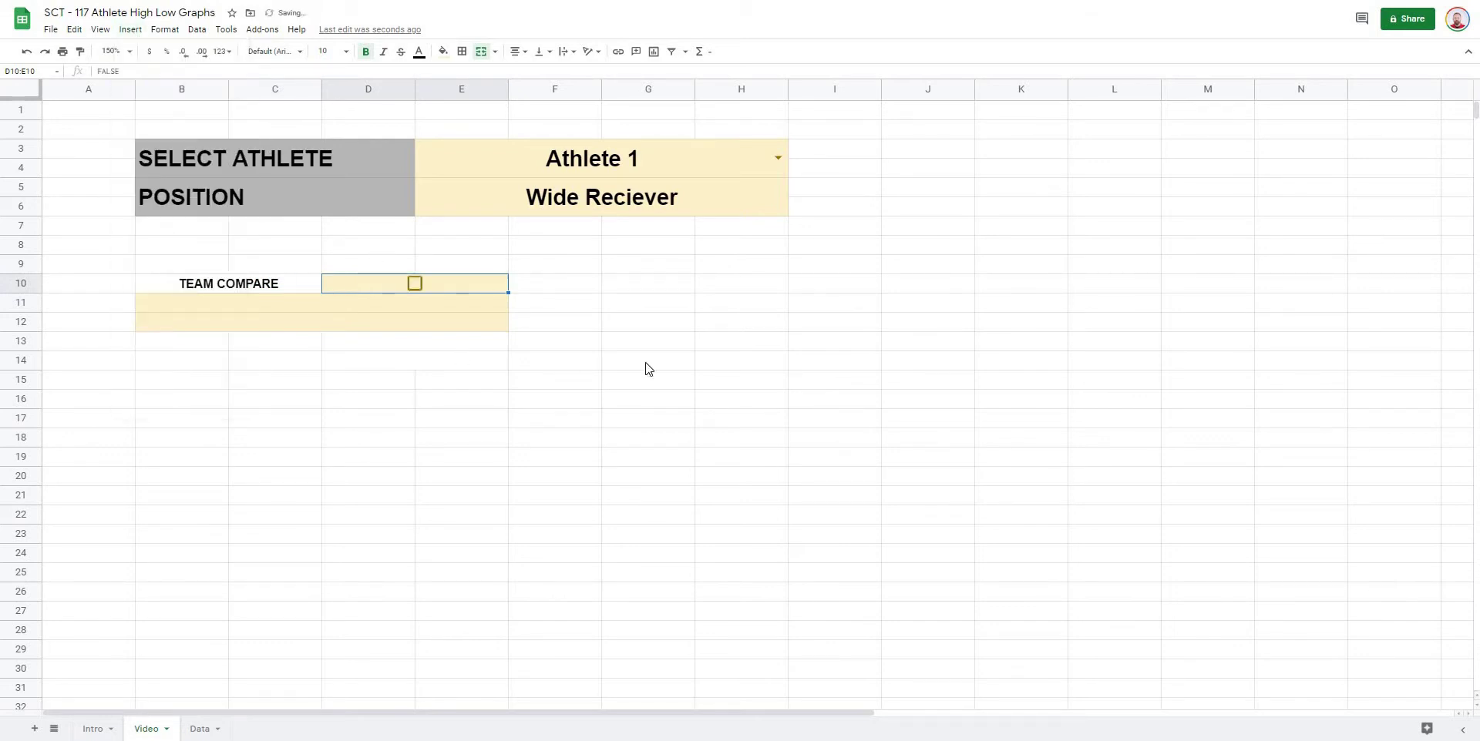
left_click(647, 362)
left_click(414, 285)
left_click(415, 284)
left_click(414, 283)
left_click(628, 312)
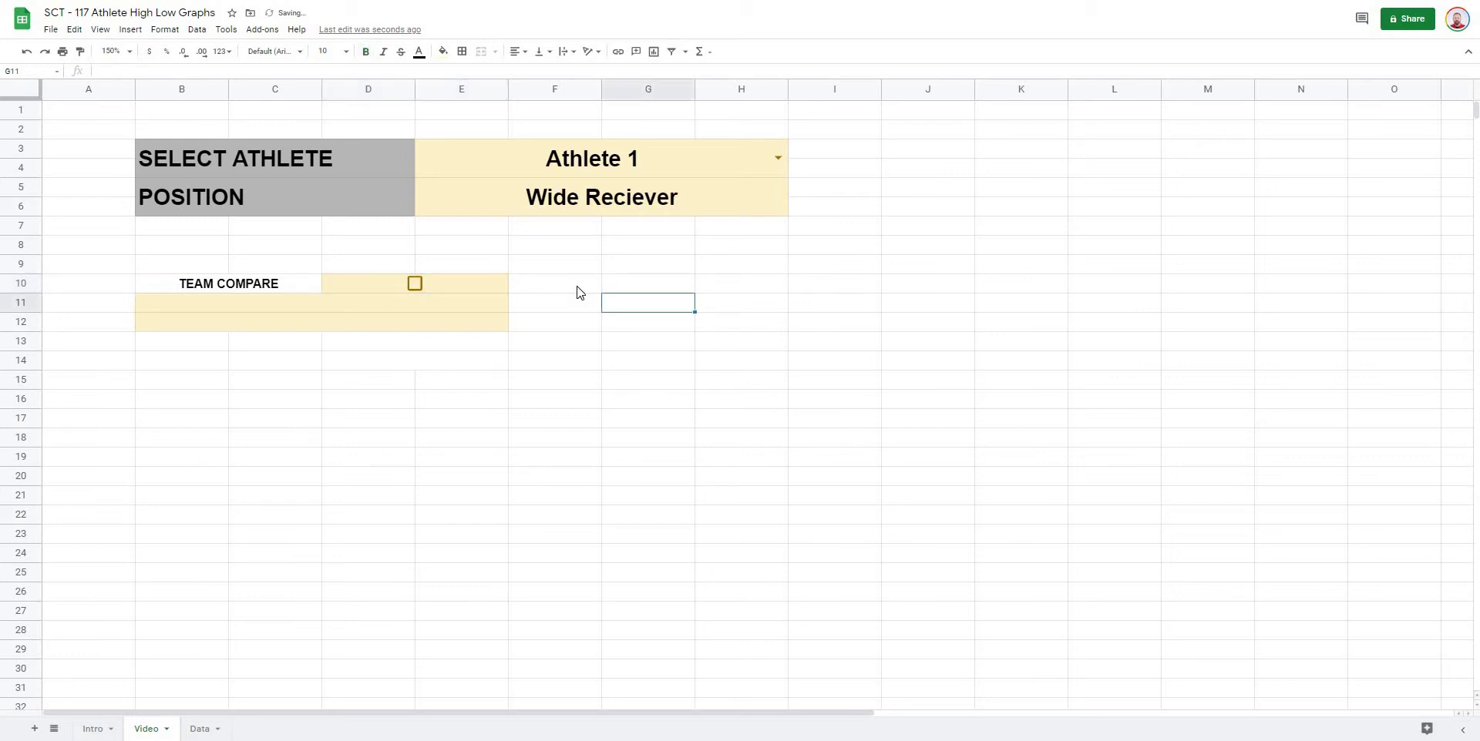
Step: Reference the checkbox cell D10 in F10 and toggle the checkbox repeatedly to test its output, leaving it unchecked
left_click(578, 290)
type("=")
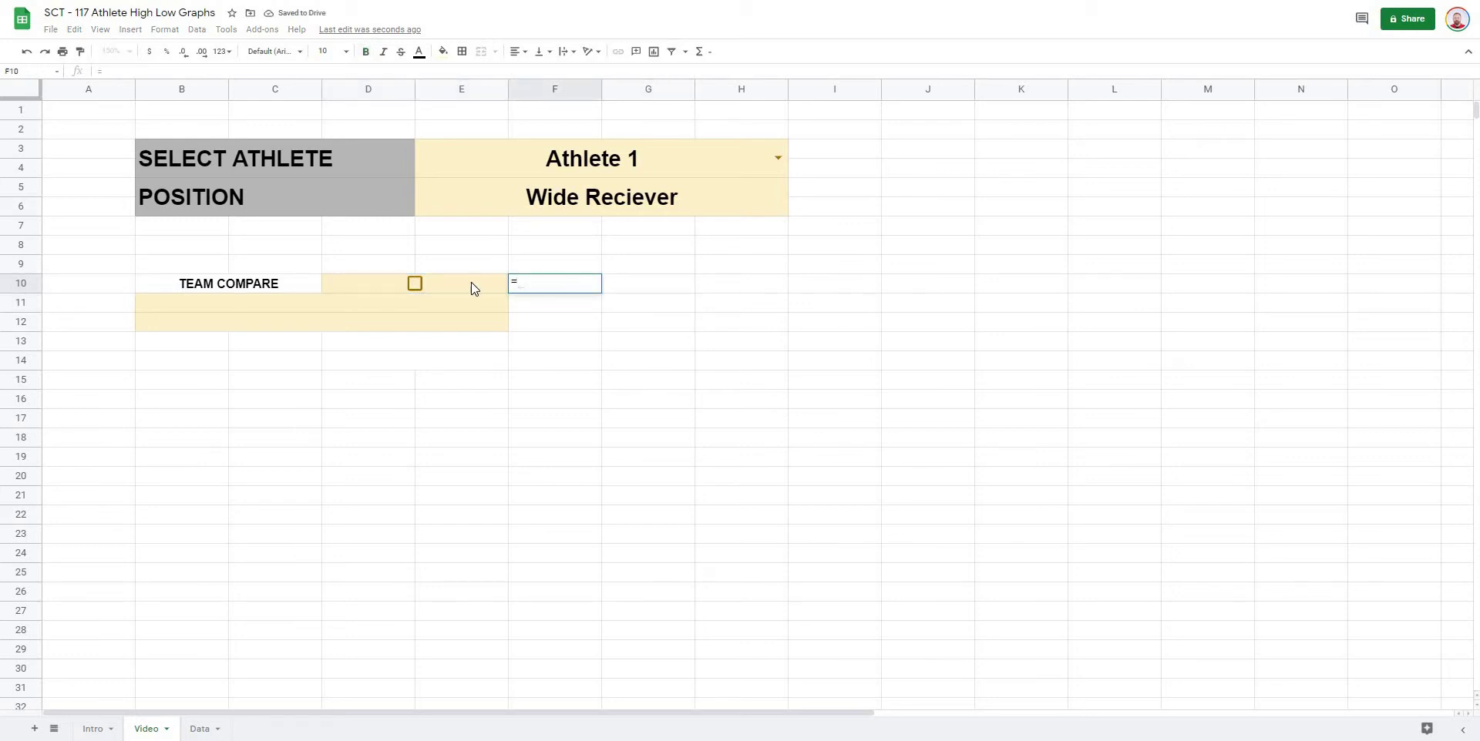
left_click(471, 287)
key("Return")
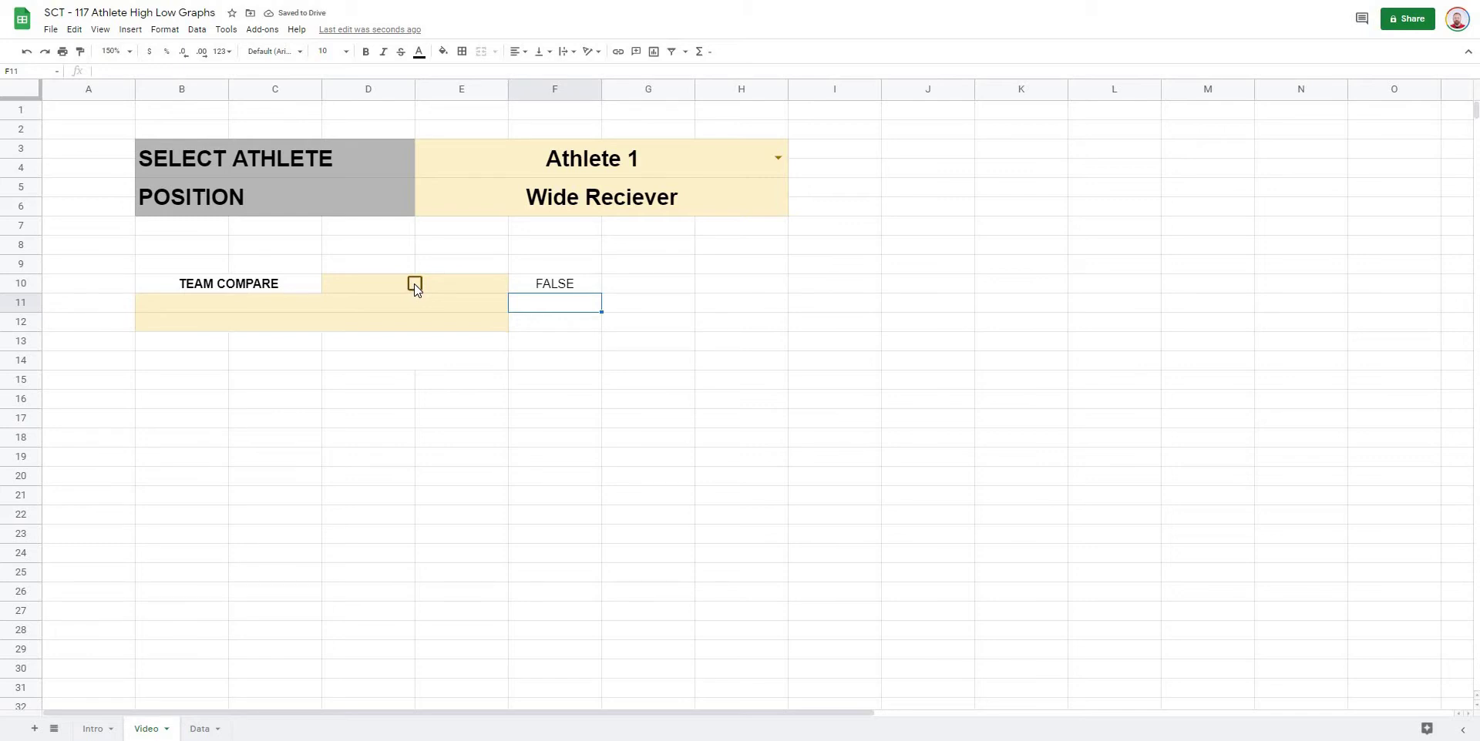
left_click(414, 283)
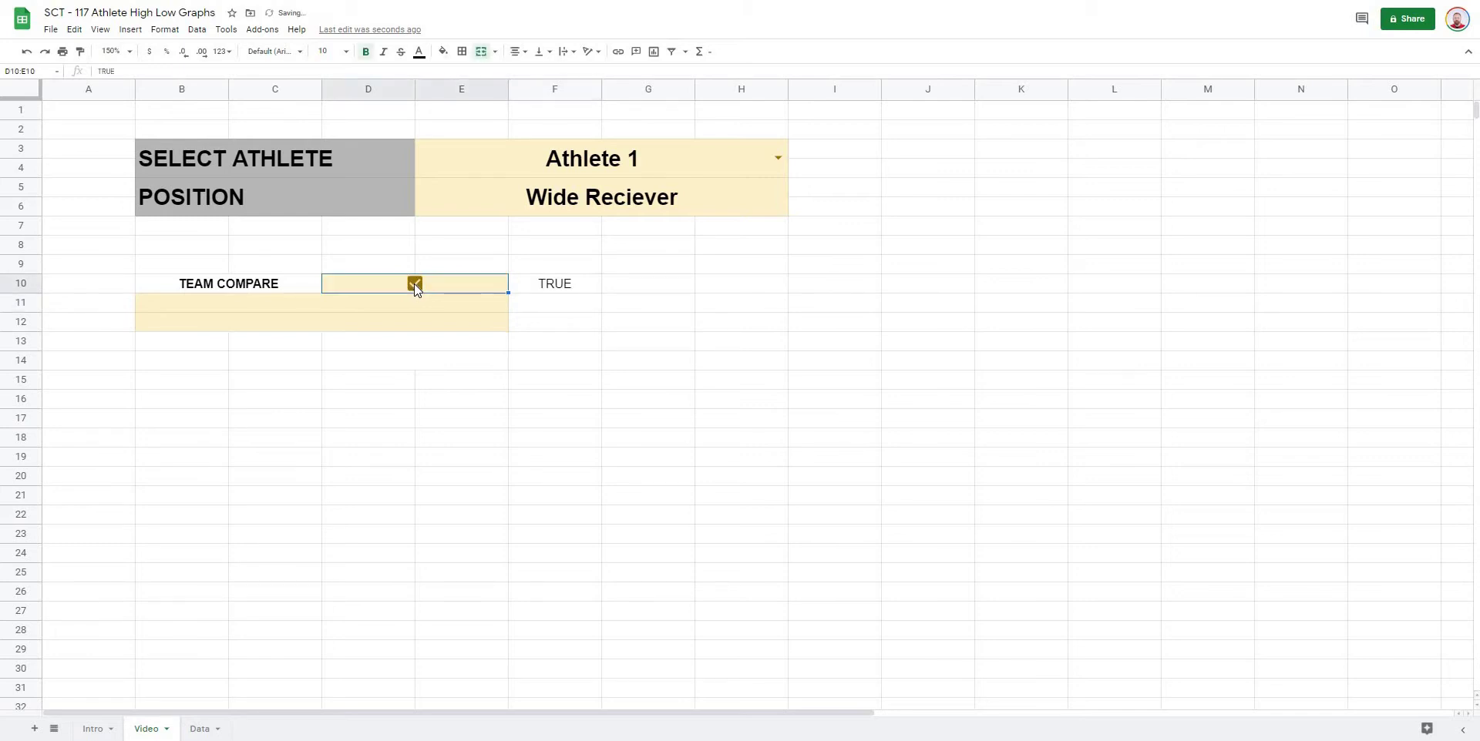
left_click(414, 283)
left_click(414, 283)
left_click(414, 284)
left_click(414, 284)
left_click(414, 284)
left_click(626, 341)
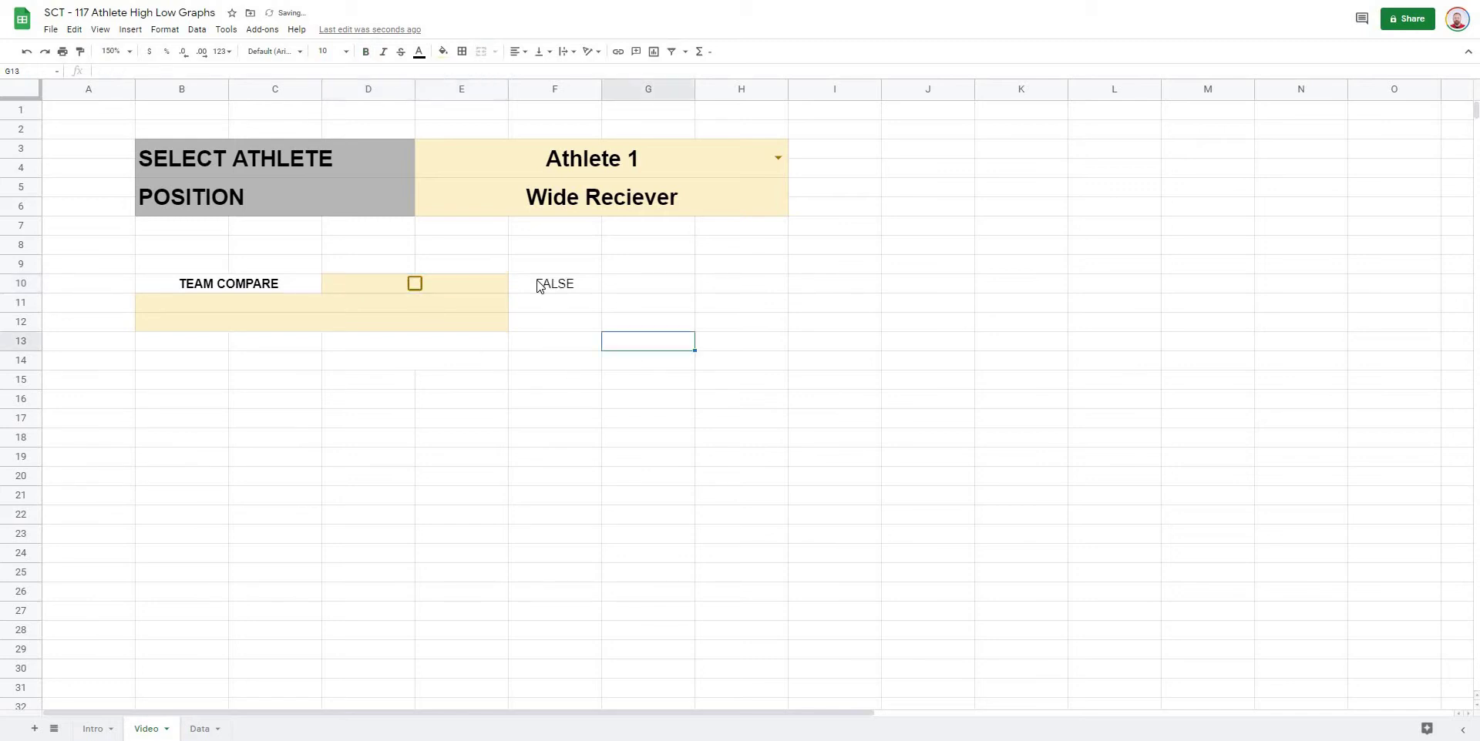
Step: Delete the test reference formula from cell F10
left_click(537, 285)
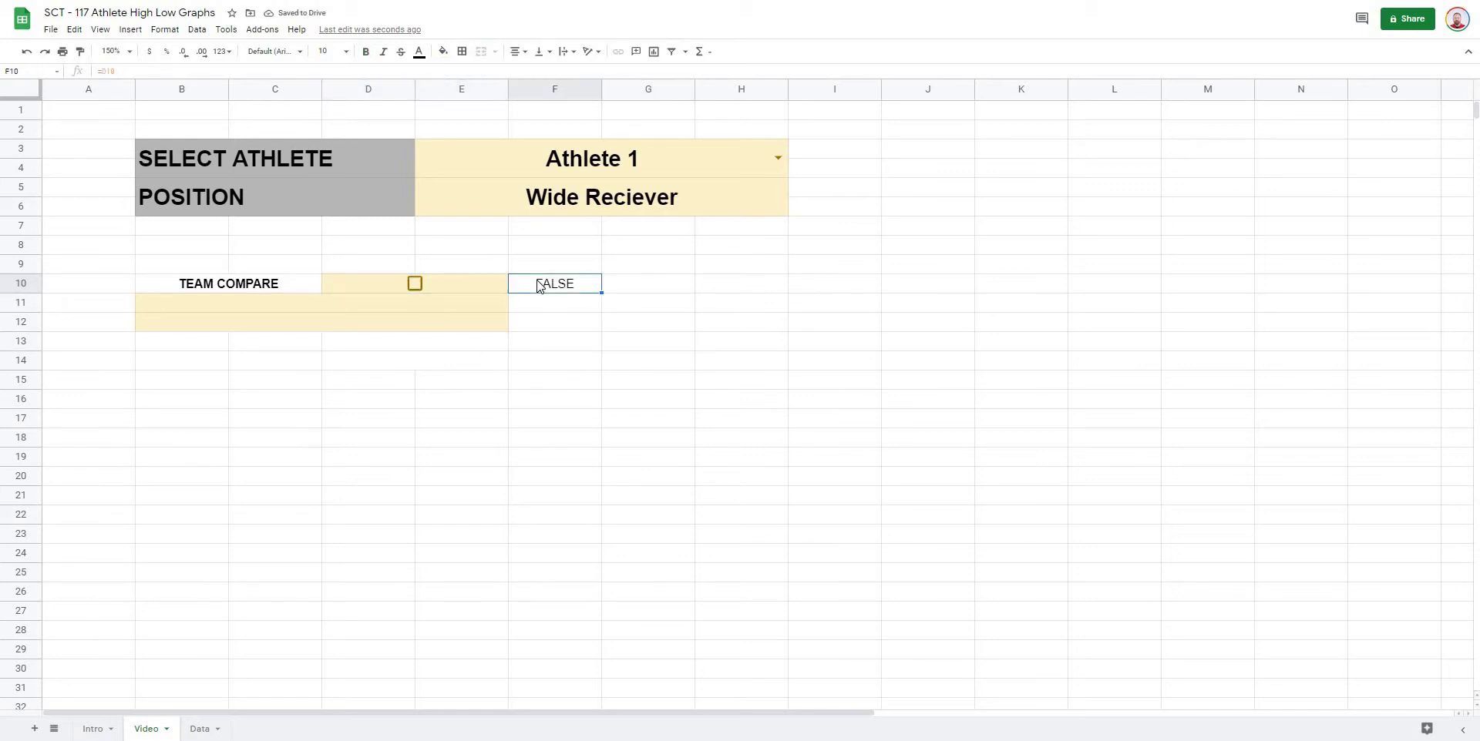
key("Delete")
left_click(686, 324)
Step: Add a data validation dropdown to B11:E11 on the Video sheet, listing the test names from Data!E1:L1
left_click(223, 304)
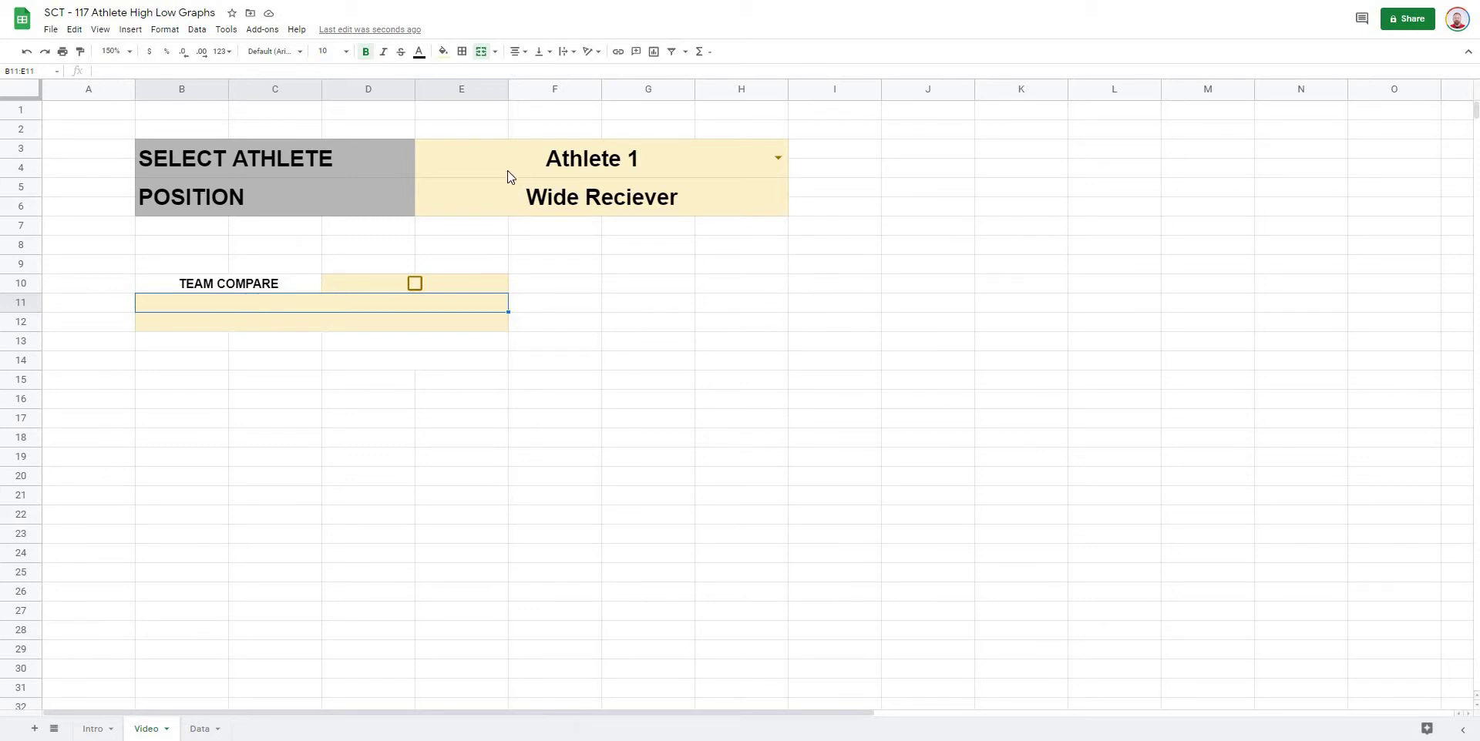
left_click(196, 29)
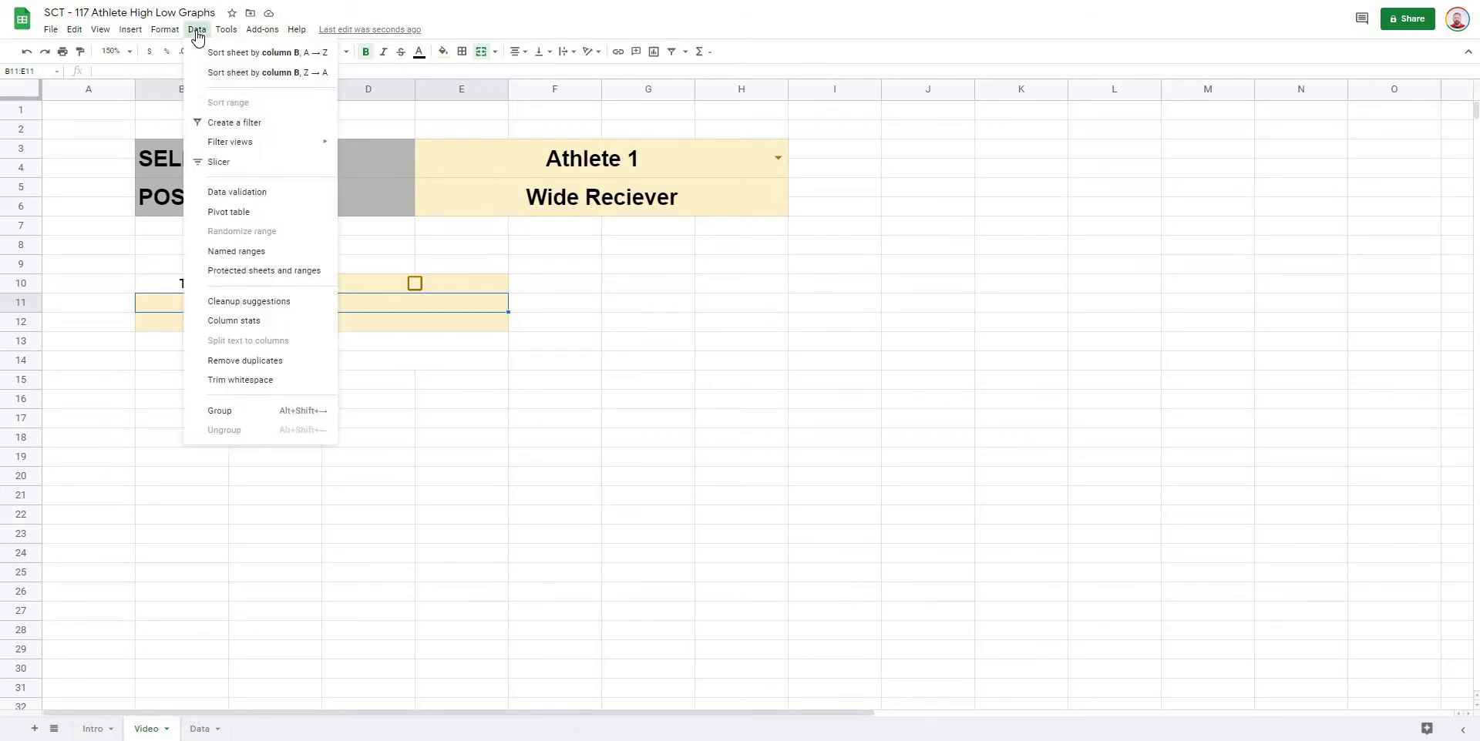
left_click(222, 192)
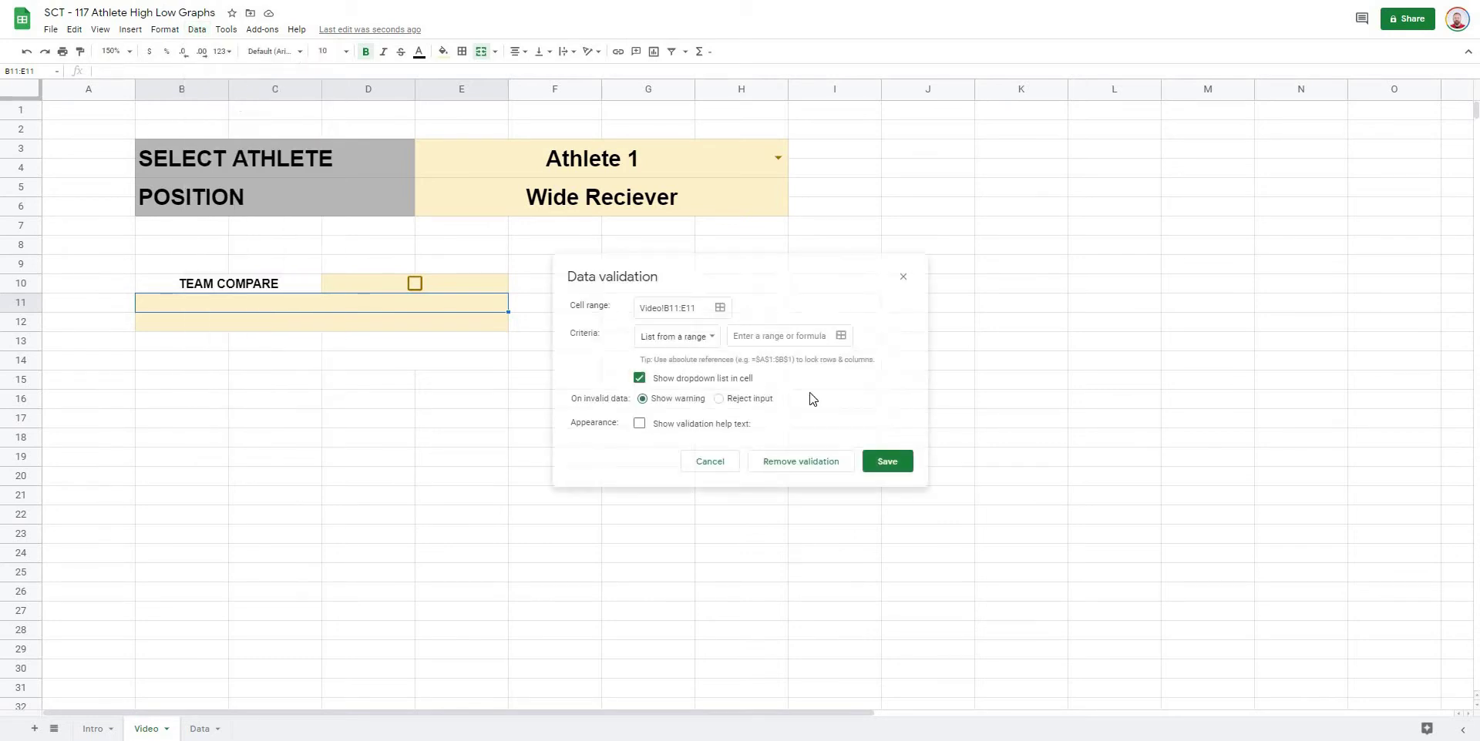
left_click(842, 337)
left_click(199, 728)
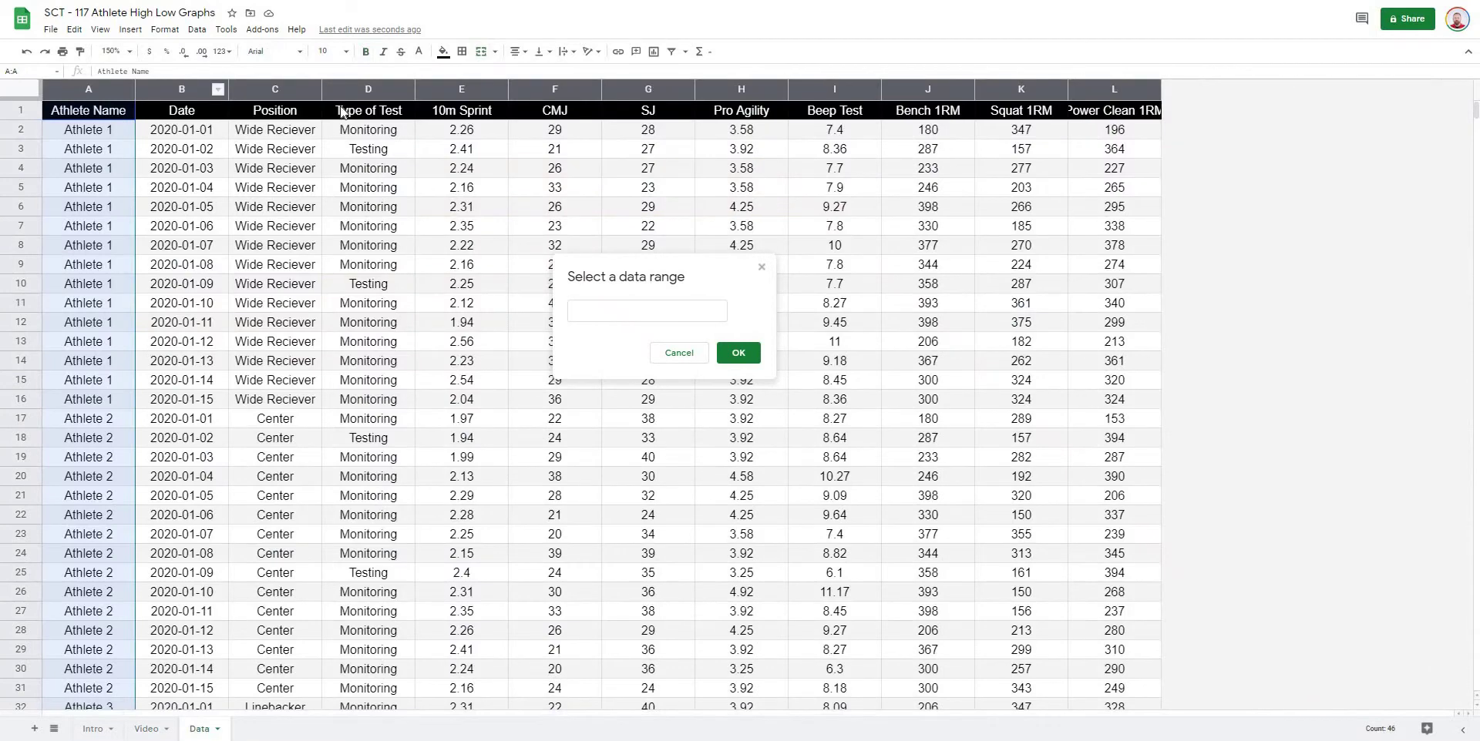
left_click(435, 113)
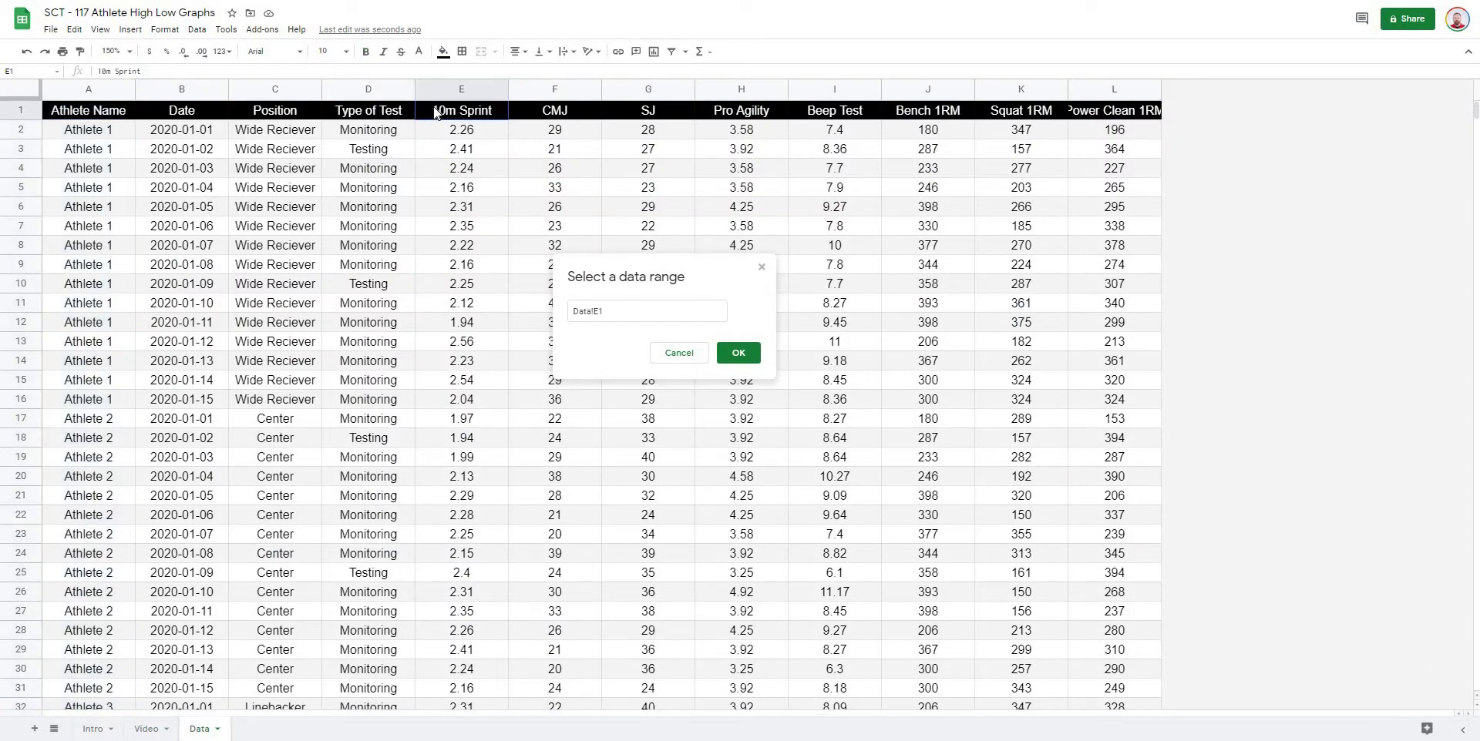
left_click_drag(436, 113, 1124, 117)
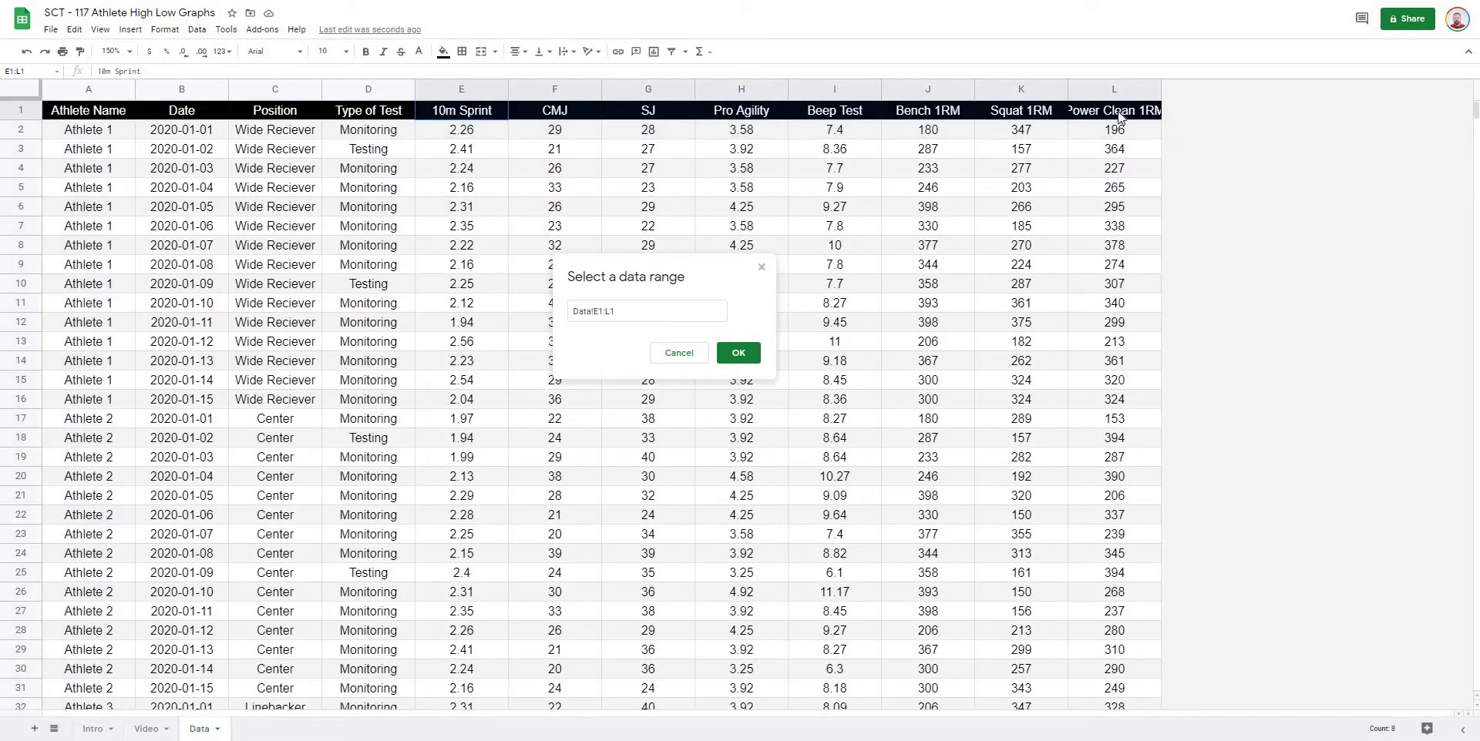
left_click(732, 357)
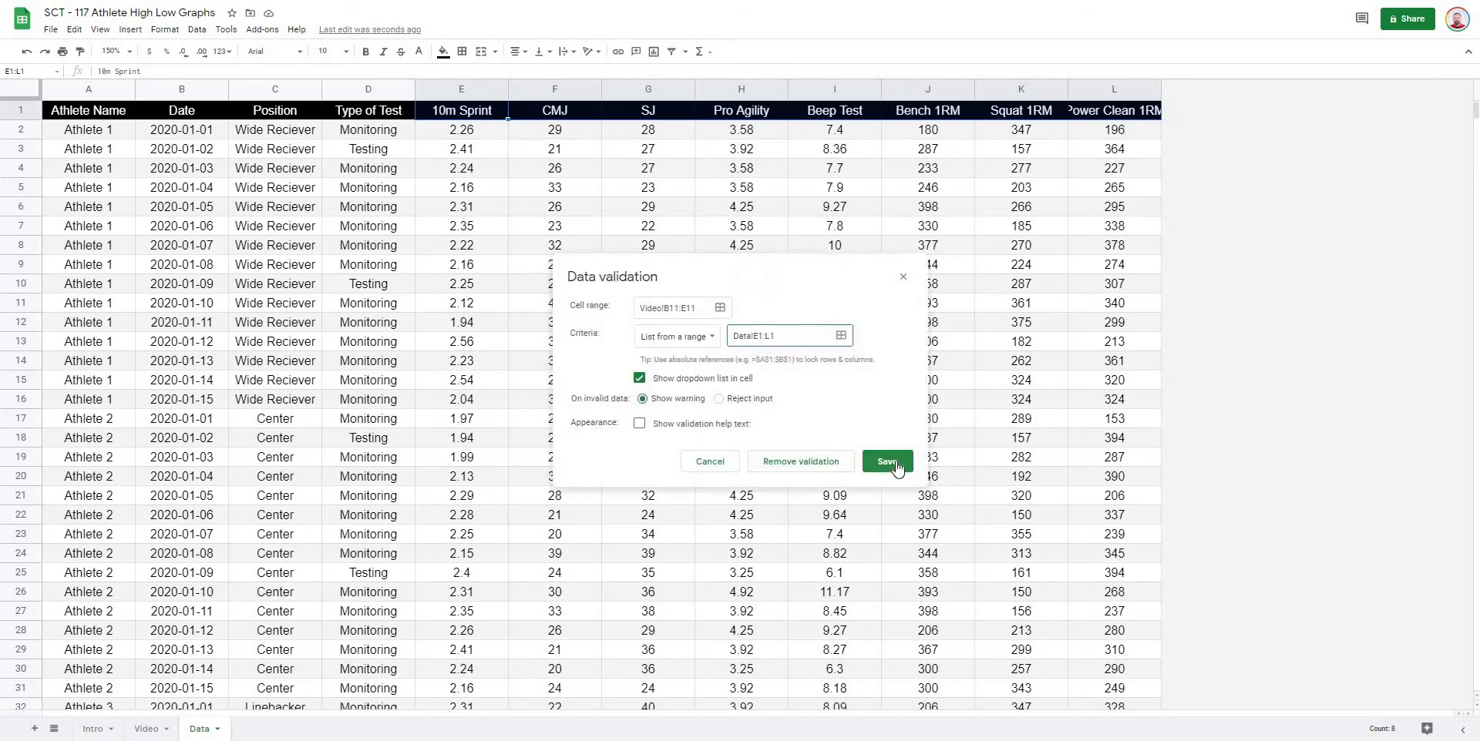
left_click(896, 468)
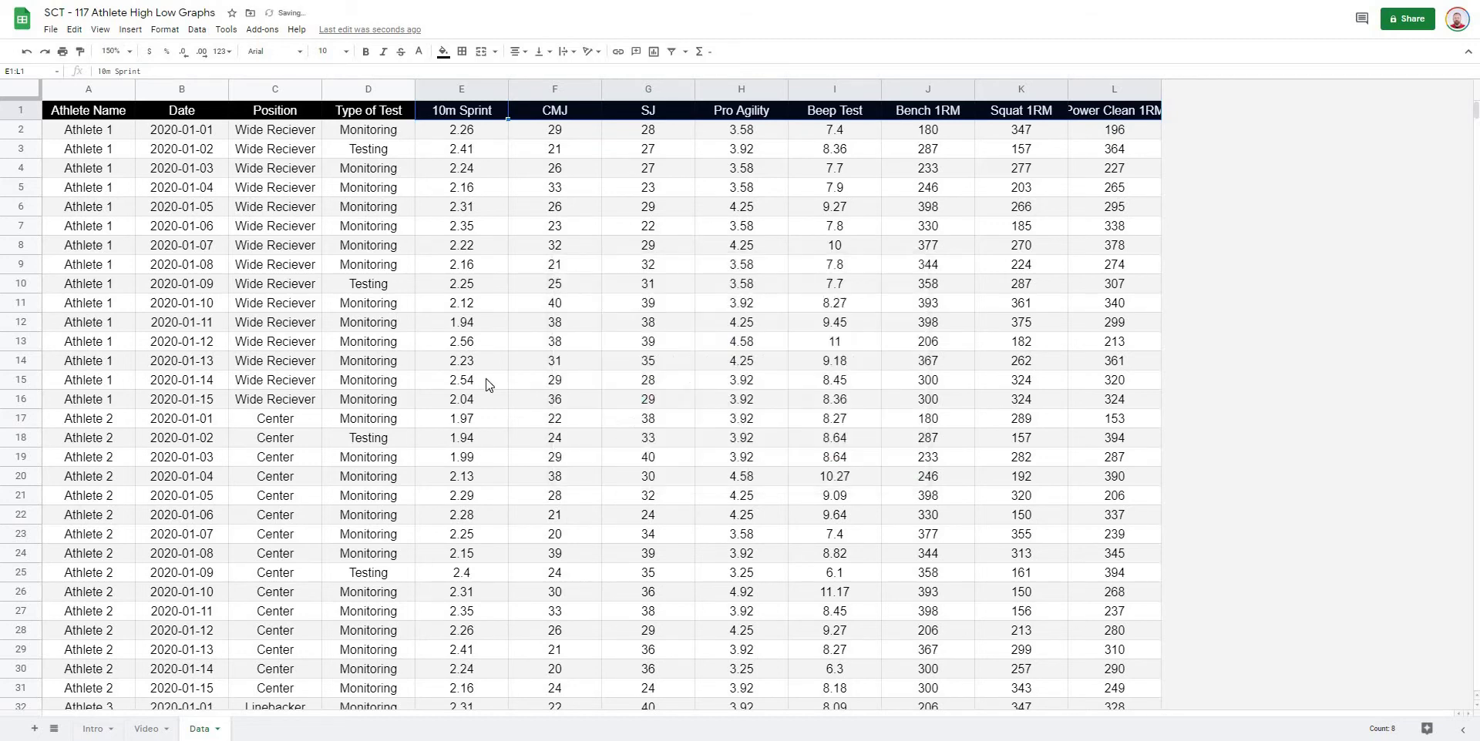
Step: Try the new test dropdown in B11:E11 on the Video sheet with SJ and set it to CMJ
left_click(158, 730)
left_click(500, 302)
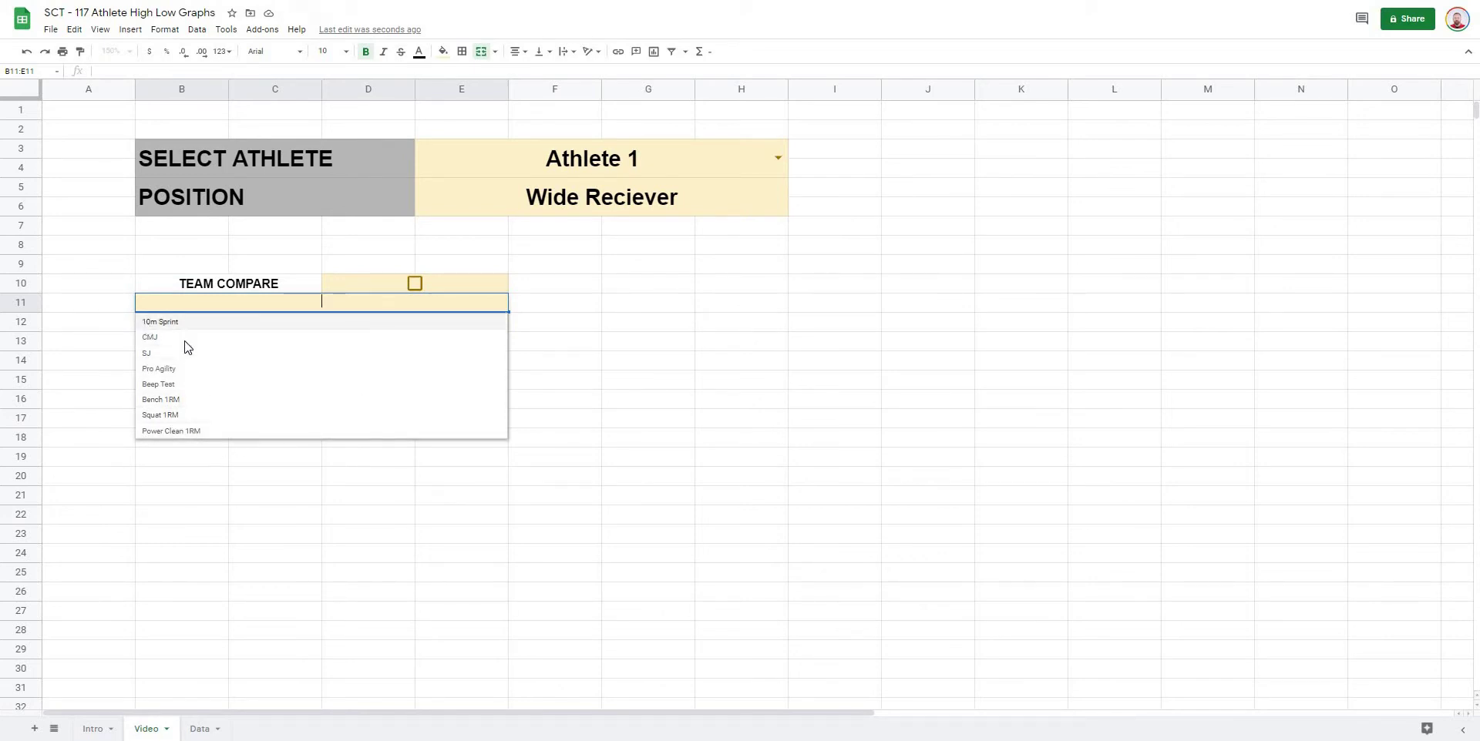
key("Return")
left_click(499, 304)
left_click(317, 353)
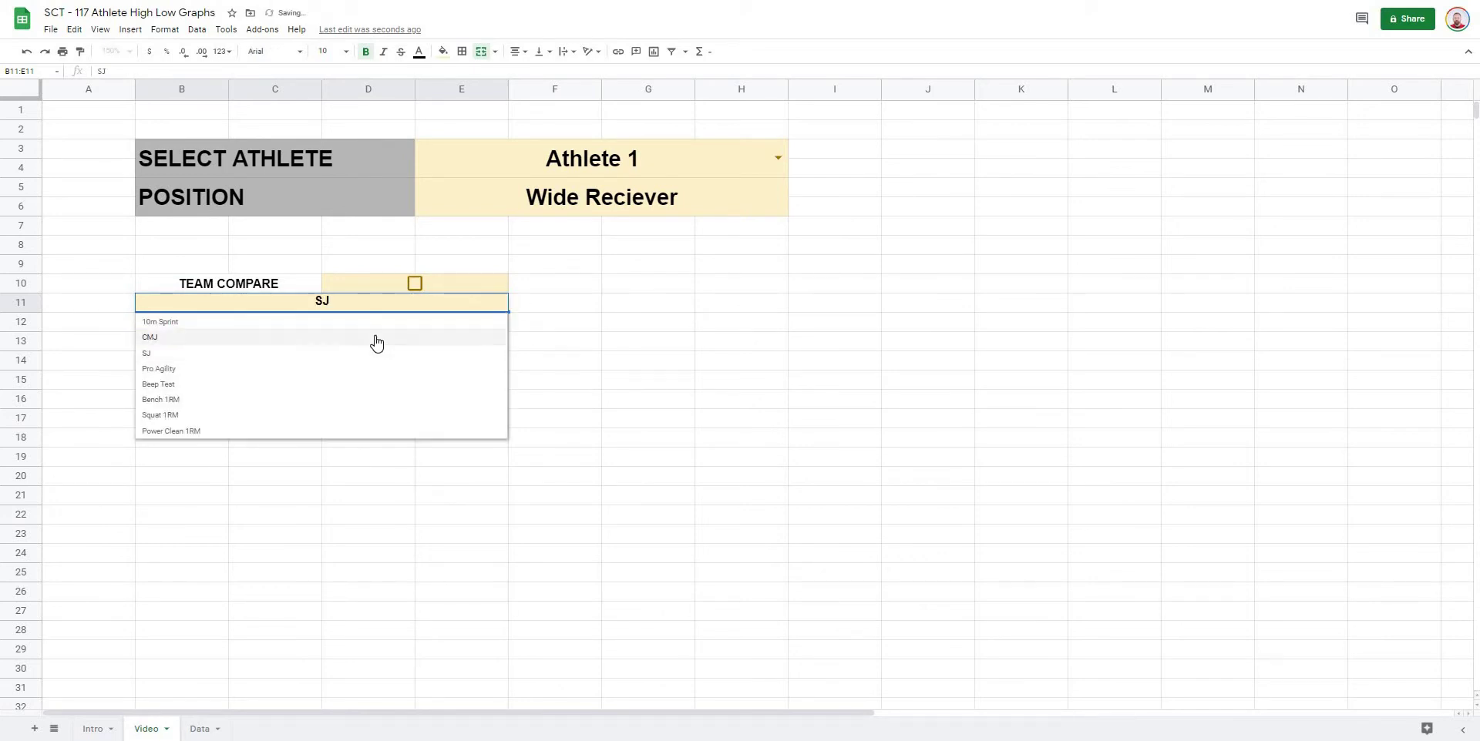
left_click(376, 343)
Step: Add a data validation dropdown to B12:E12 on the Video sheet, listing the dates from Data!B2:B
left_click(222, 327)
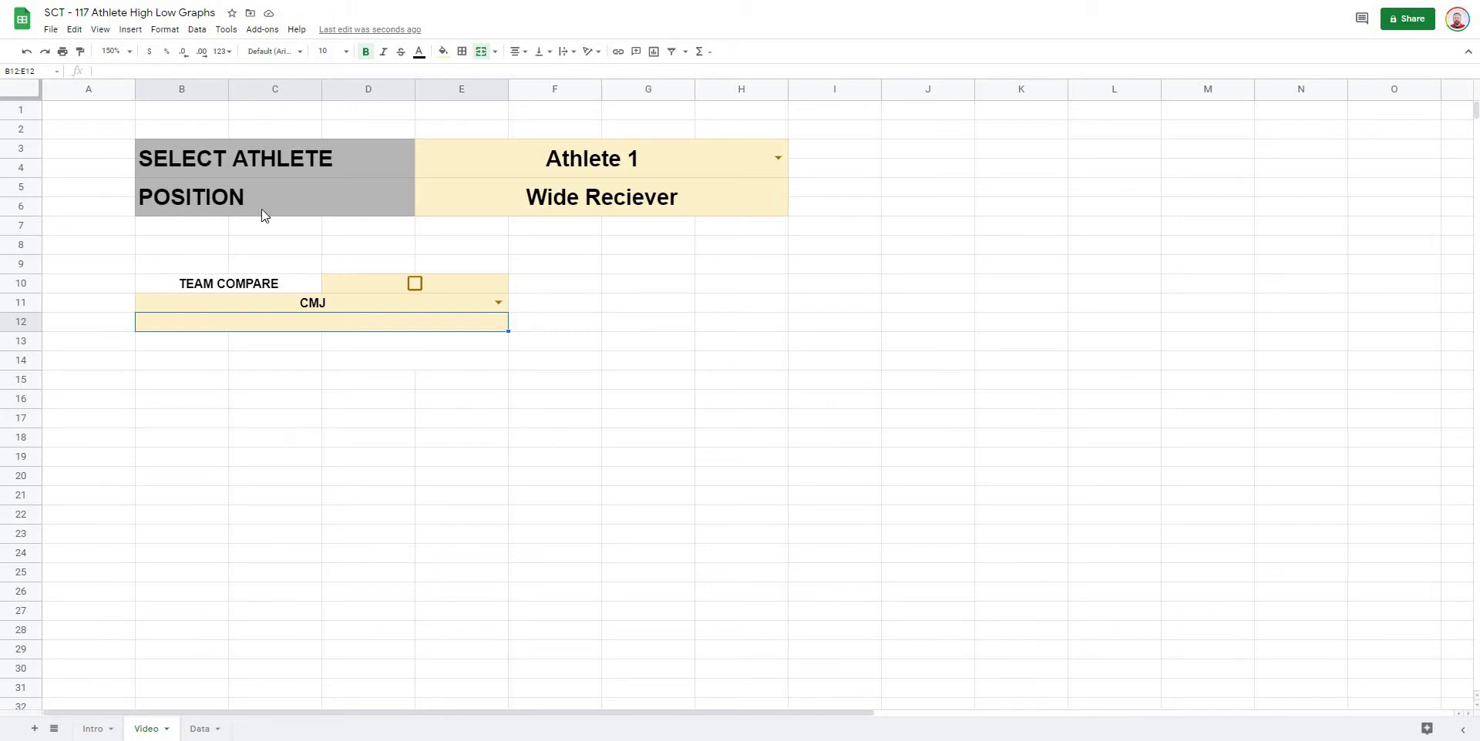
left_click(197, 29)
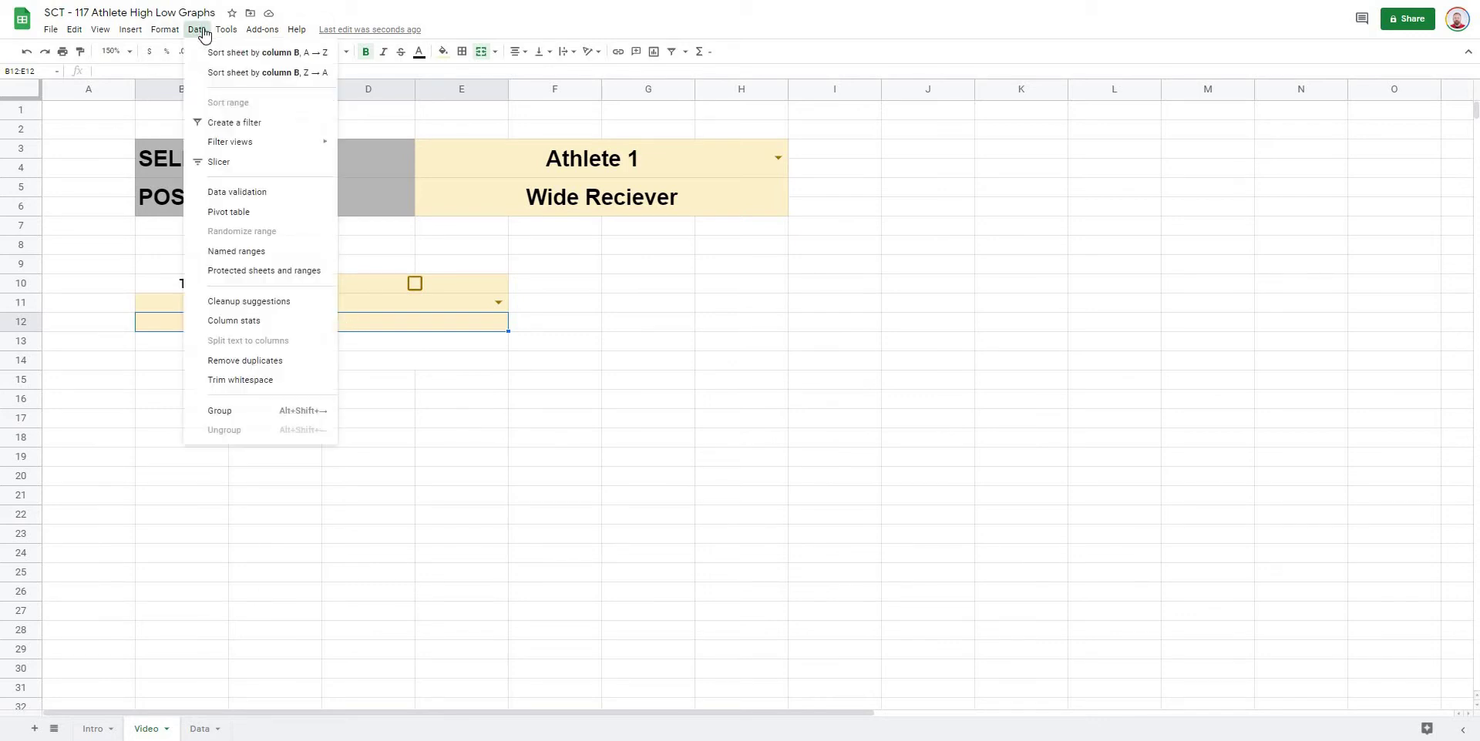
left_click(211, 193)
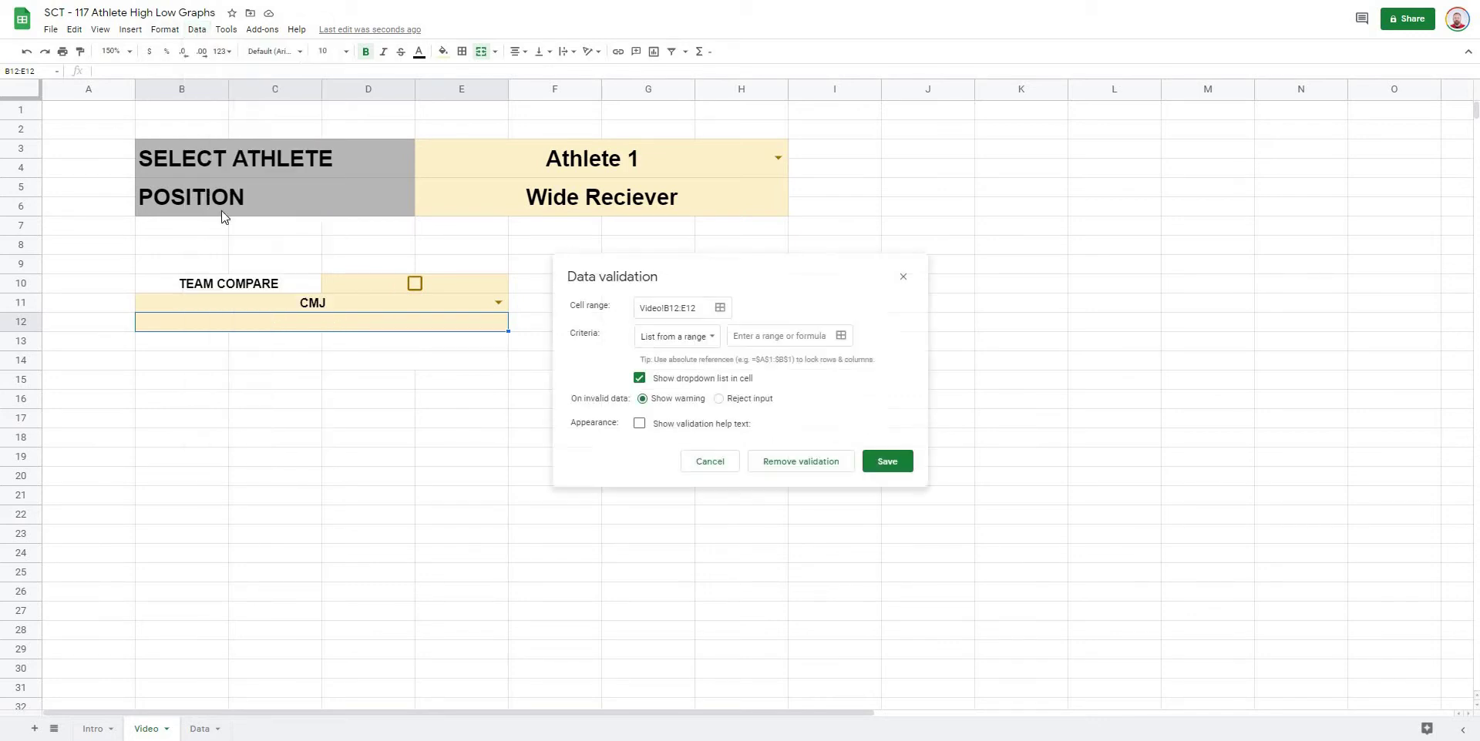
left_click(842, 336)
left_click(199, 729)
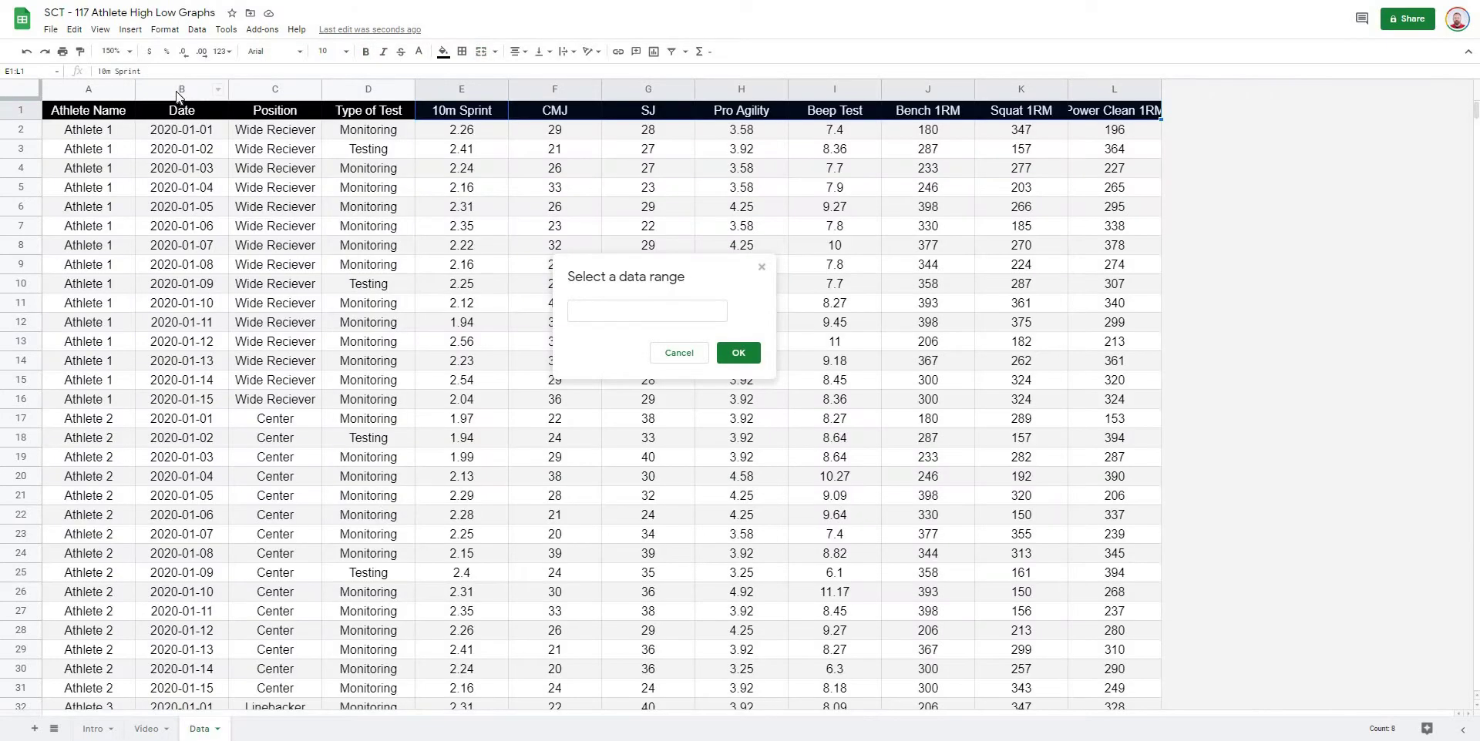
left_click(179, 89)
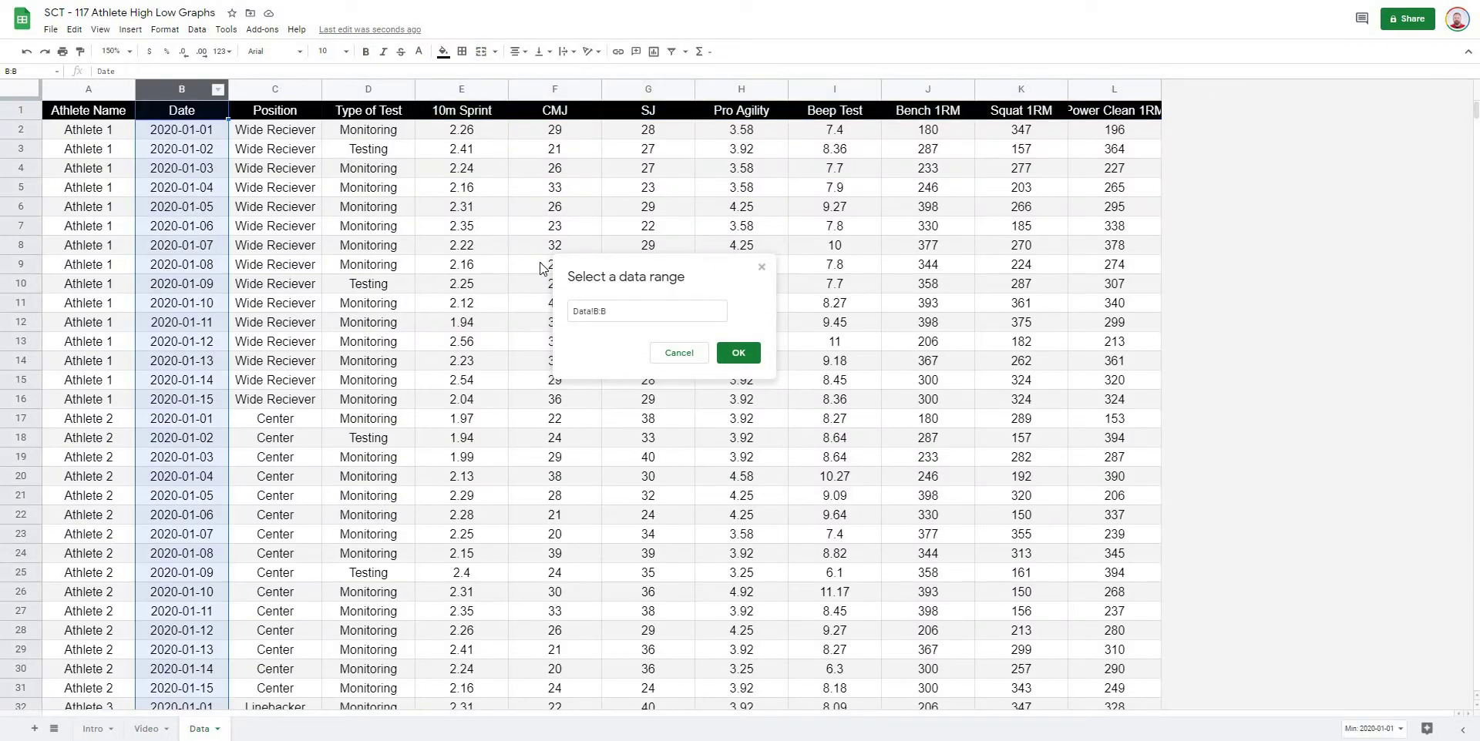
left_click(598, 312)
type("2")
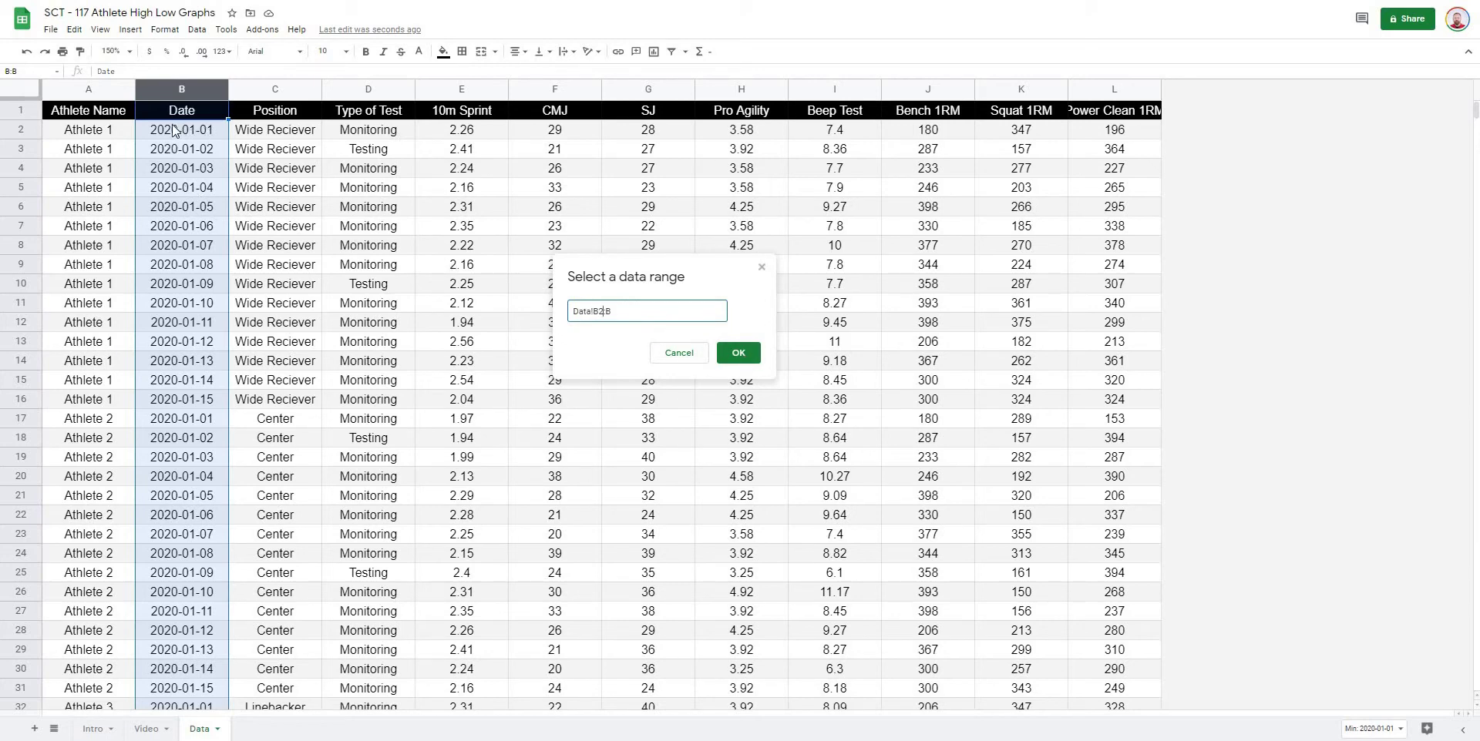
left_click(738, 353)
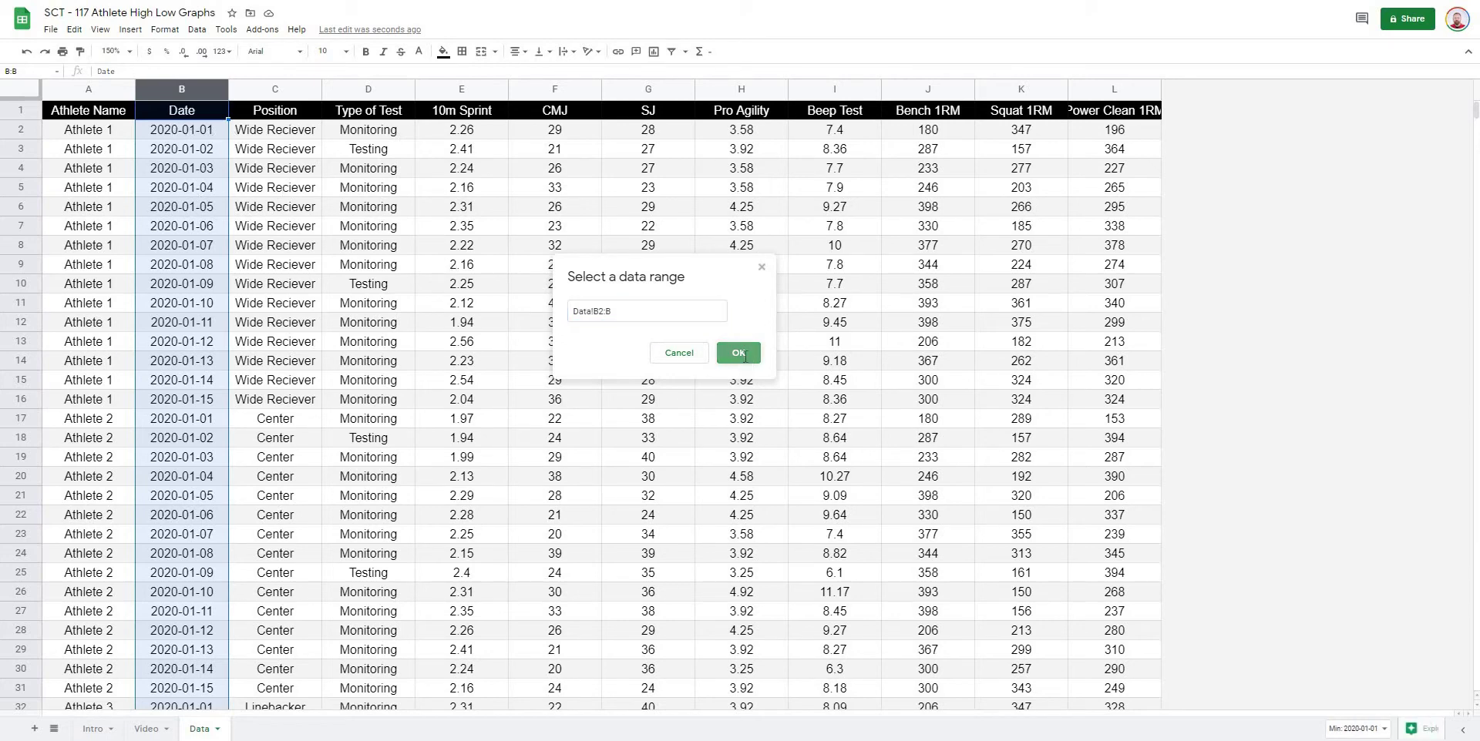
left_click(886, 467)
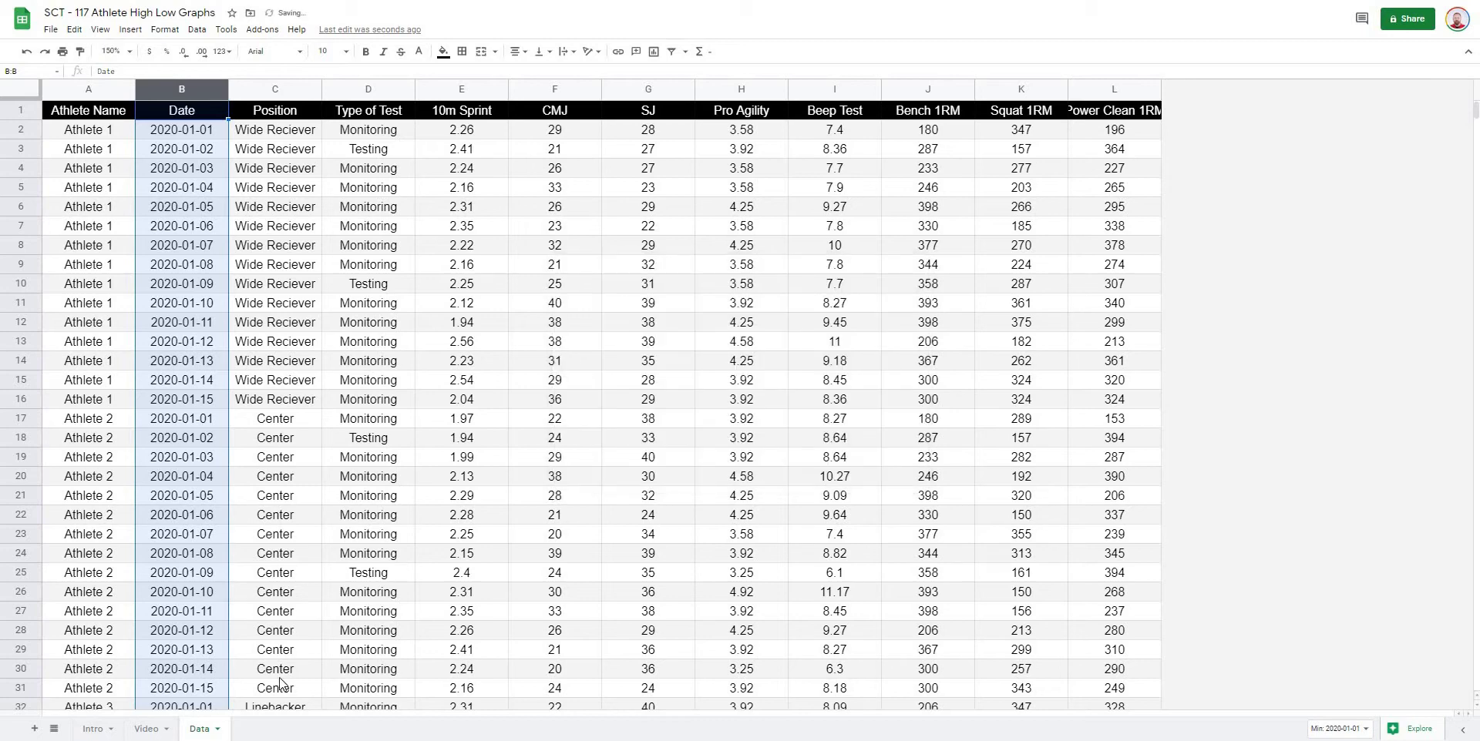
Step: Set the new date dropdown in B12:E12 on the Video sheet to 2020-01-09
left_click(146, 729)
left_click(497, 323)
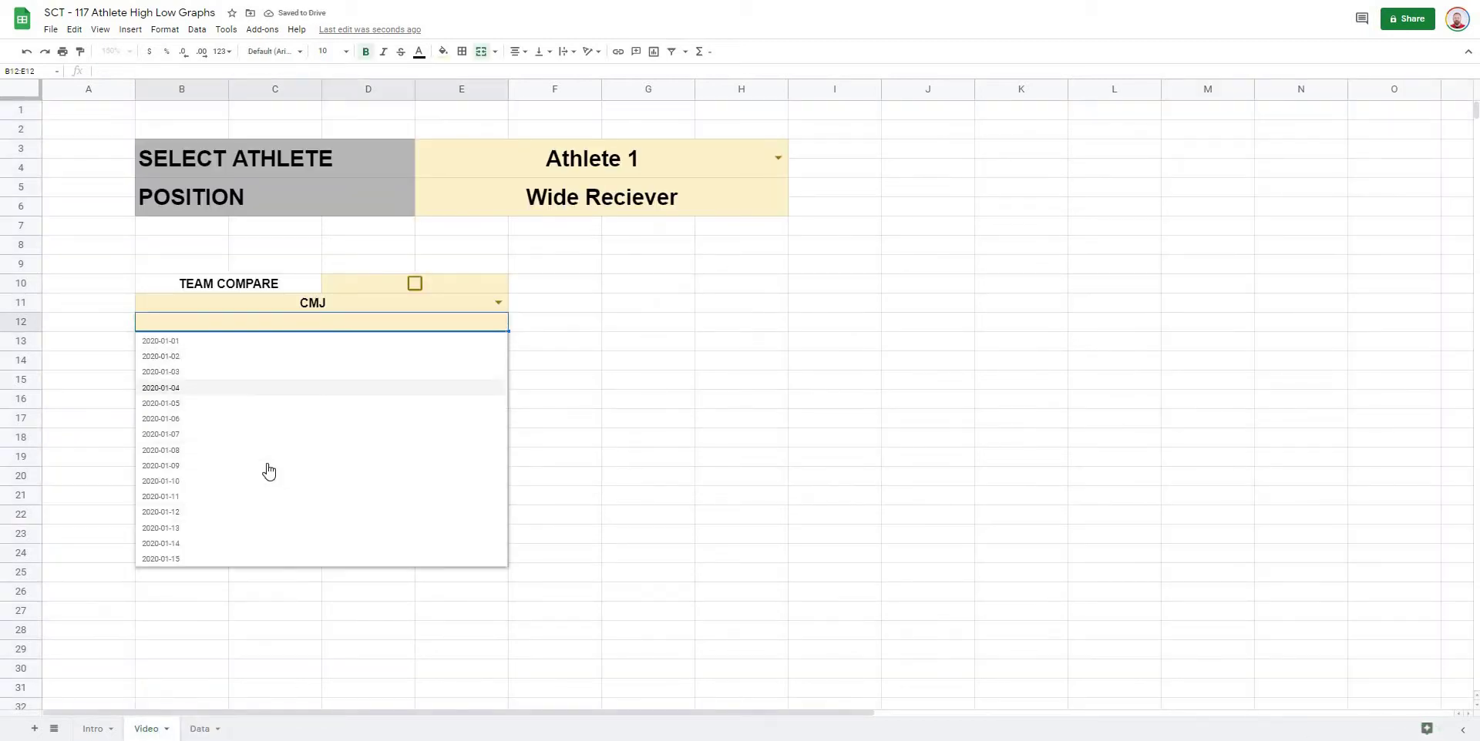
left_click(233, 469)
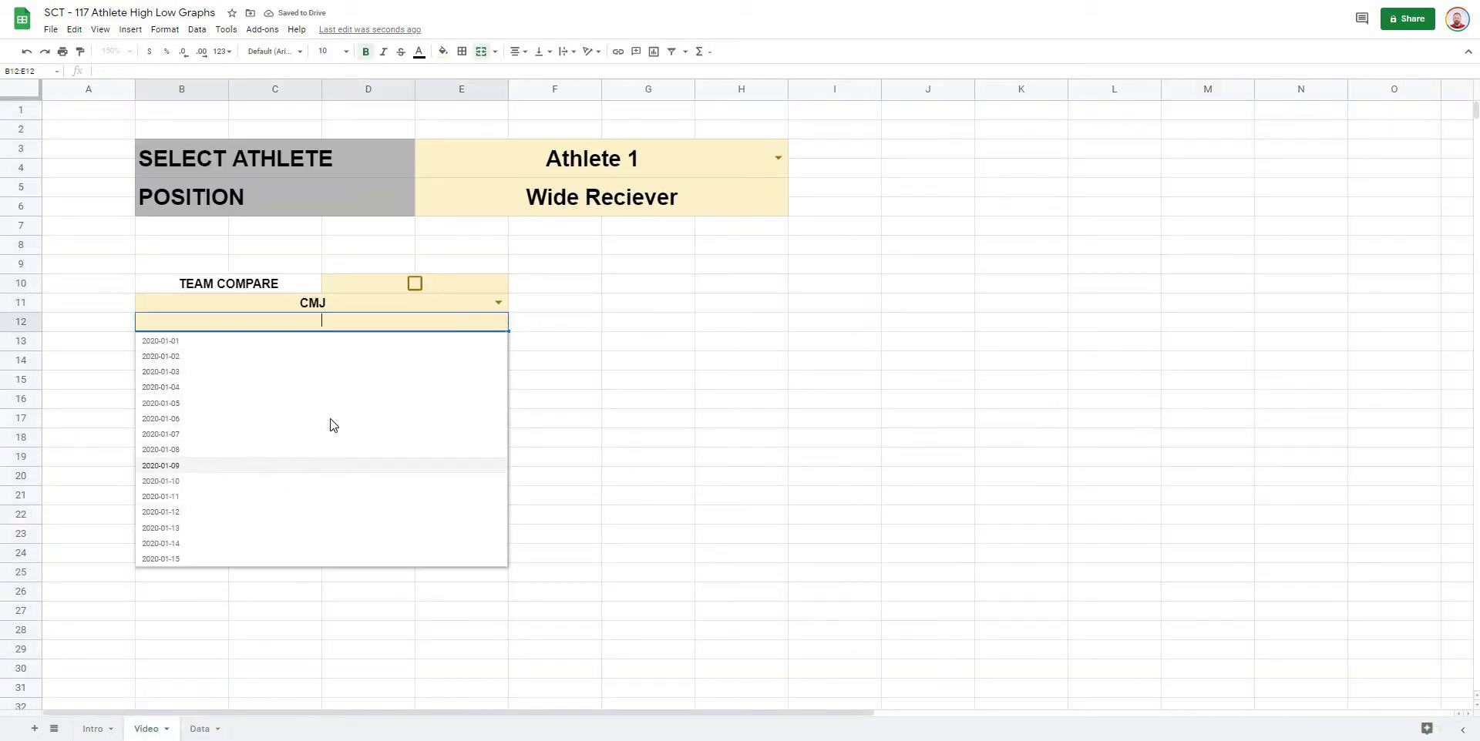
left_click(723, 381)
left_click(646, 269)
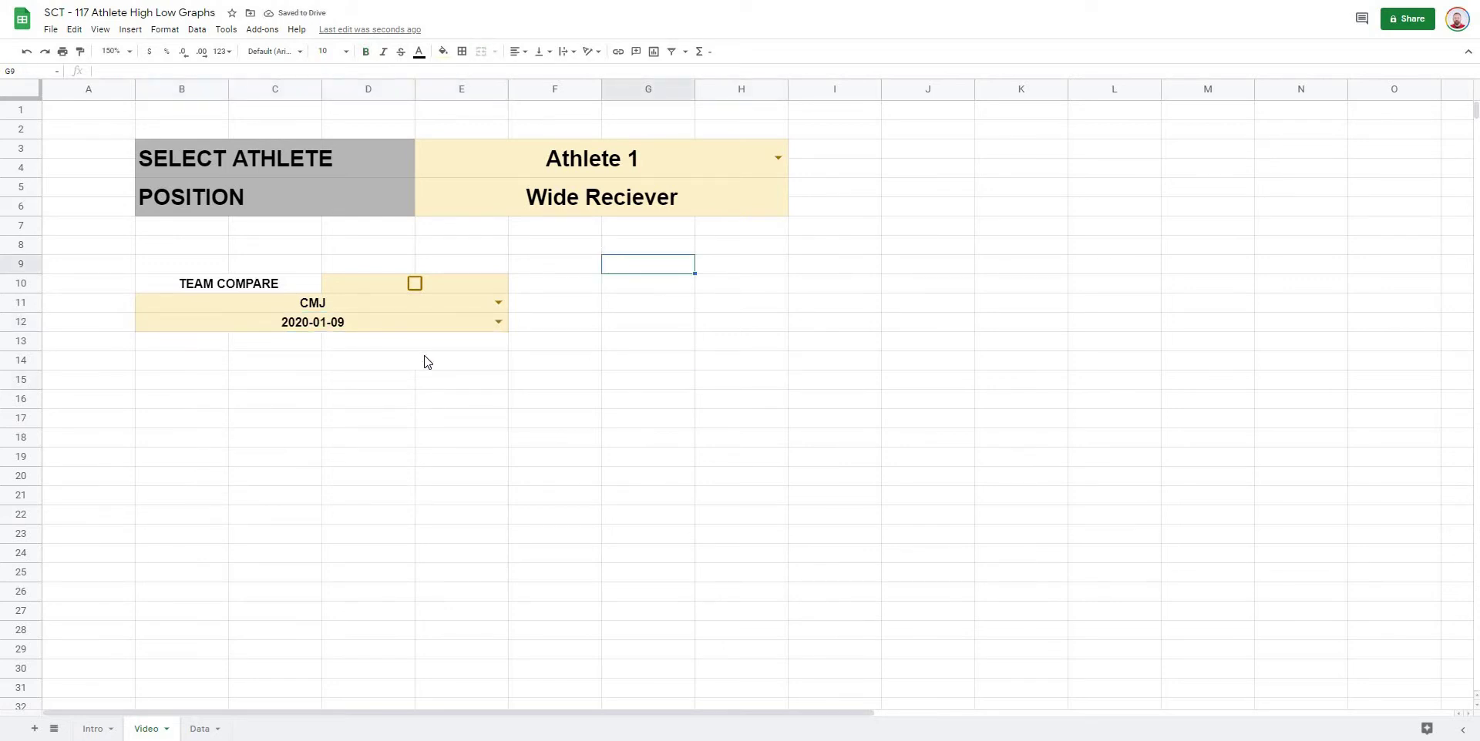
Step: Enter the header Date in cell B13 below the date dropdown
left_click(413, 398)
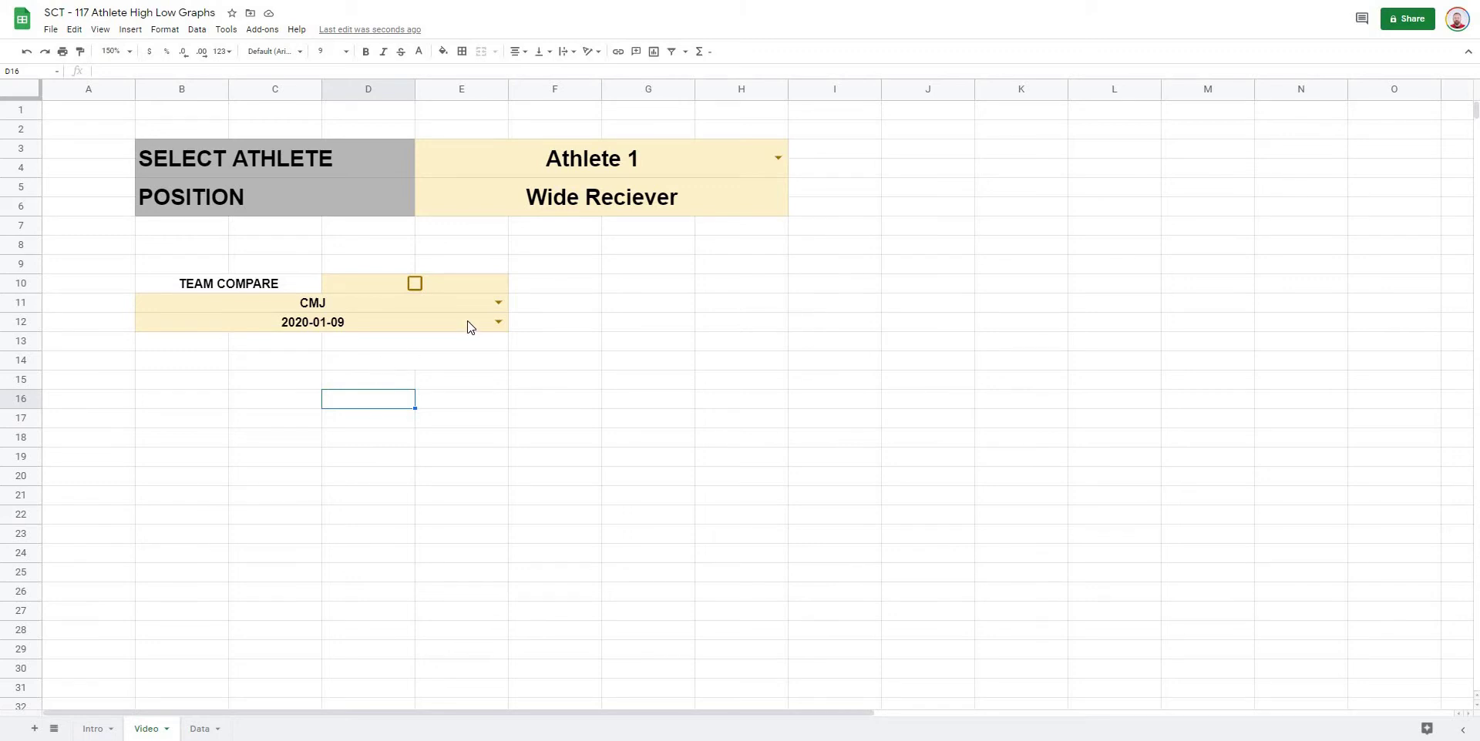
left_click(221, 349)
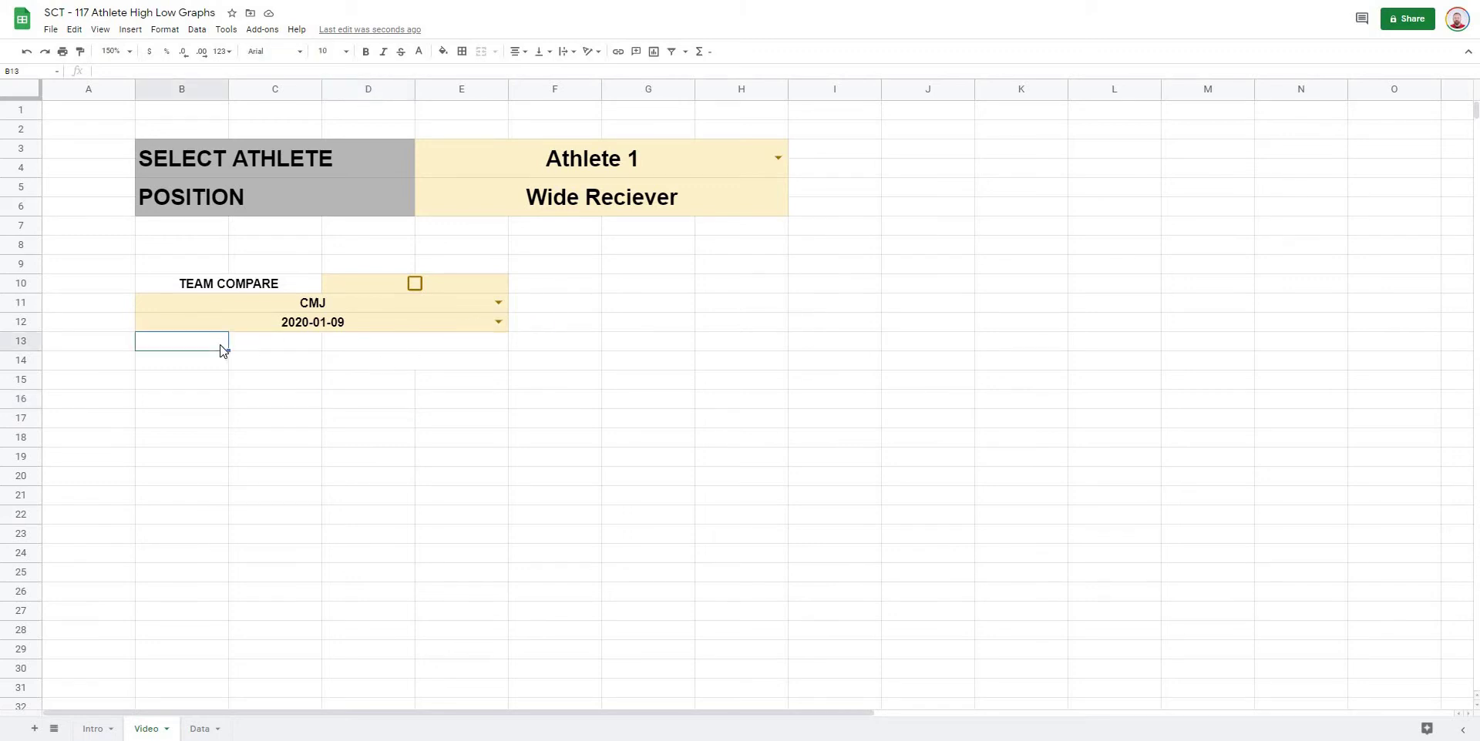
type("Date")
key("Tab")
Step: Set the text colour of the range B13:E30 to black
left_click(202, 347)
left_click(437, 677, "shift")
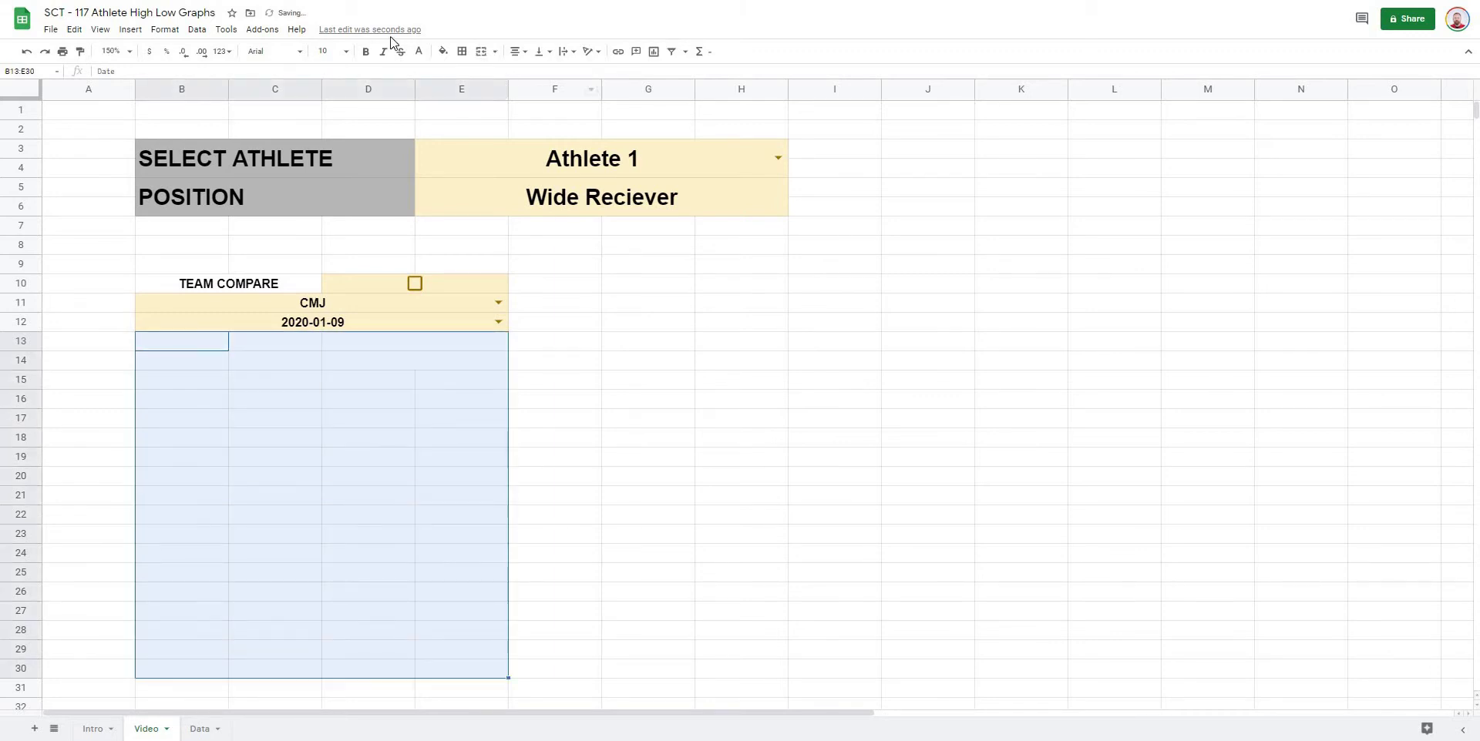
left_click(443, 51)
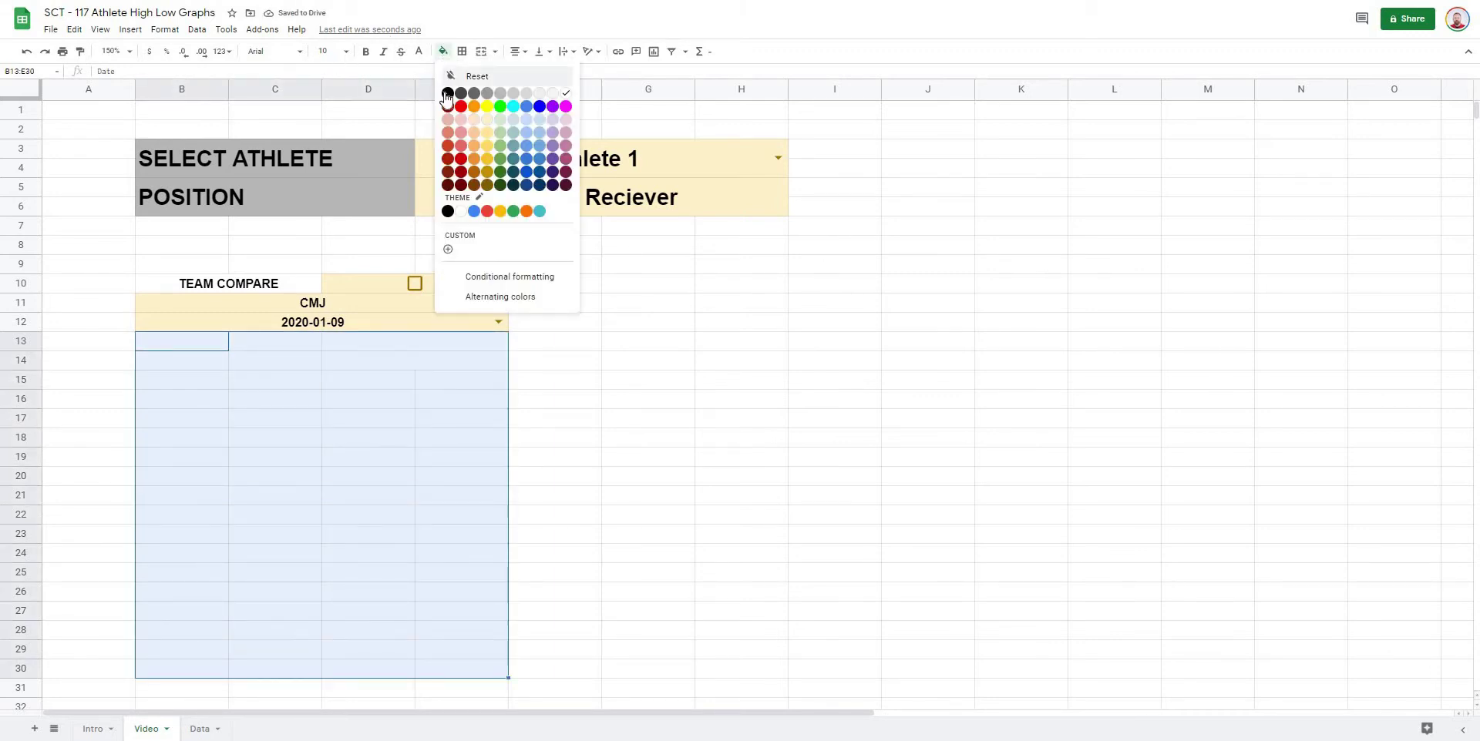
left_click(420, 52)
left_click(424, 94)
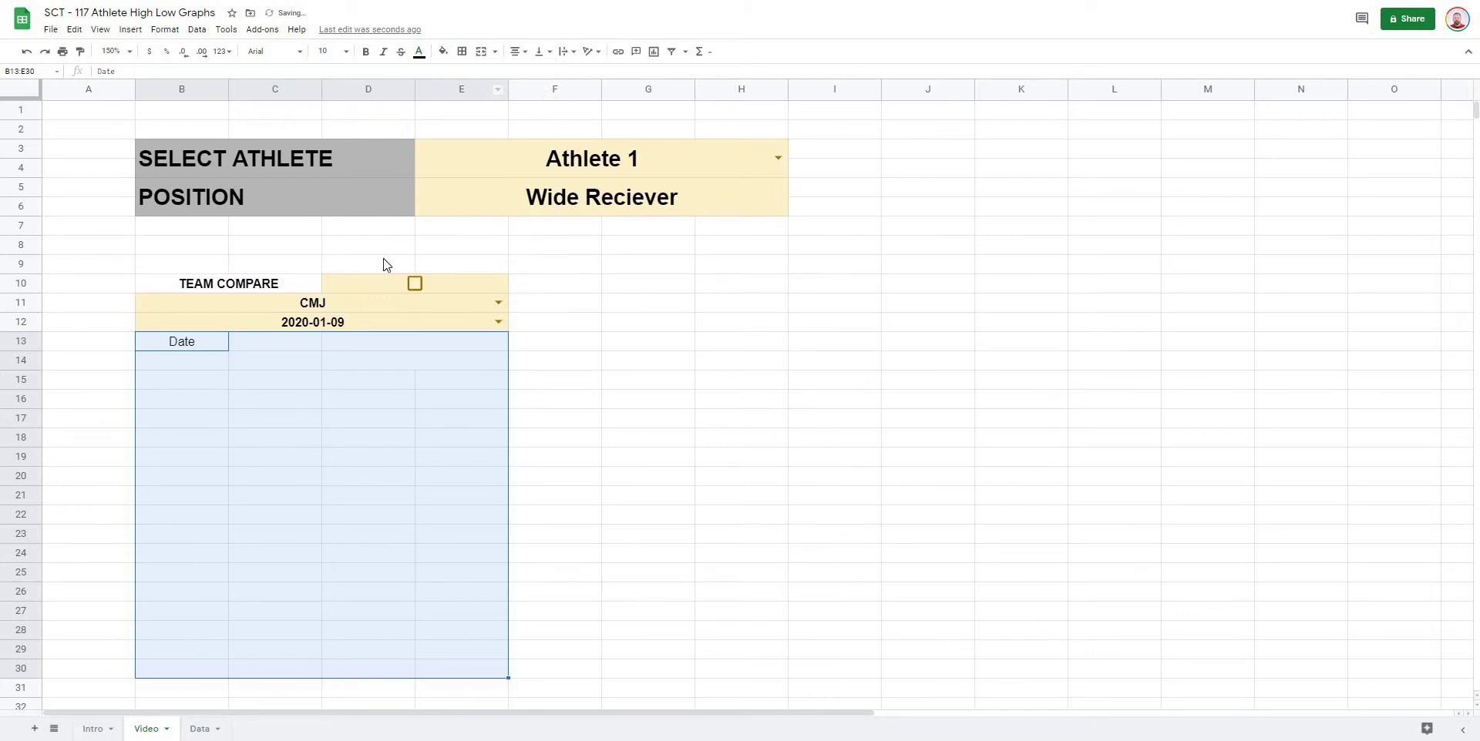
left_click(563, 360)
Step: Enter the header Athlete Name in C13 and make D13 reference the selected test in B11
left_click(270, 327)
left_click(271, 348)
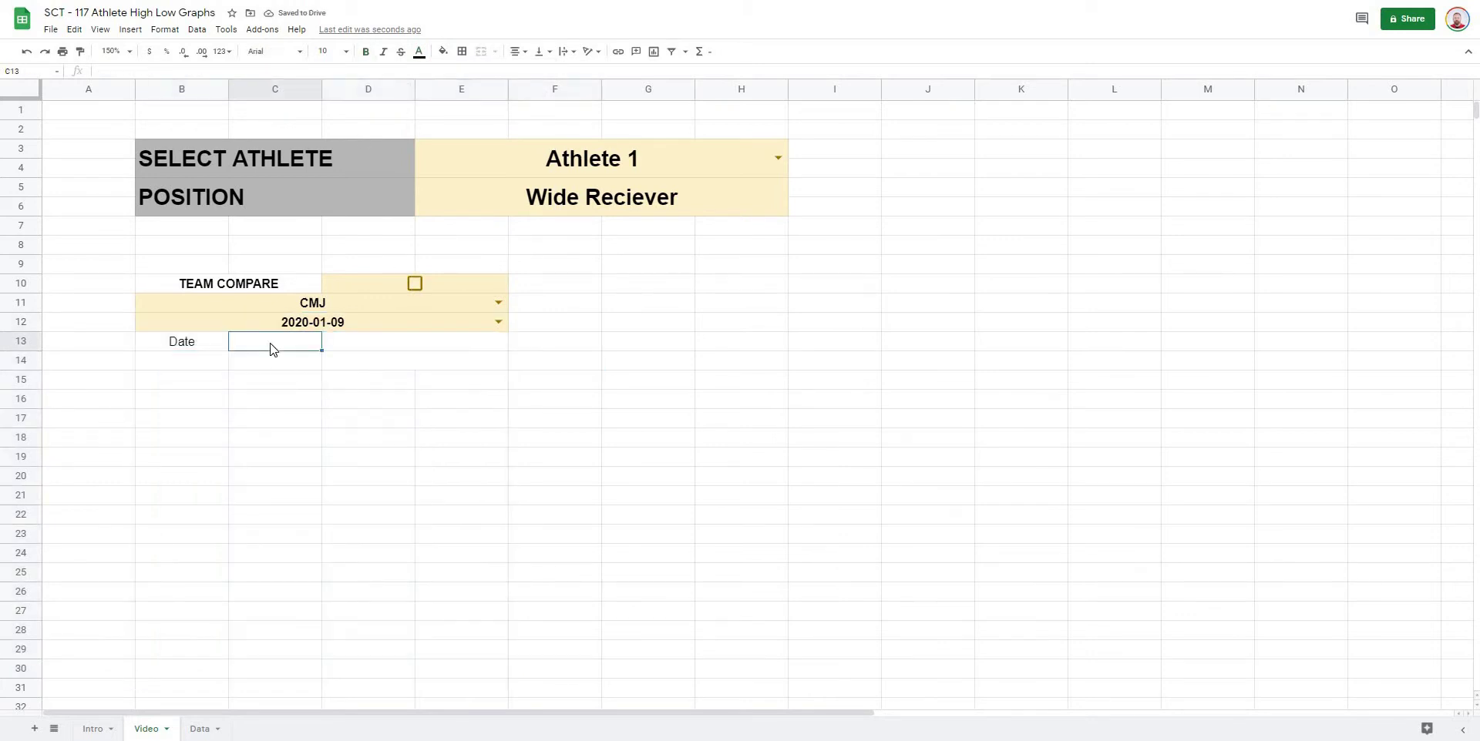
type("Athlete Name")
key("Tab")
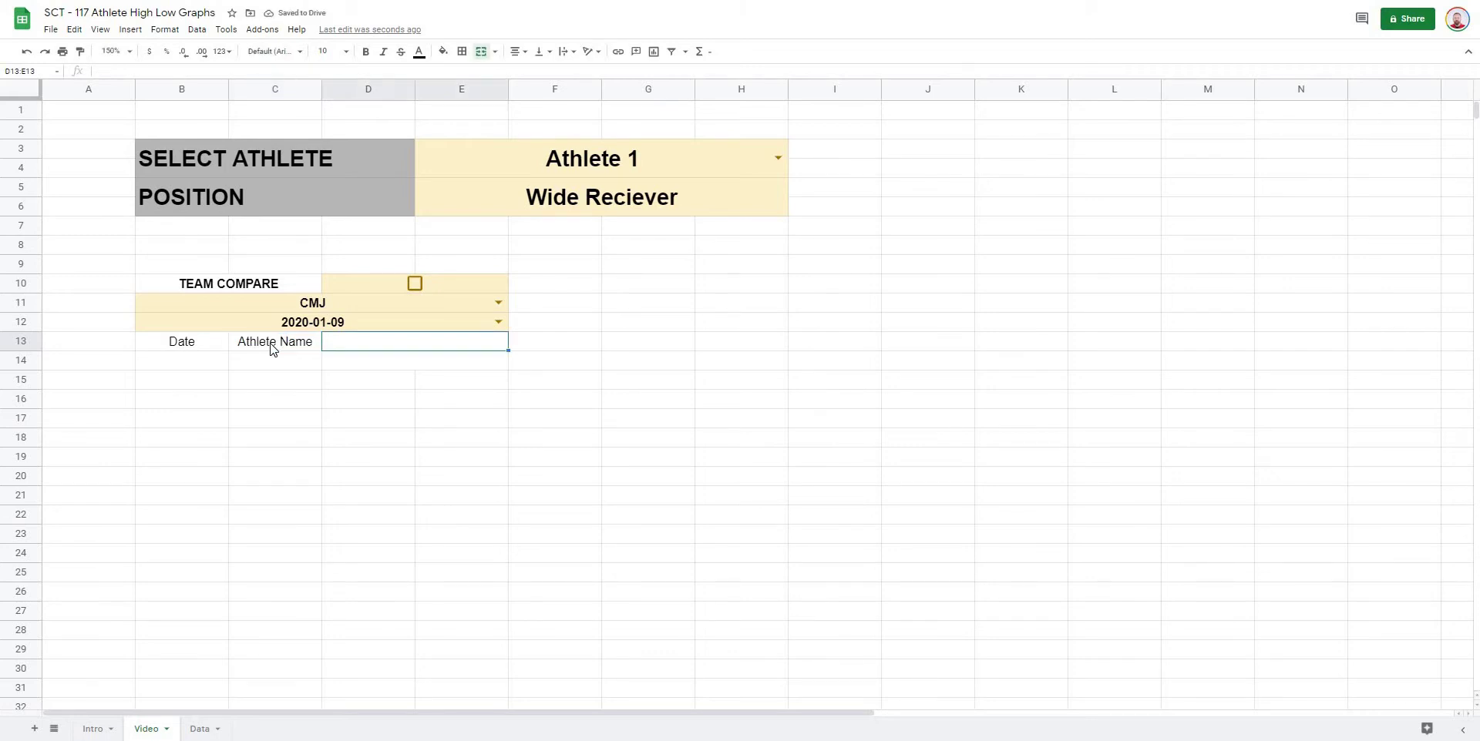
type("=")
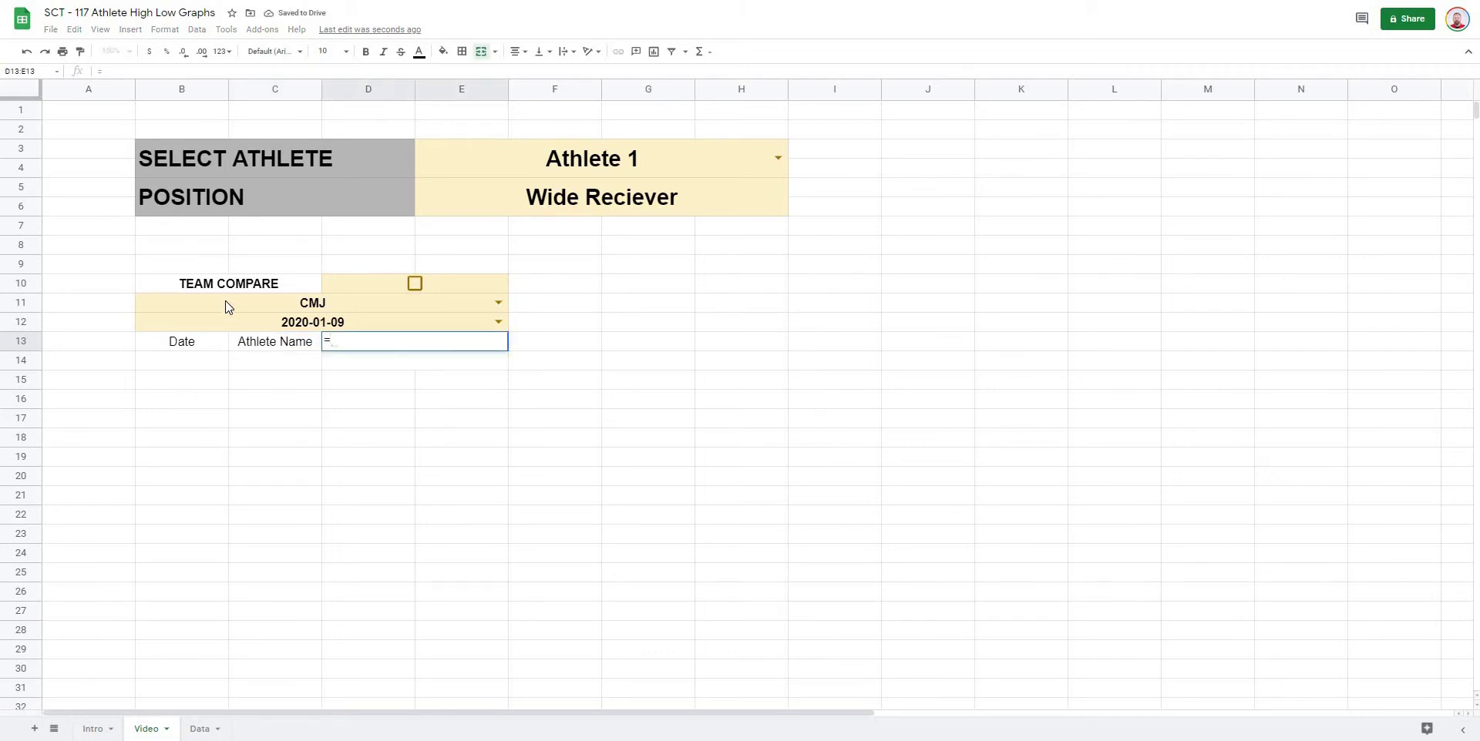
left_click(226, 303)
key("Return")
left_click(621, 417)
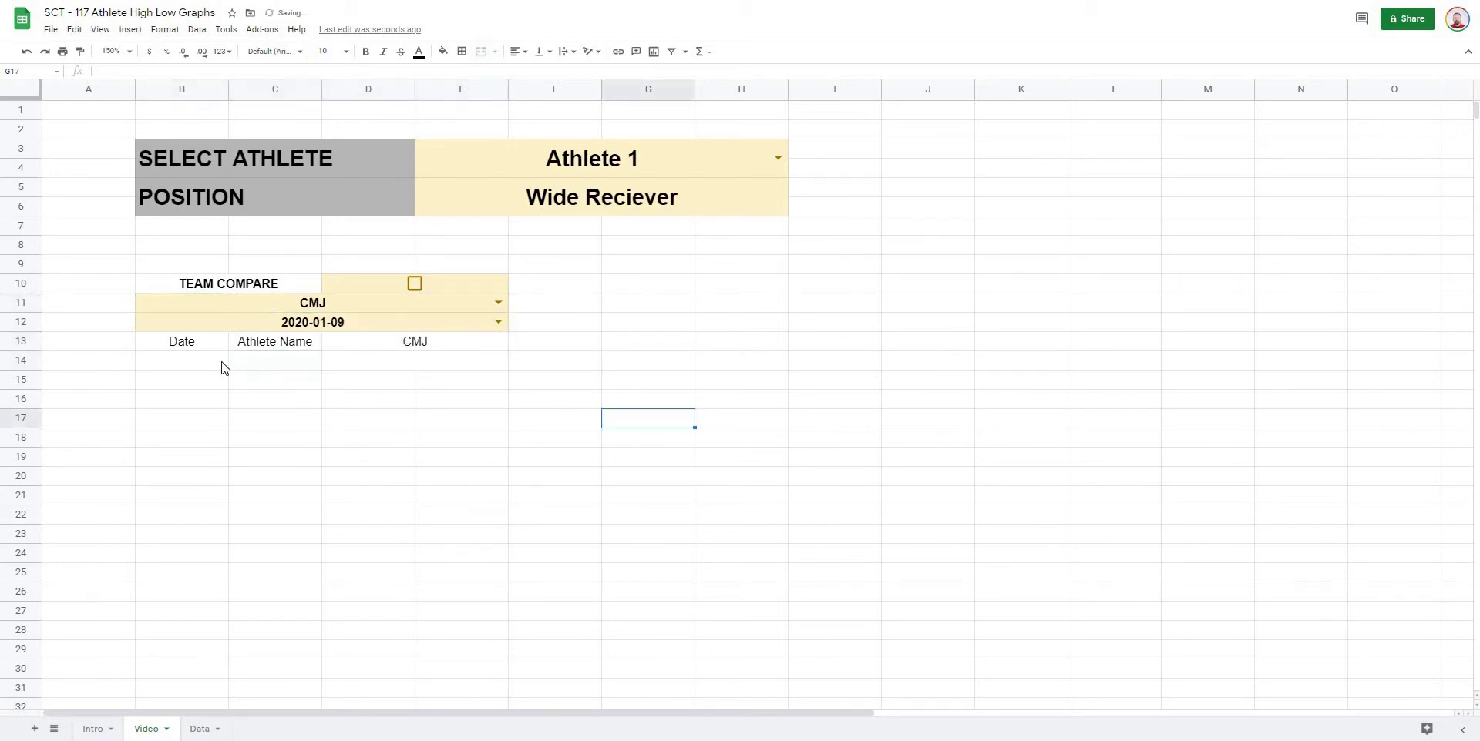
Step: Compare the row 13 headers on the Video sheet with the matching column headers on the Data sheet
left_click(194, 347)
left_click(301, 343)
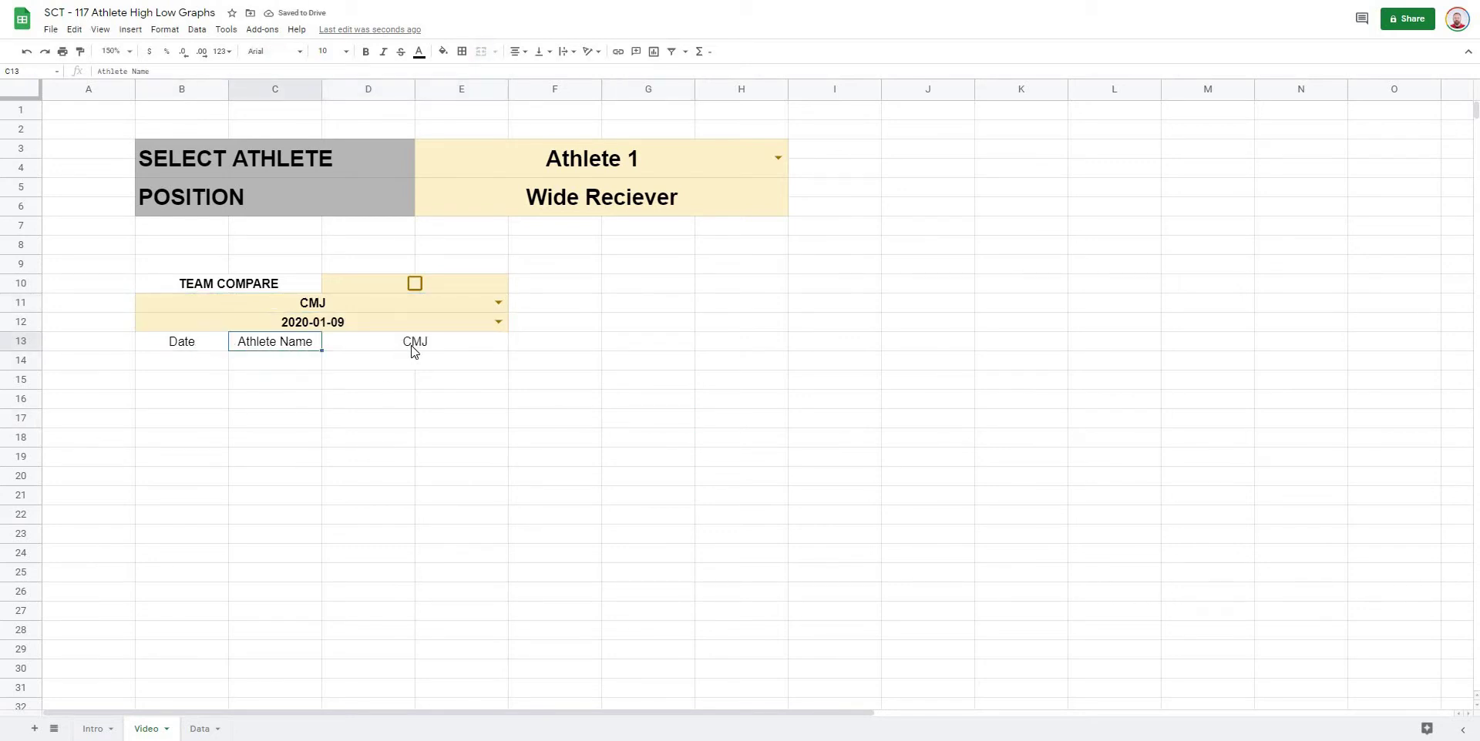
left_click(415, 345)
left_click(413, 395)
left_click(184, 344)
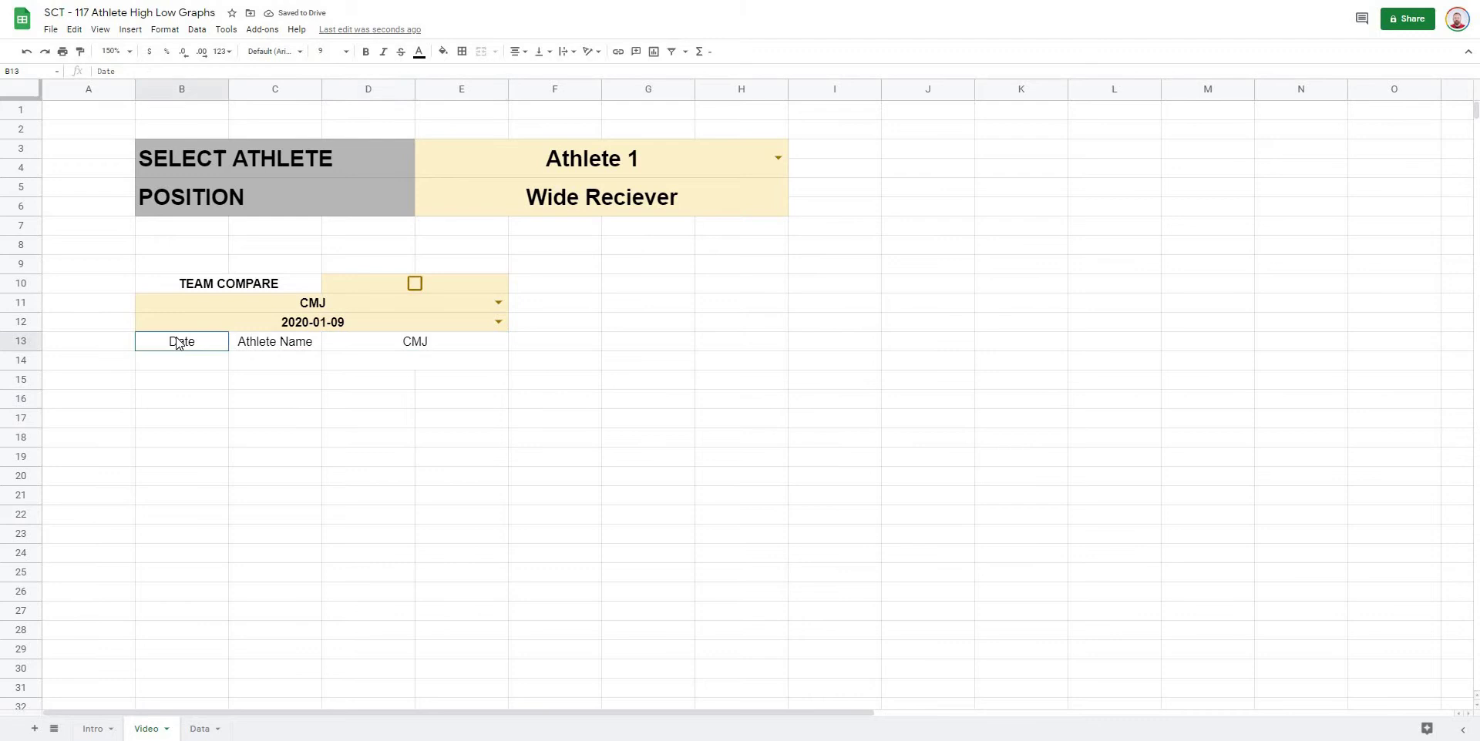
left_click(188, 386)
left_click_drag(179, 344, 322, 356)
left_click(327, 378)
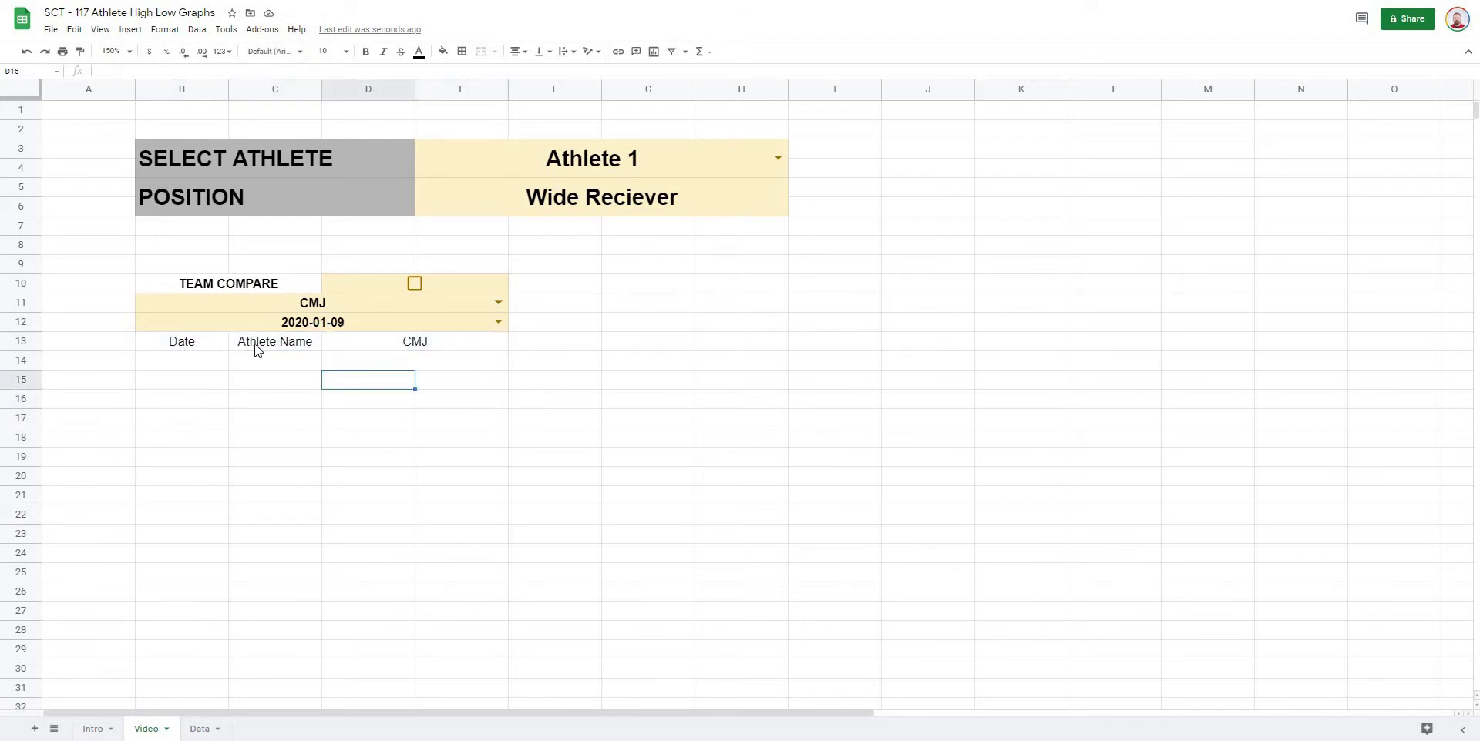
left_click(184, 343)
key("ctrl+shift+Page_Down")
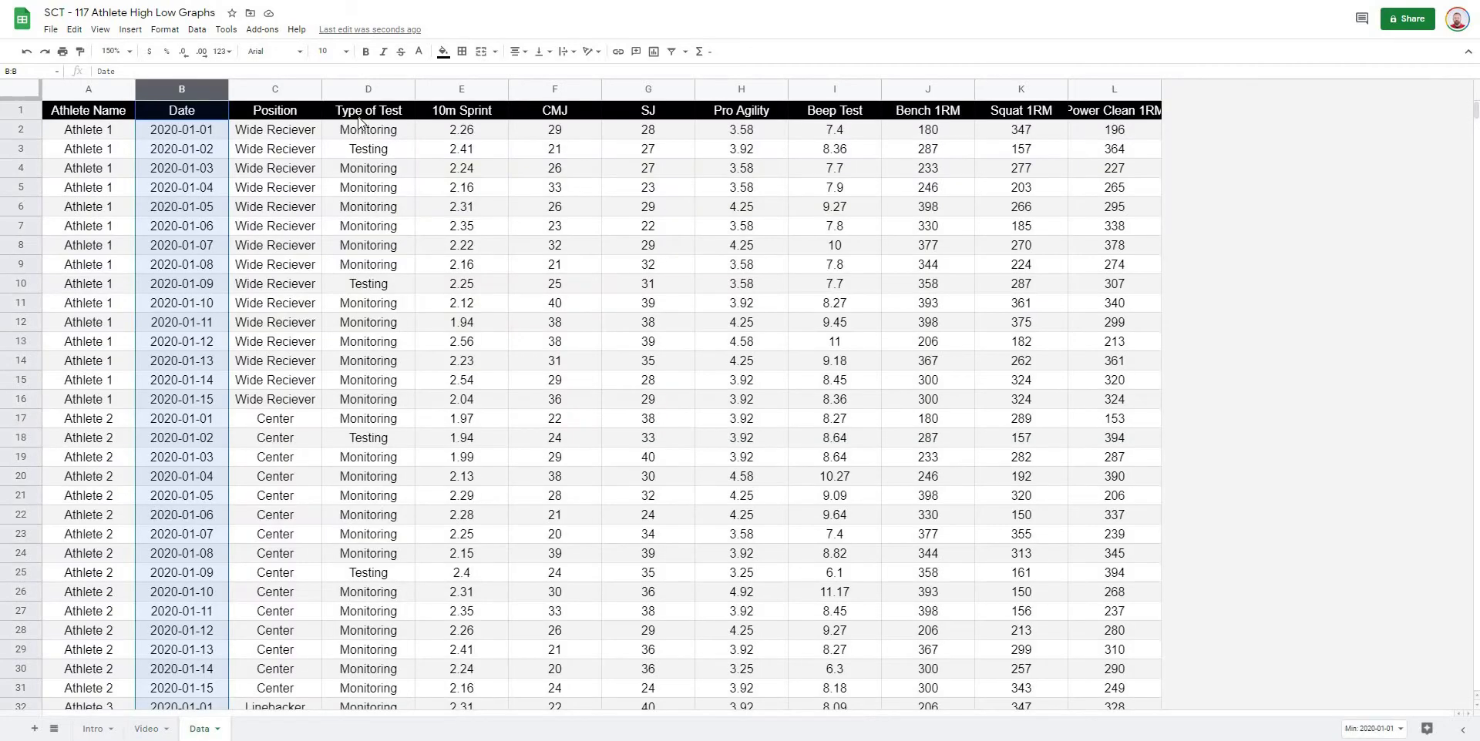
left_click(147, 729)
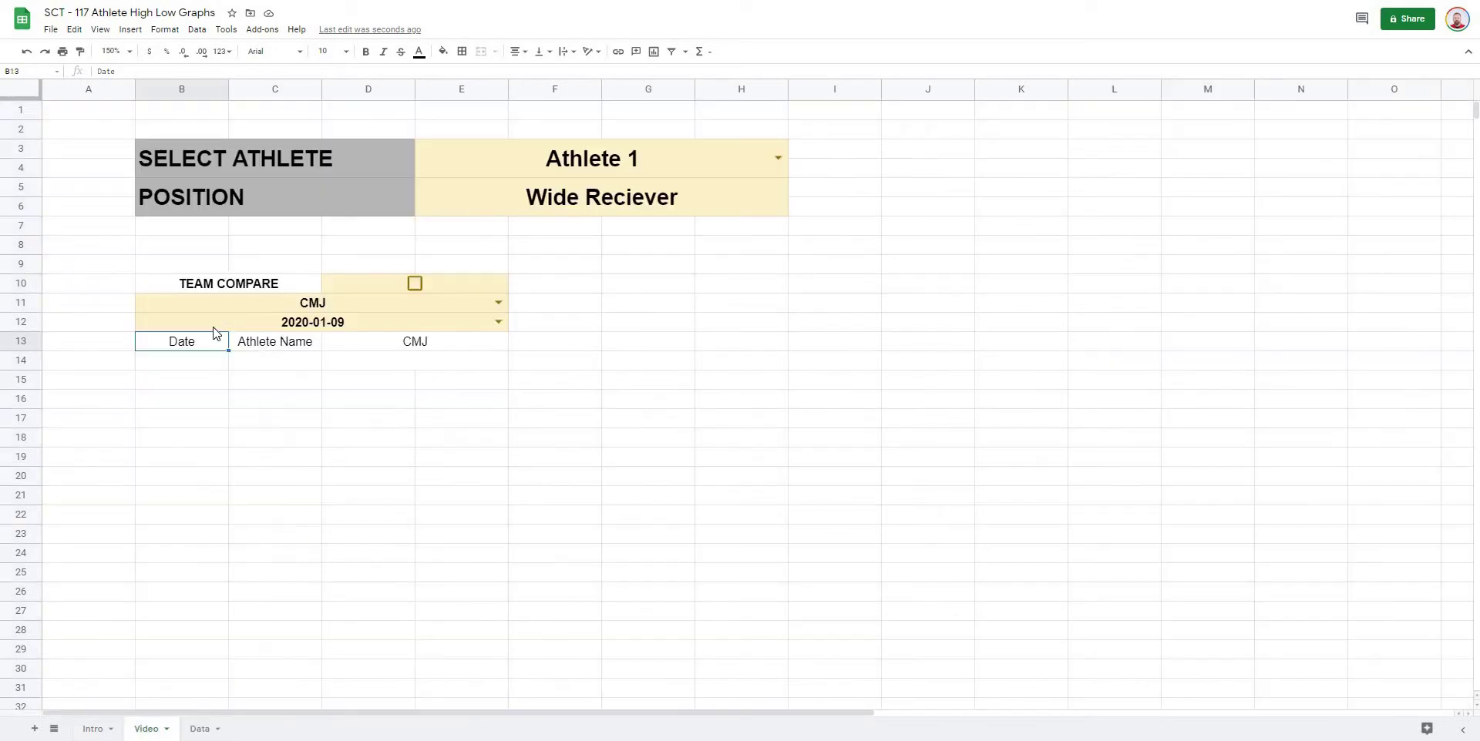
left_click(431, 344)
left_click(429, 420)
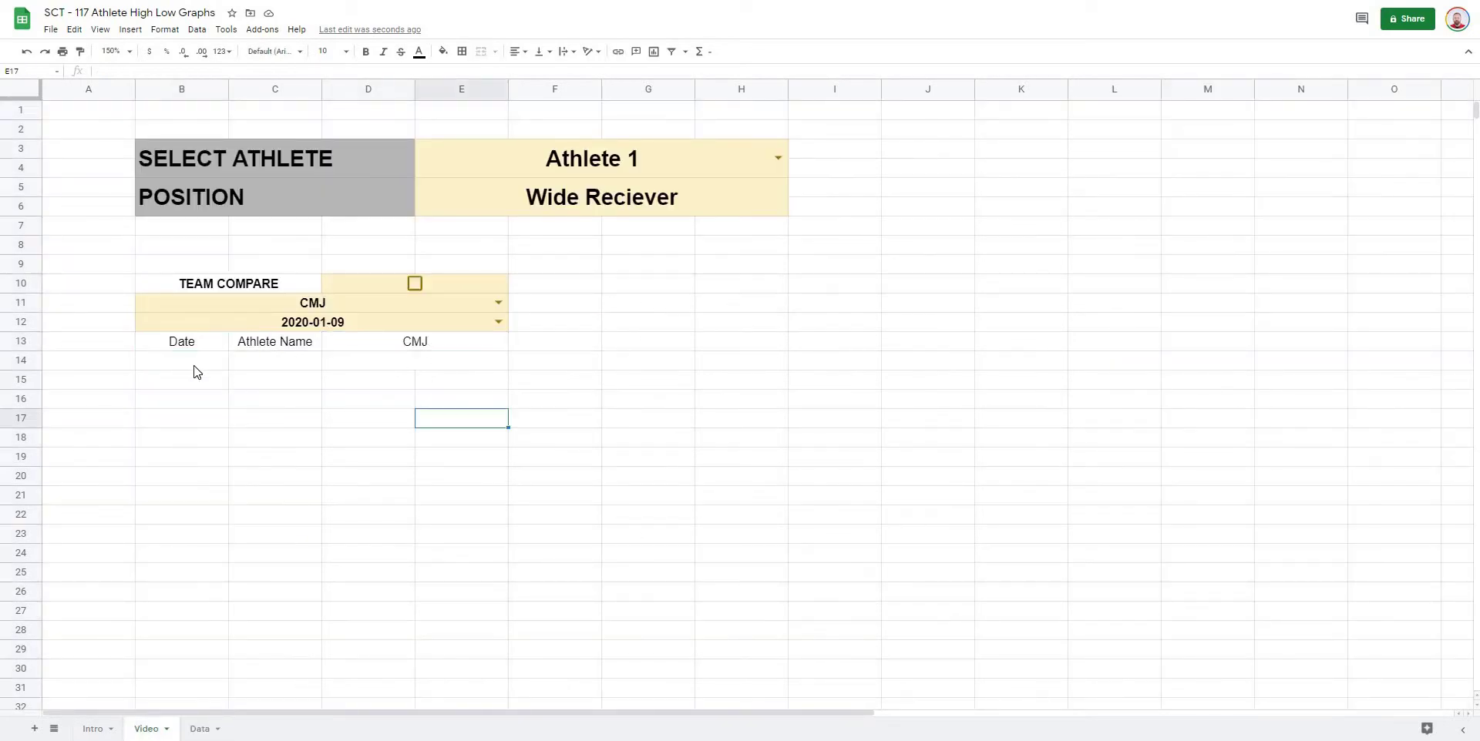
Step: Reference the selected date B12 in cell B14 and the selected athlete in cell C14
left_click(194, 370)
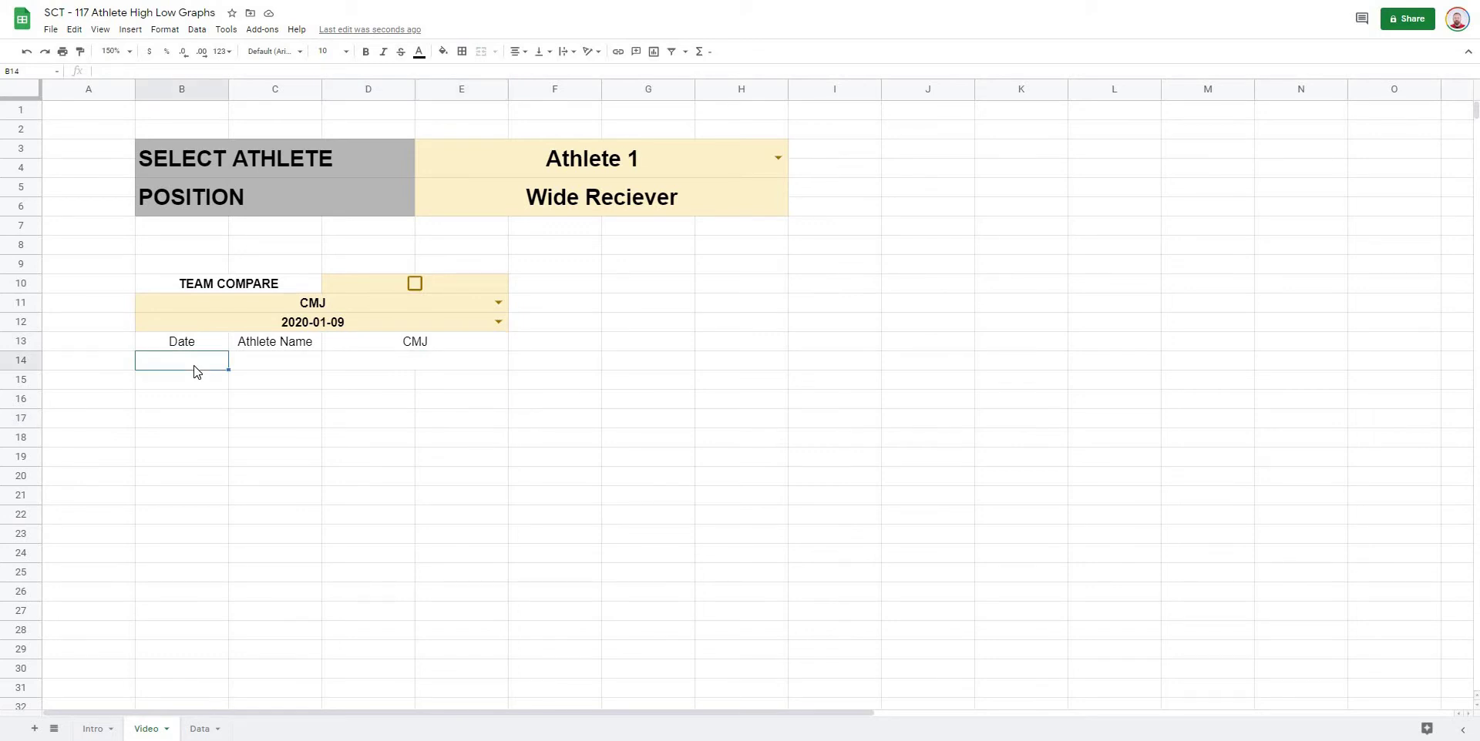
type("=")
left_click(178, 318)
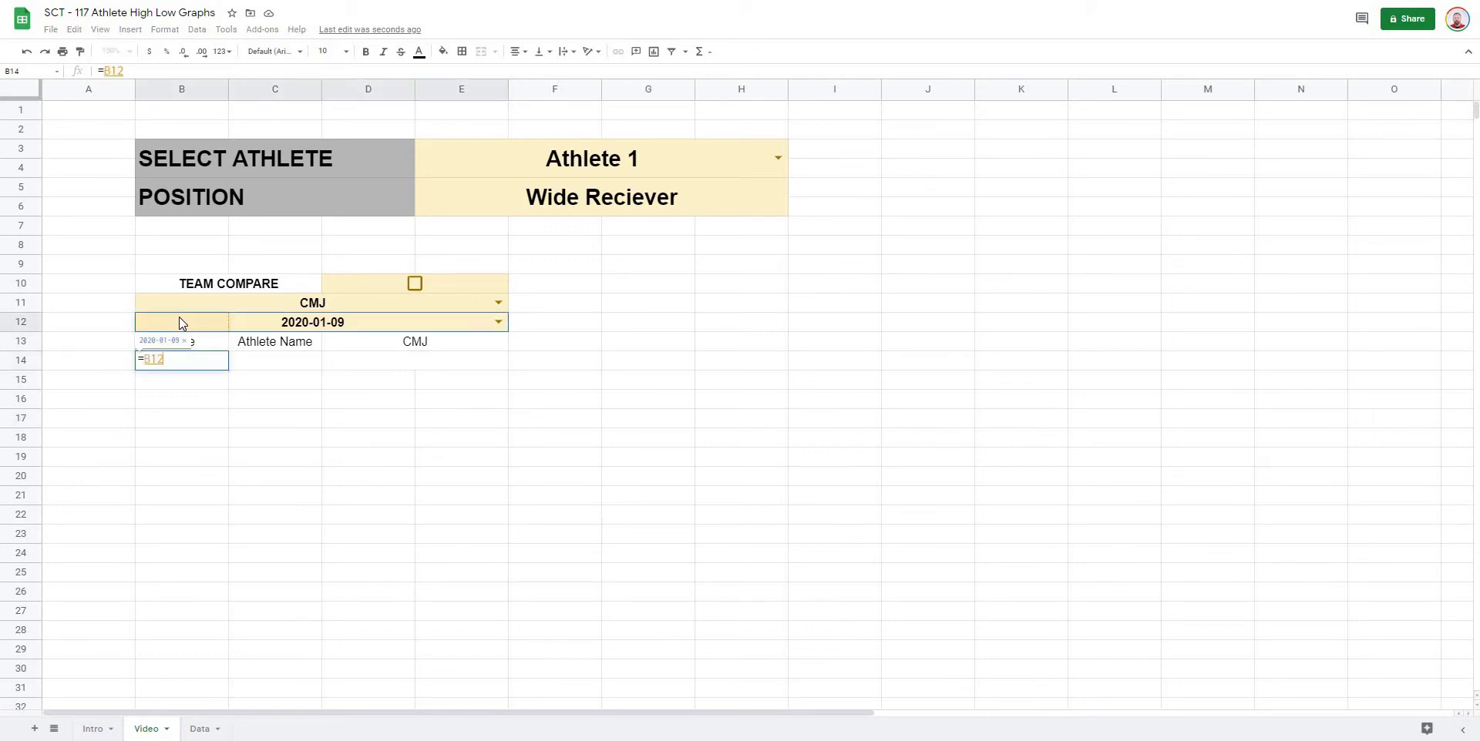
key("Tab")
type("=")
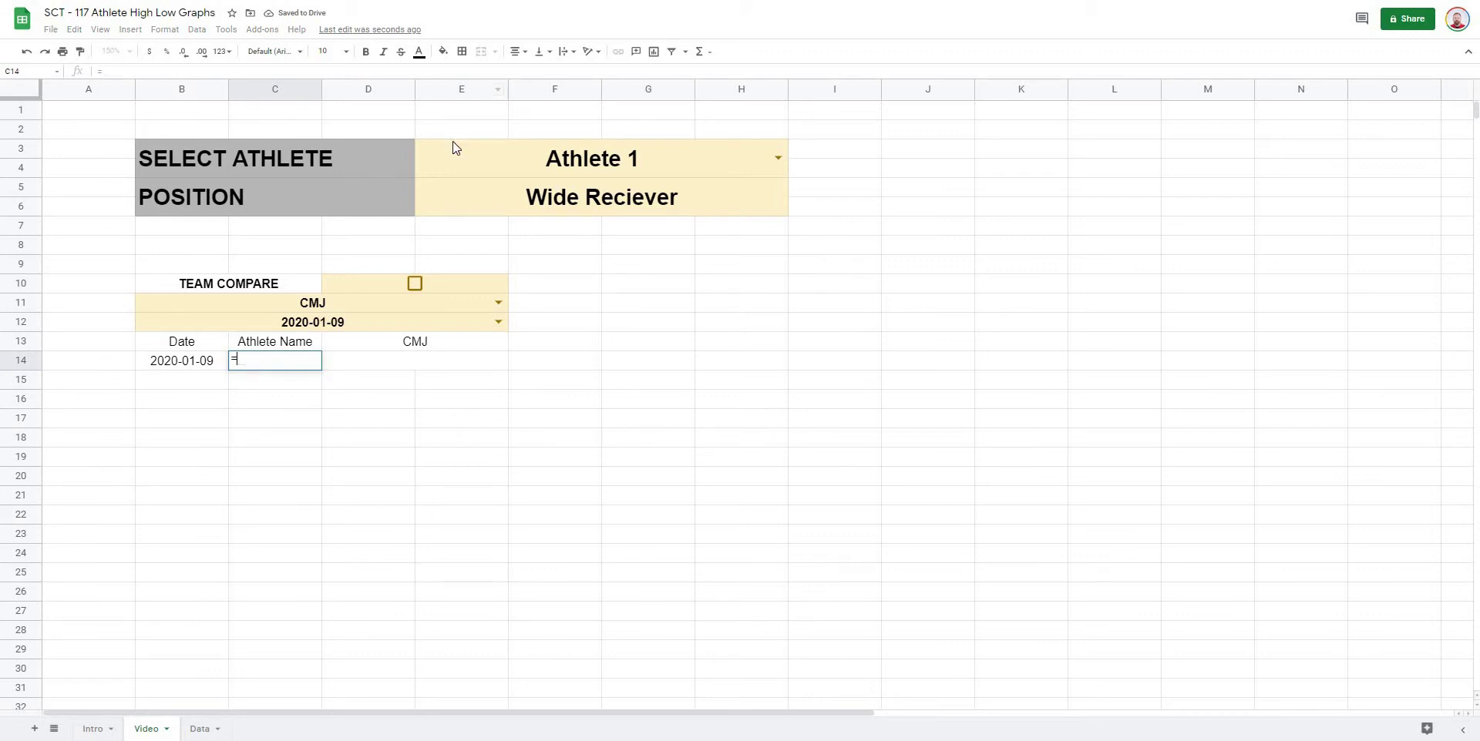
left_click(451, 145)
key("Return")
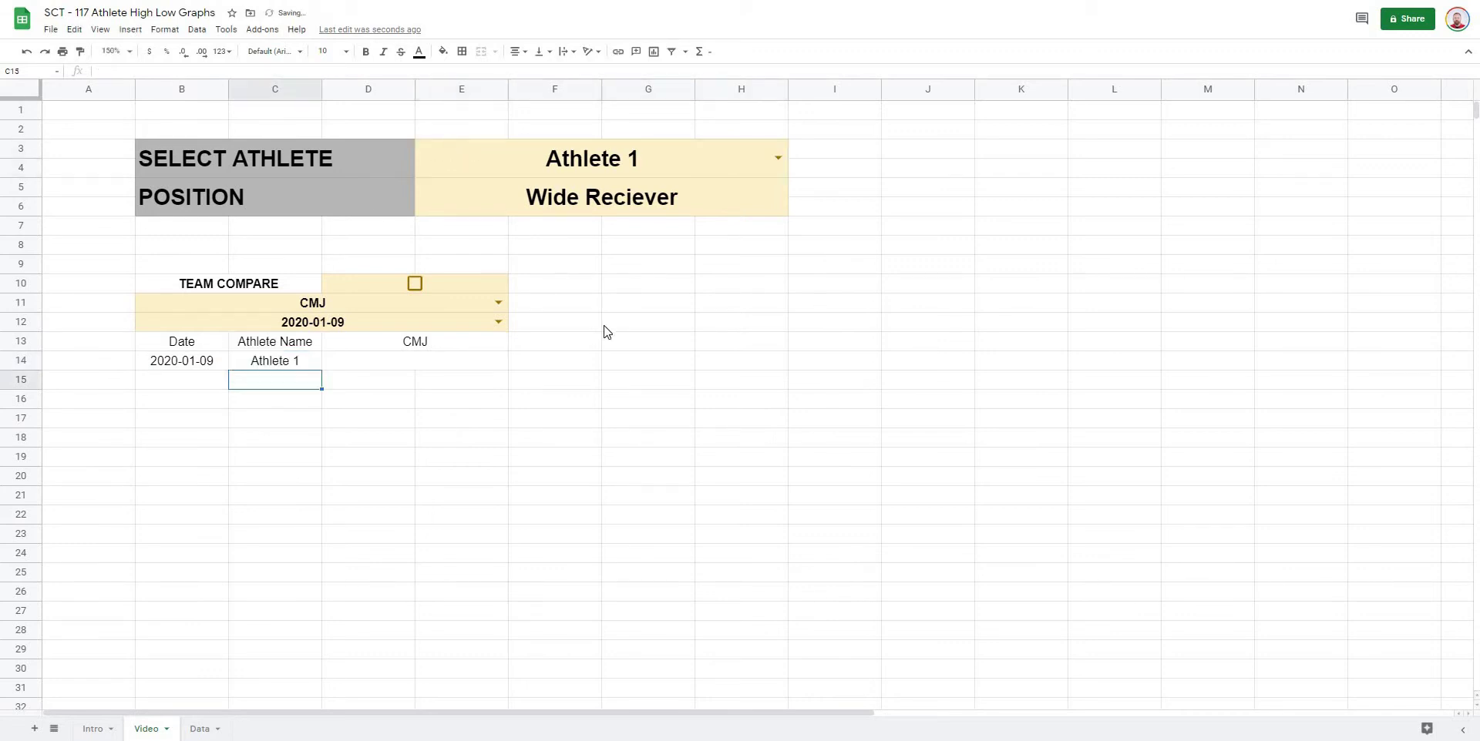
left_click(605, 325)
Step: Start a DGET formula in D14 with columns A:L of the Data sheet as its database
left_click(367, 367)
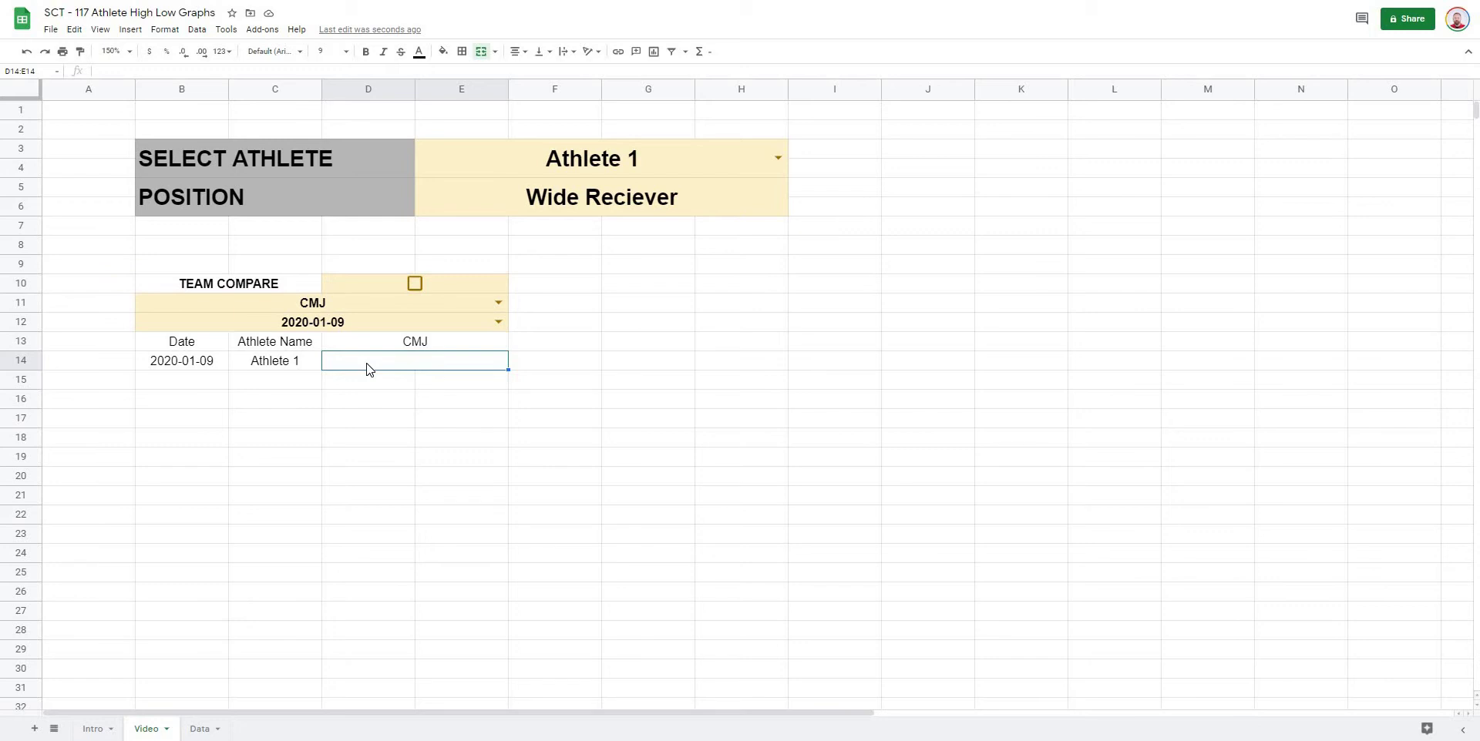
type("=dg")
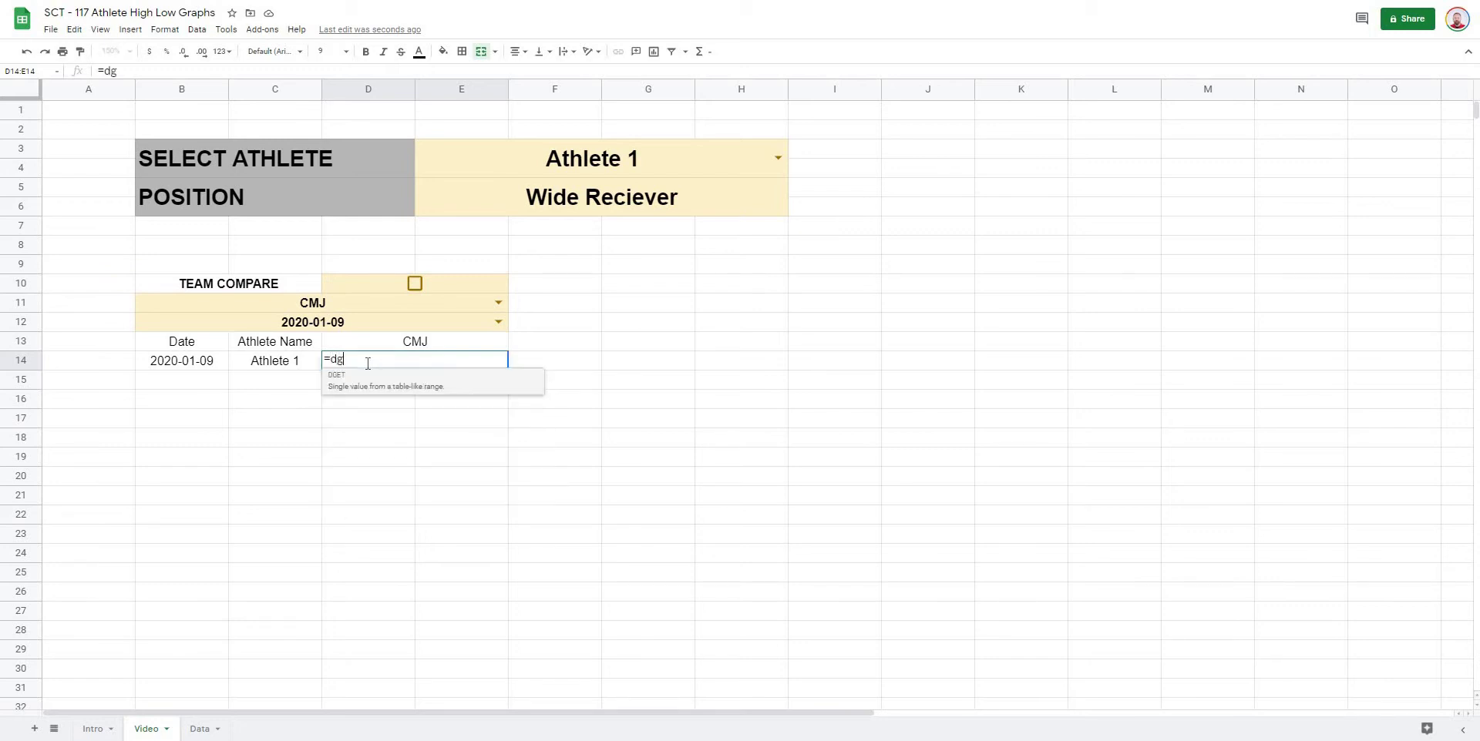
type("et(")
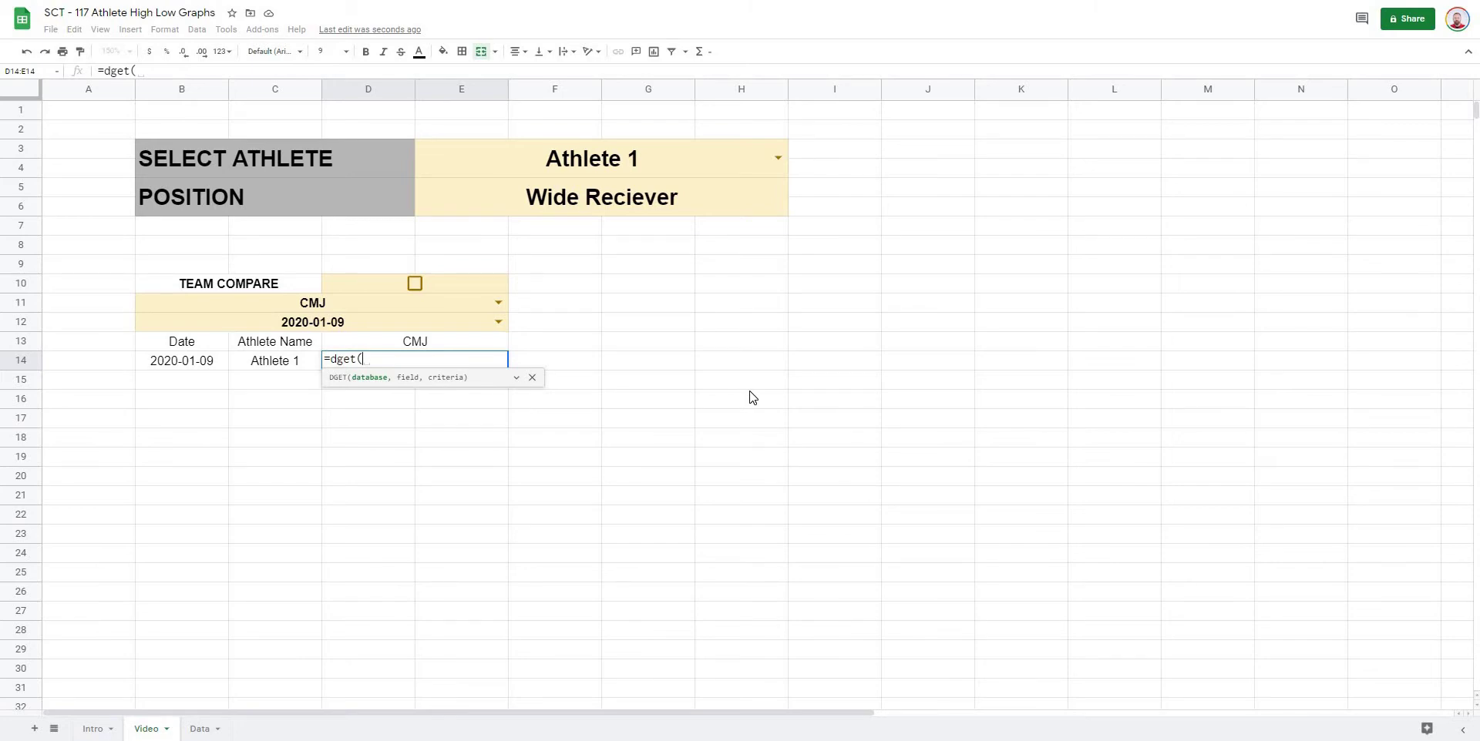
left_click(199, 729)
left_click_drag(90, 94, 741, 90)
left_click_drag(1057, 107, 1113, 91)
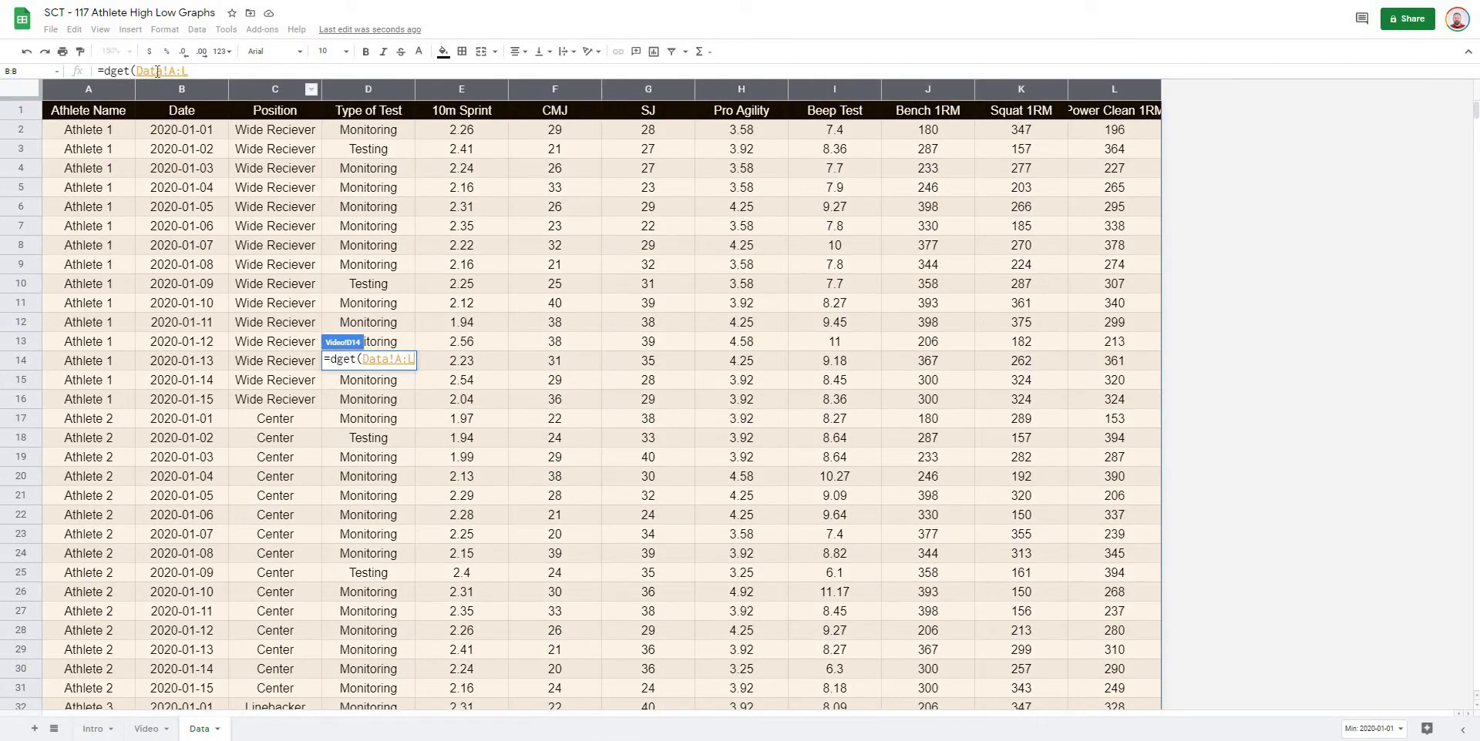
left_click(199, 71)
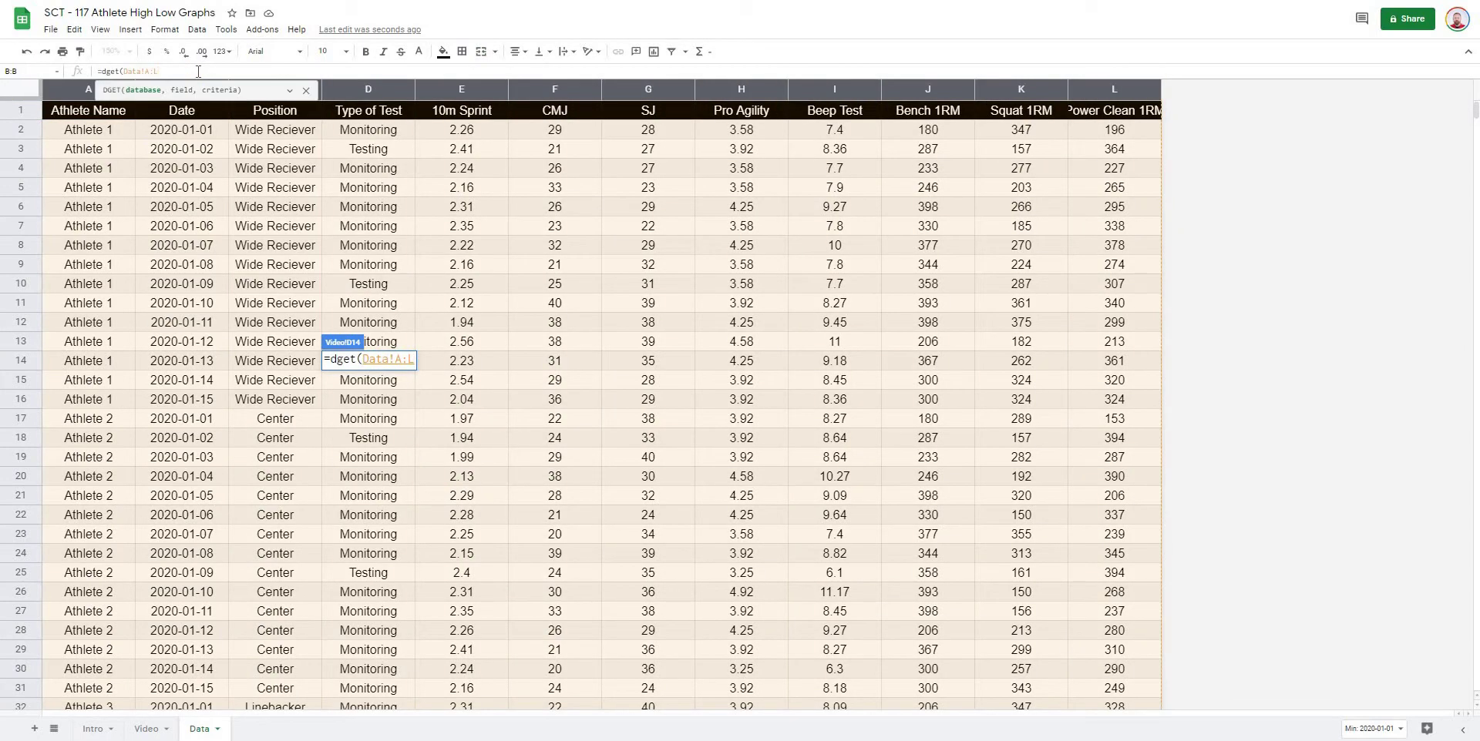
type(",")
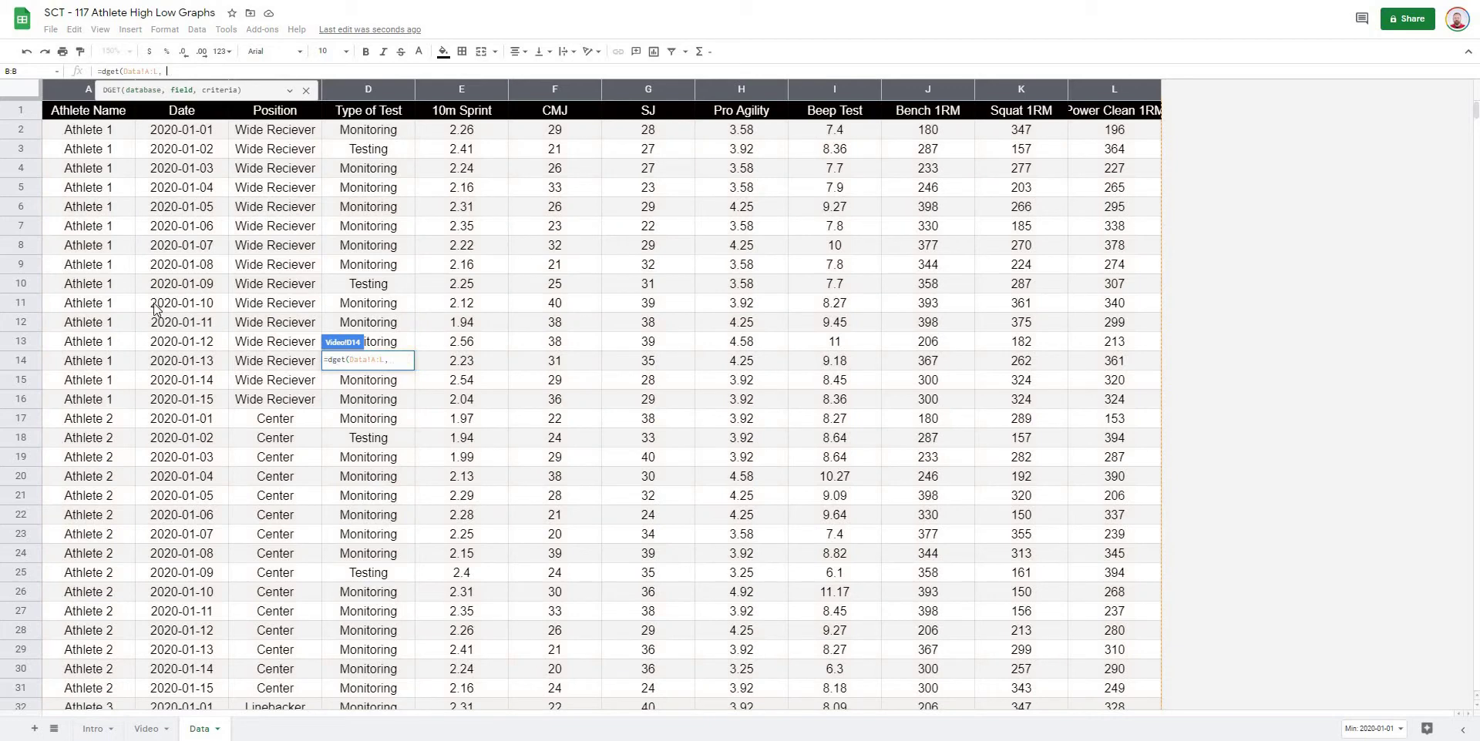
Step: Complete the D14 DGET formula with B11 on the Video sheet as the field and B13:C14 as the criteria
left_click(147, 728)
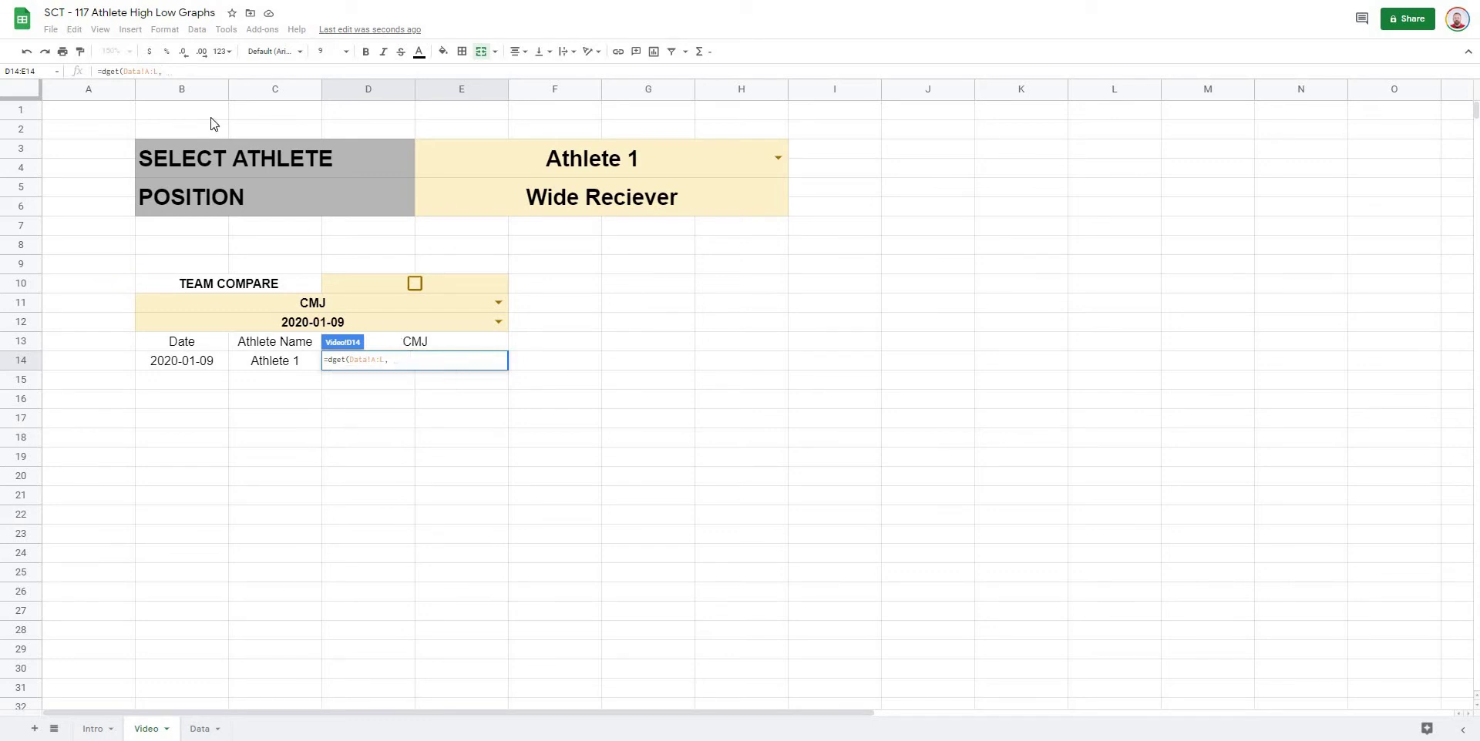
left_click(157, 302)
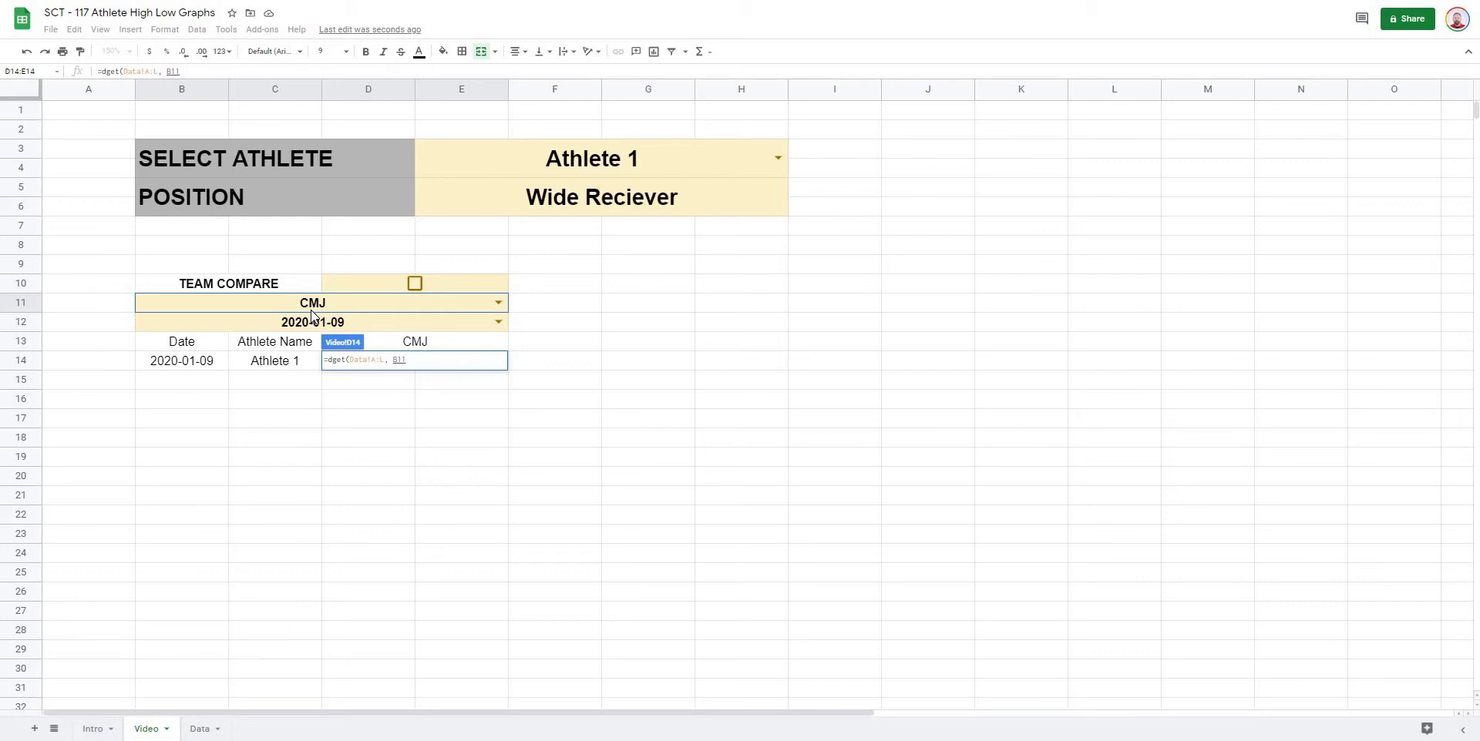
type(",")
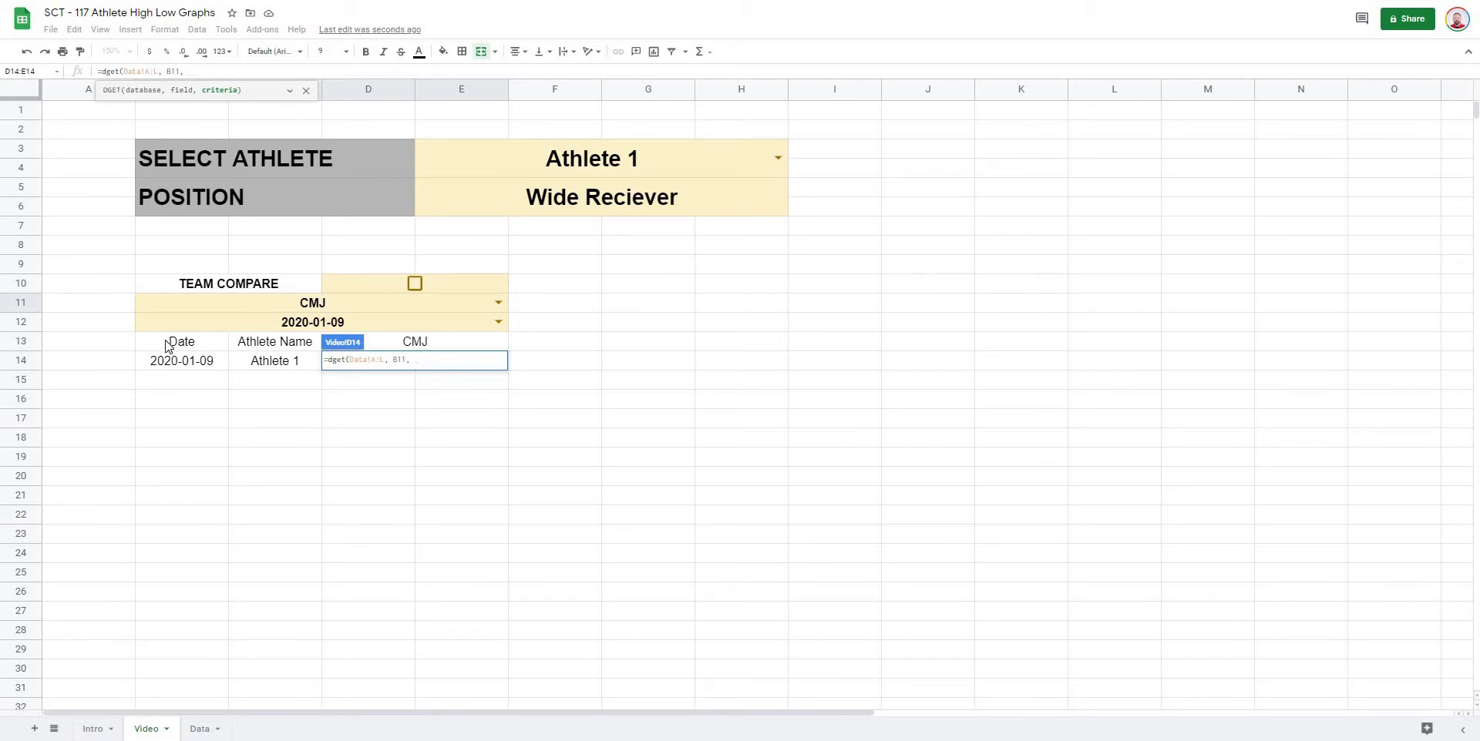
left_click_drag(170, 345, 257, 365)
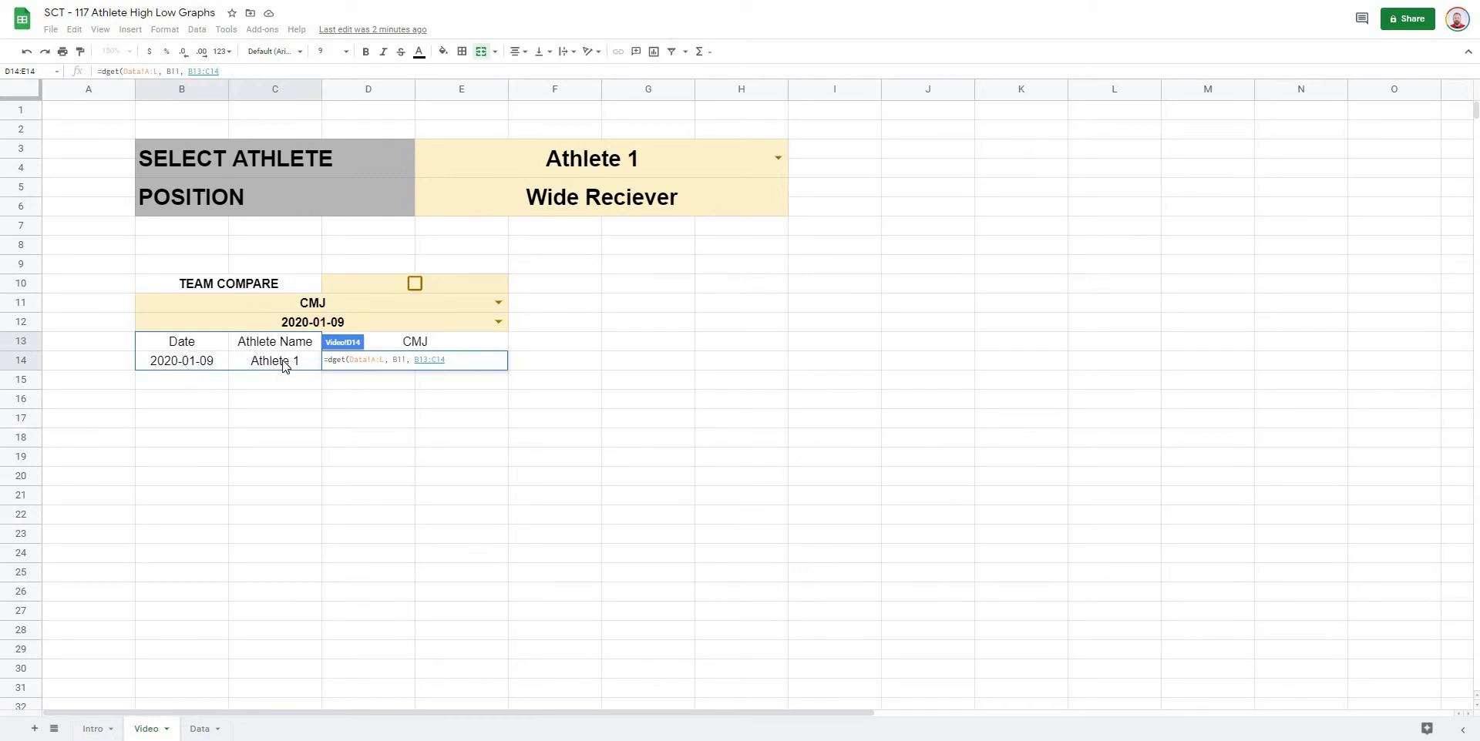
type(")")
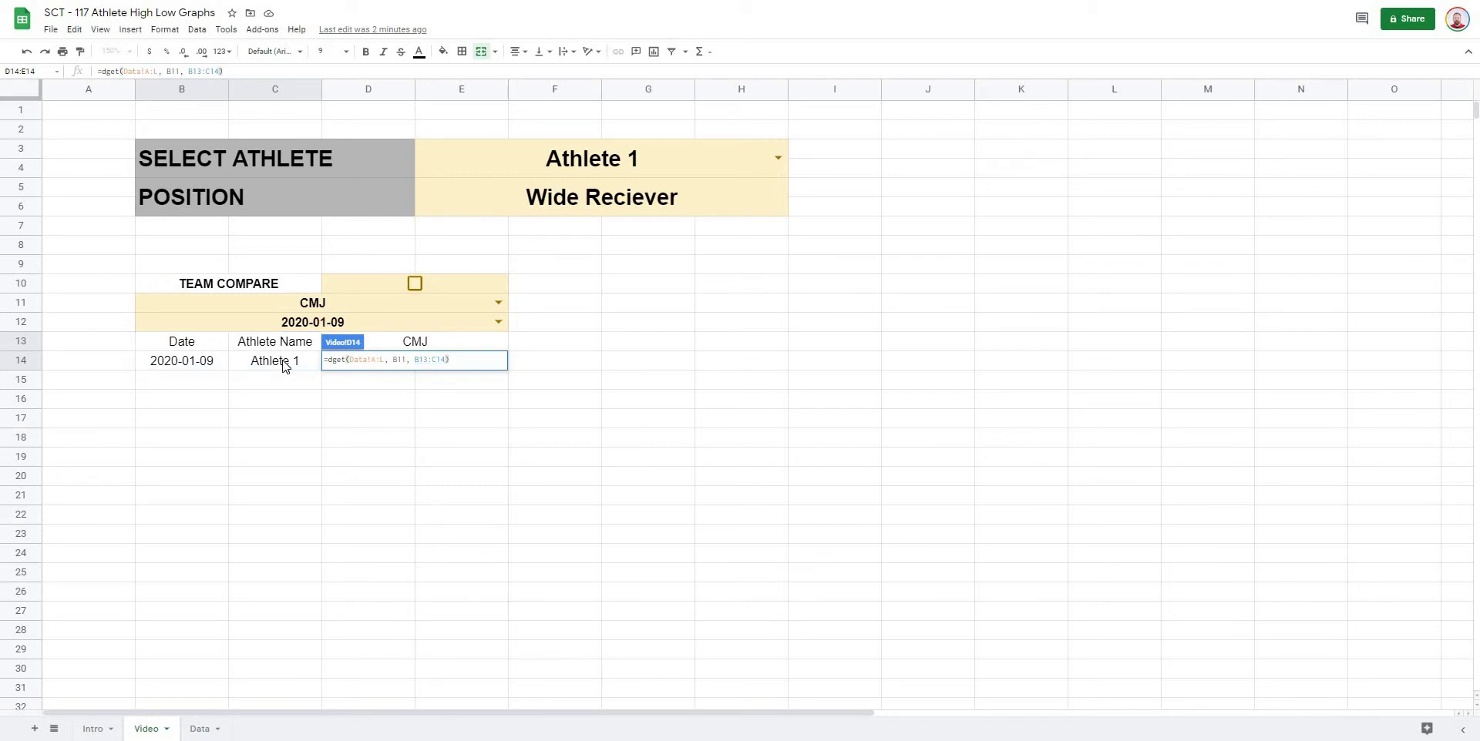
key("Return")
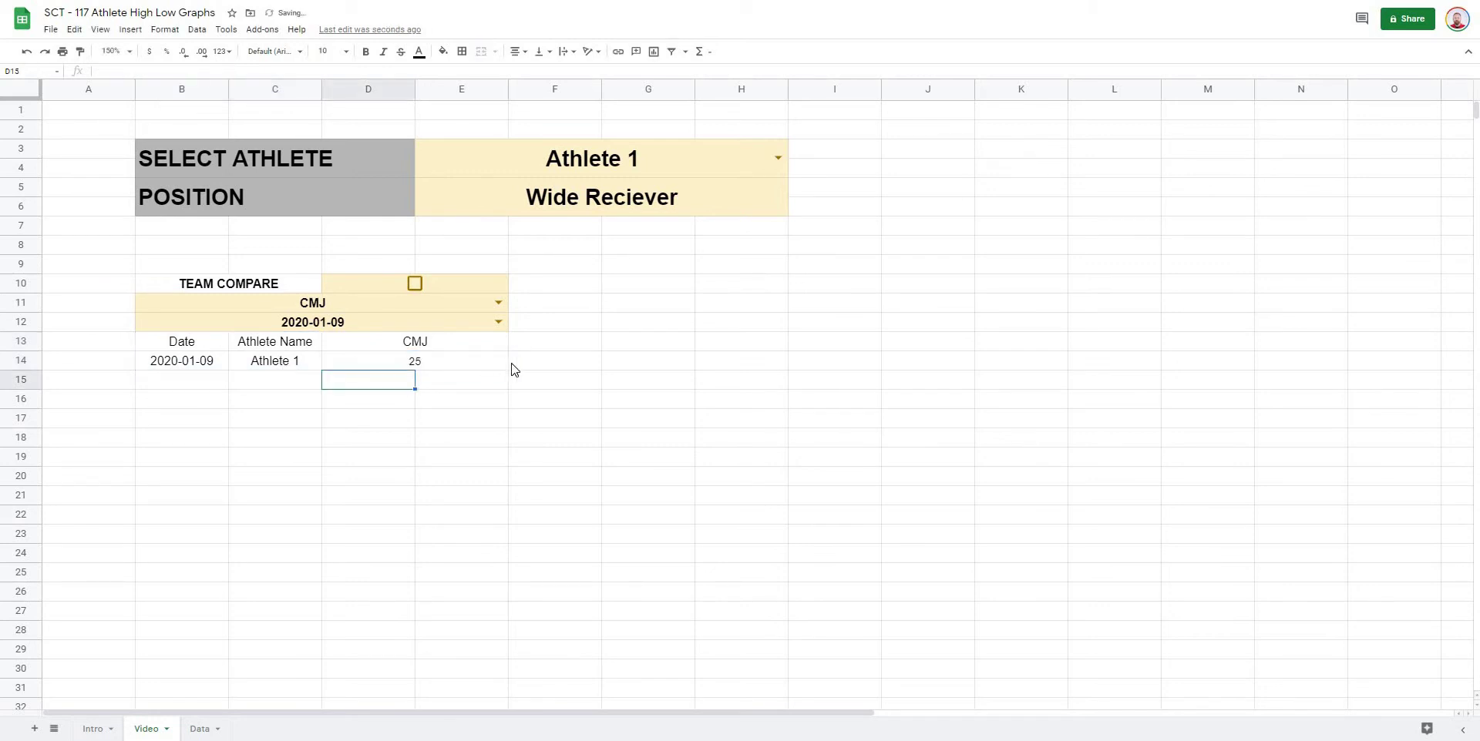
Step: Test the lookup by switching the selected test to Beep Test, Bench 1RM and back to CMJ
left_click(499, 302)
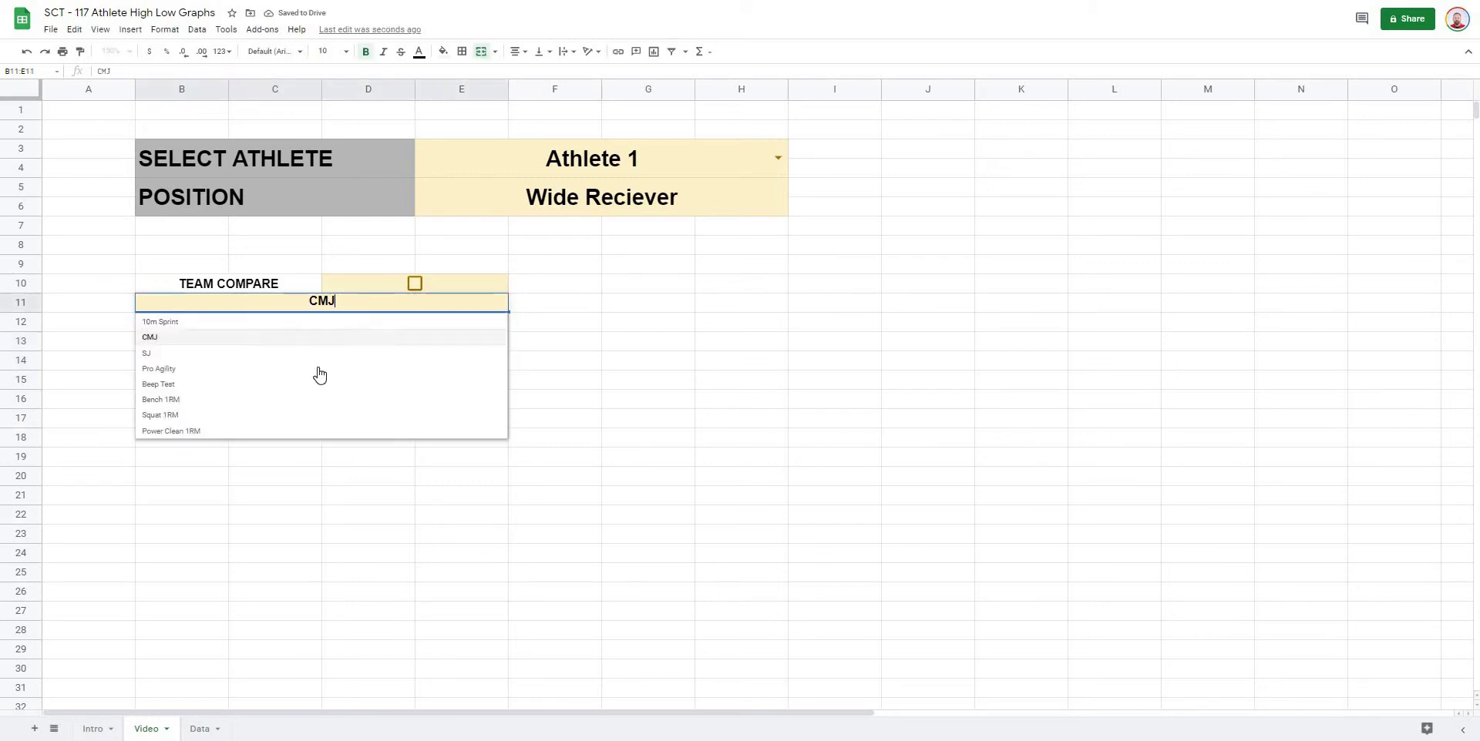
left_click(316, 385)
left_click(500, 303)
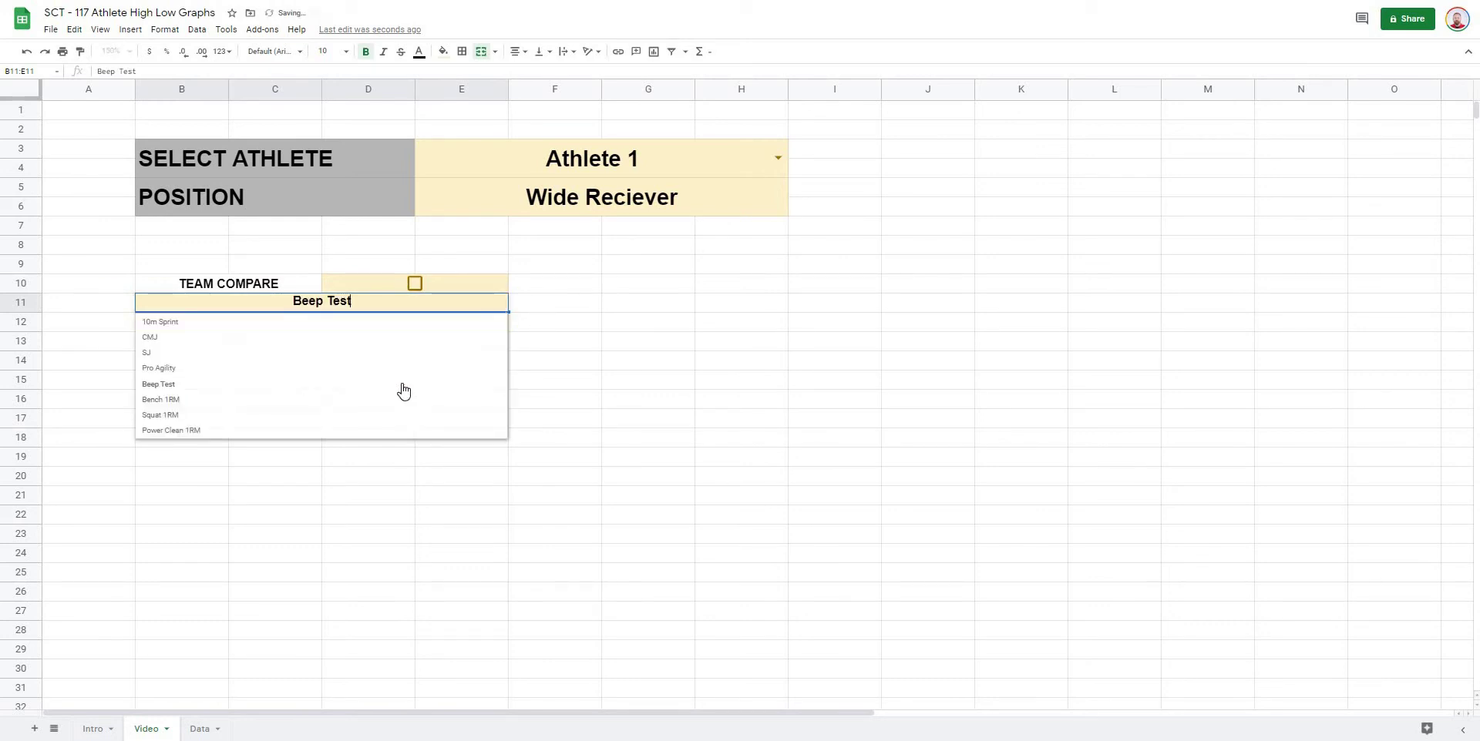
left_click(399, 402)
left_click(498, 303)
left_click(418, 339)
left_click(553, 475)
Step: Review the DGET formula in D14 and the athlete and date references in C14 and B14
left_click(400, 366)
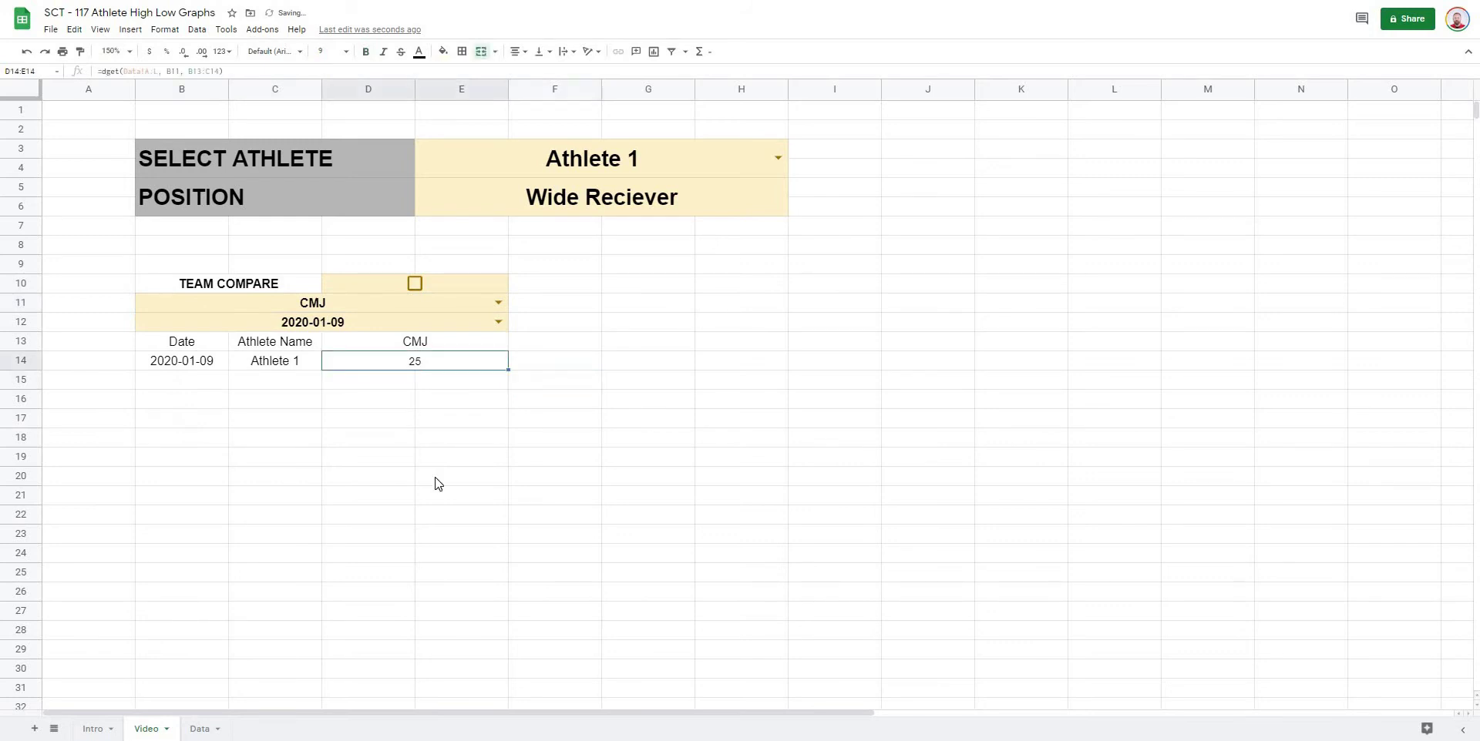
left_click(432, 476)
left_click(367, 366)
left_click(373, 397)
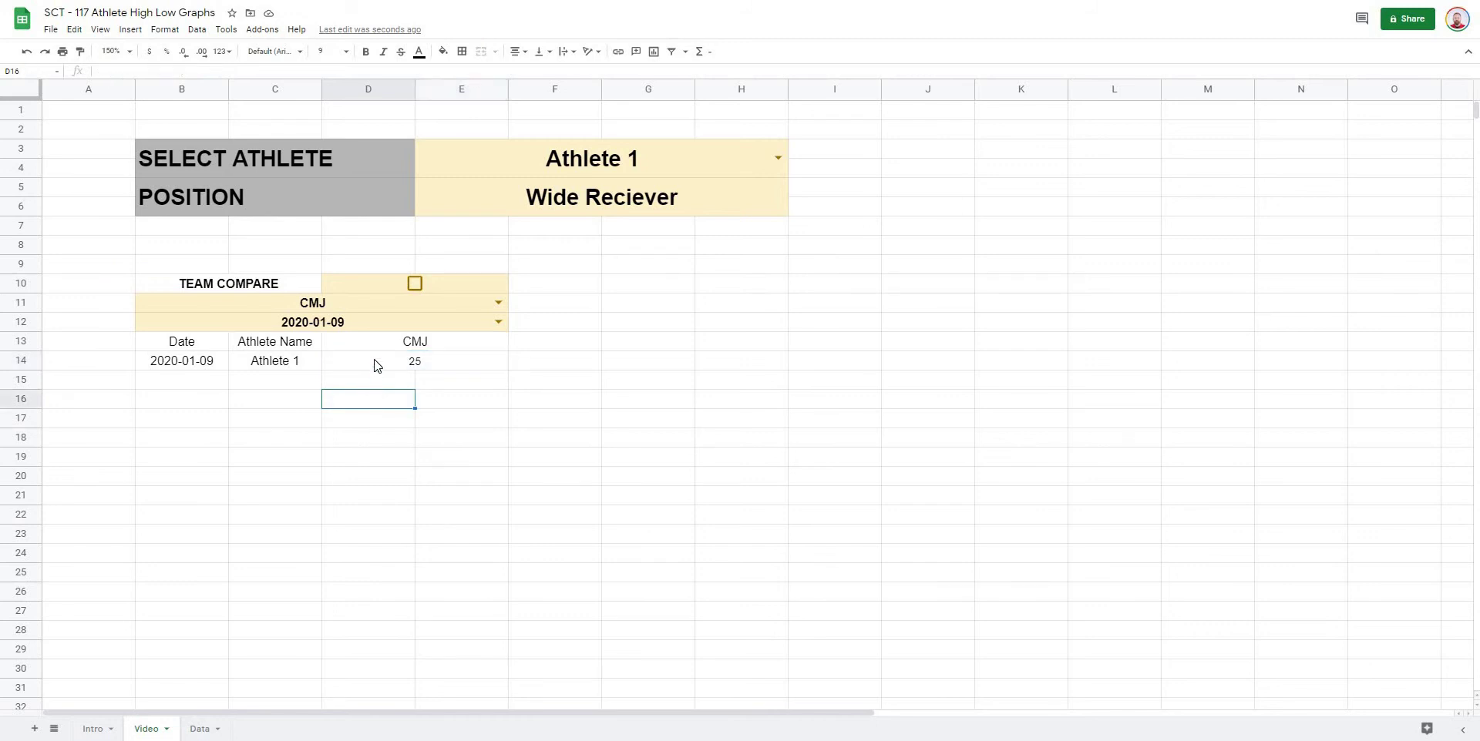
left_click(377, 363)
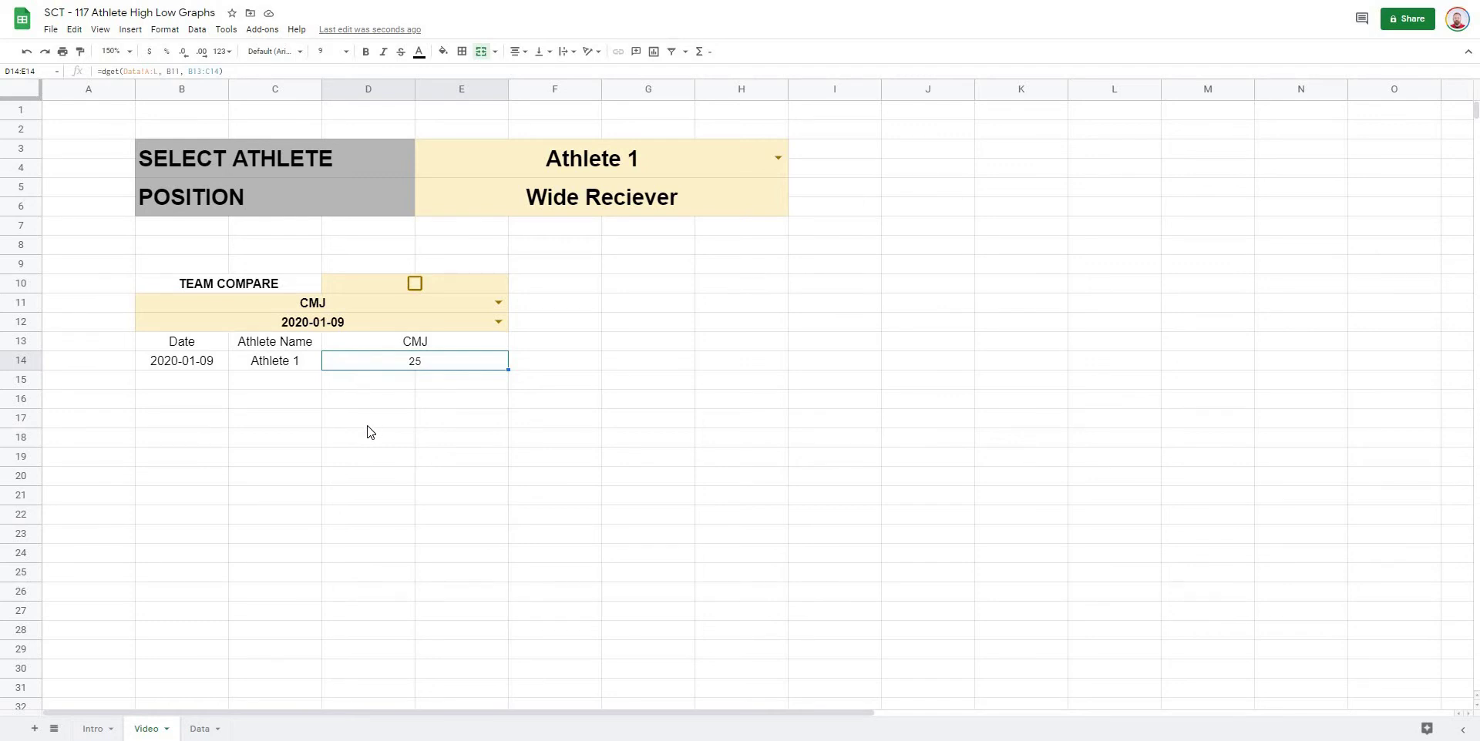
left_click(370, 428)
left_click(366, 367)
left_click(300, 367)
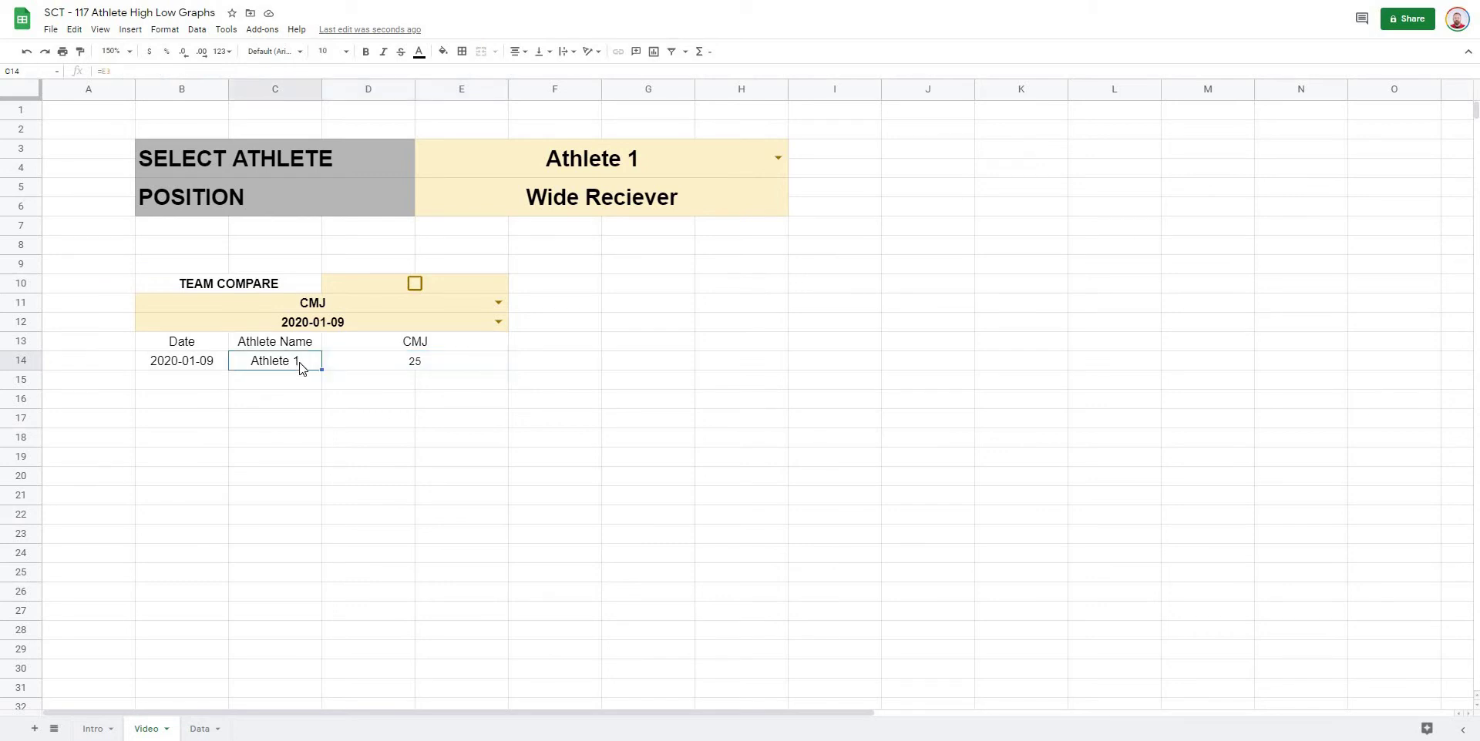
left_click(161, 359)
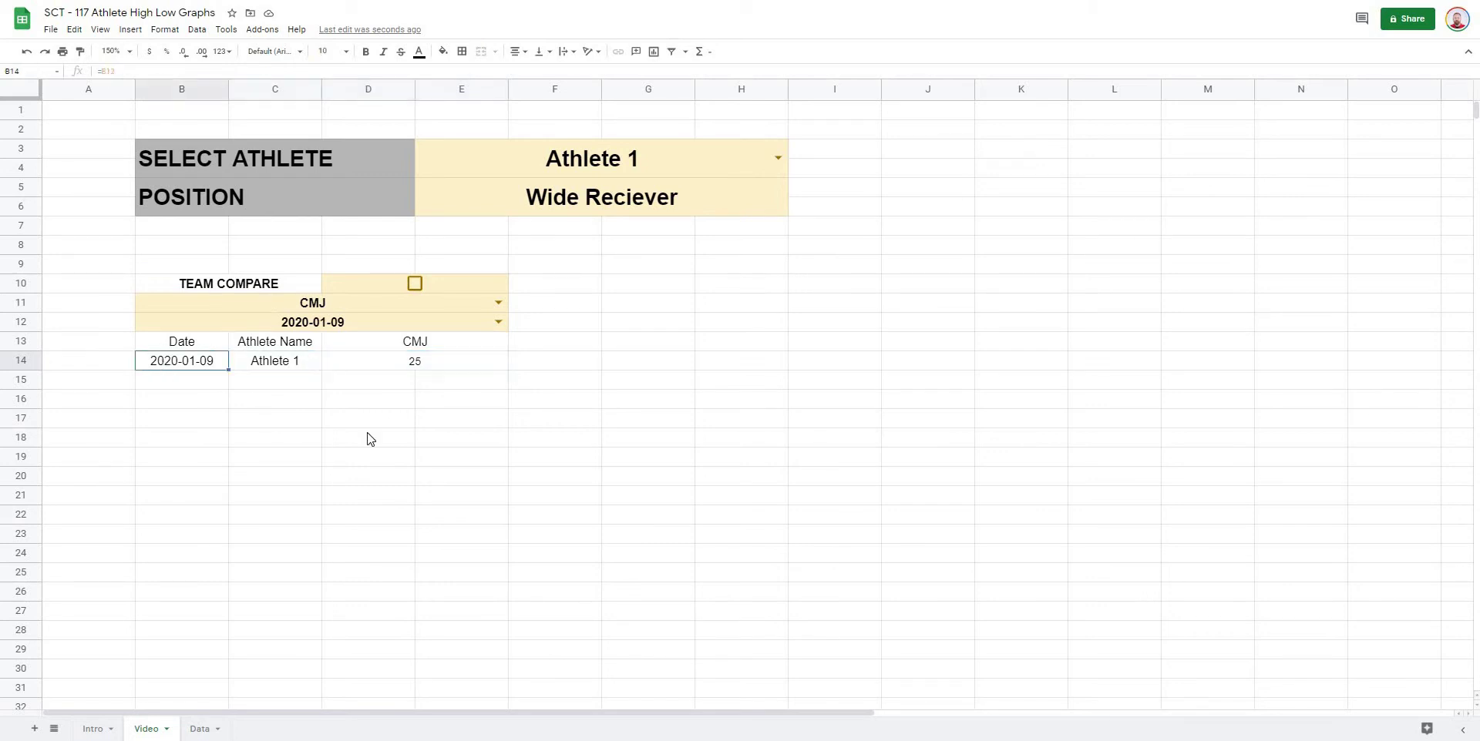
left_click(386, 442)
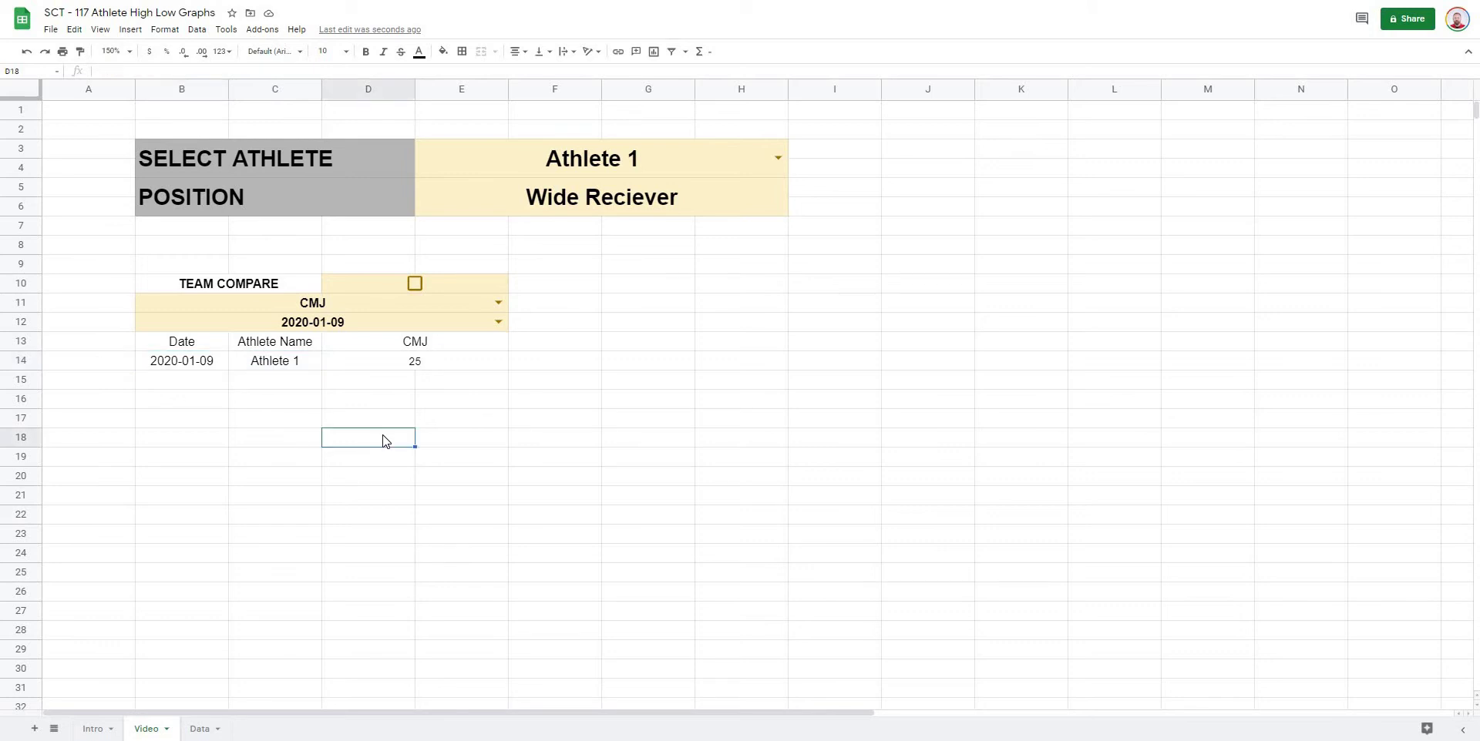
left_click(402, 362)
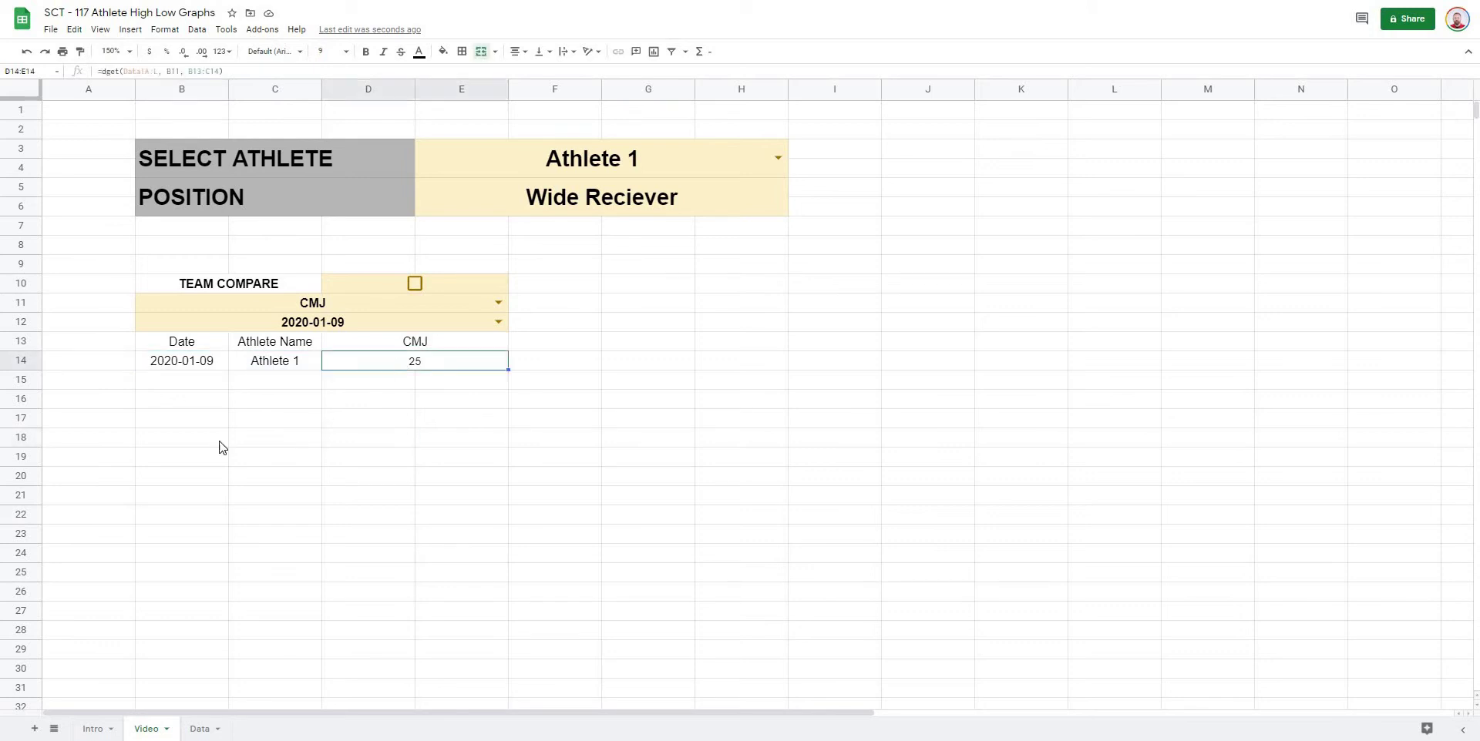
Step: Reference the selected athlete E3 in cell B15
left_click(181, 381)
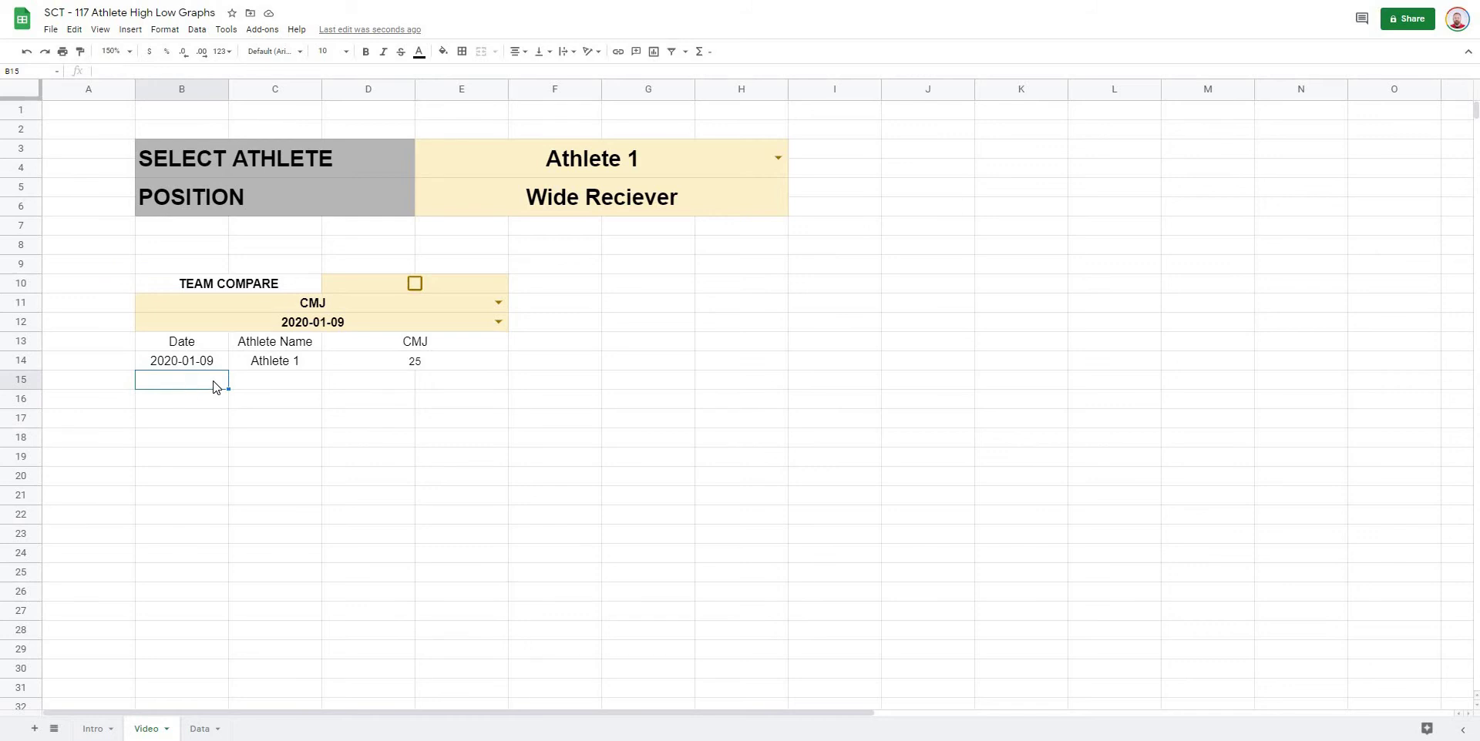
type("=")
left_click(446, 162)
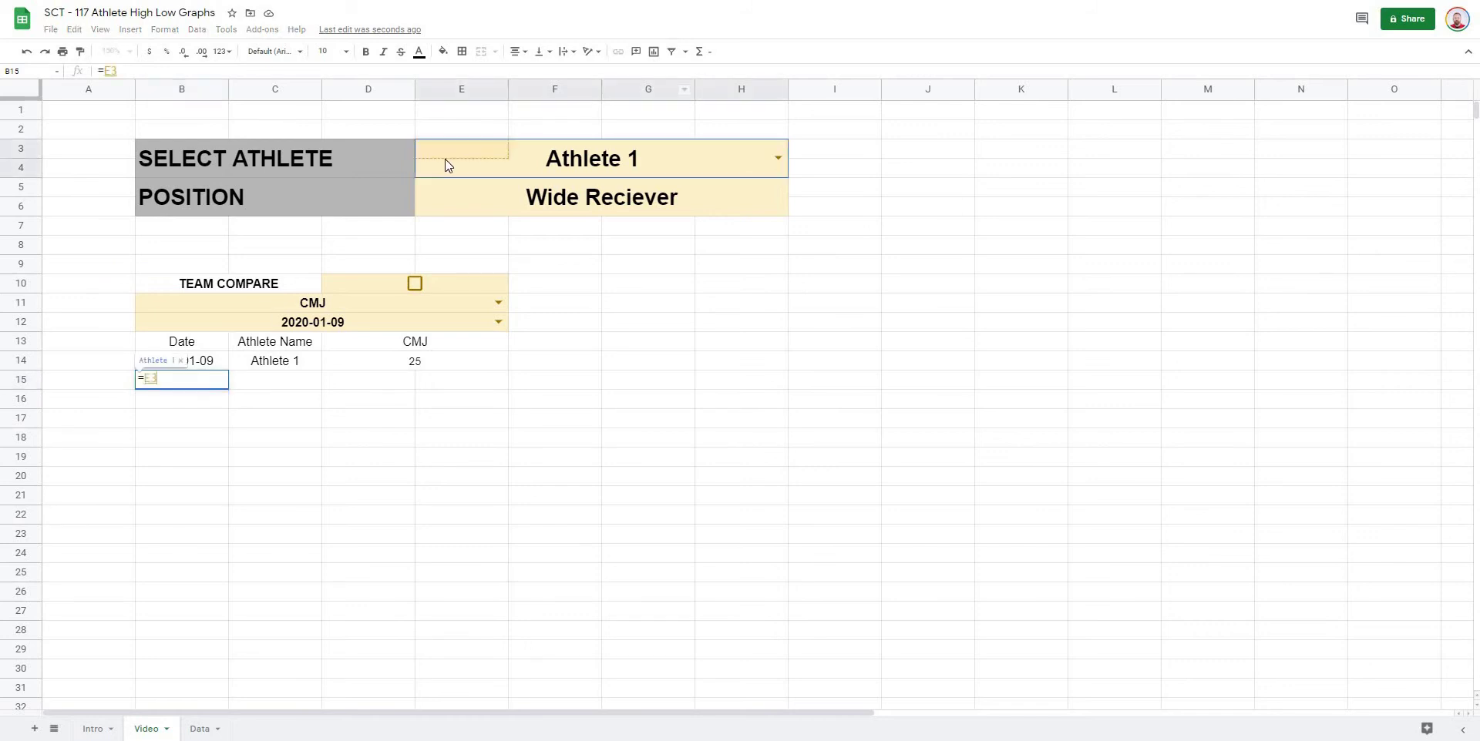
key("Return")
Step: Enter the headers Avg, Max and Min in cells C15, D15 and E15
key("Right")
key("Up")
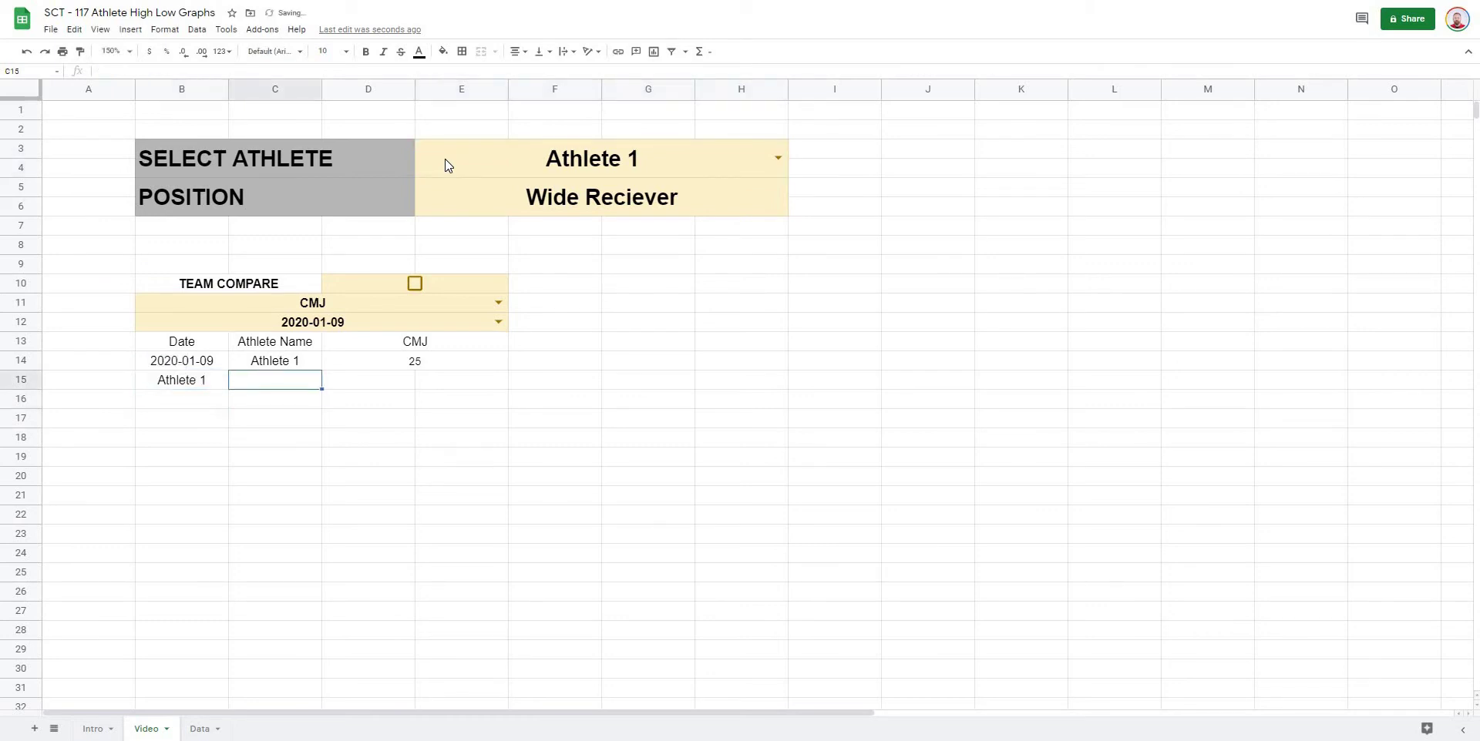
type("Avg")
key("Tab")
type("Max")
key("Tab")
type("Min")
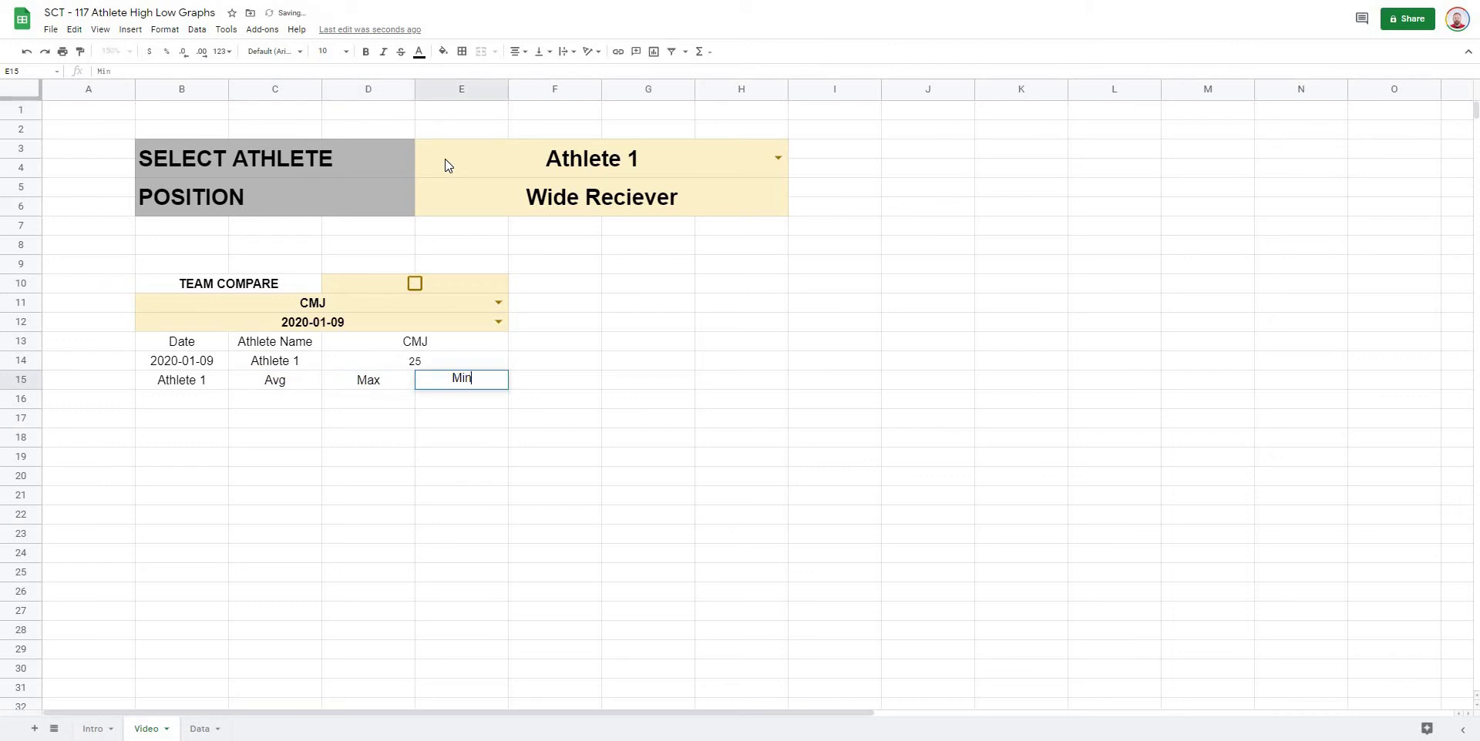
key("Return")
Step: Copy the DGET formula text from D14 into B16 with its references unchanged
left_click(400, 367)
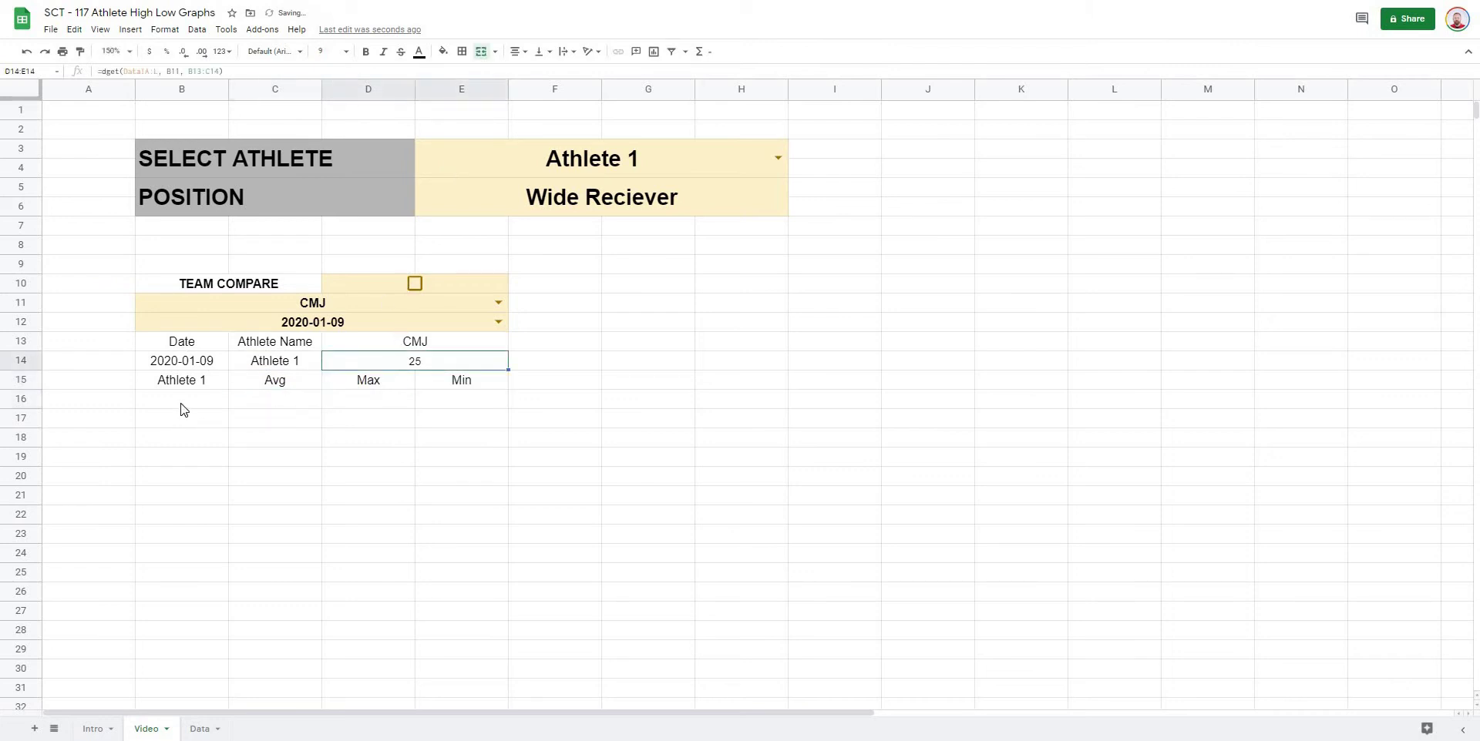
left_click(185, 405)
left_click(341, 369)
left_click_drag(223, 71, 73, 56)
key("ctrl+c")
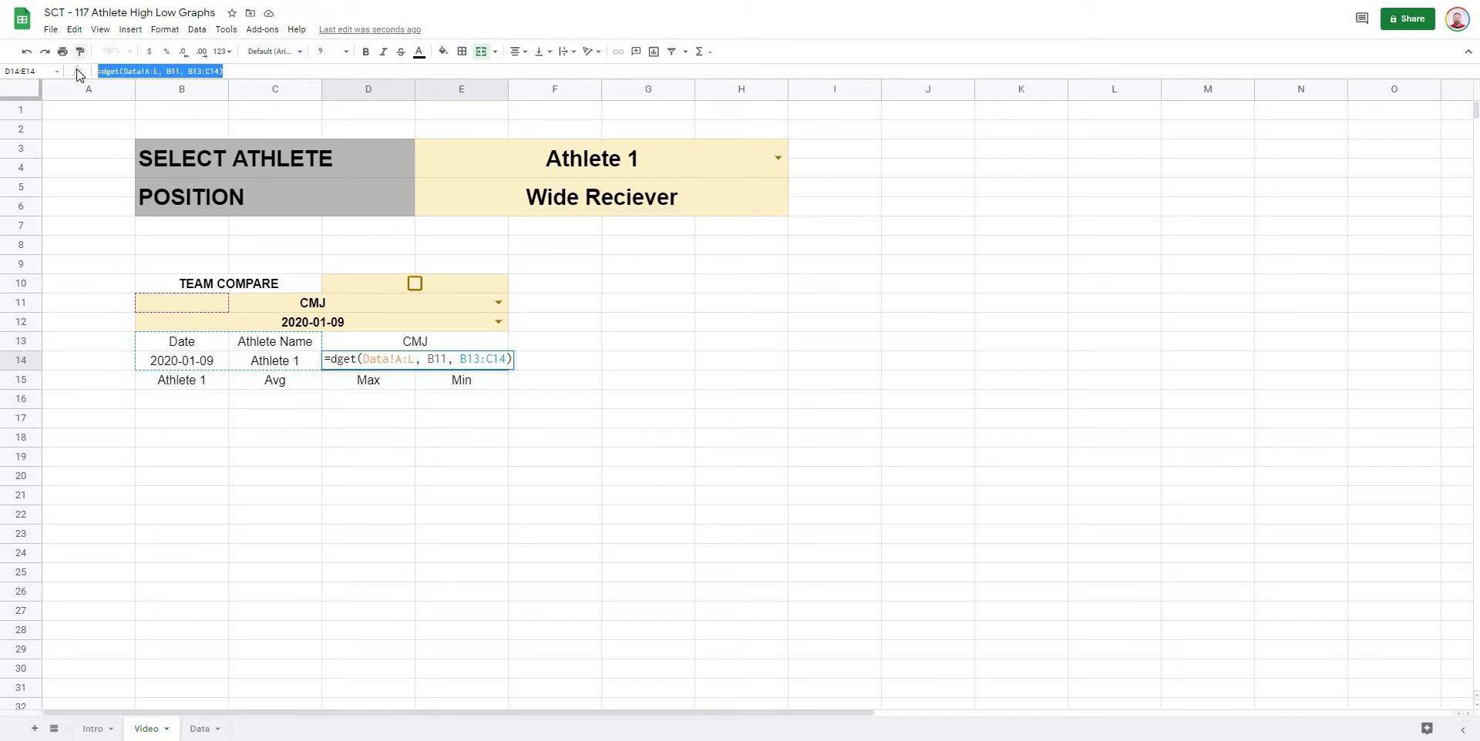
key("Escape")
left_click(198, 404)
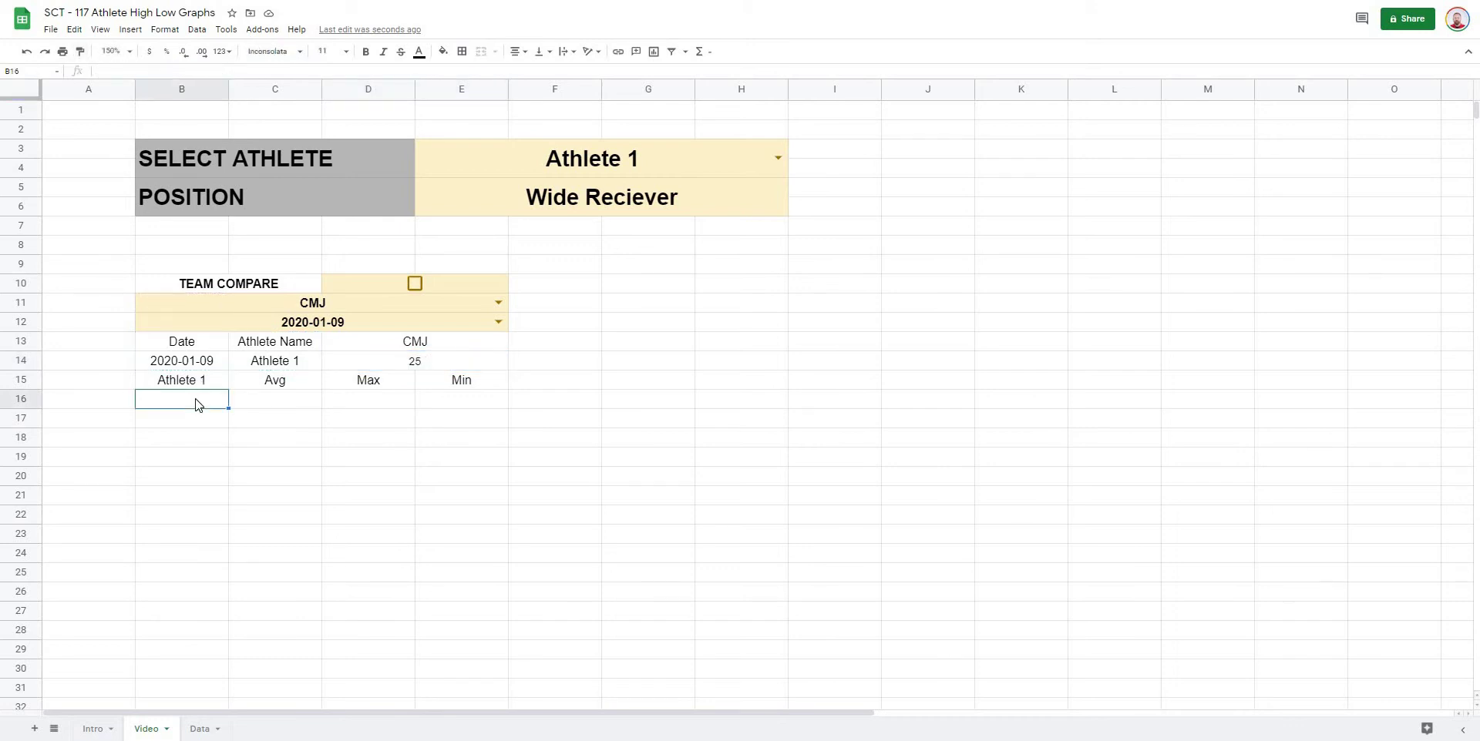
double_click(197, 399)
key("ctrl+v")
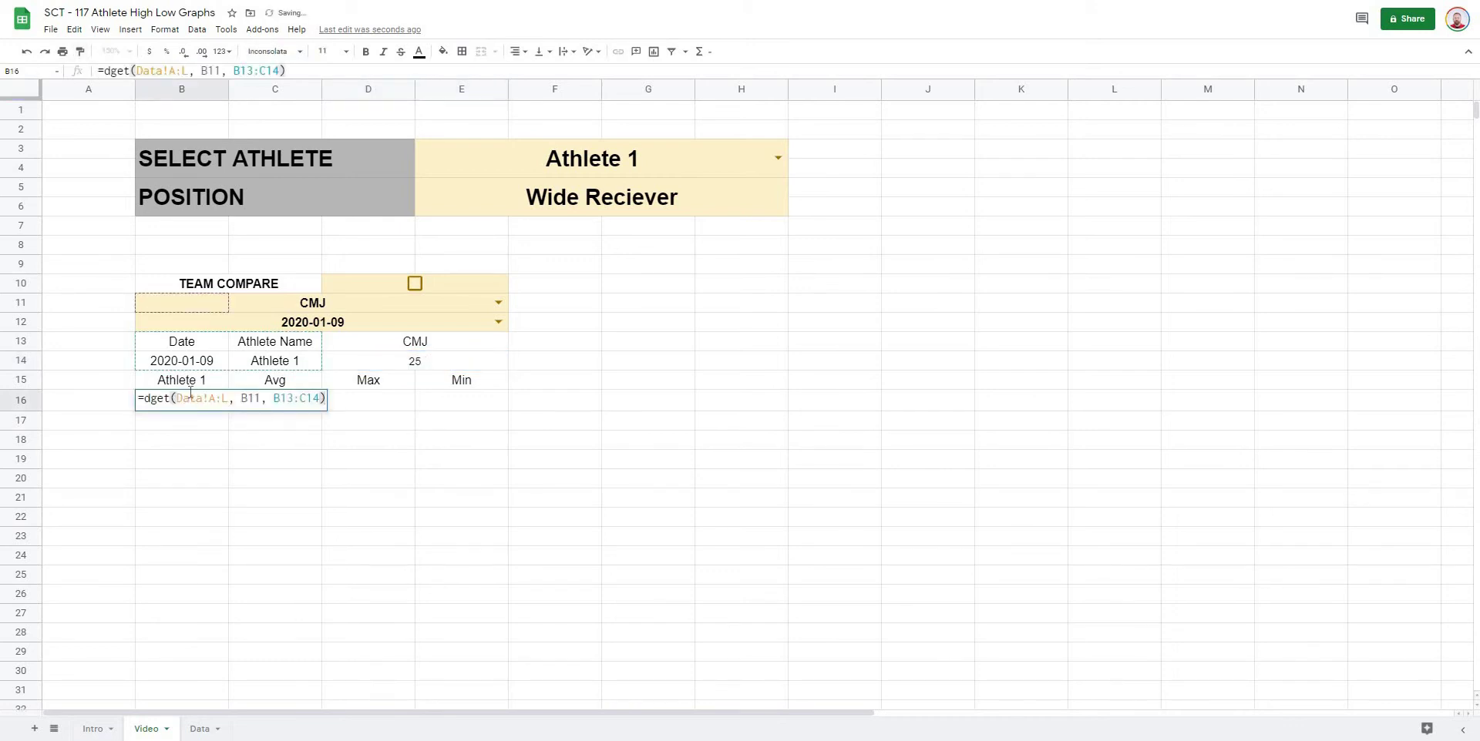
key("Return")
left_click(179, 443)
left_click(273, 405)
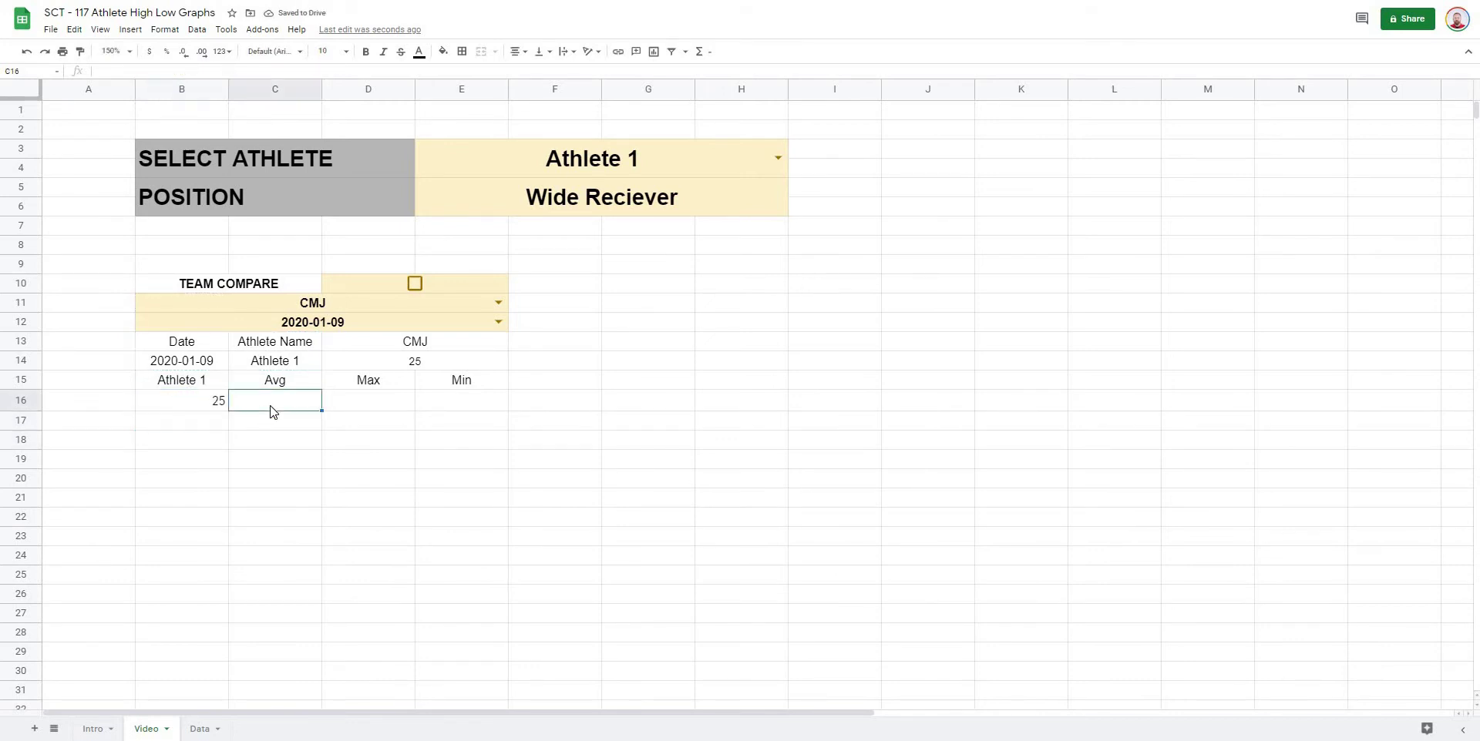
Step: Centre-align the looked-up value in B16
left_click(195, 407)
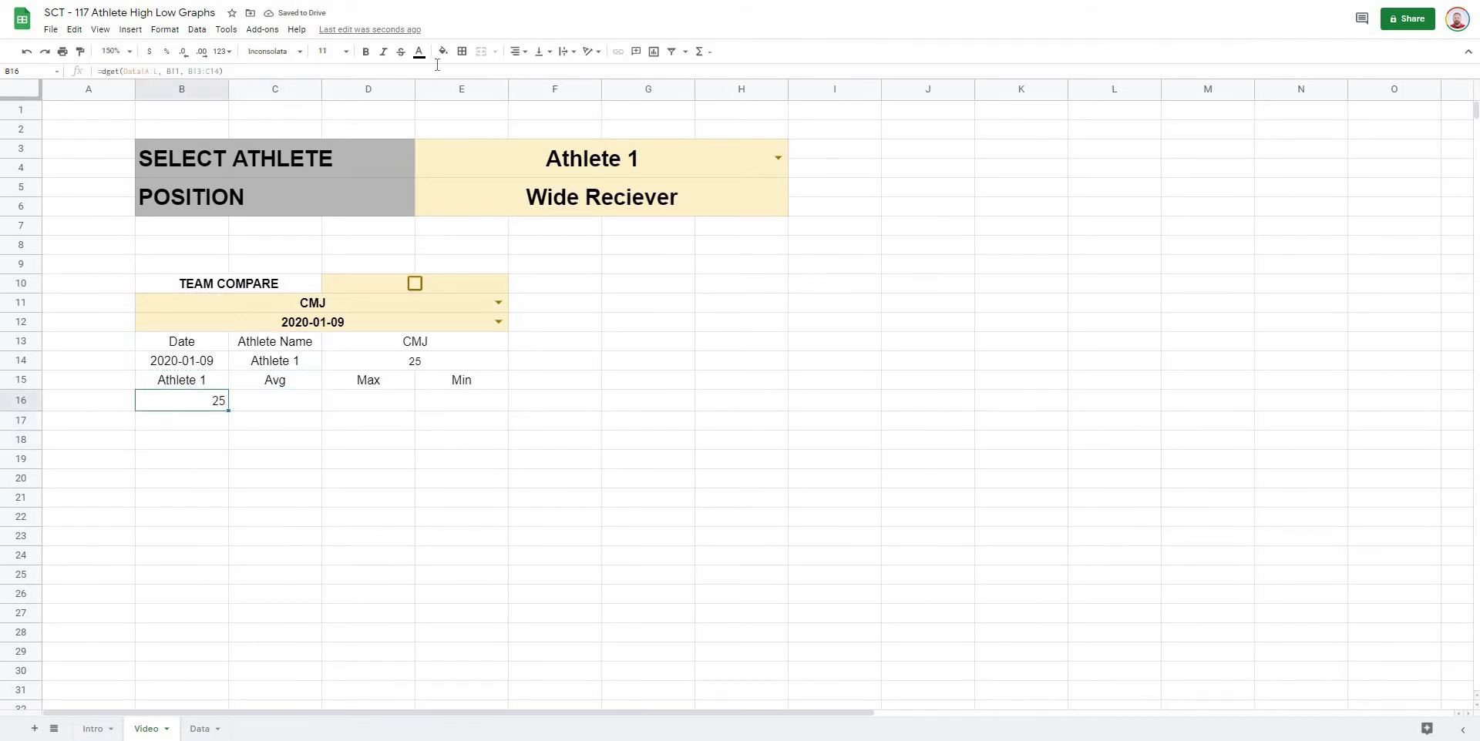
left_click(518, 51)
left_click(531, 77)
left_click(422, 424)
left_click(204, 402)
Step: Try the team compare checkbox by ticking it and unticking it again
left_click(416, 284)
left_click(418, 285)
left_click(611, 372)
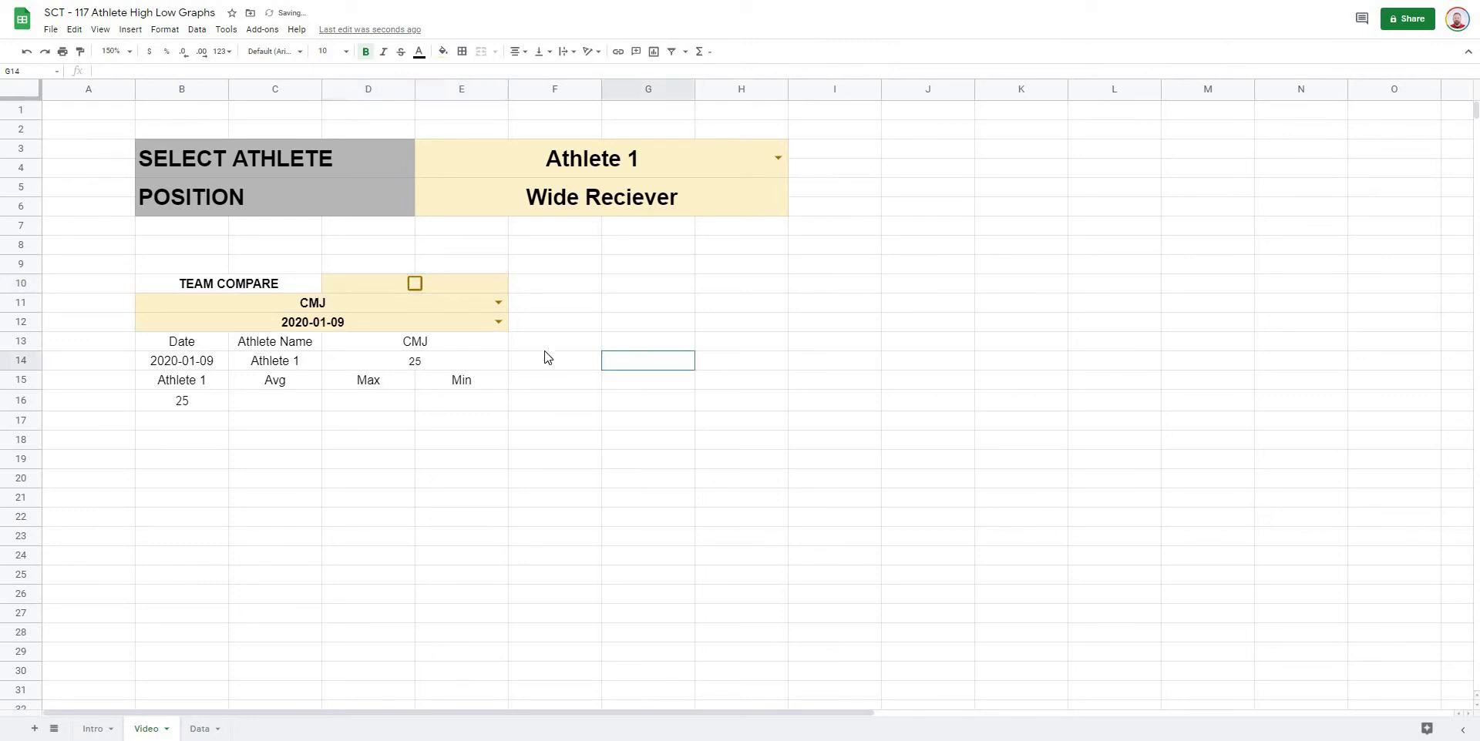
Step: Begin a formula in G10 with a FILTER function whose range is an INDEX function
left_click(555, 291)
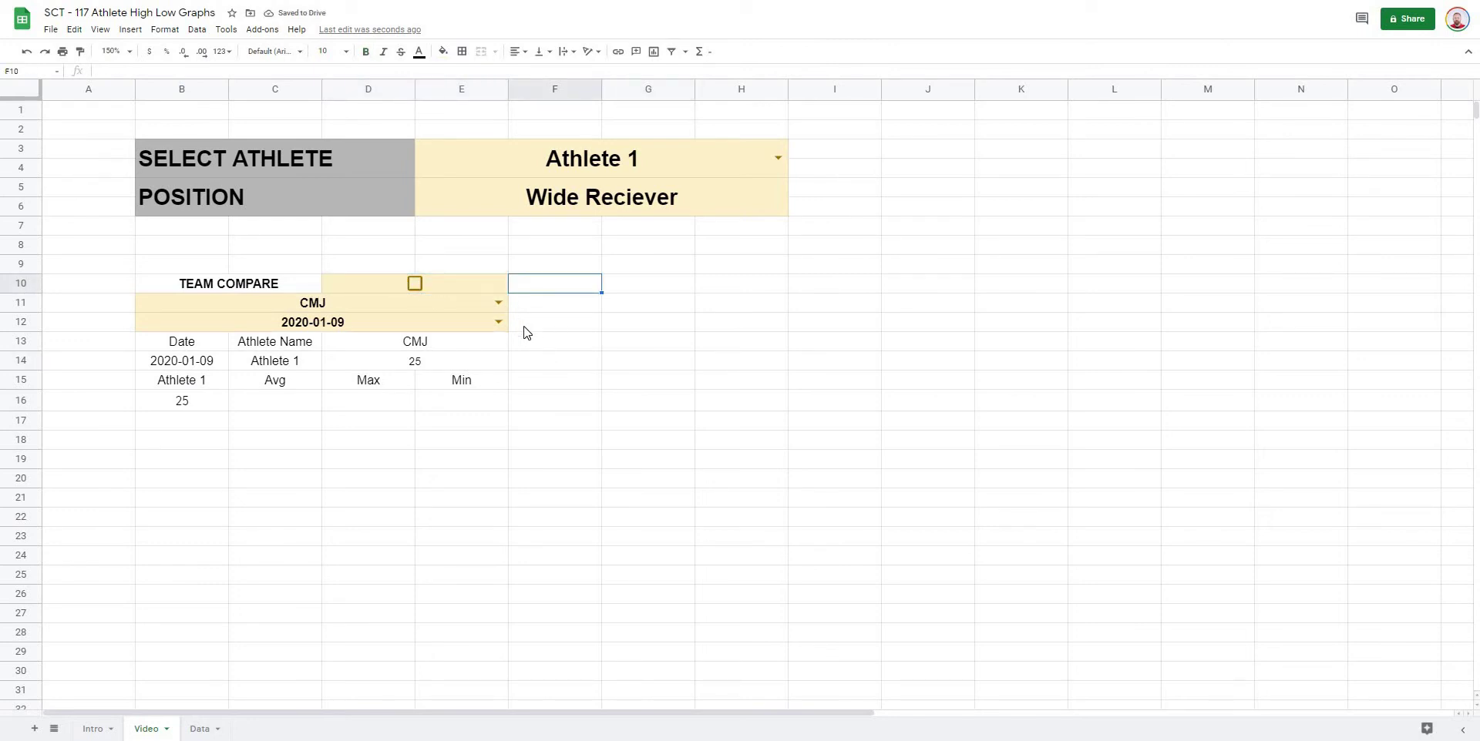
left_click(640, 294)
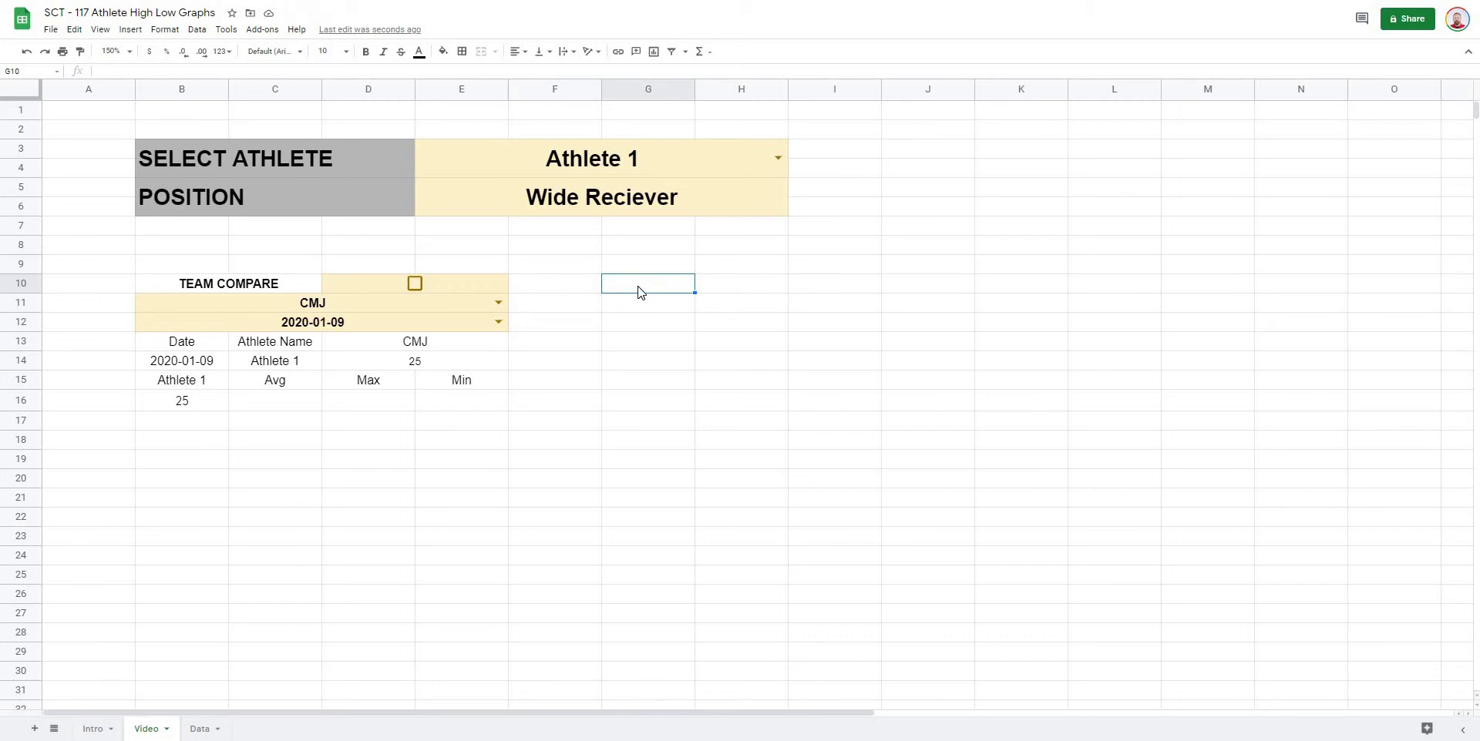
type("=filter(")
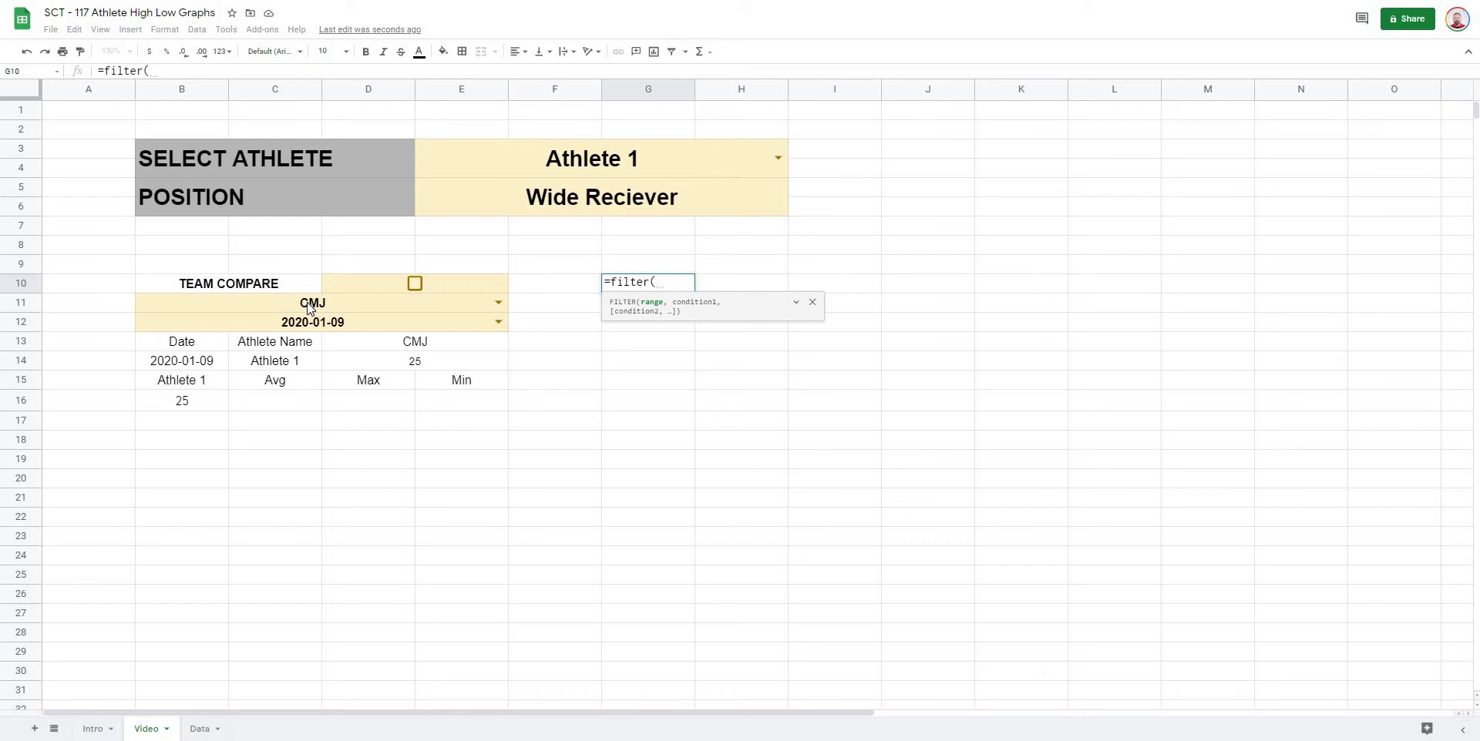
type("index")
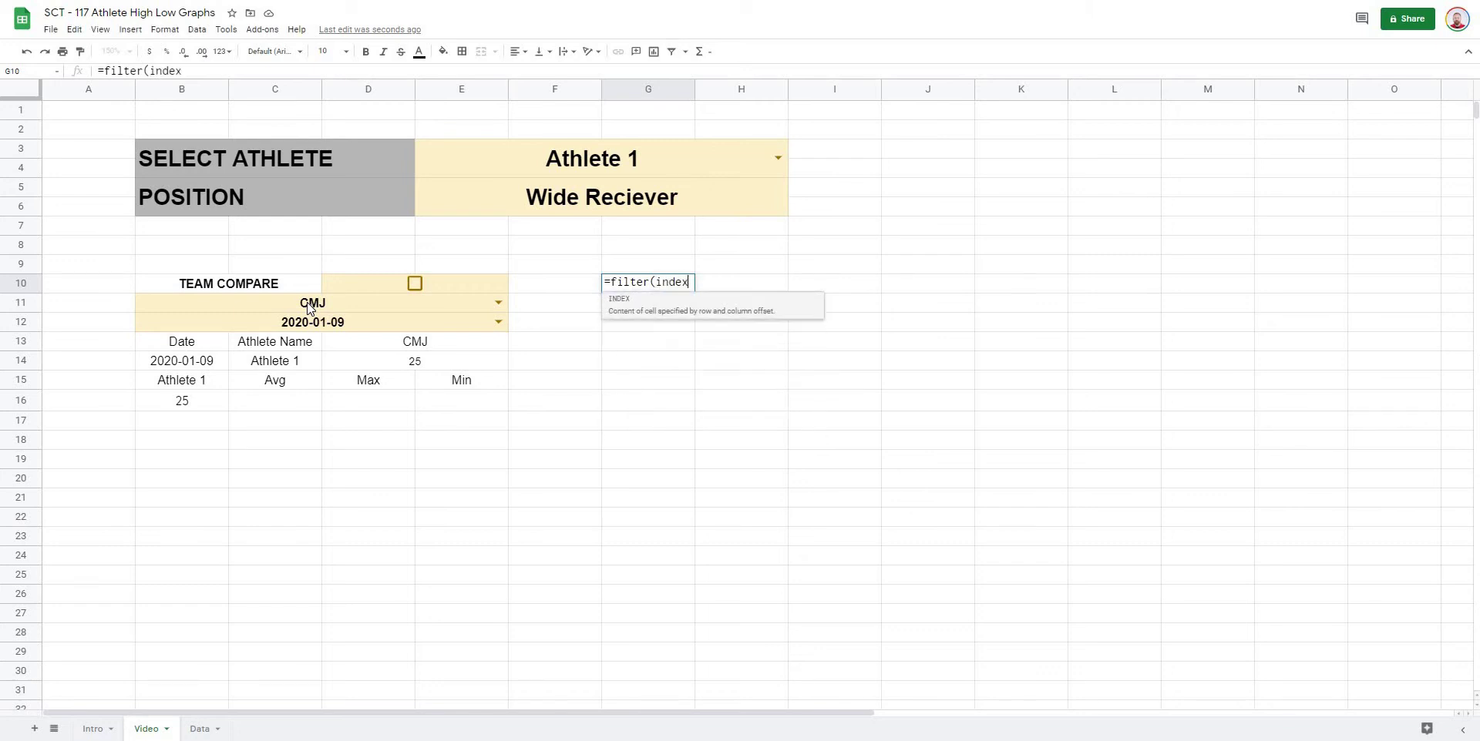
type("(")
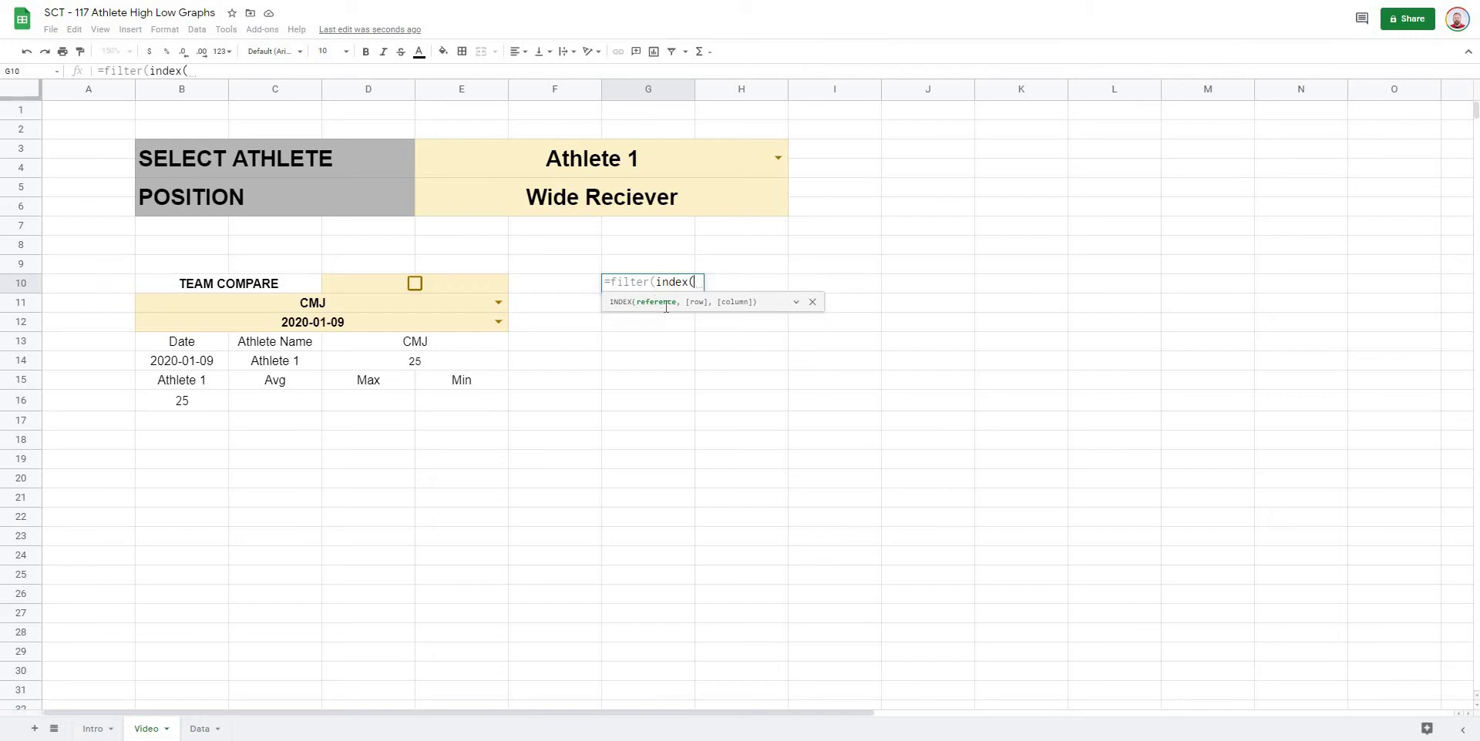
Step: Set the INDEX reference to Data!A2:L and leave its row argument empty
left_click(189, 730)
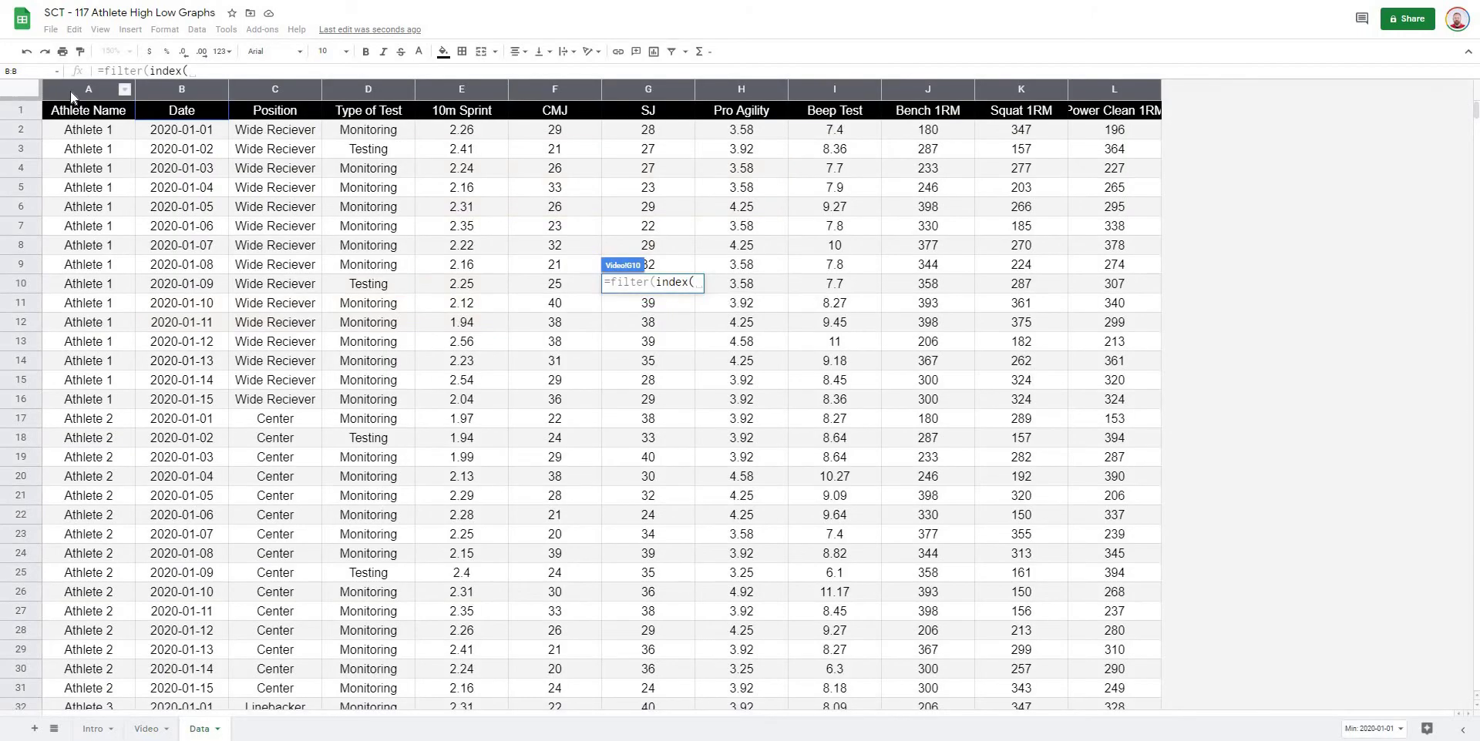
left_click_drag(71, 91, 1095, 114)
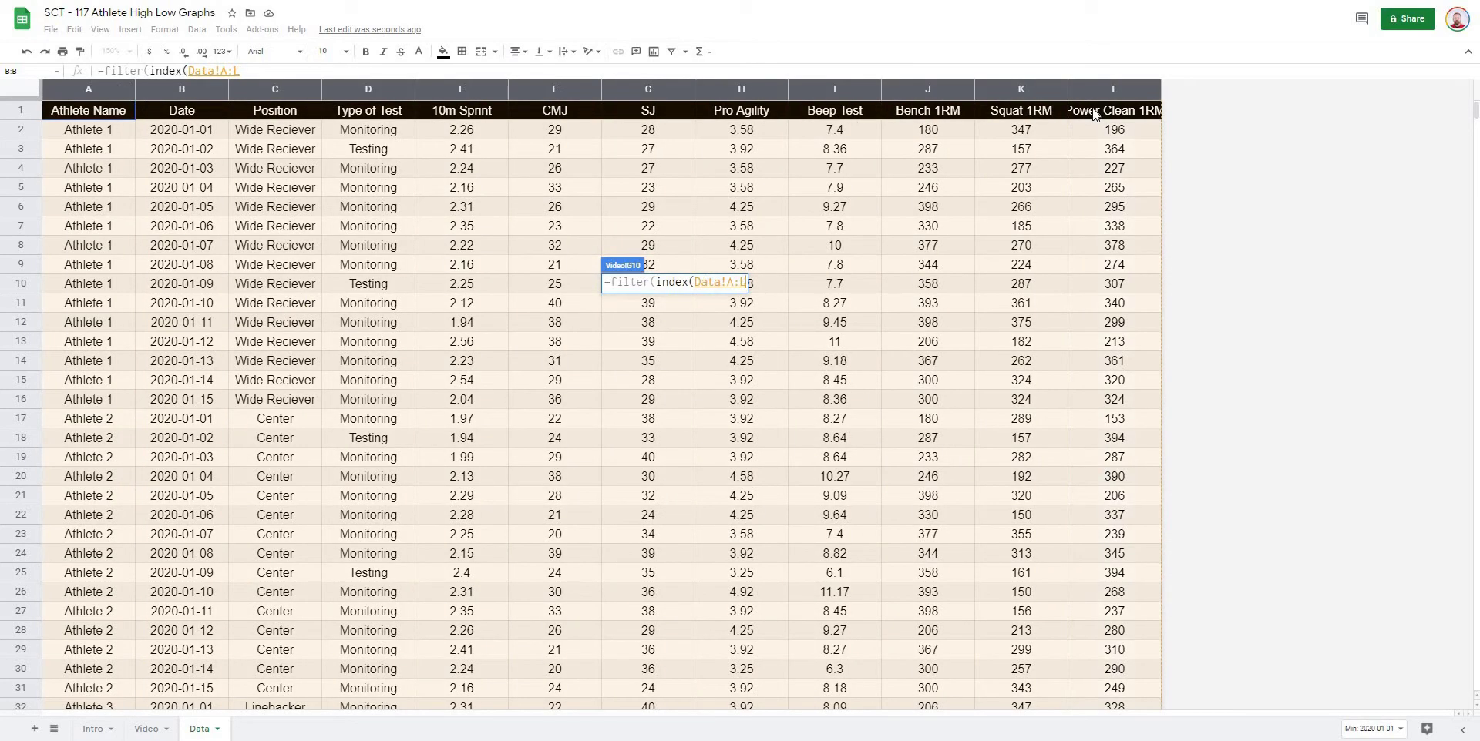
left_click(233, 70)
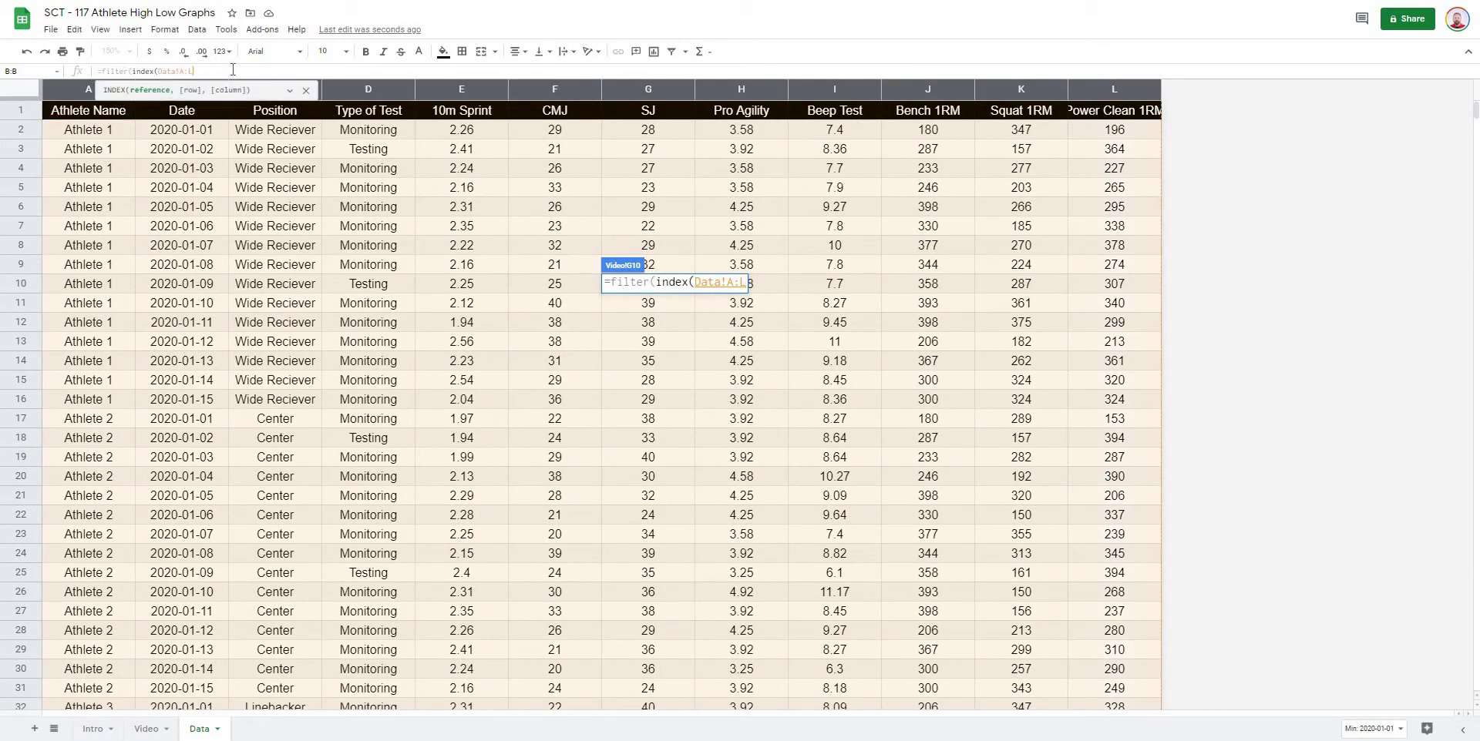
key("Left")
key("Left")
type("2")
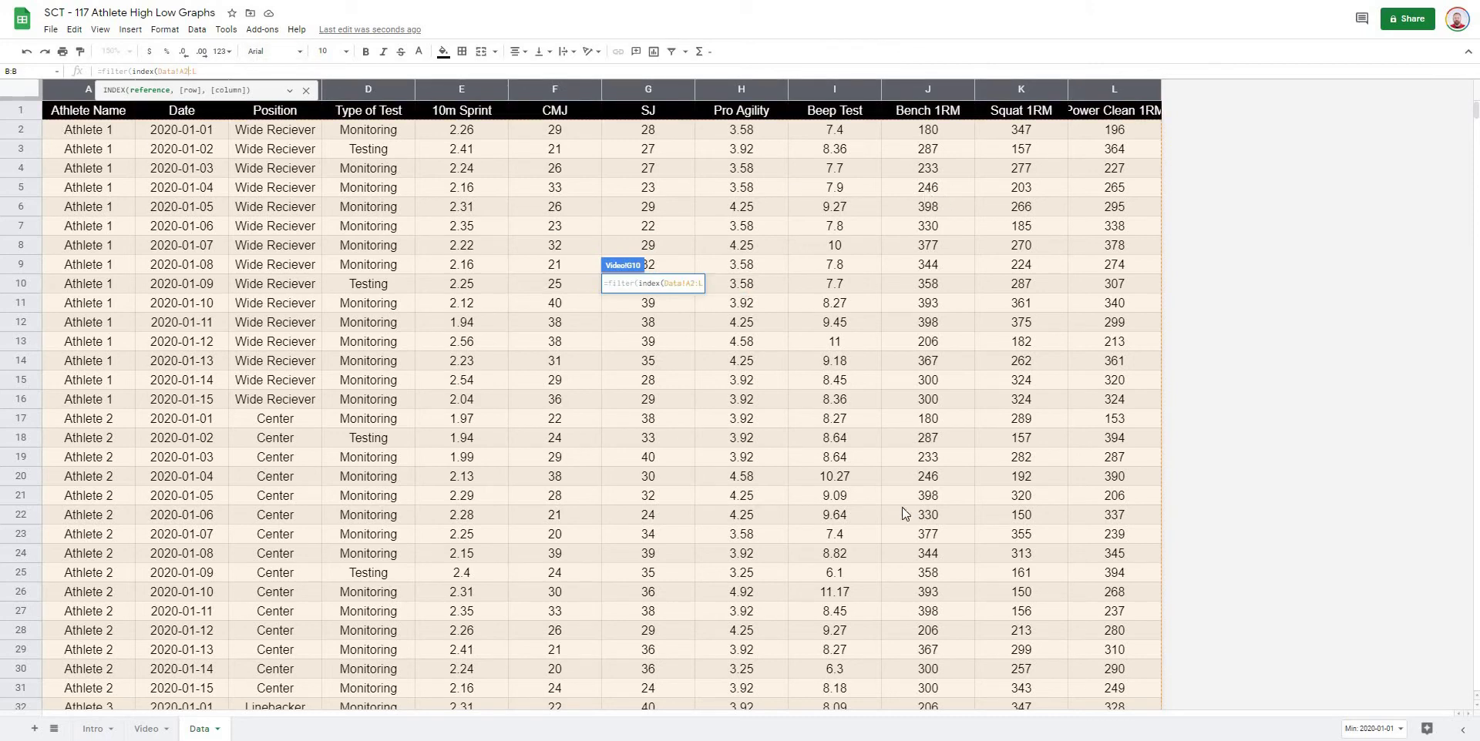
left_click(217, 75)
type(",")
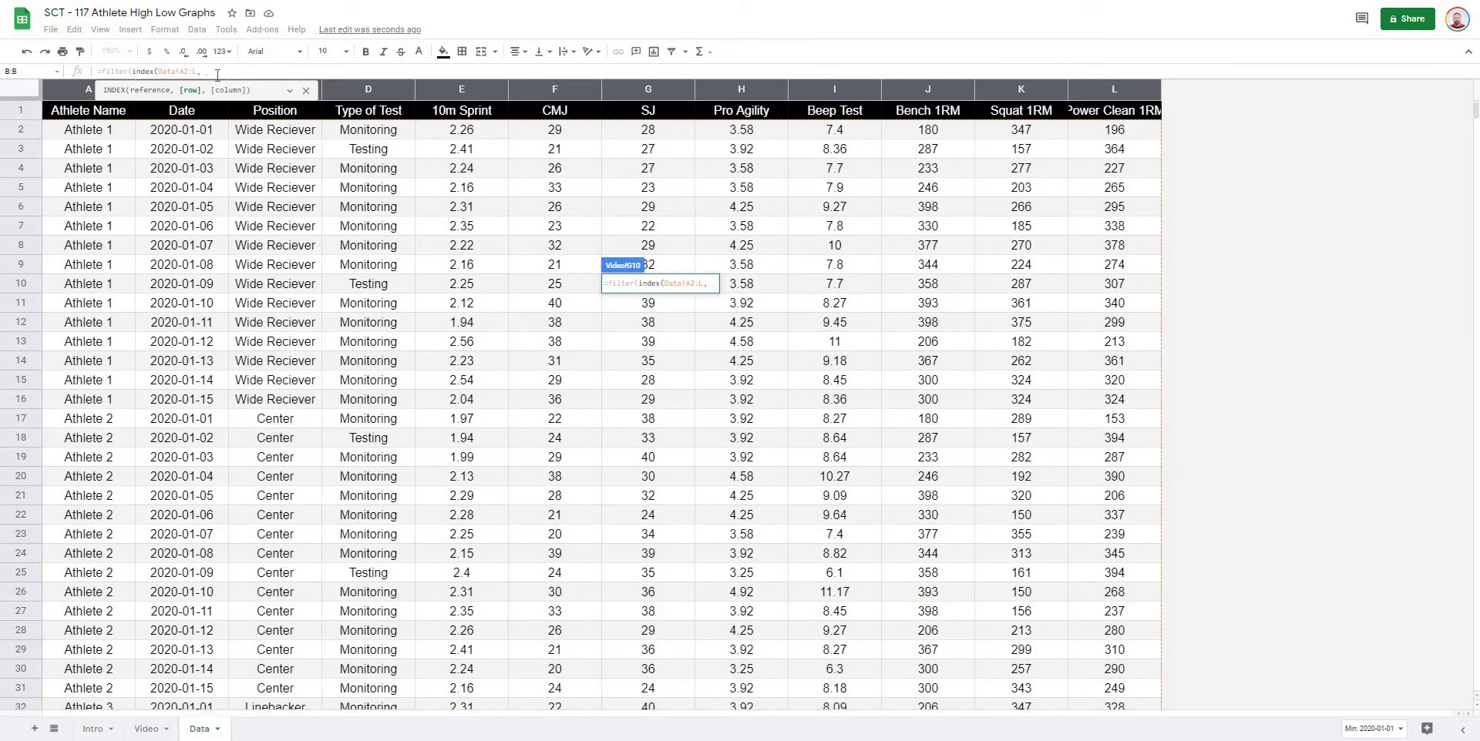
type(",")
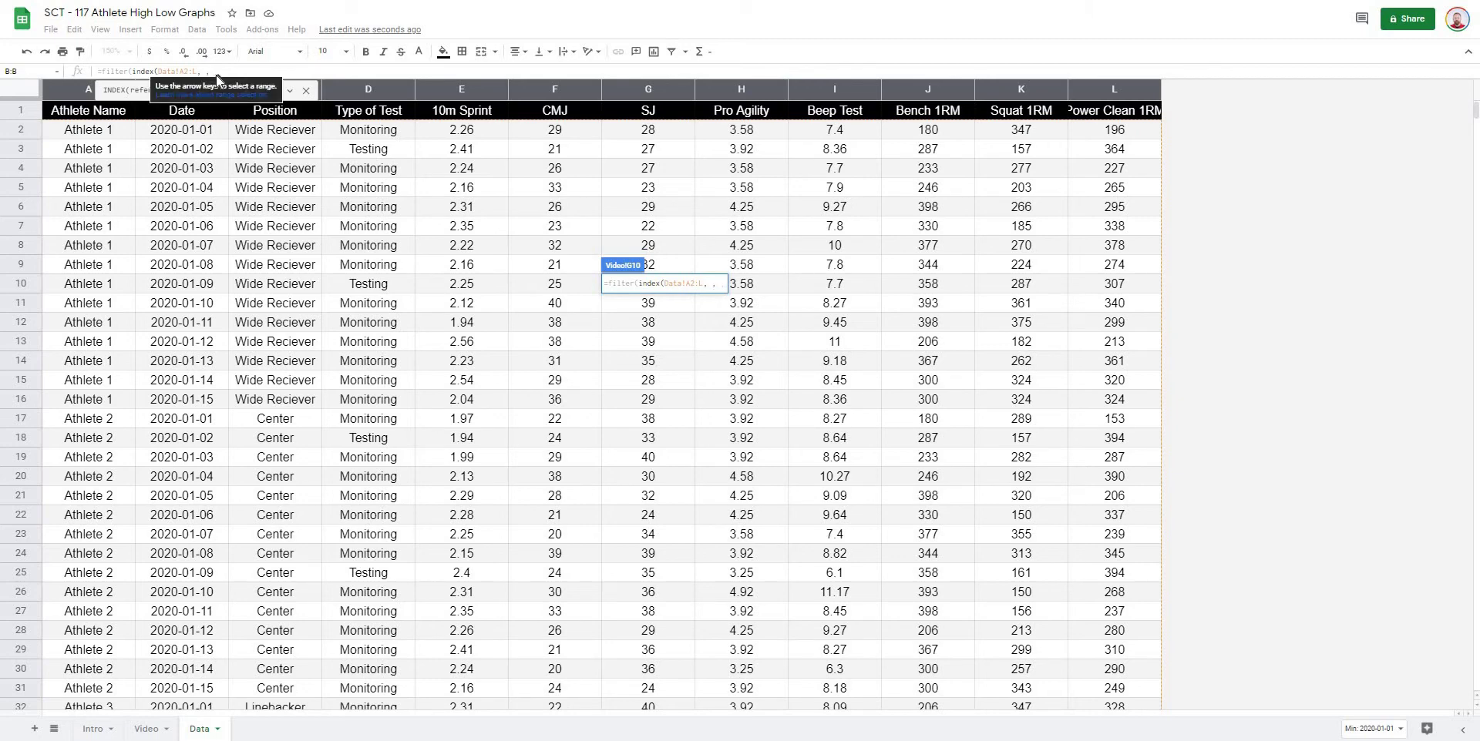
Step: Add a MATCH as the INDEX column argument, looking up the test name in B11 within header row Data!1:1
left_click(216, 74)
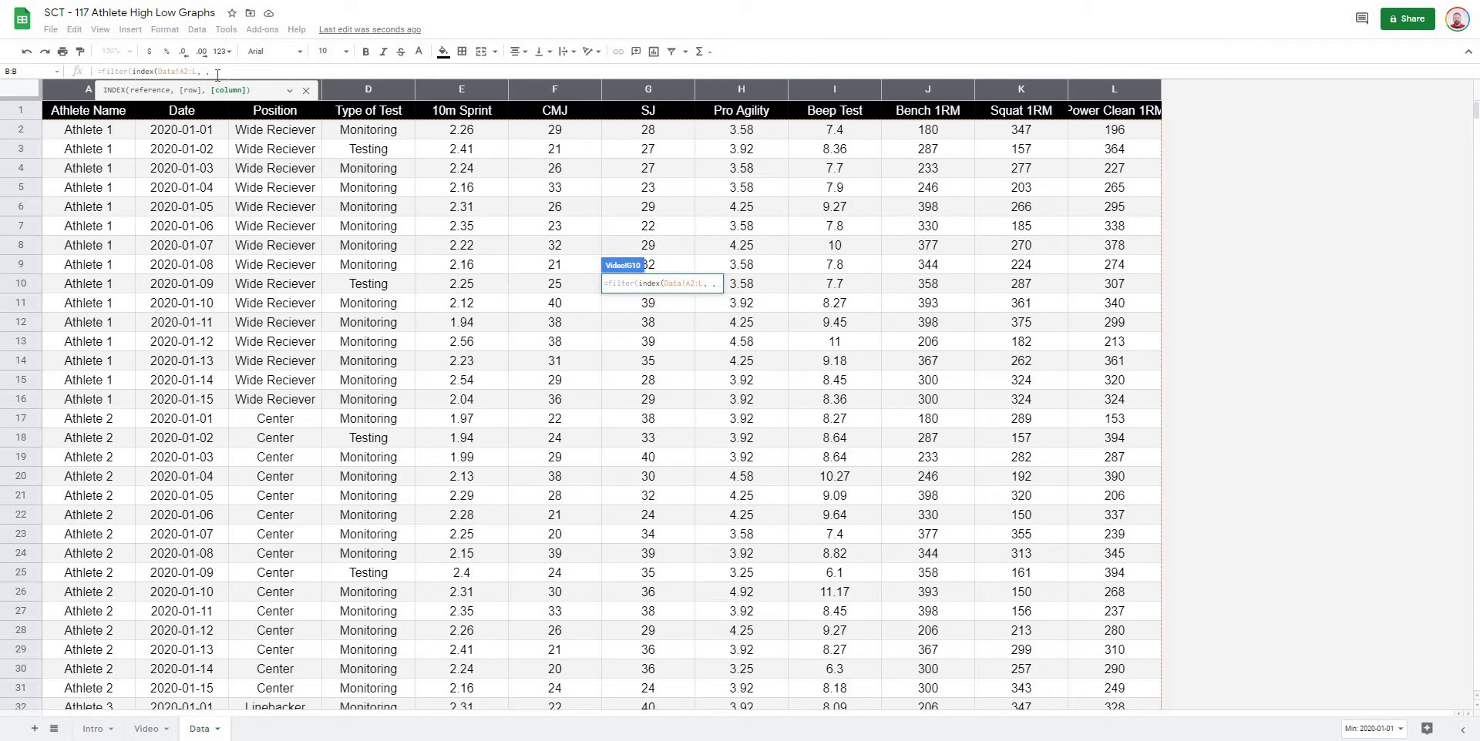
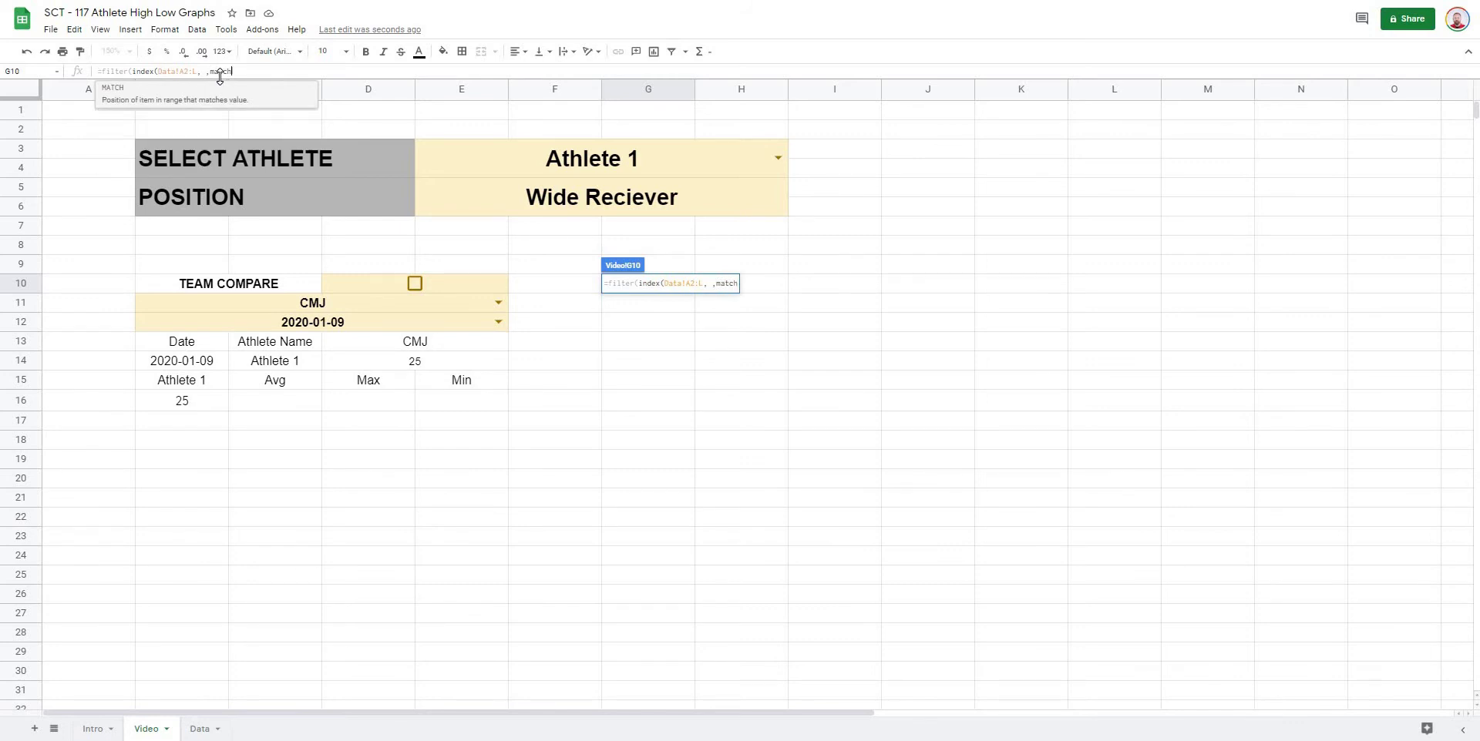
left_click(154, 305)
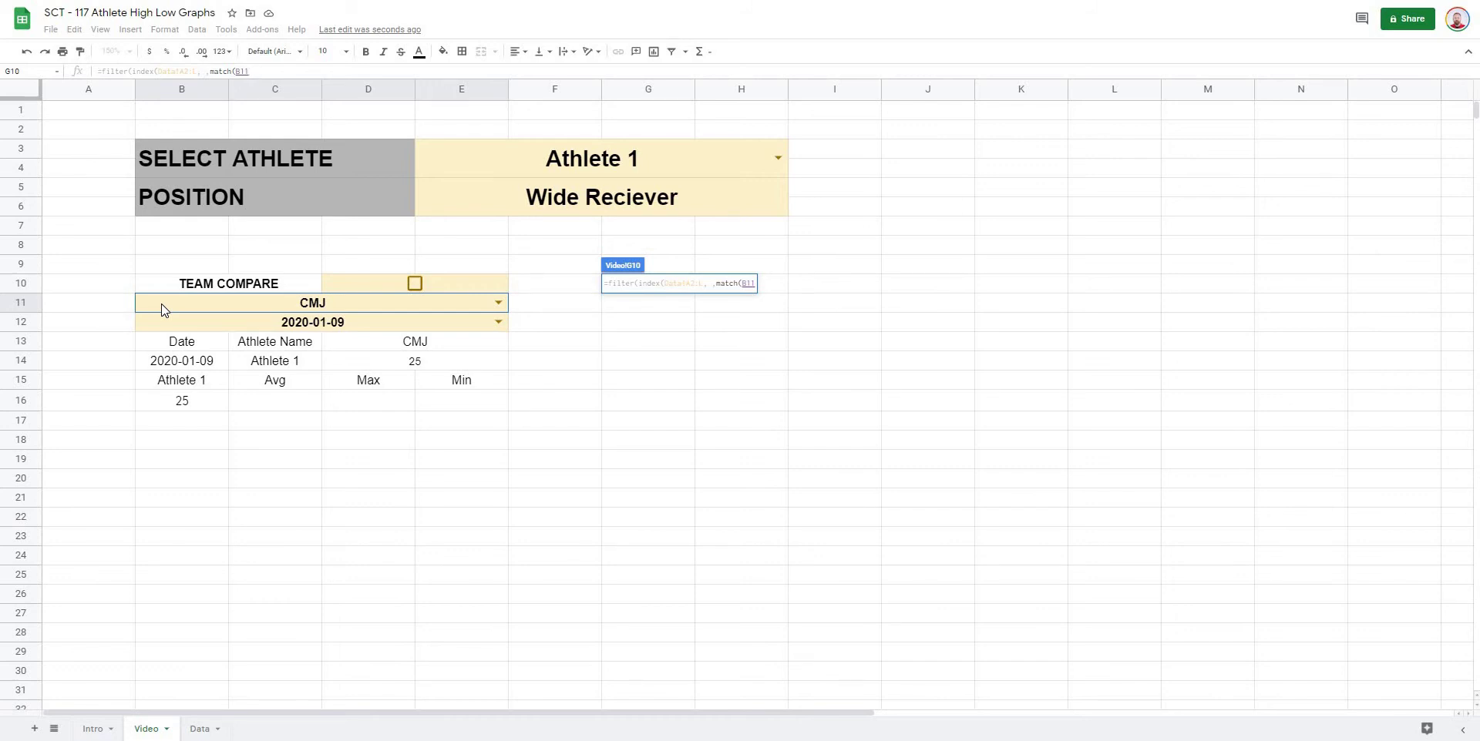
type(",")
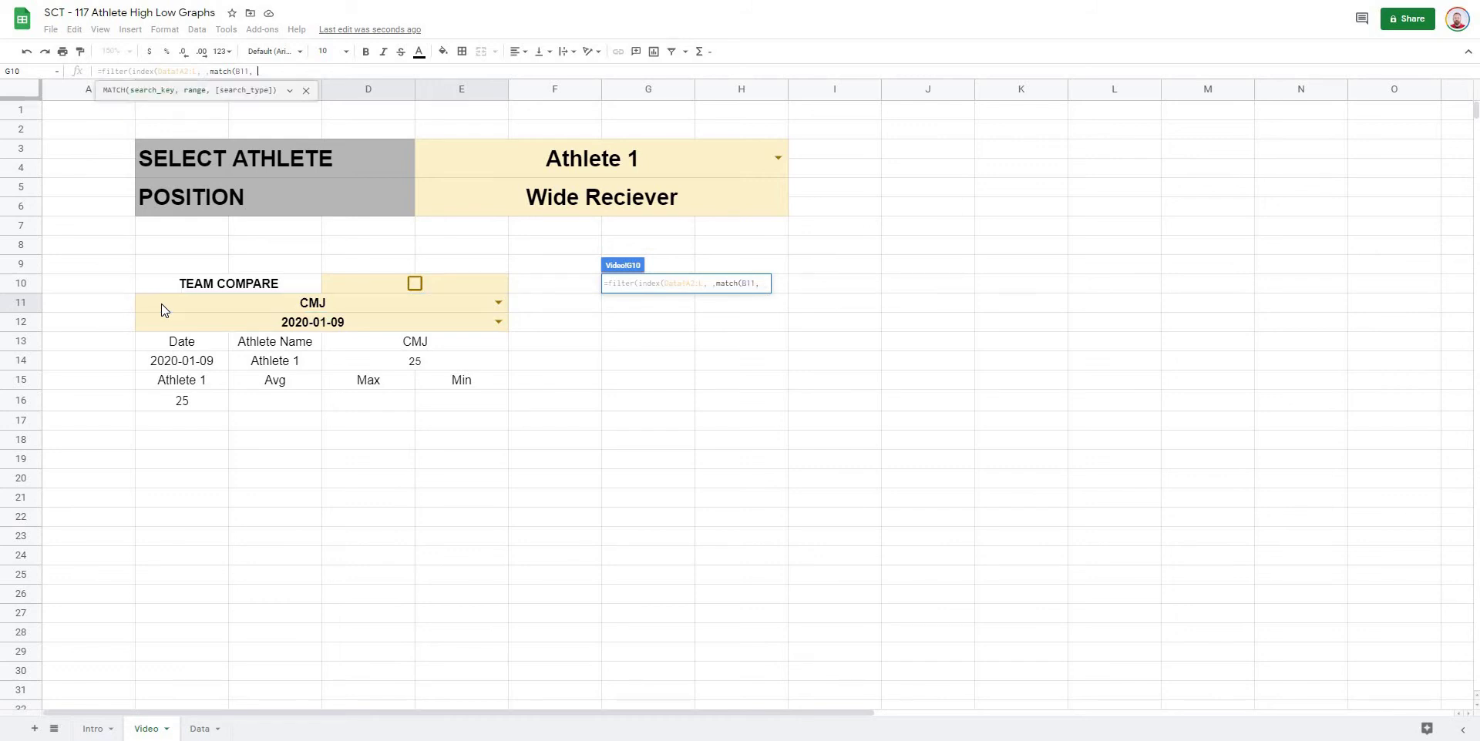
left_click(198, 731)
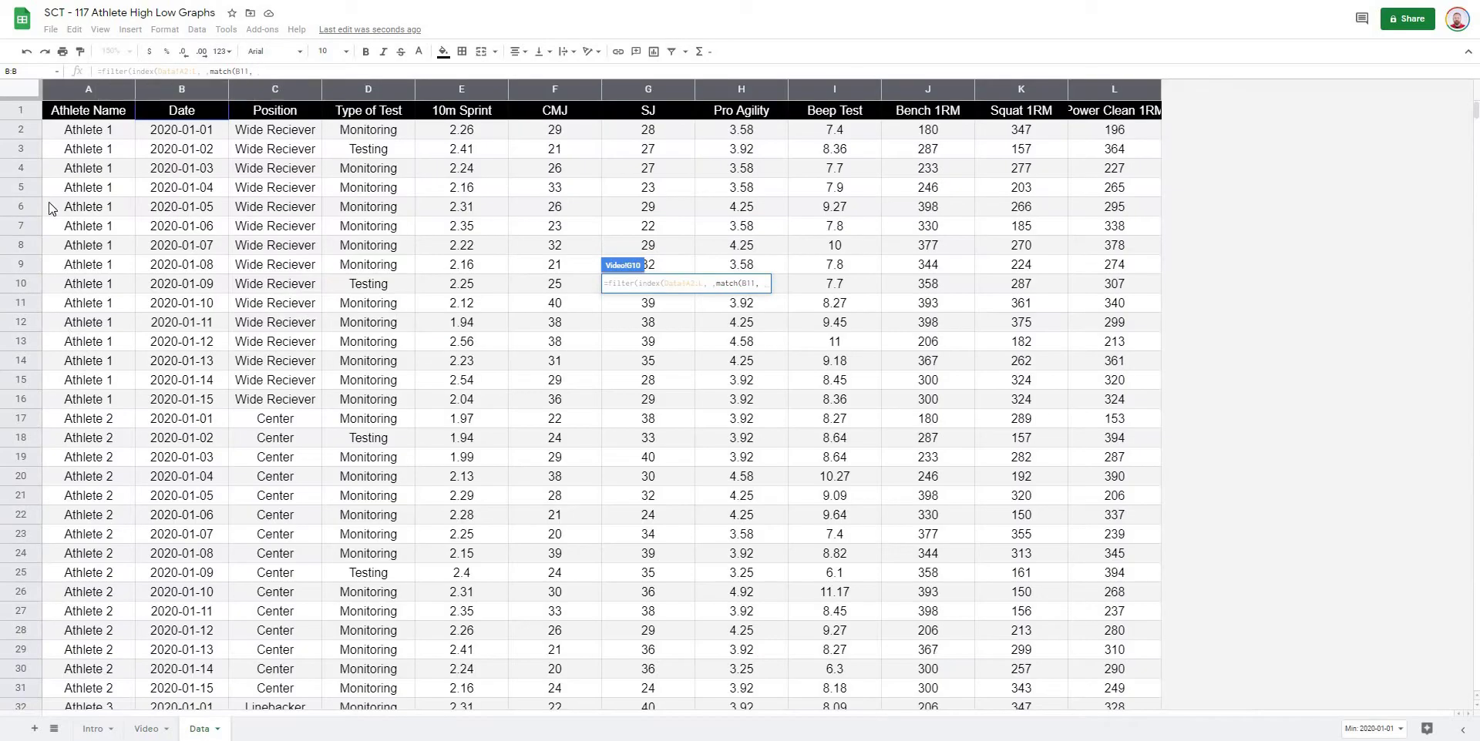
left_click(17, 110)
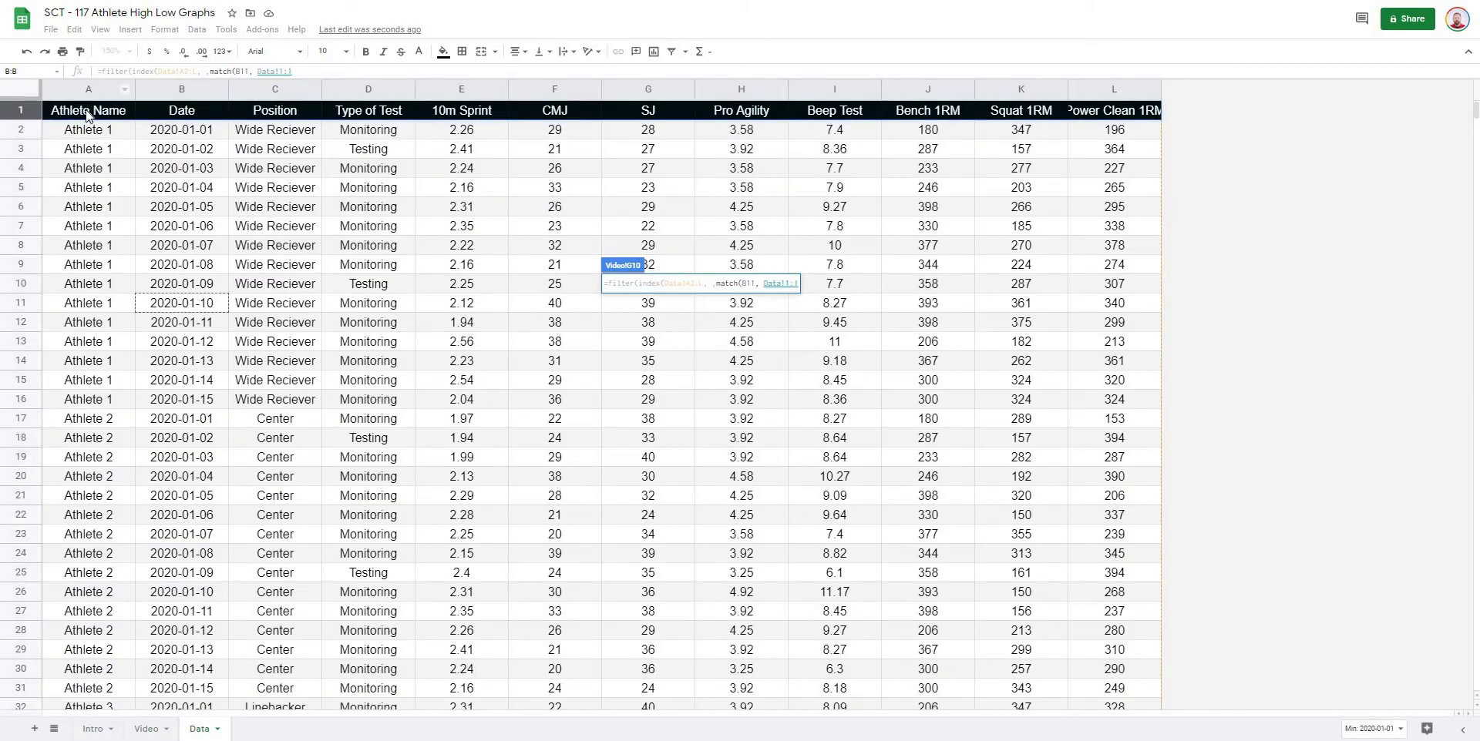
Step: Set the MATCH search type to false, close the nested functions and enter the formula in G10
type(",")
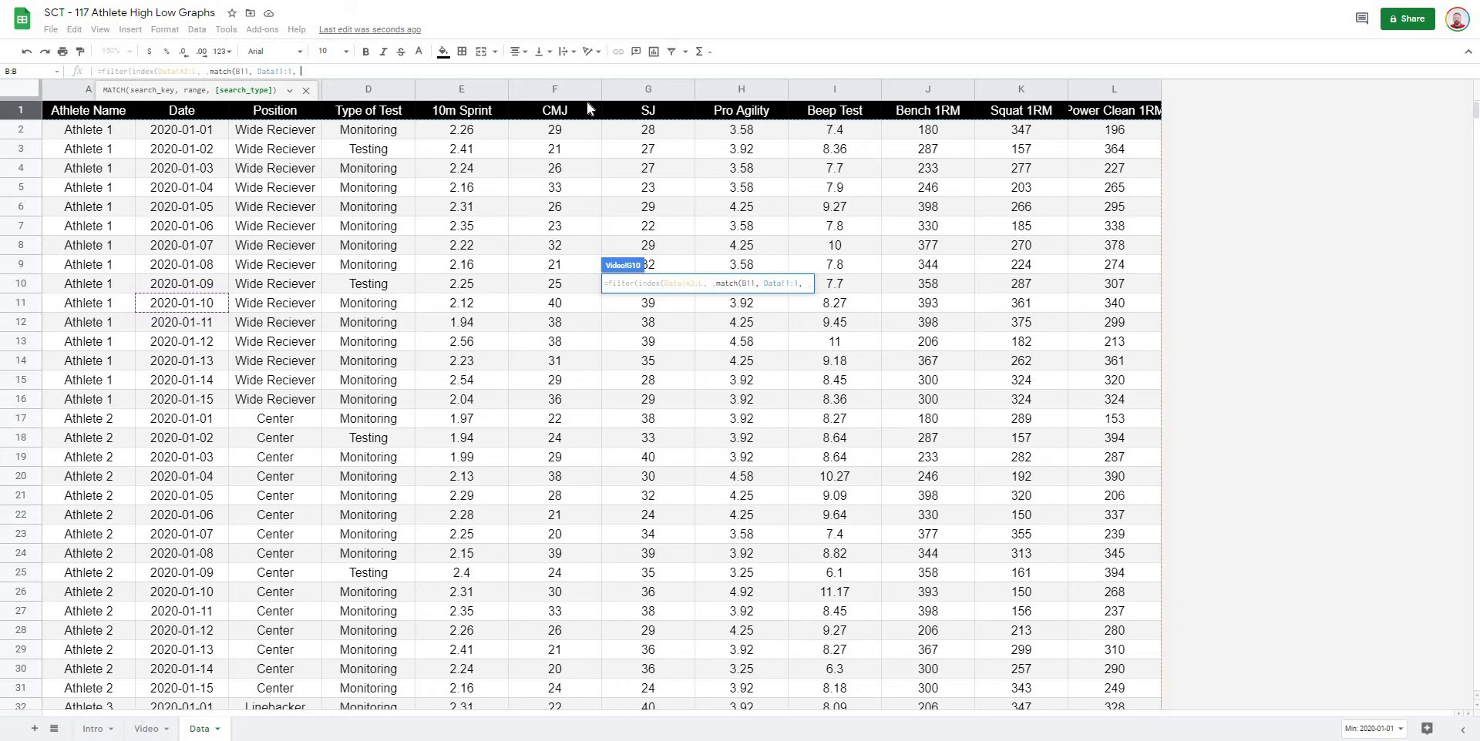
type("false")
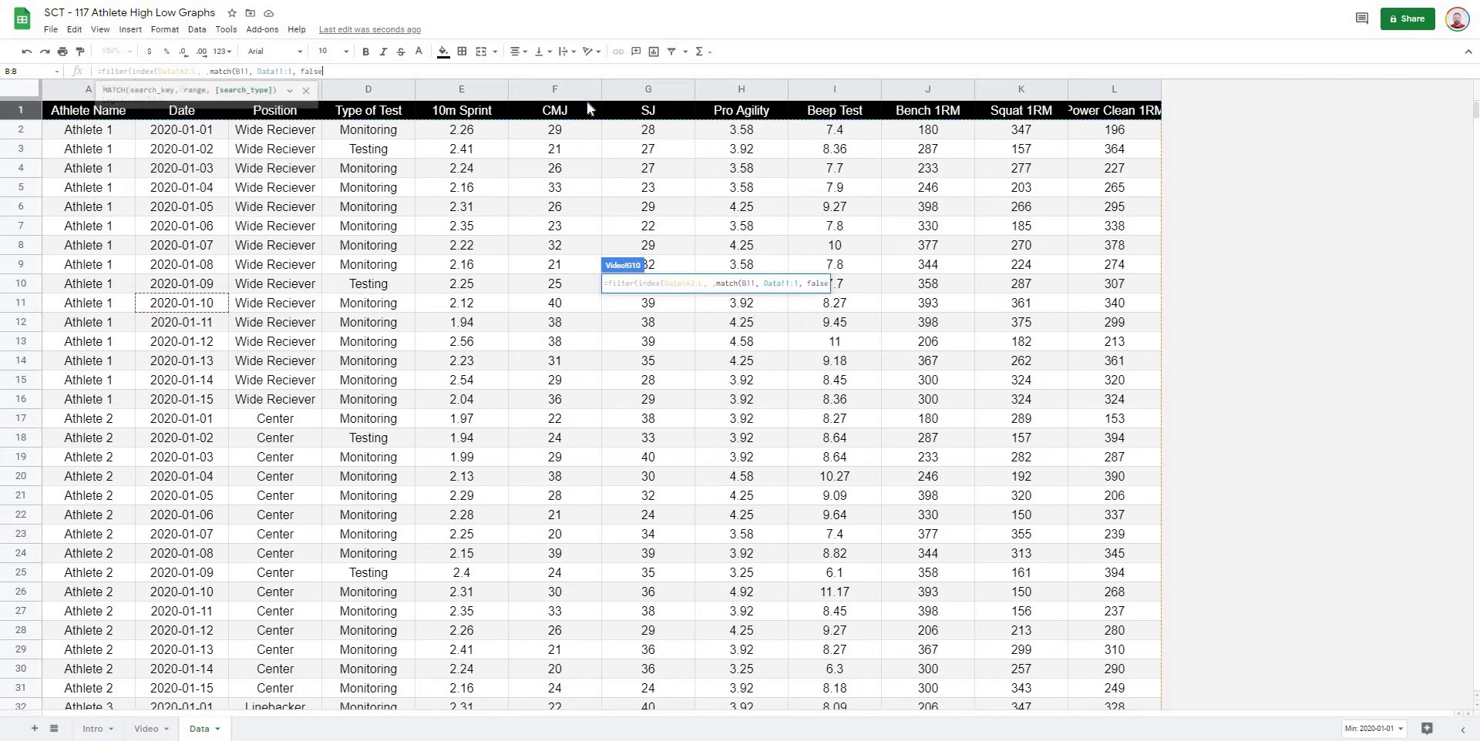
type("(")
key("BackSpace")
type(")")
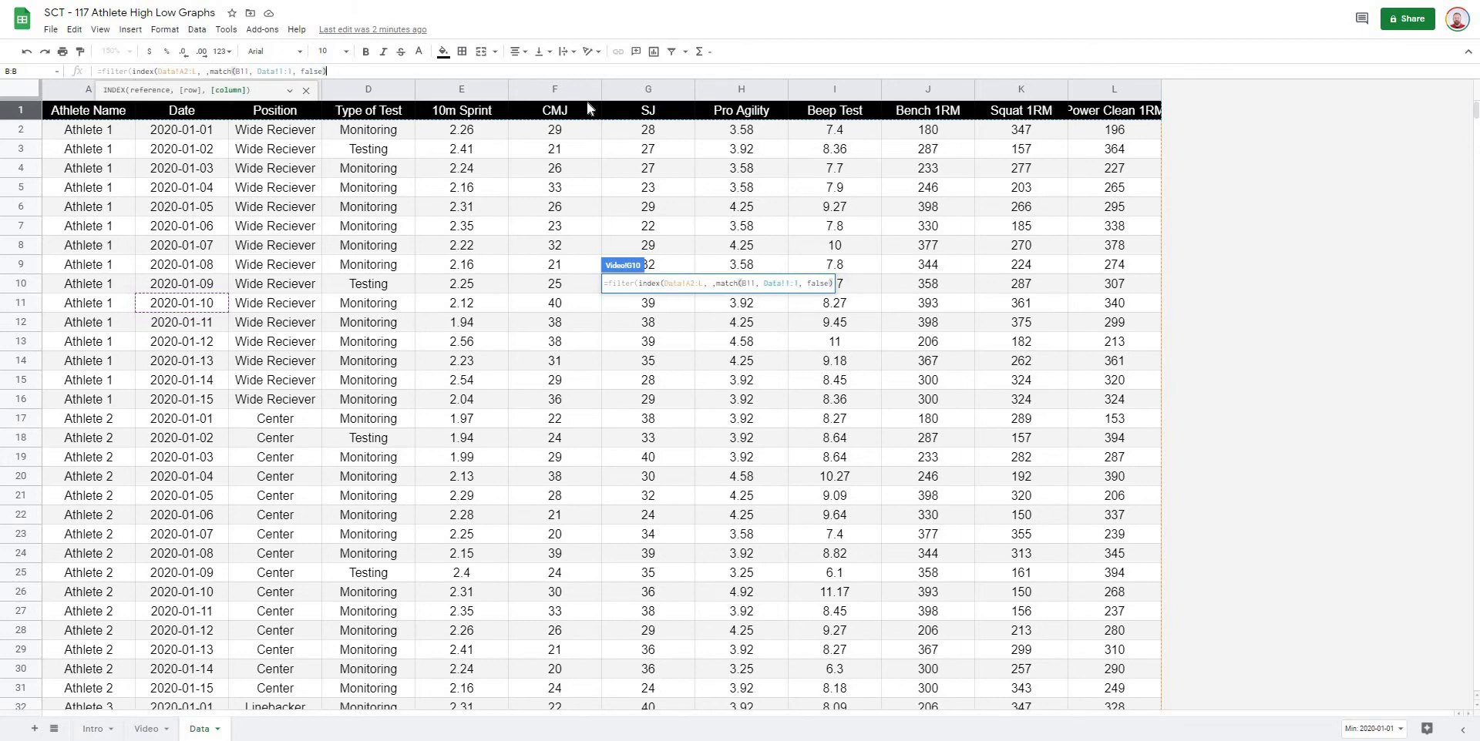
type(")")
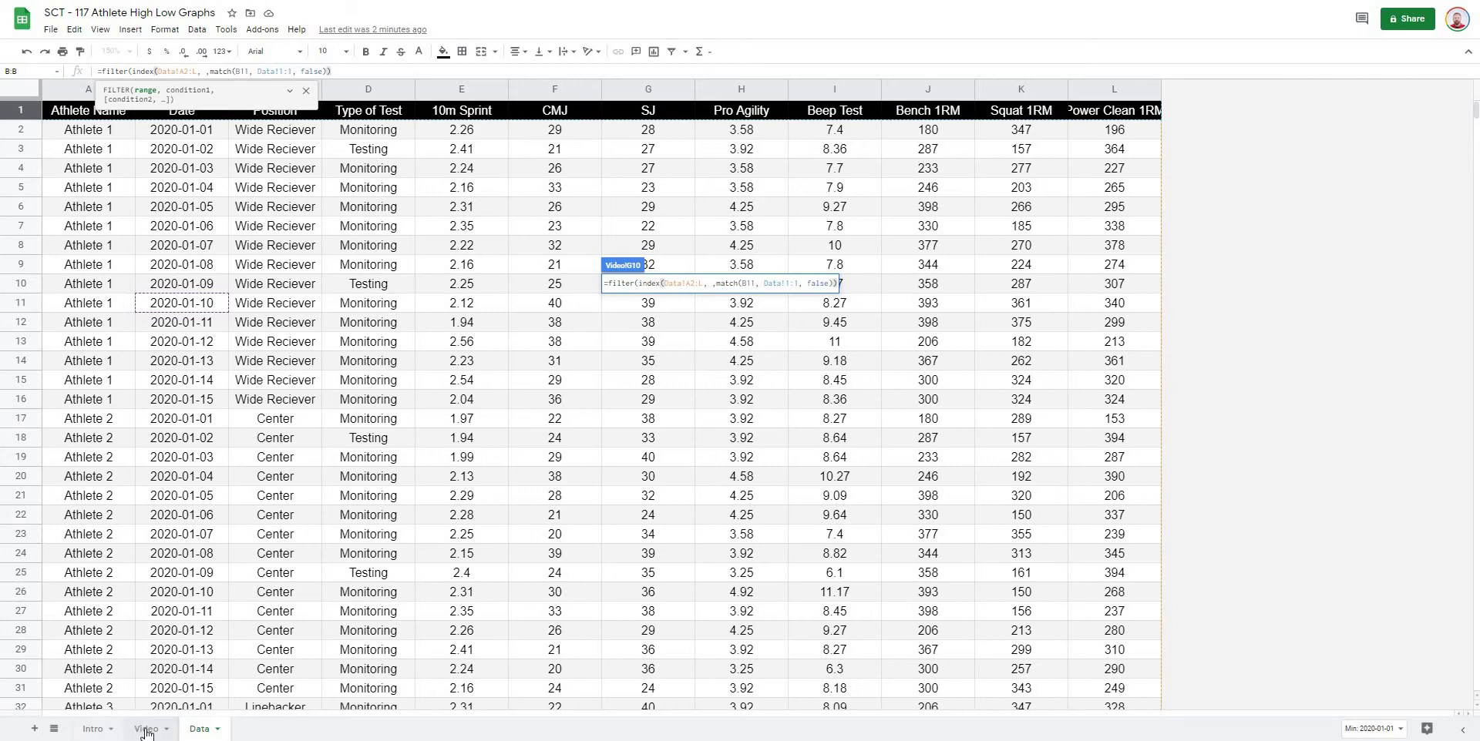
key("Return")
Step: Add a FILTER condition to the G10 formula requiring Data!A2:A to equal the selected athlete in E3
left_click(661, 289)
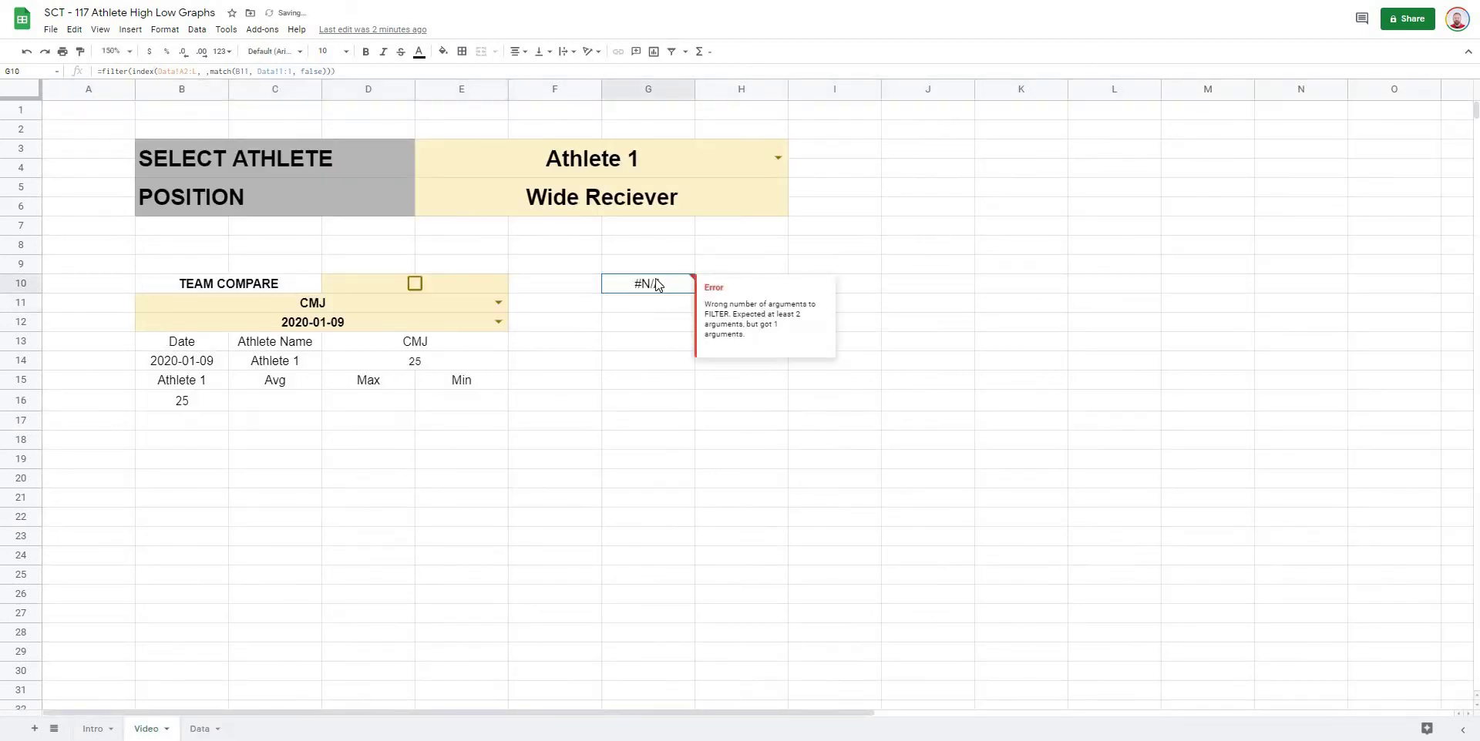
left_click(345, 69)
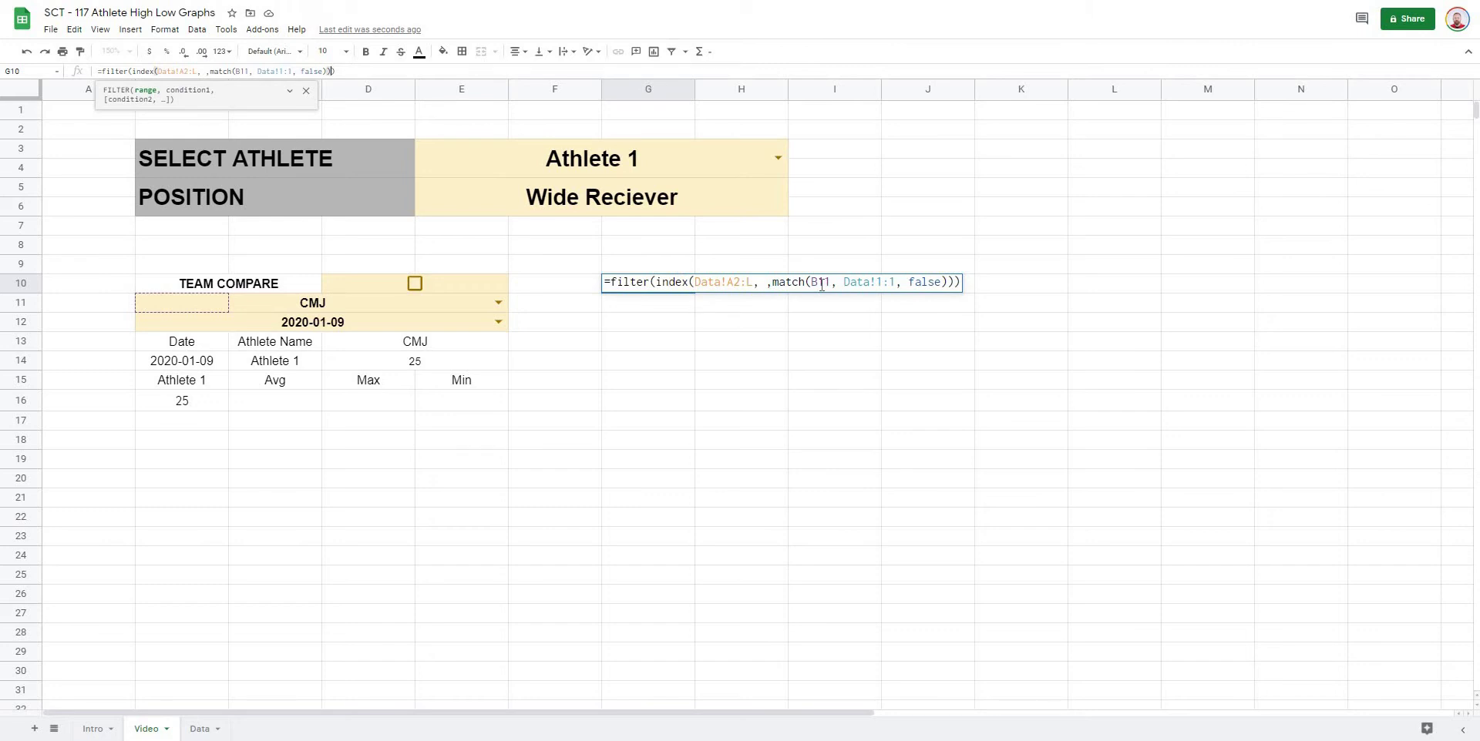
key("Left")
type(",")
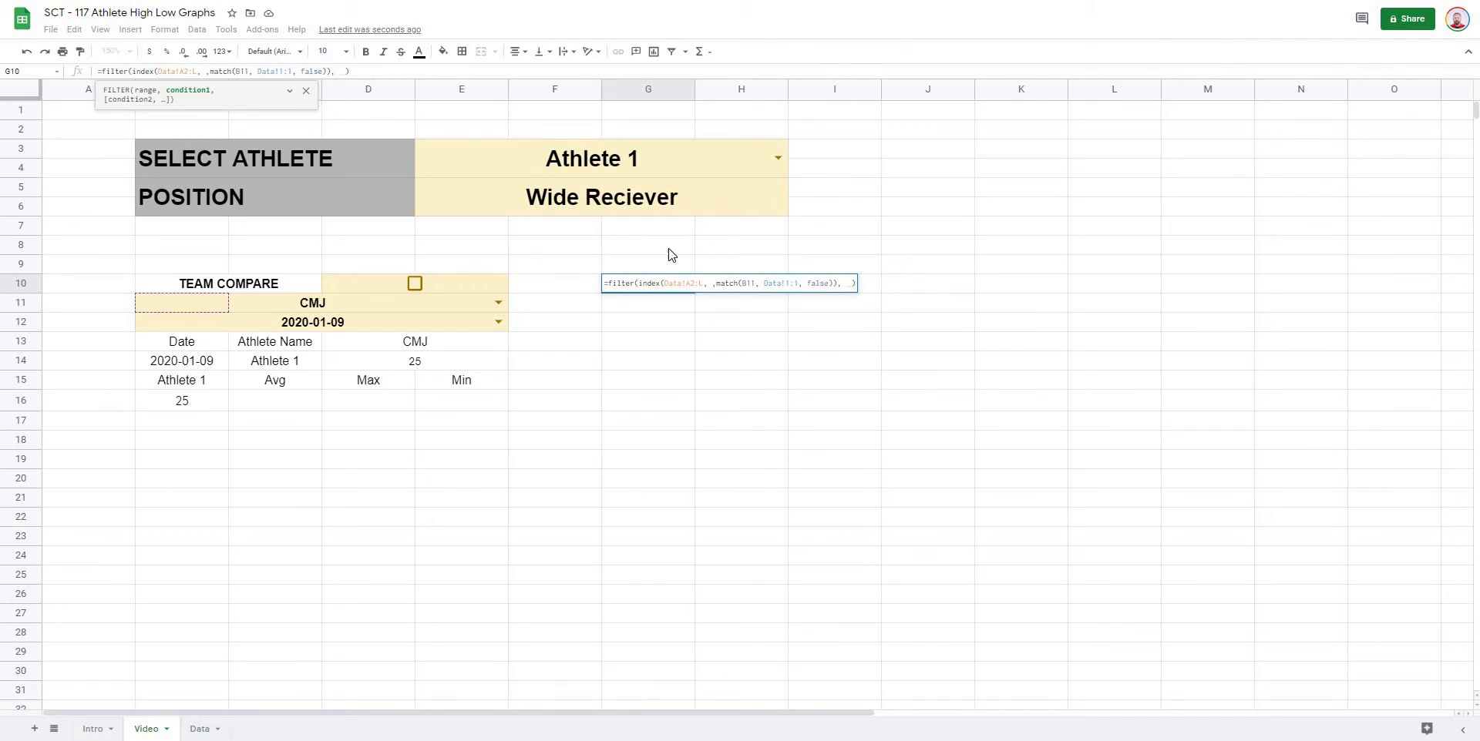
left_click(199, 728)
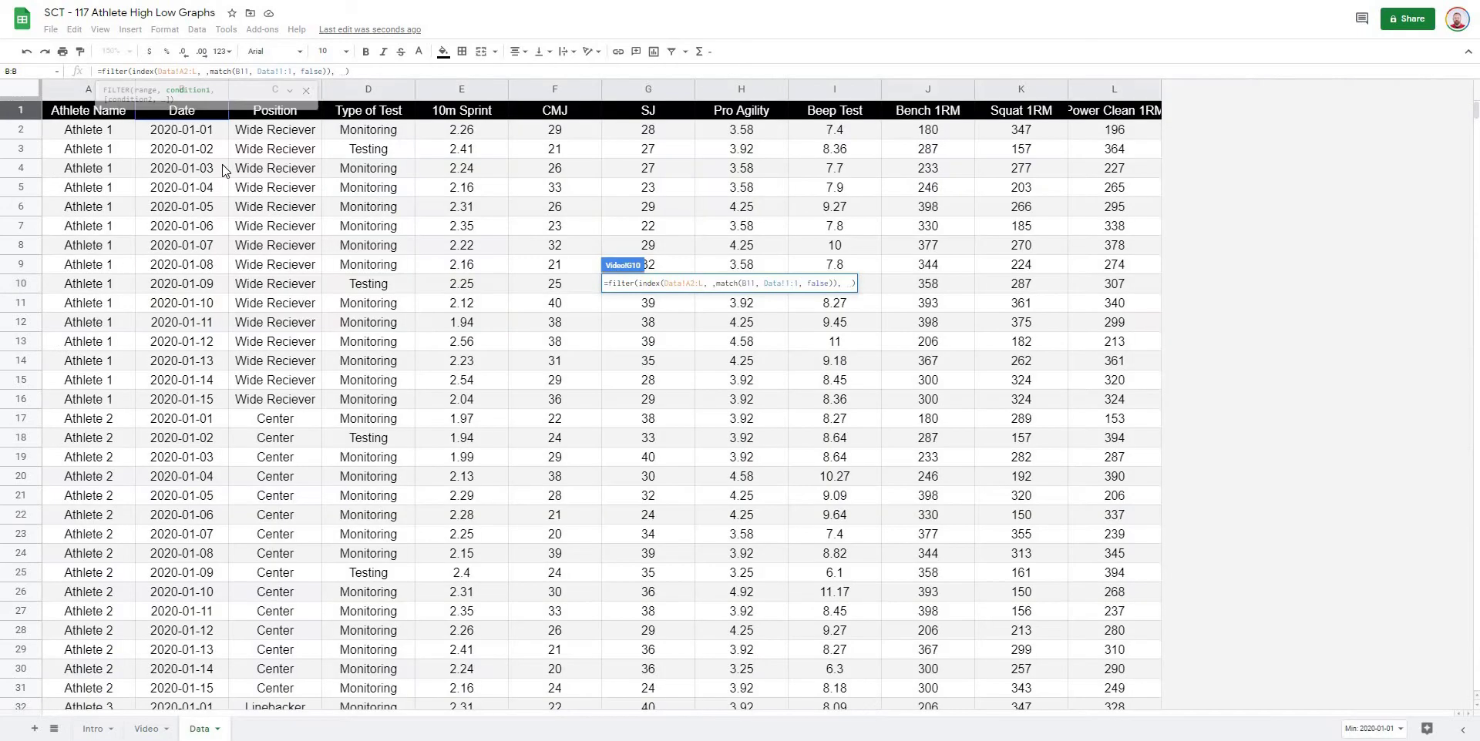
left_click(81, 91)
type("=")
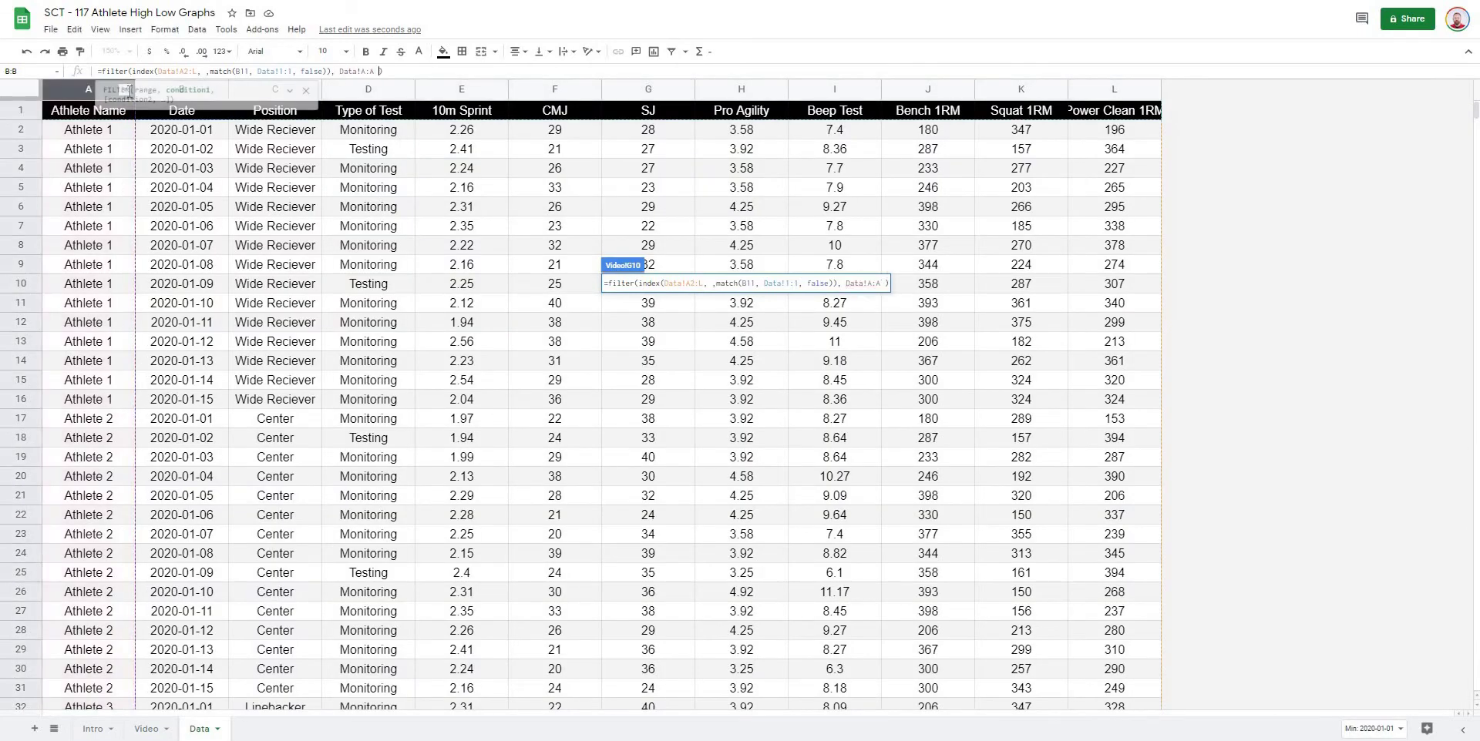
left_click(147, 728)
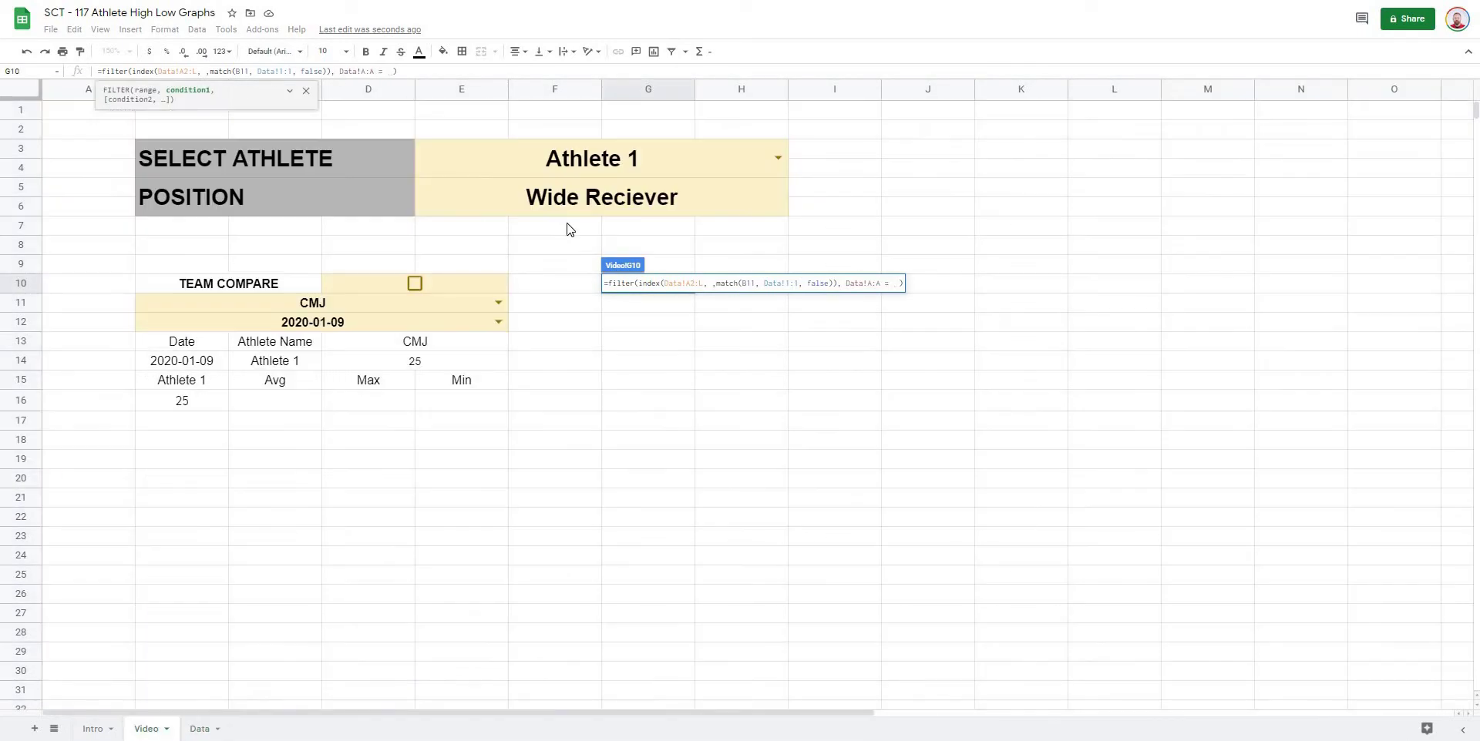
left_click(462, 154)
key("Return")
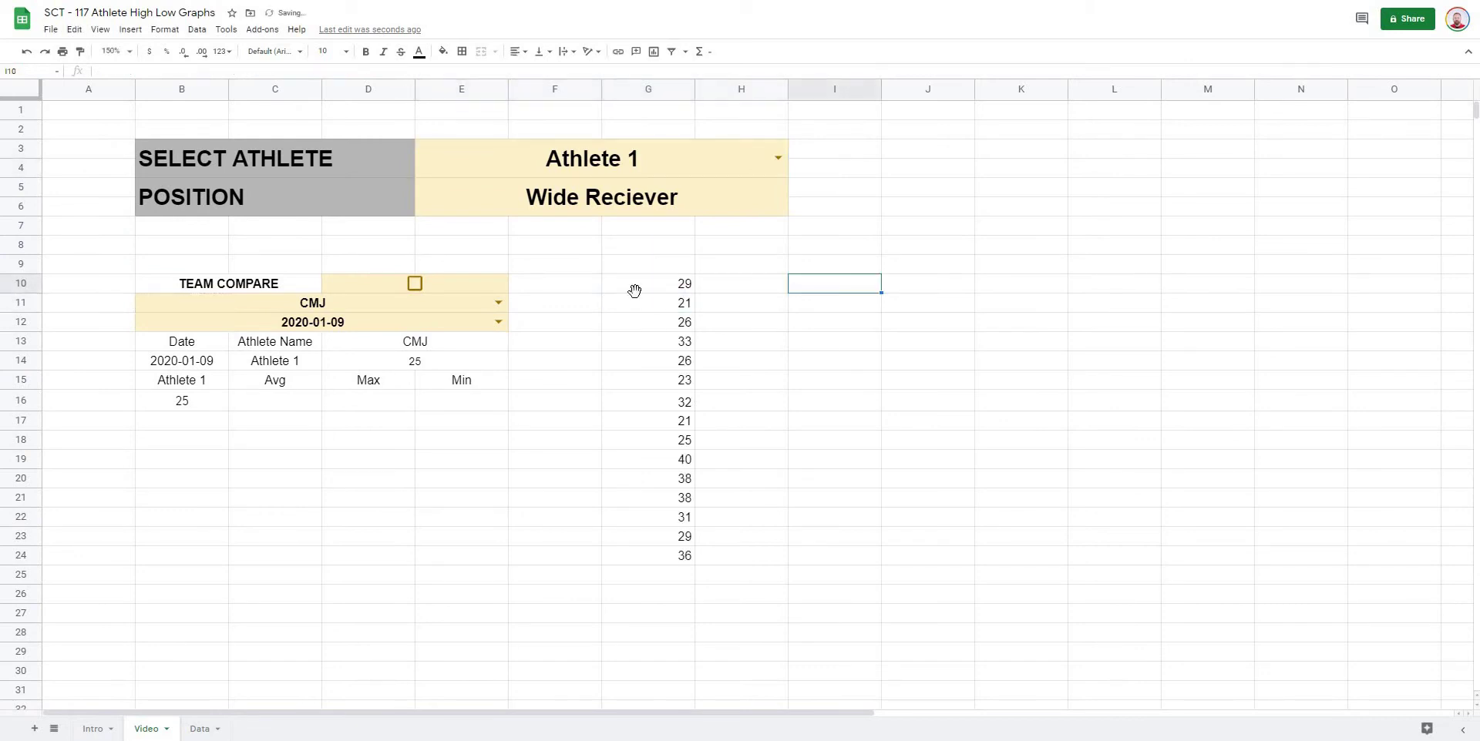
Step: Replace the athlete condition in the G10 FILTER formula with an IF that tests the team compare checkbox in D10
left_click(635, 291)
left_click(774, 293)
left_click(653, 291)
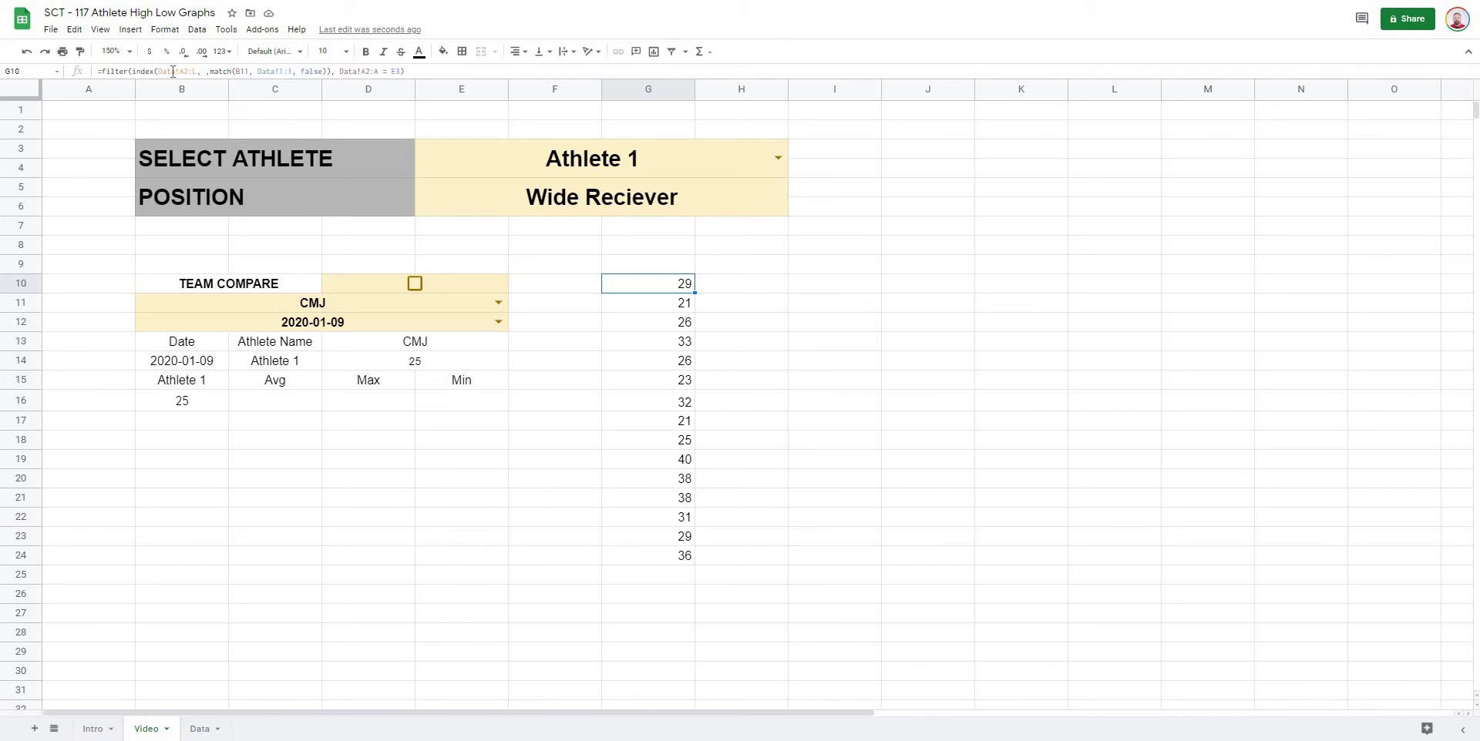
left_click(370, 71)
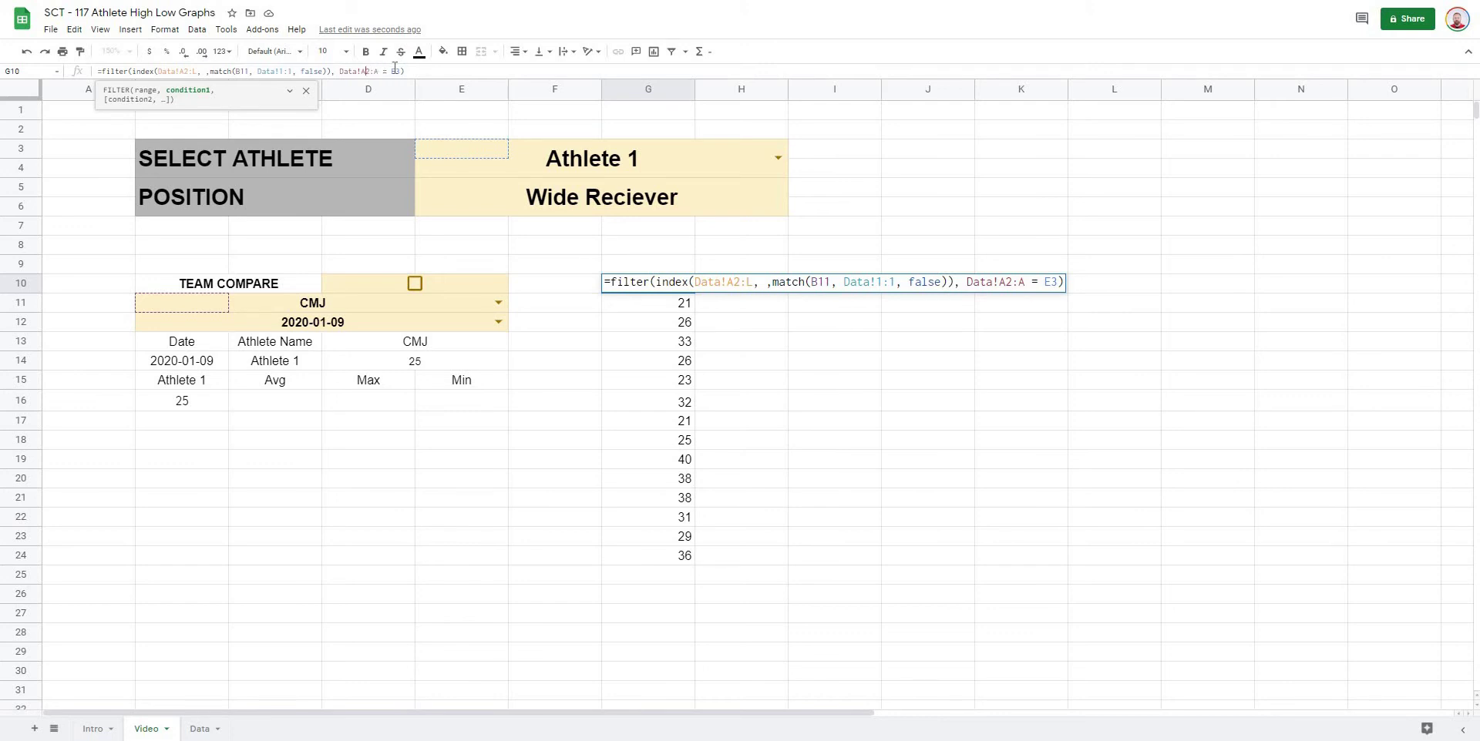
left_click_drag(400, 71, 340, 71)
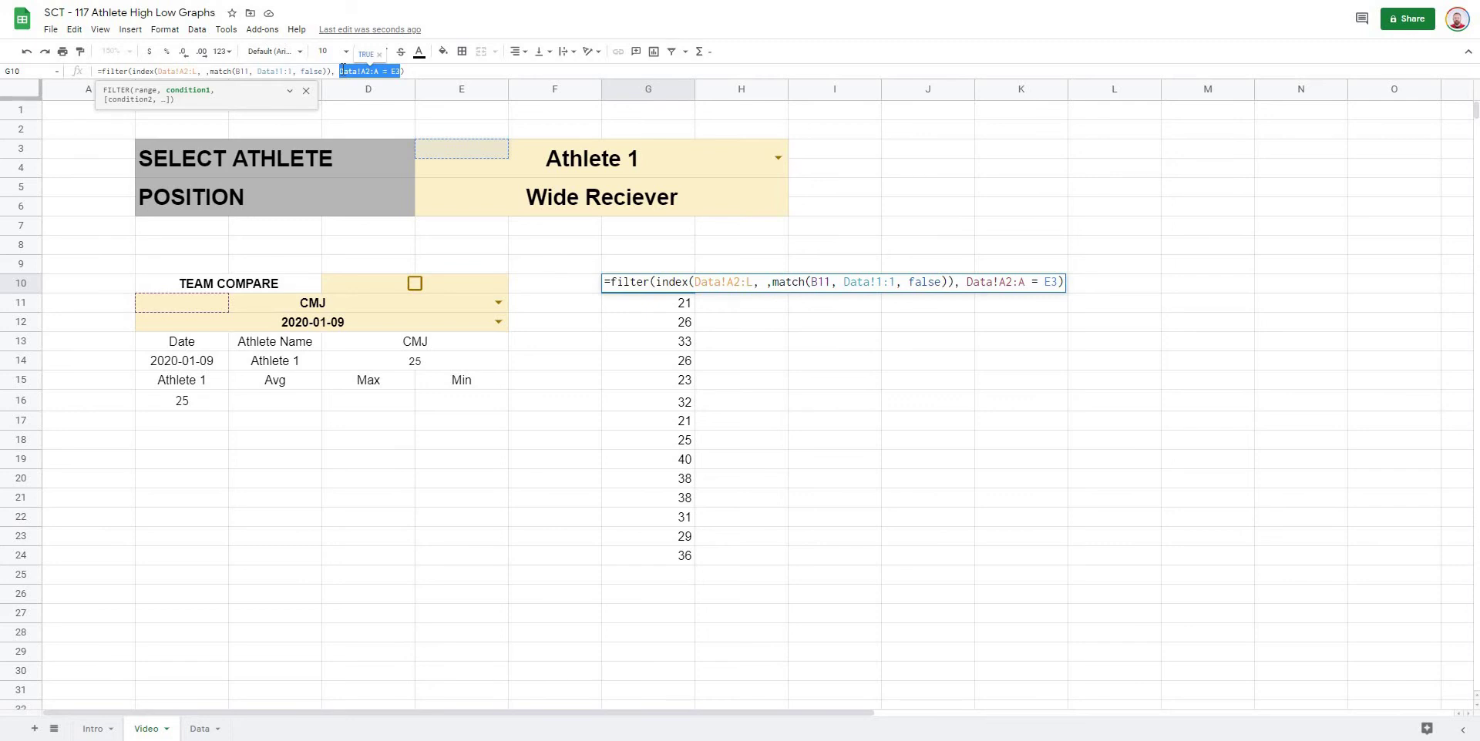
key("BackSpace")
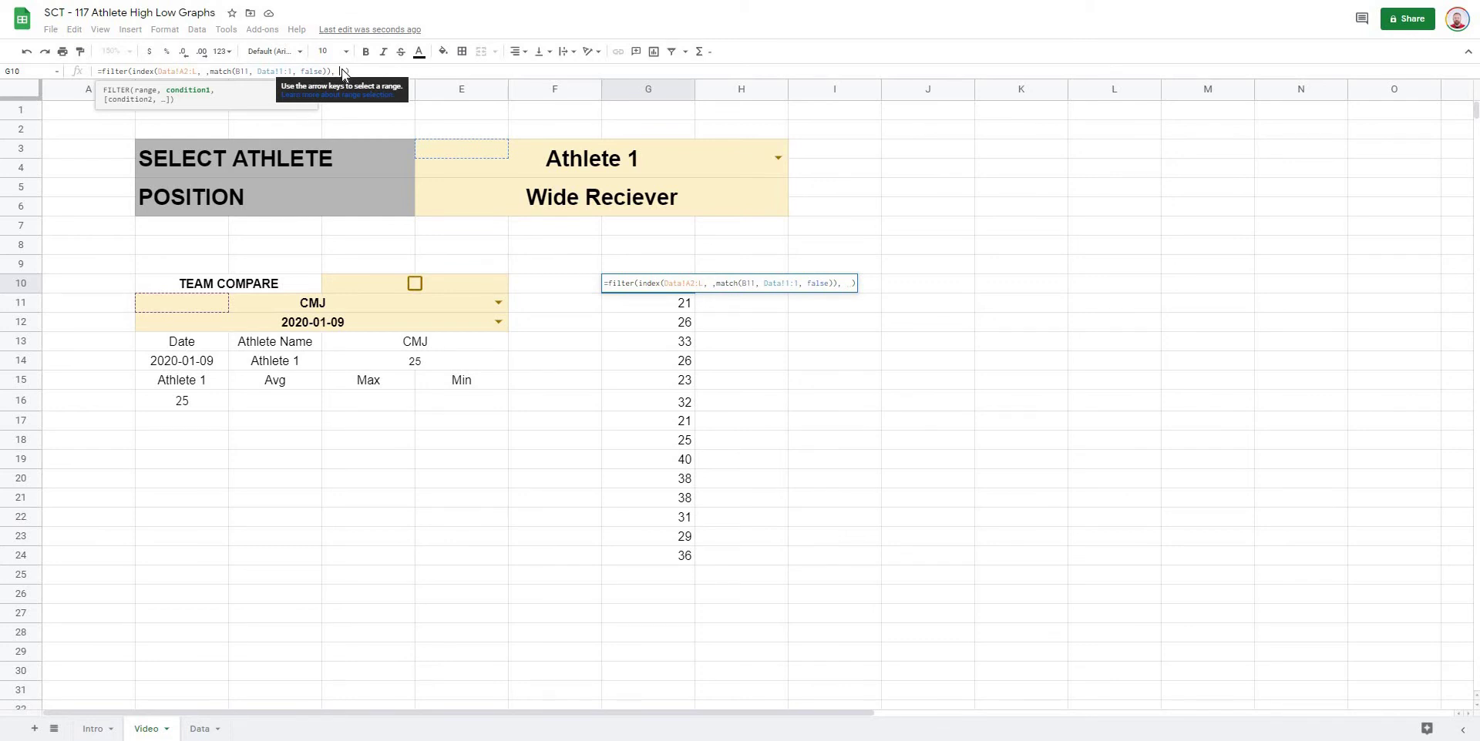
type("if(")
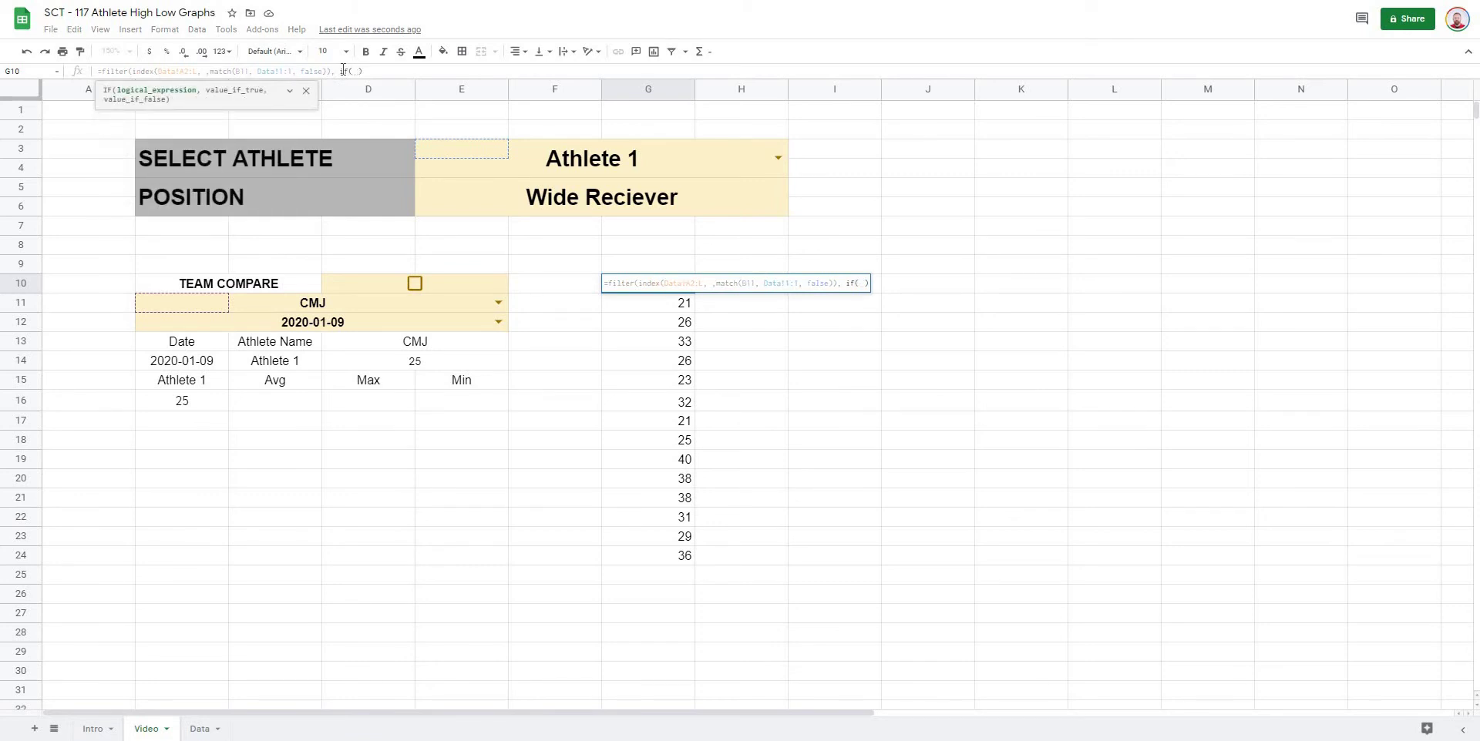
left_click(368, 285)
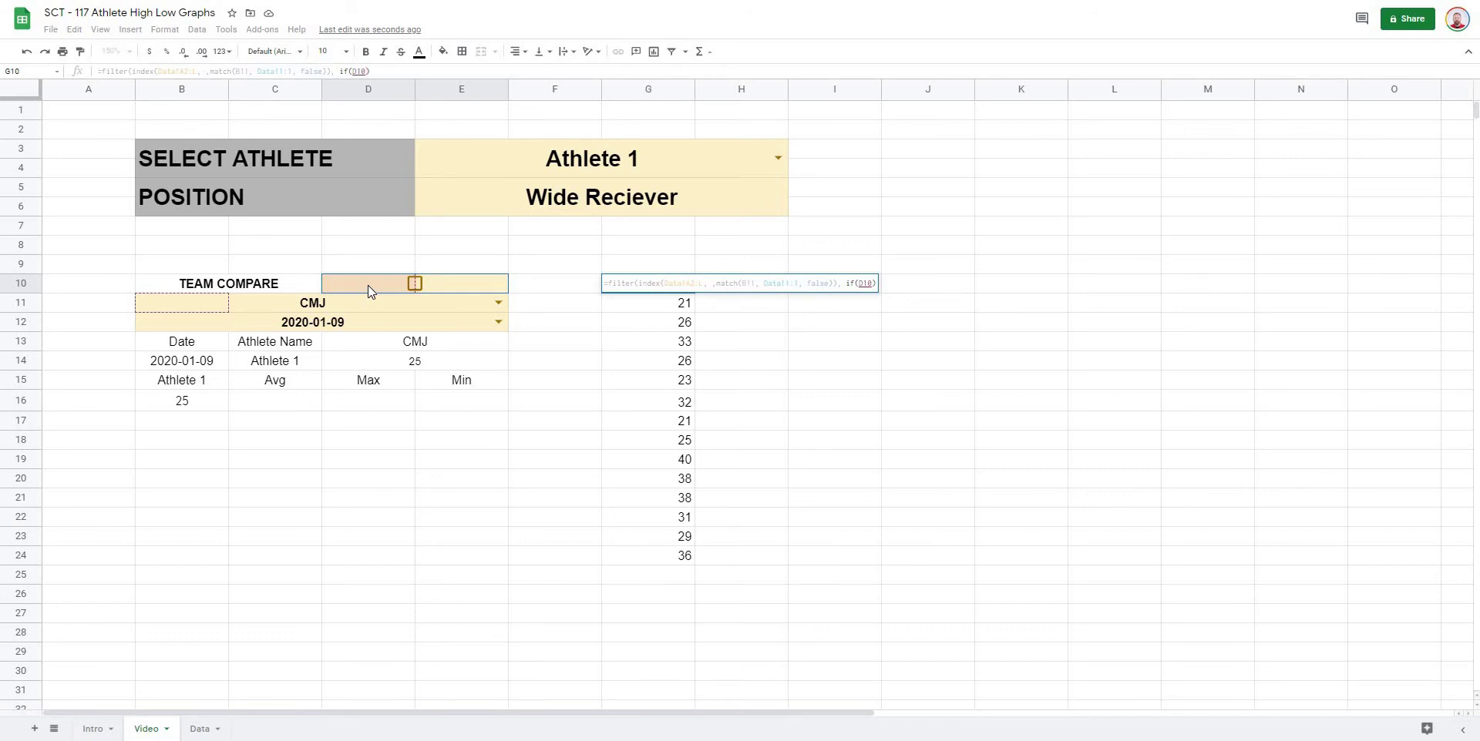
type(",")
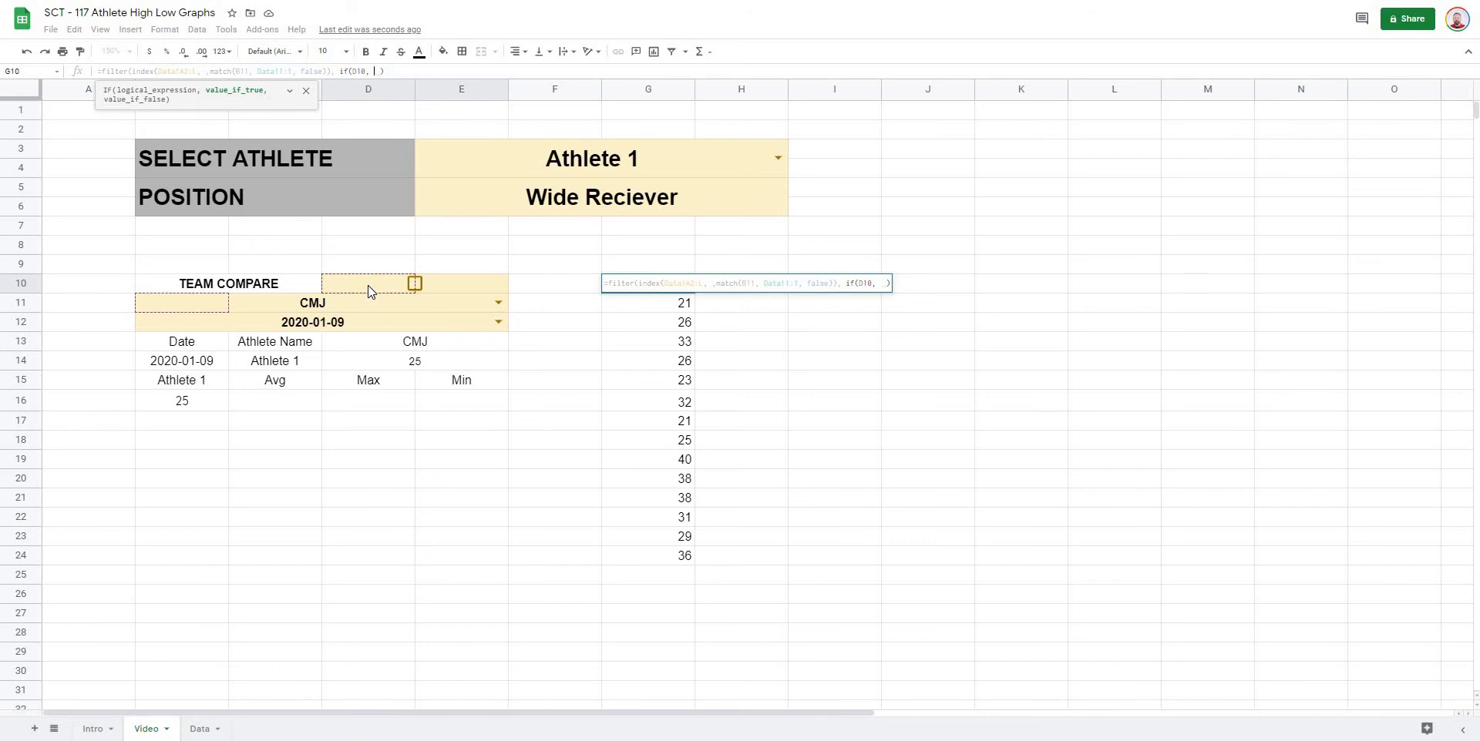
Step: Set the IF's true value to isblank(Data!A2:A) = false so every row with an athlete name is included
type("isblank(")
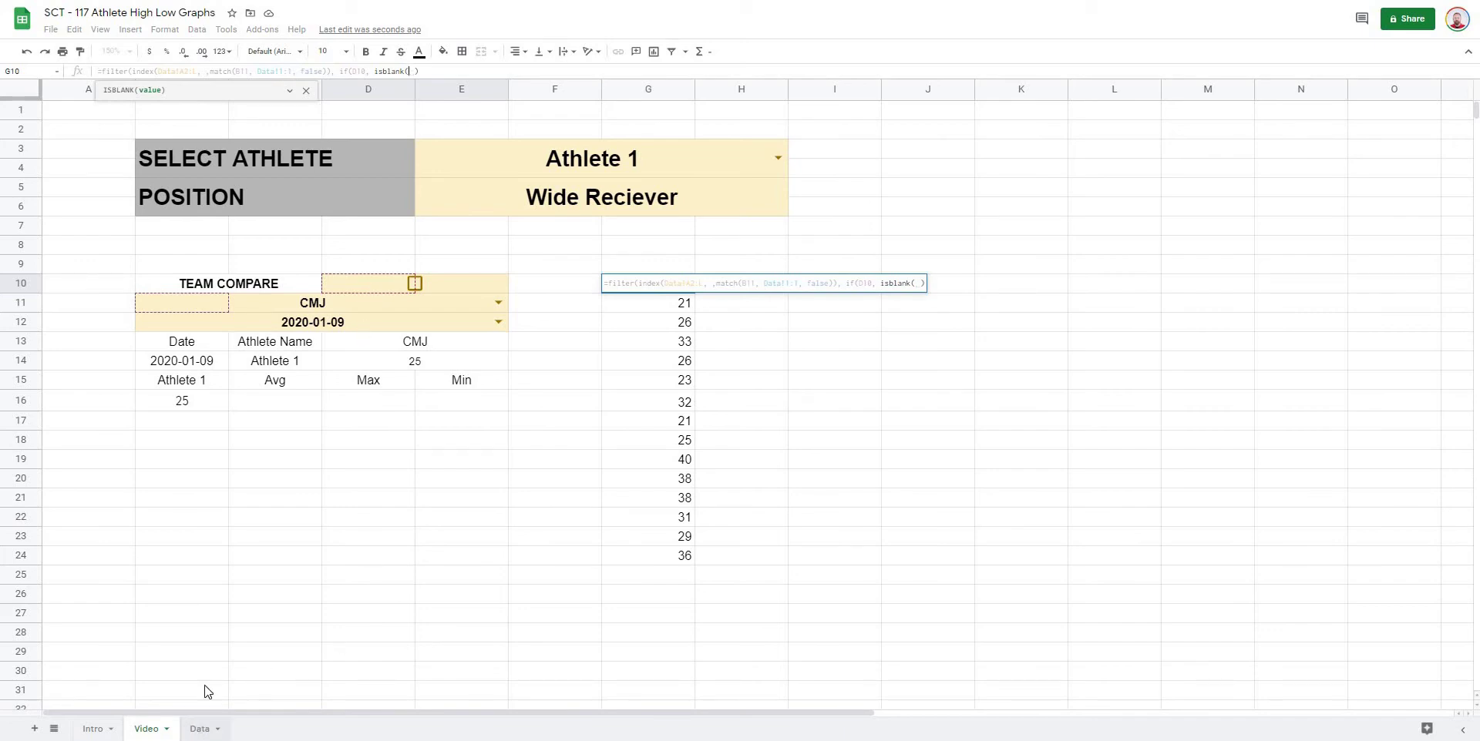
left_click(199, 728)
left_click(86, 91)
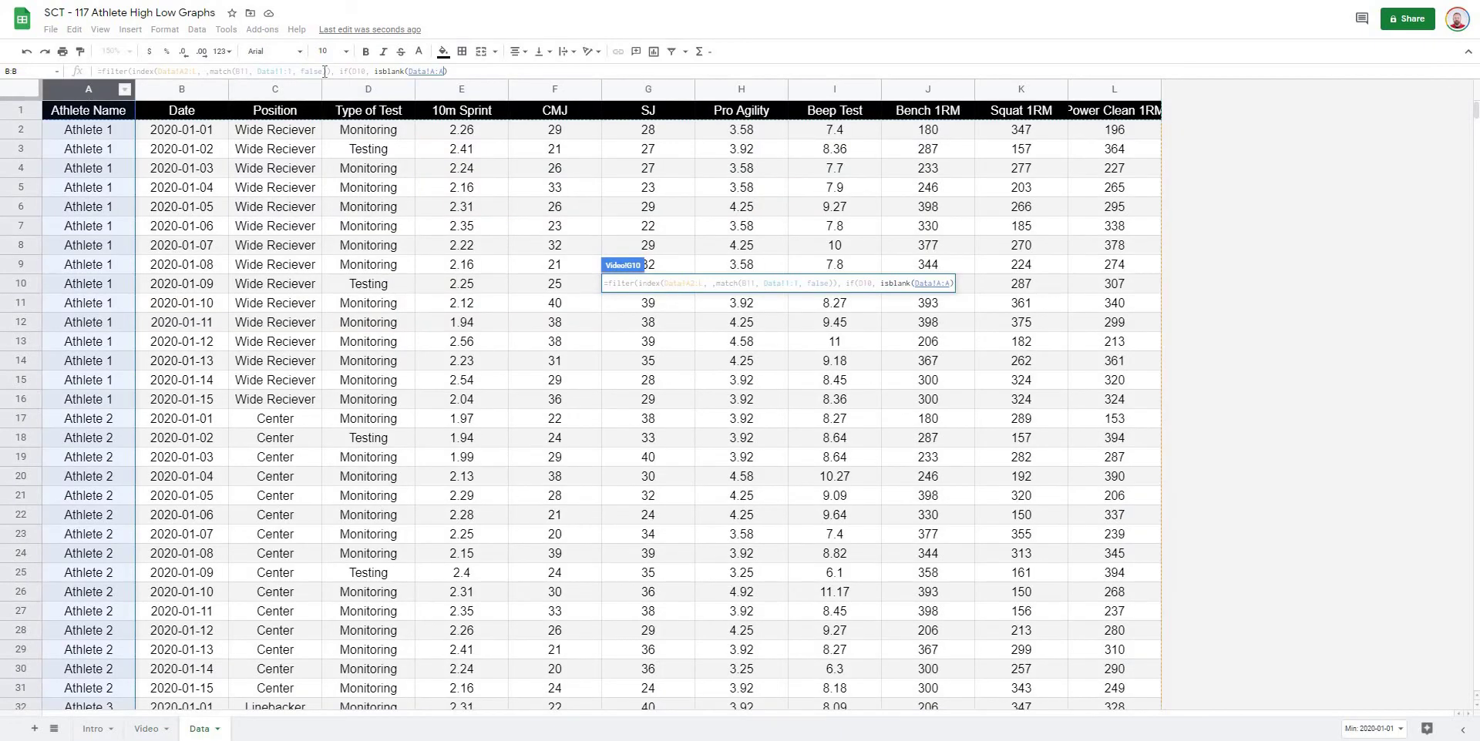
left_click(436, 71)
type("2:A")
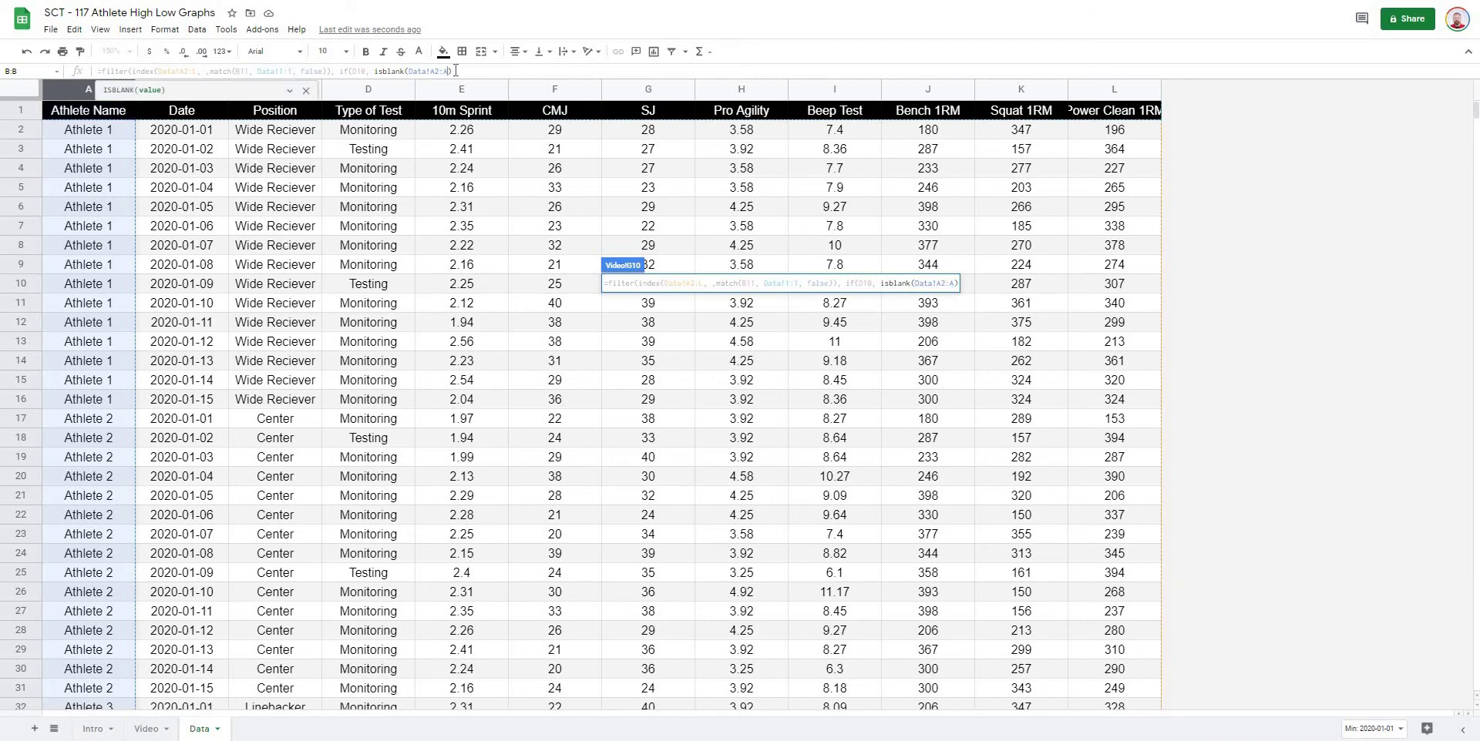
type(") )")
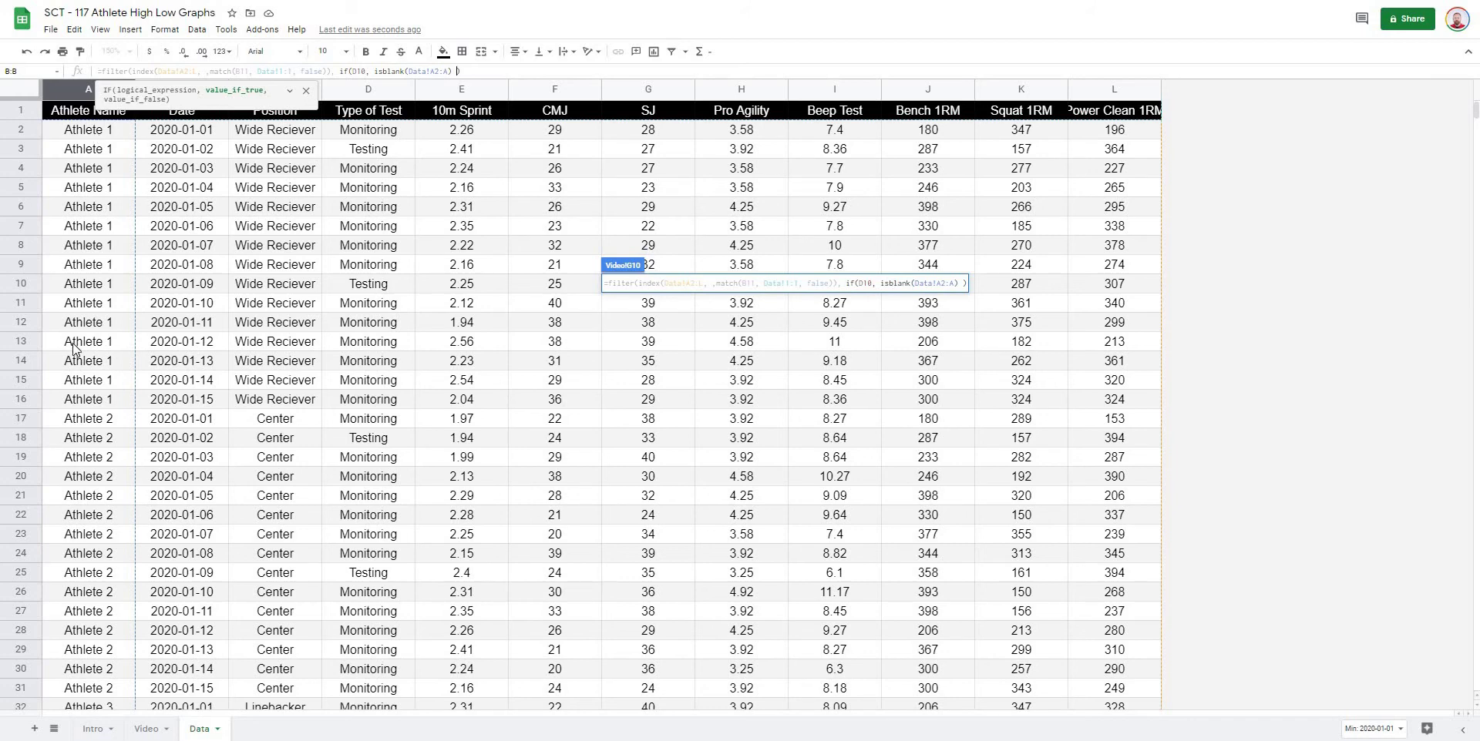
type("= false")
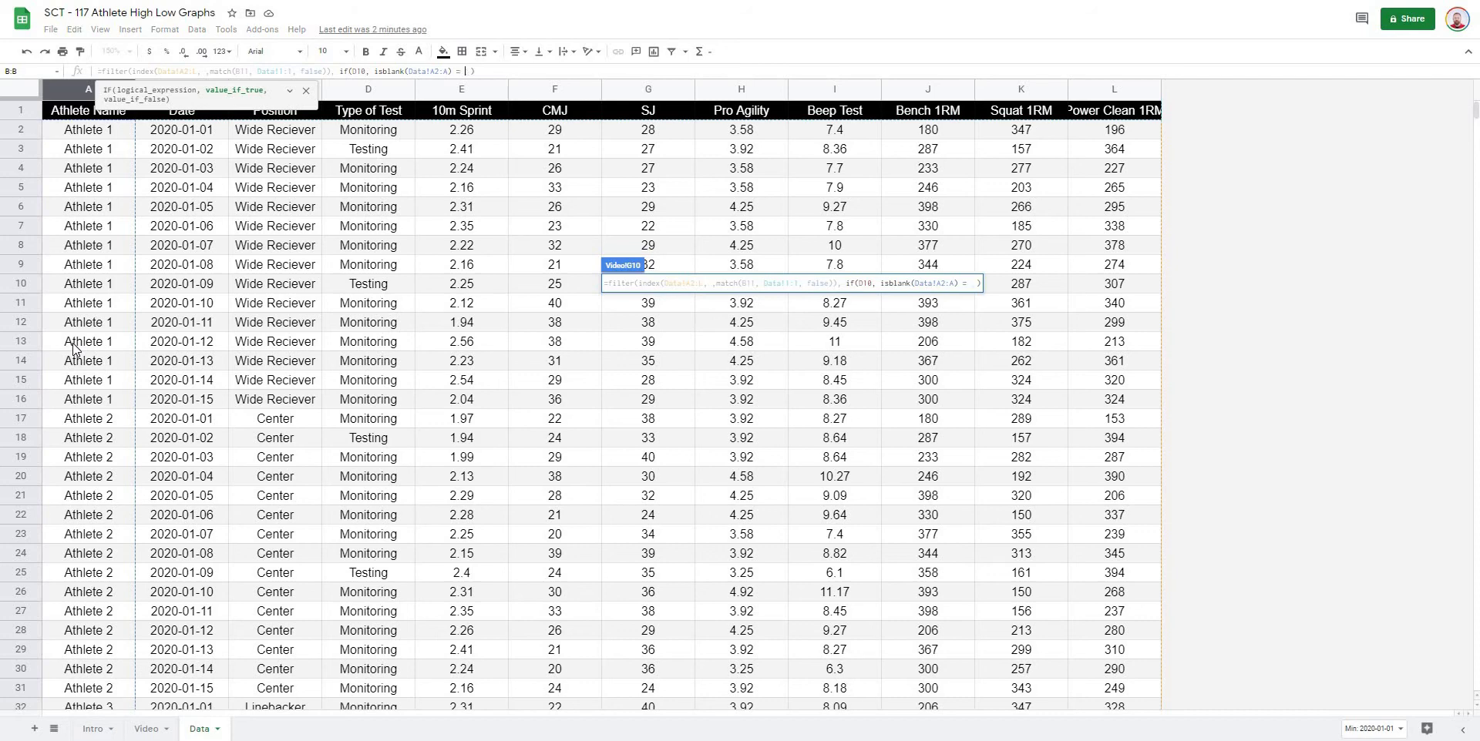
type(")")
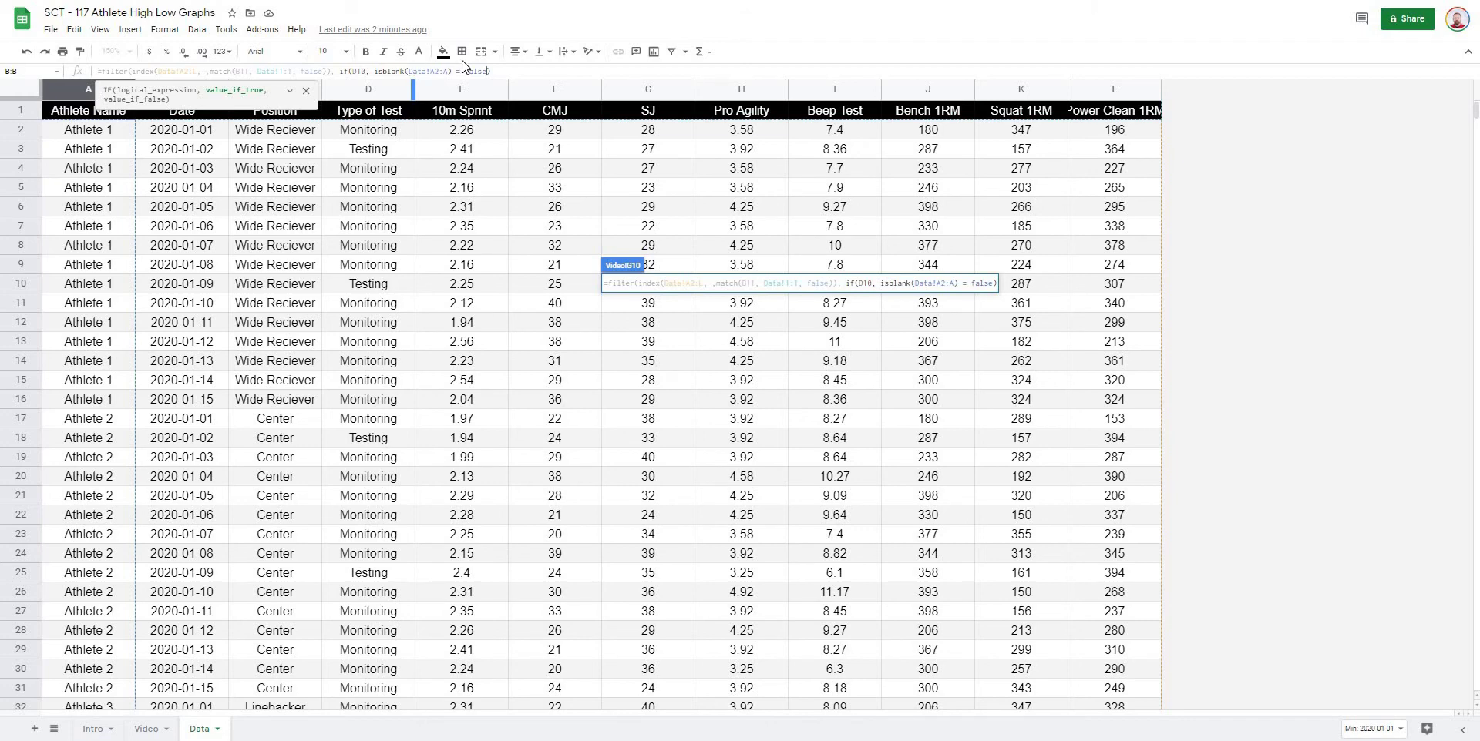
Step: Set the IF's false value to Data!A2:A = E3, then close and enter the G10 formula
type(",")
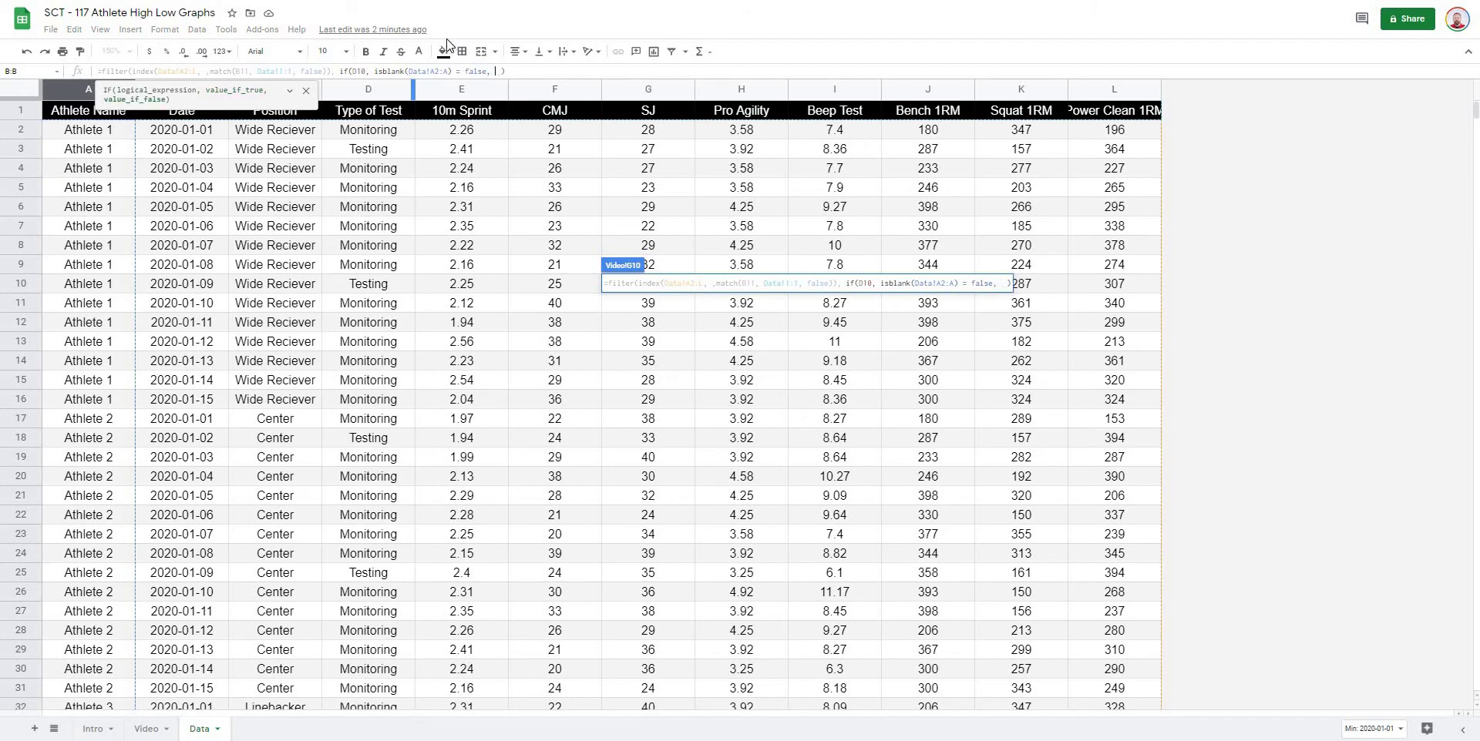
left_click(73, 90)
type("2:A")
left_click(538, 71)
type("=")
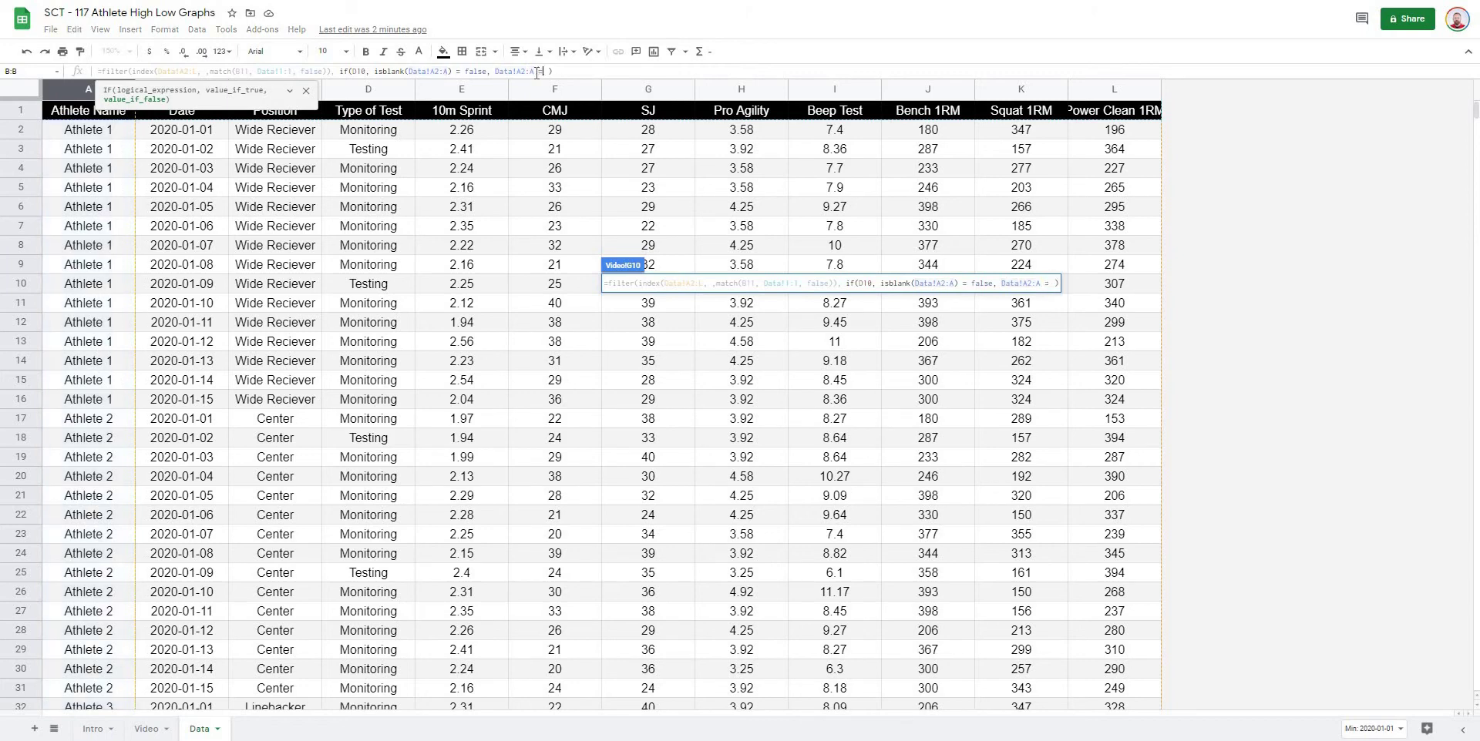
left_click(147, 728)
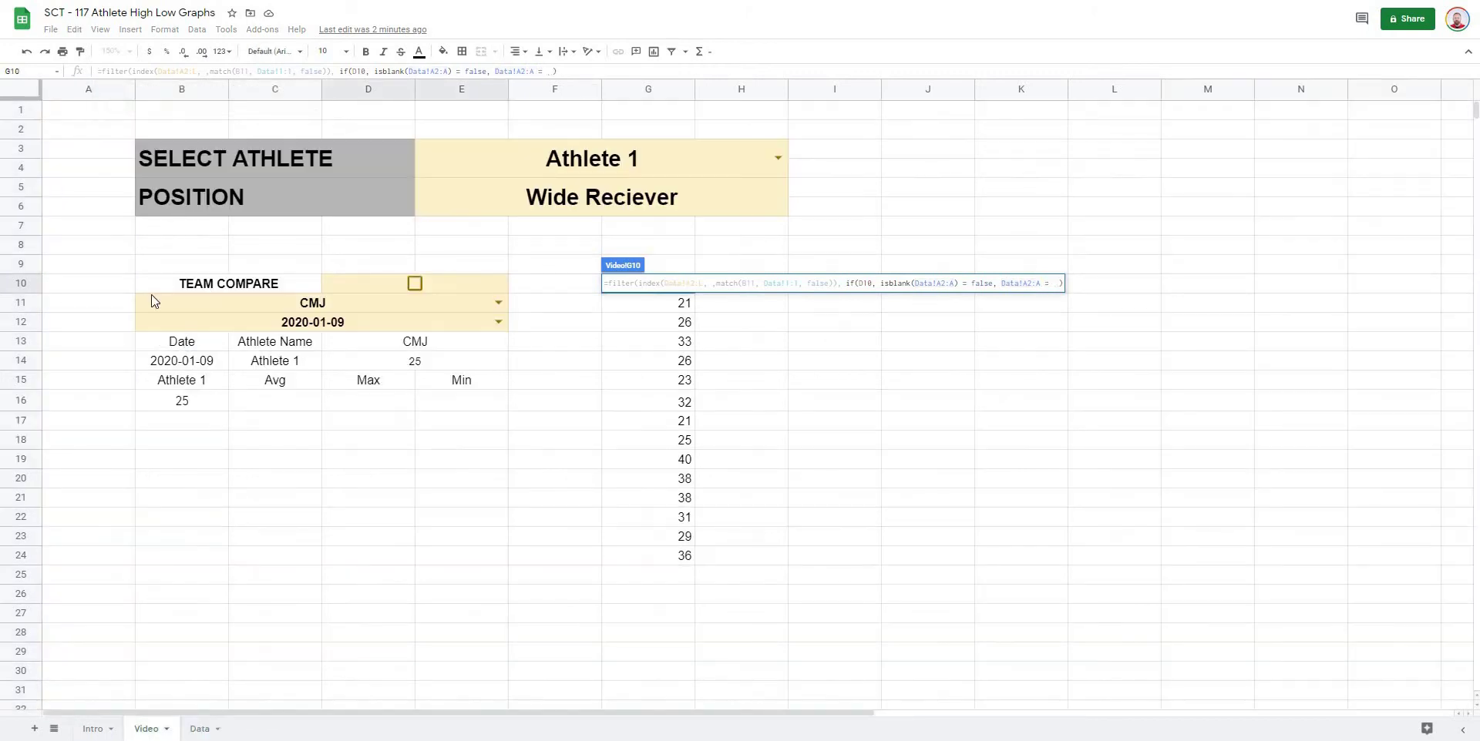
left_click(497, 157)
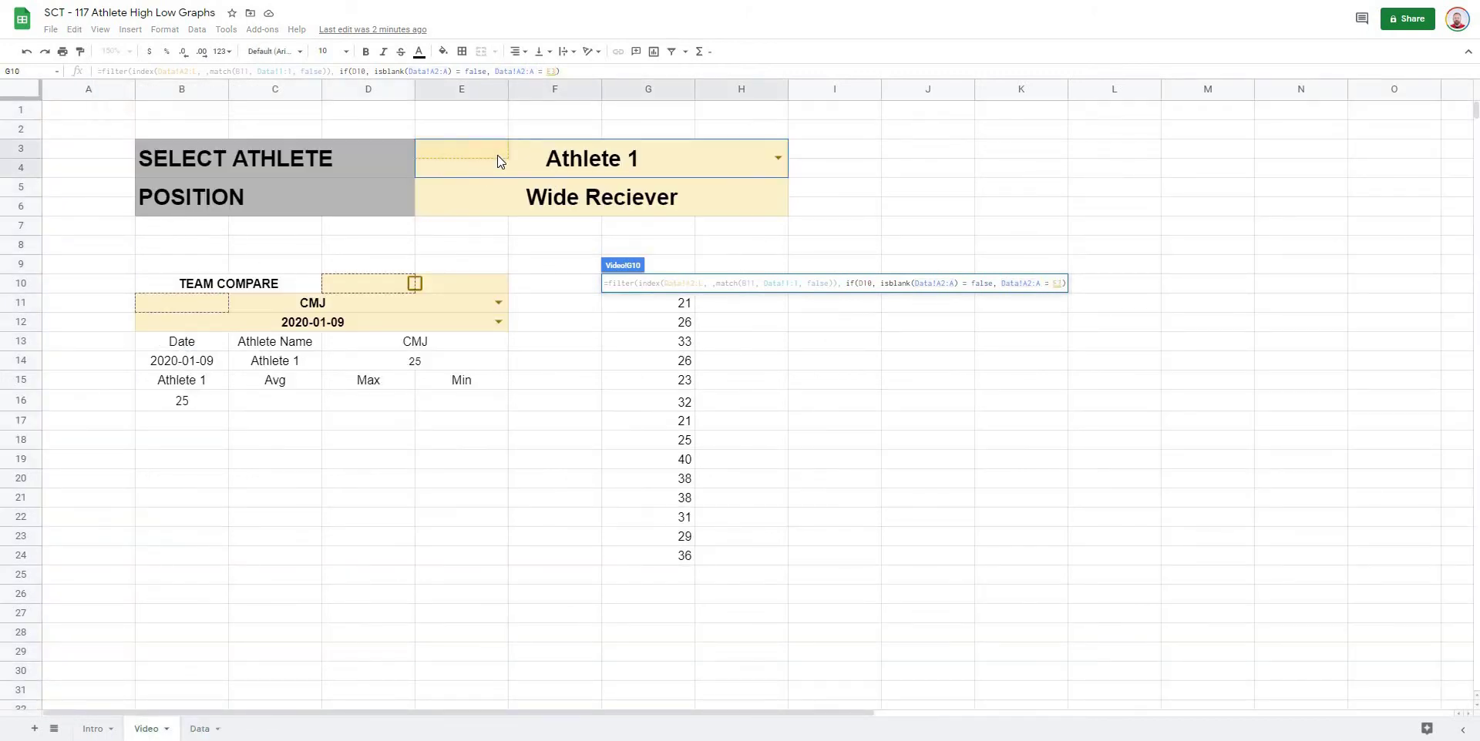
left_click(560, 70)
type(")")
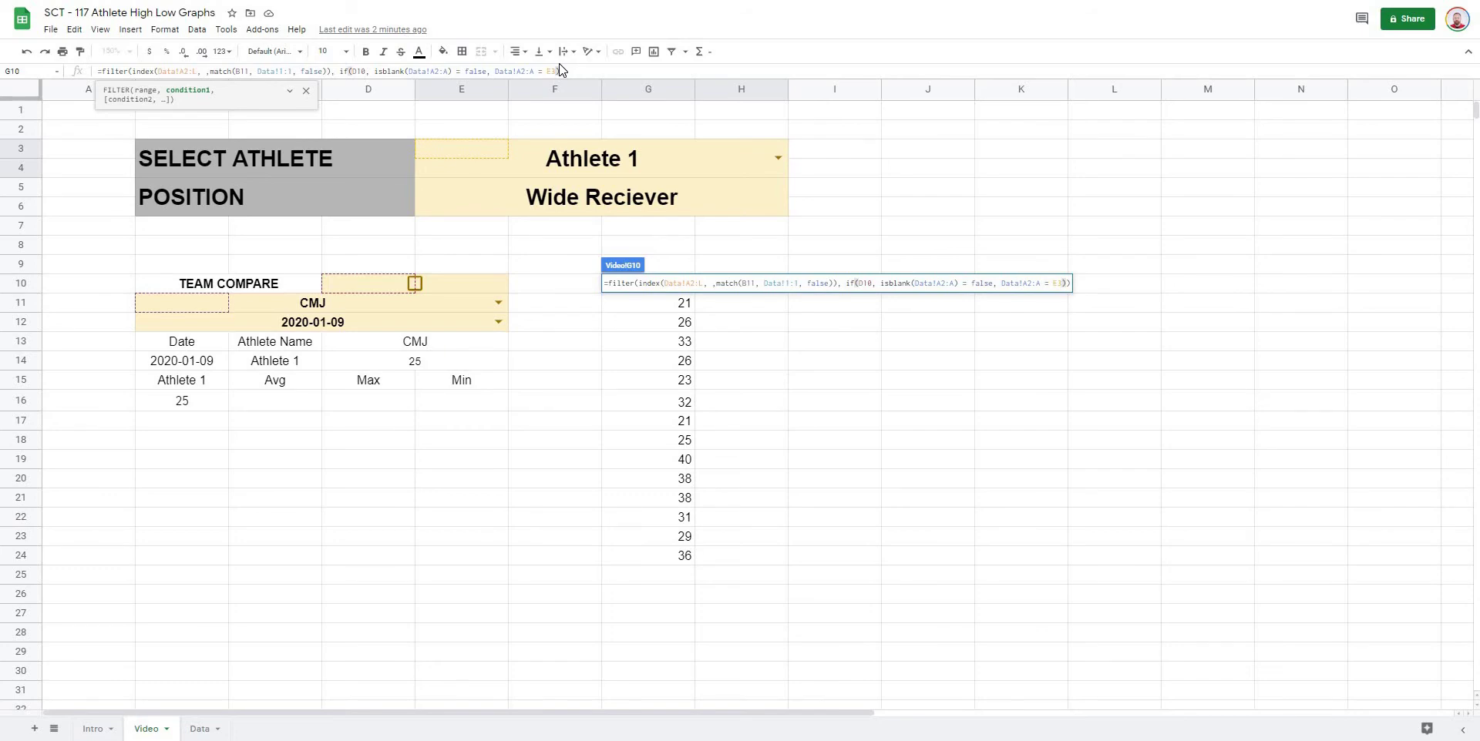
key("Return")
Step: Test the G10 formula by turning team compare on, reviewing the listed values in column G, and turning it off again
left_click(1056, 397)
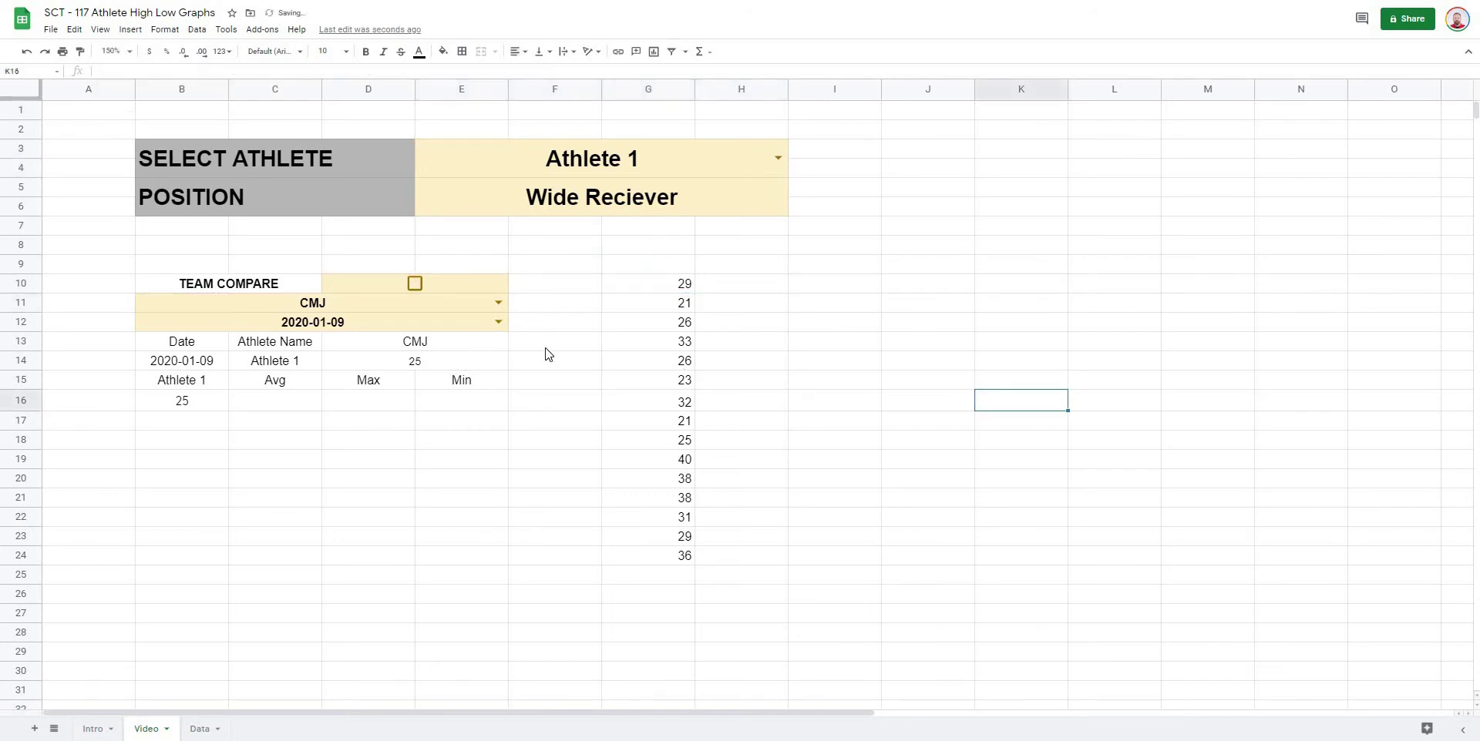
left_click(415, 283)
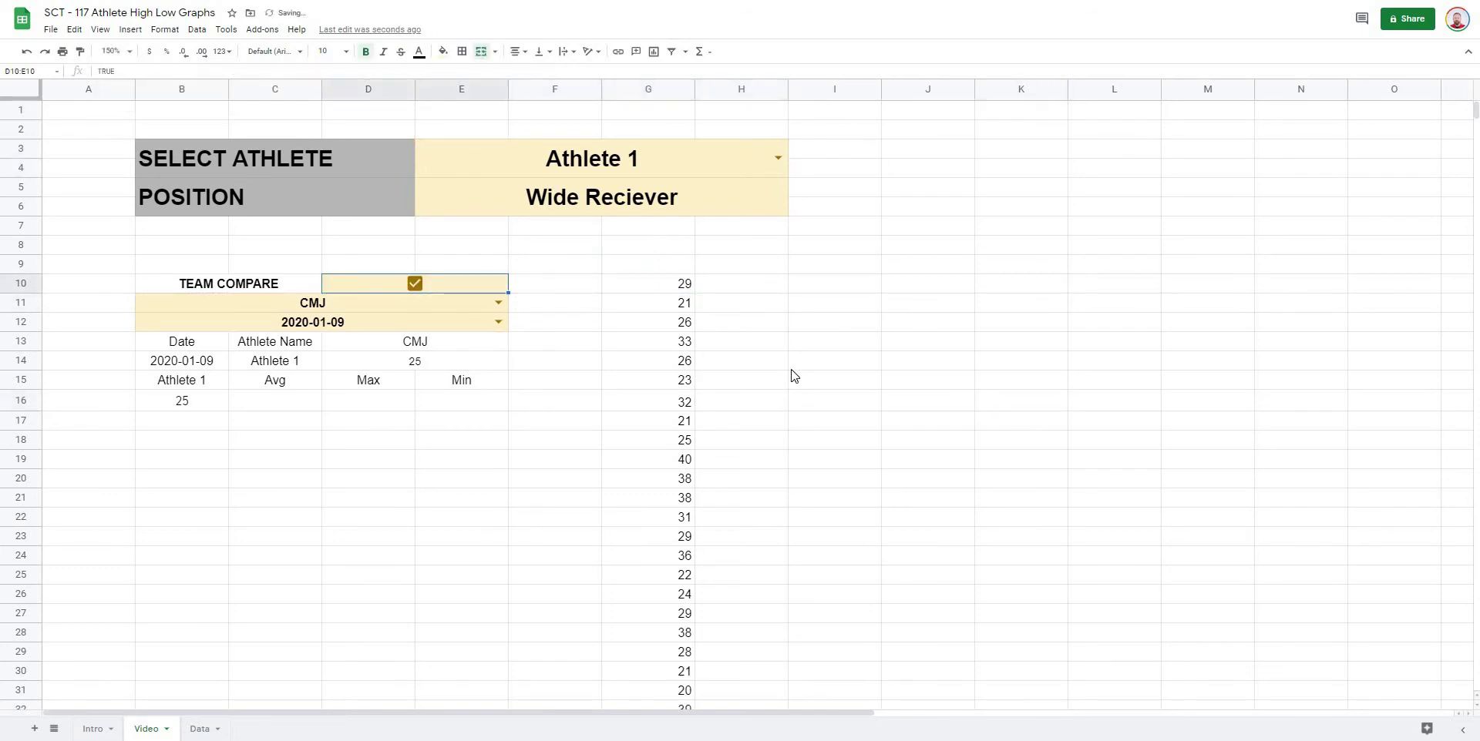
scroll(794, 375, "down", 2)
scroll(794, 375, "down", 5)
scroll(790, 386, "up", 10)
left_click(414, 284)
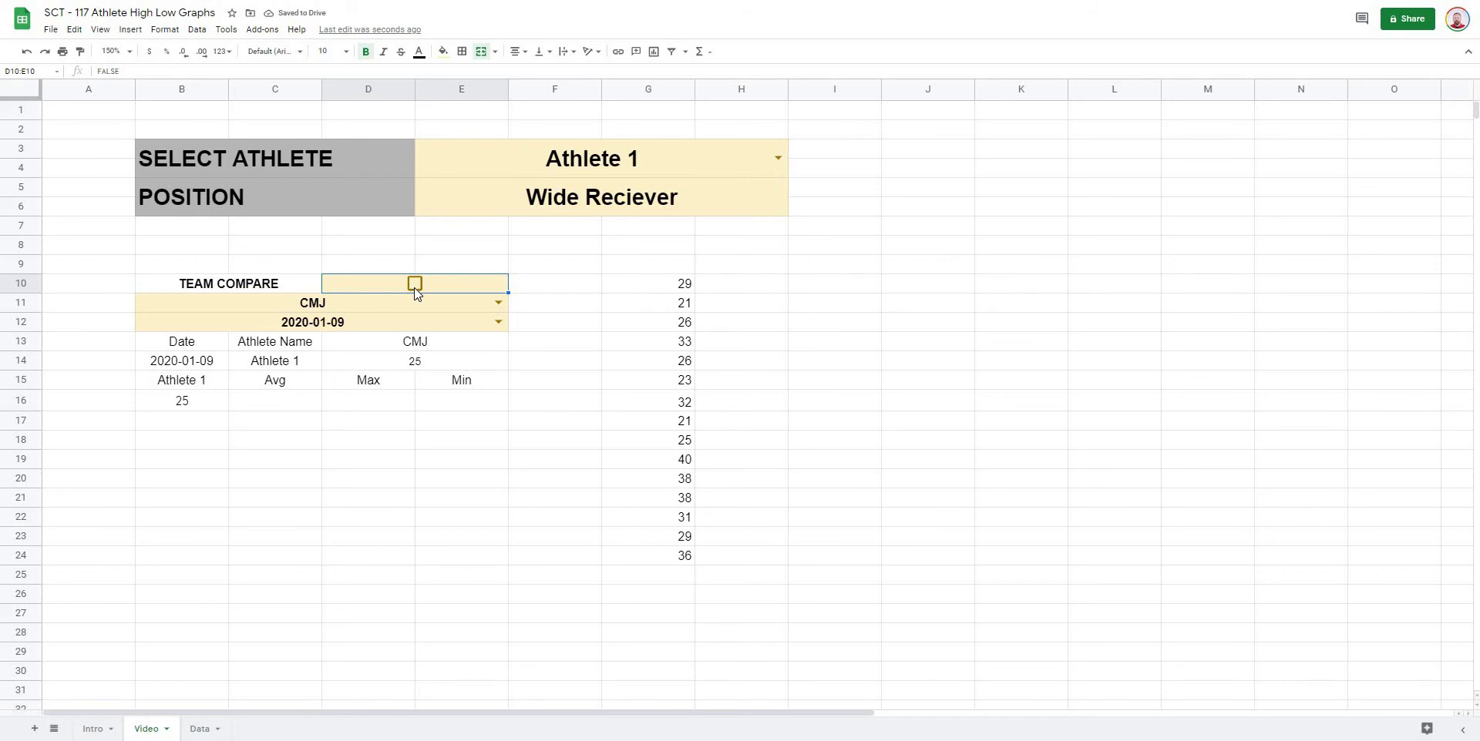
Step: Examine the IF condition in the G10 formula, including its ISBLANK true branch and athlete-match false branch
left_click(654, 287)
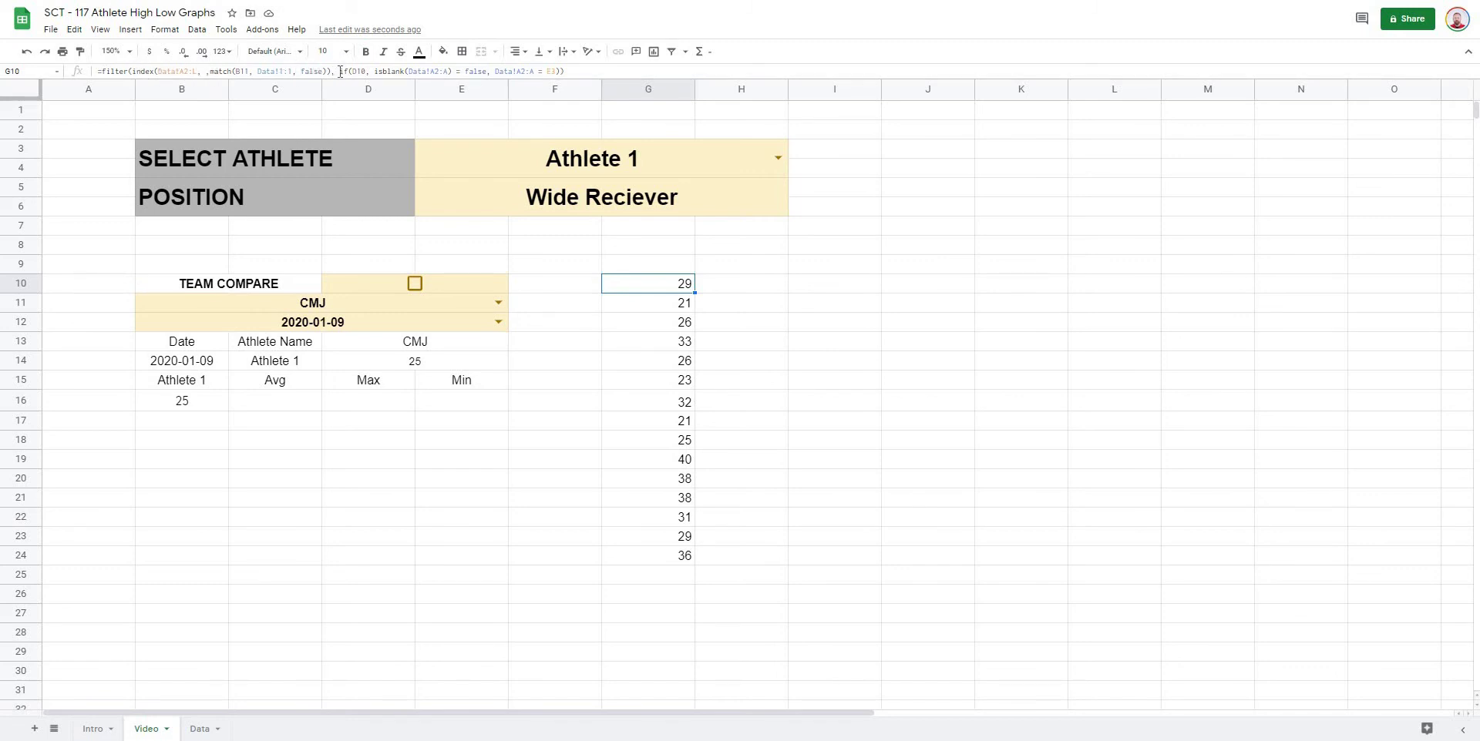
left_click_drag(341, 71, 560, 70)
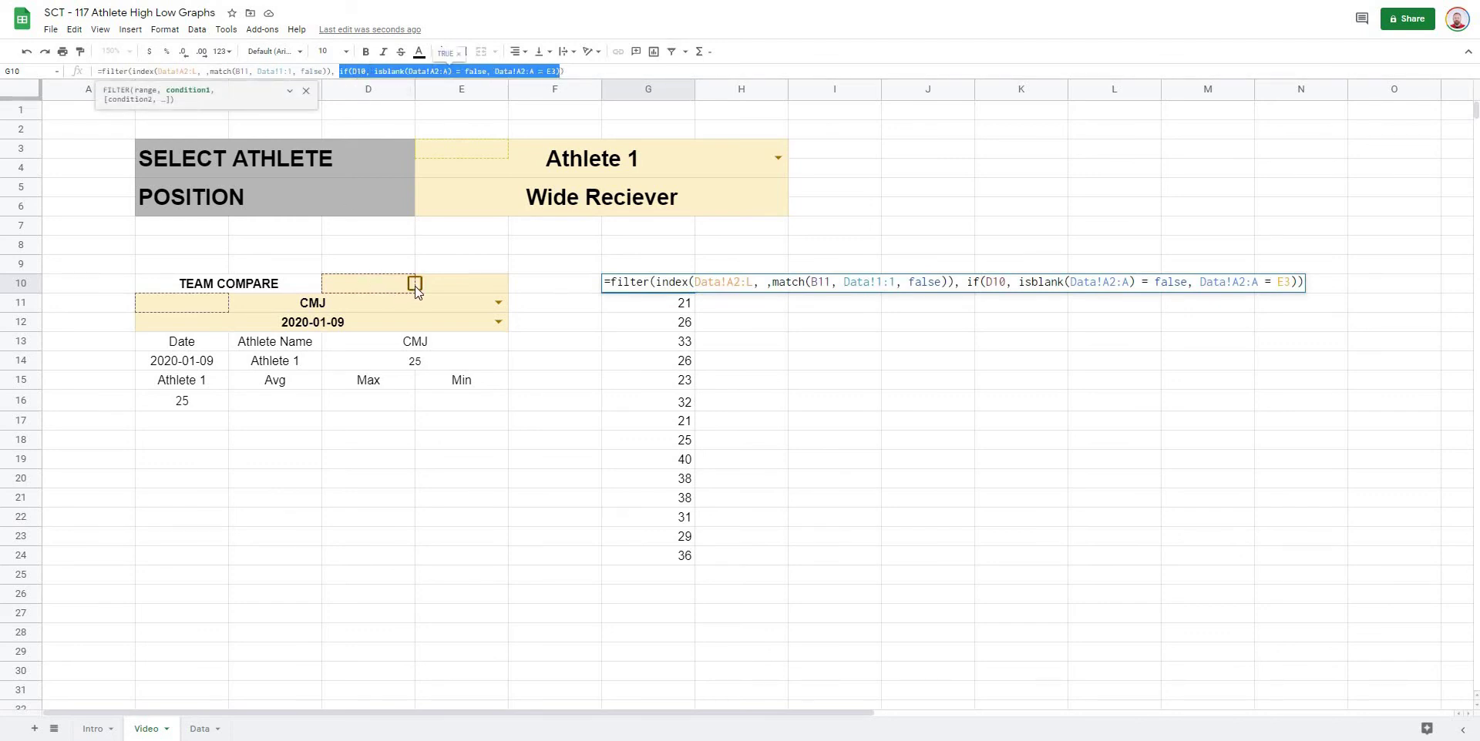
left_click(376, 71)
left_click_drag(400, 67, 464, 70)
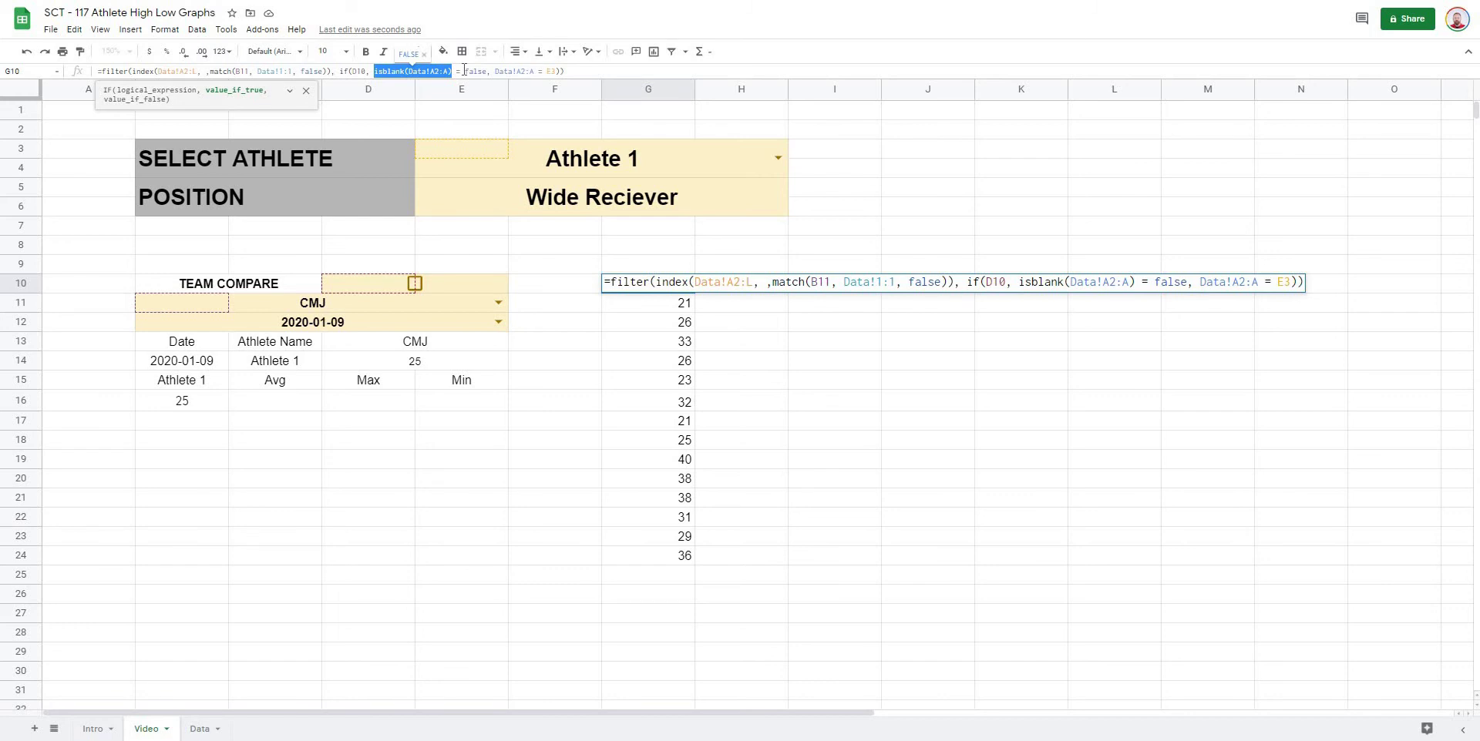
left_click(385, 71)
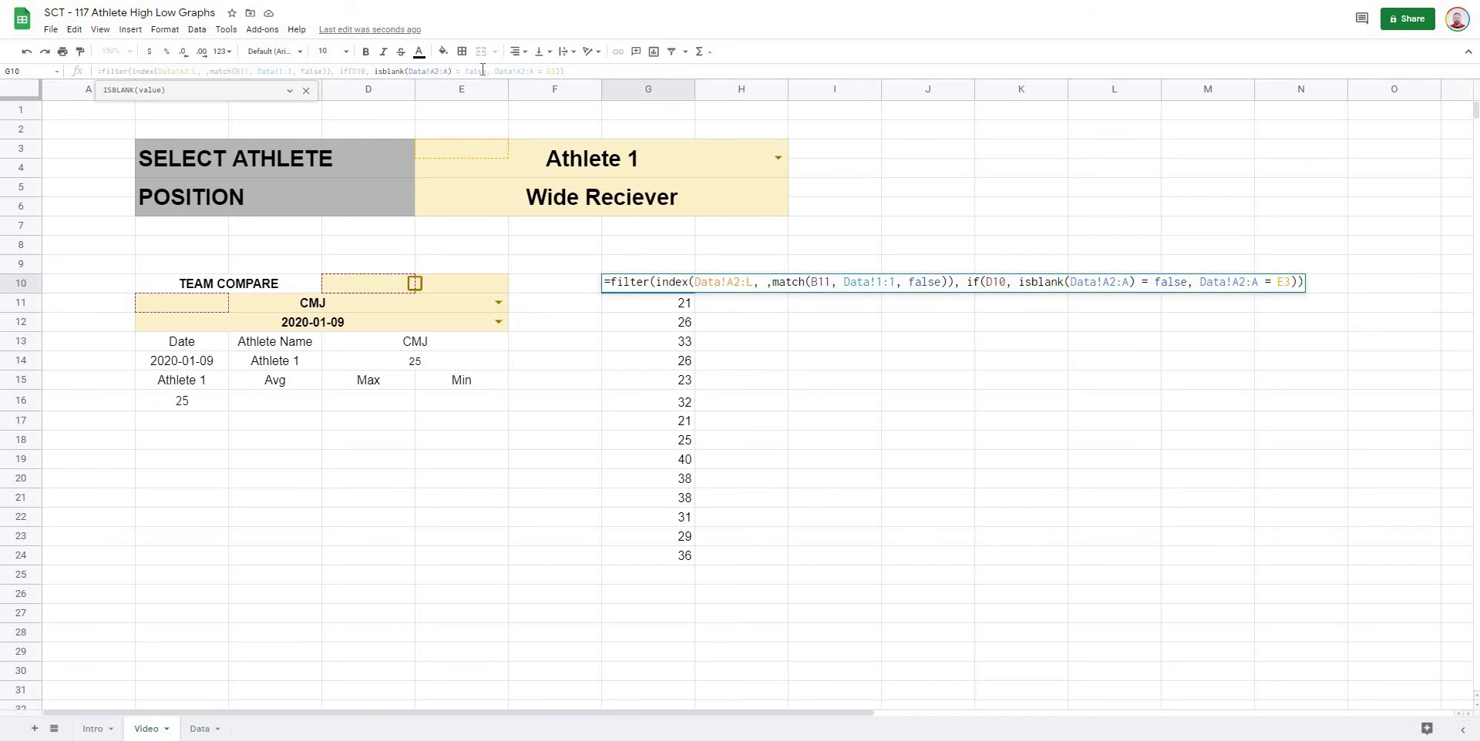
left_click_drag(495, 70, 555, 70)
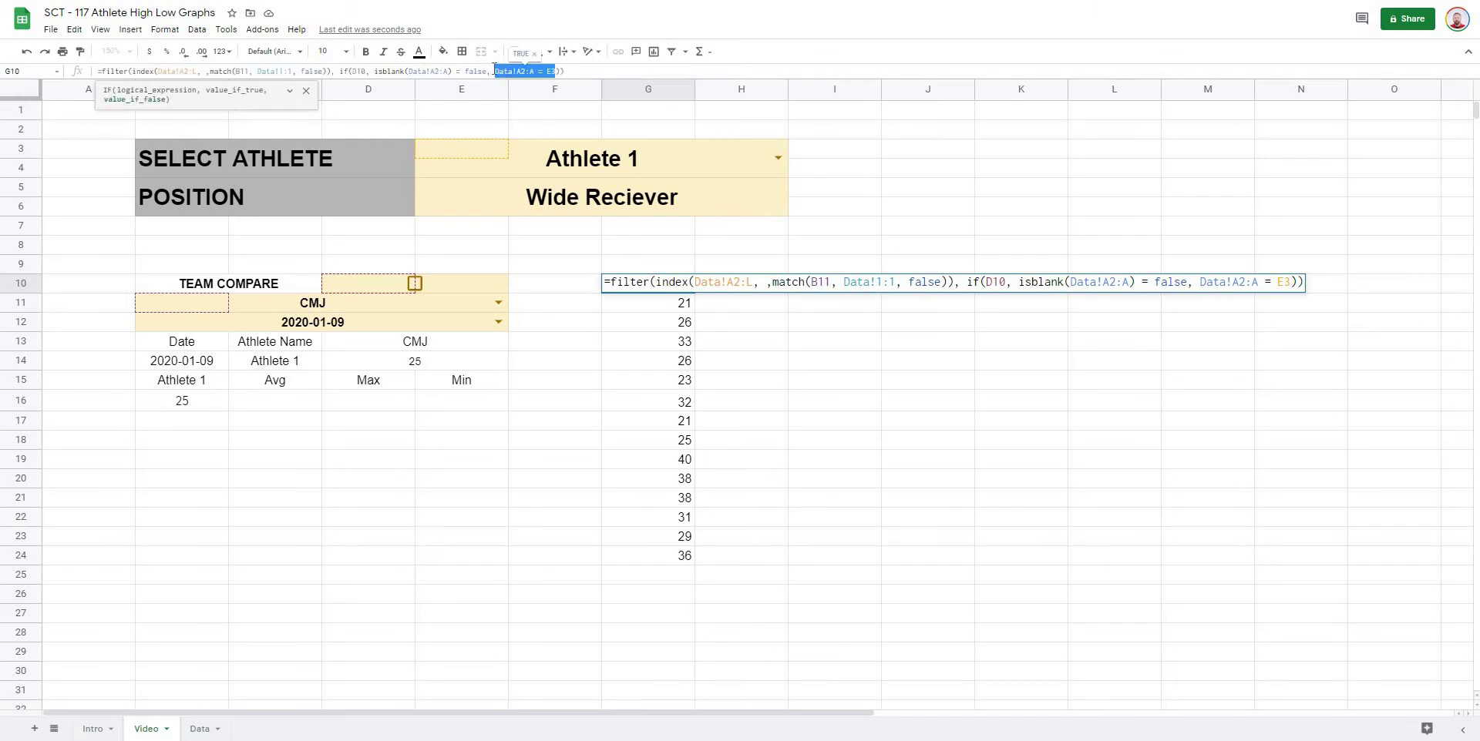
Step: Add a second FILTER condition to G10 requiring Data!B2:B <= B12, the selected date, and enter the formula
left_click(560, 71)
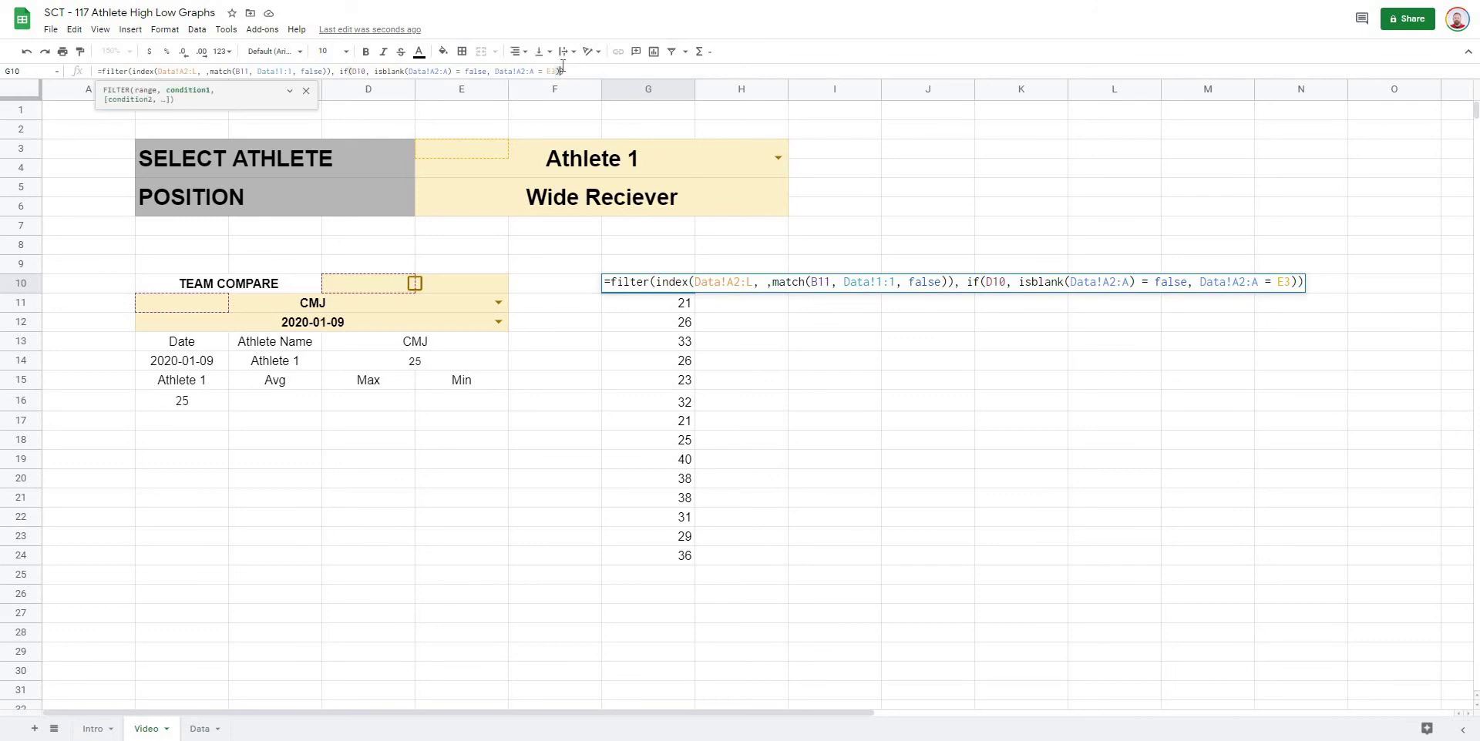
type(",")
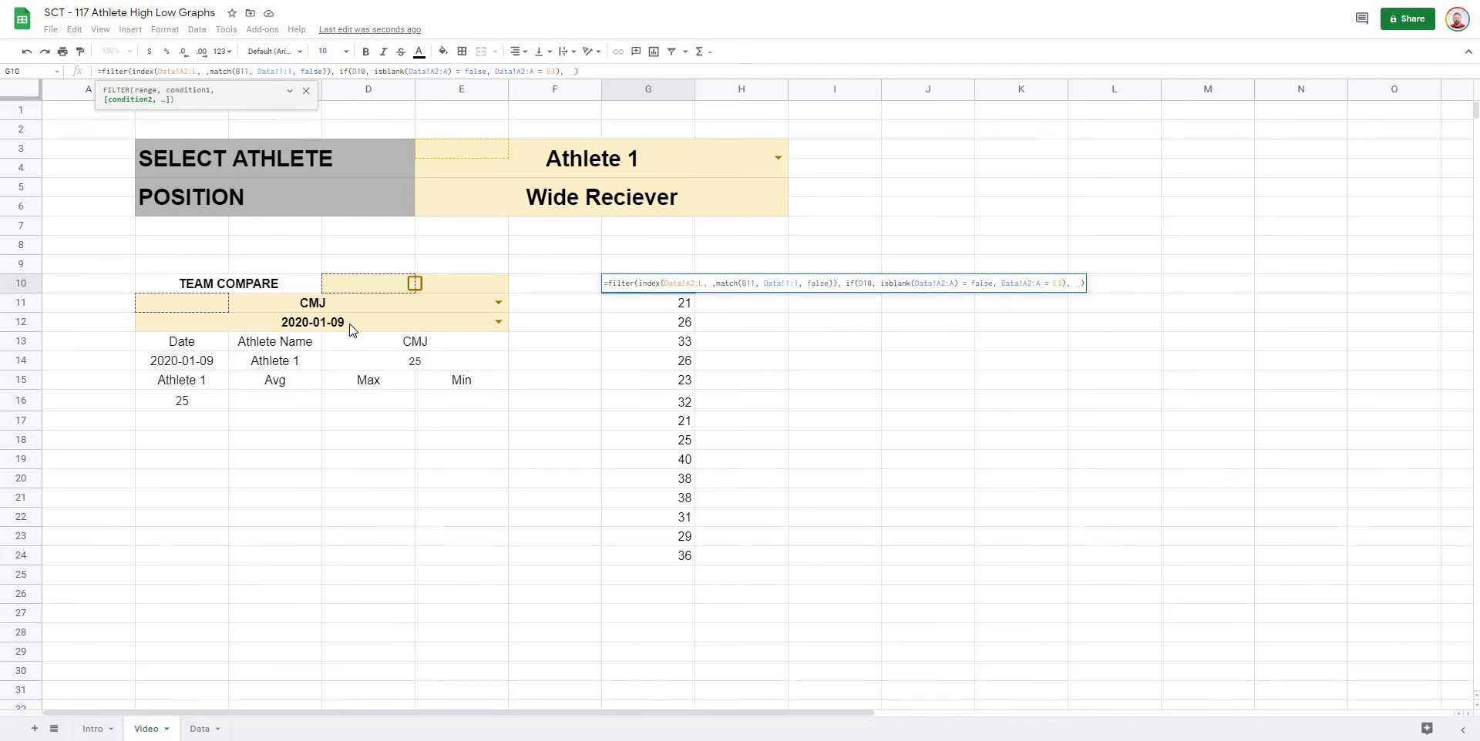
left_click(200, 729)
left_click(181, 89)
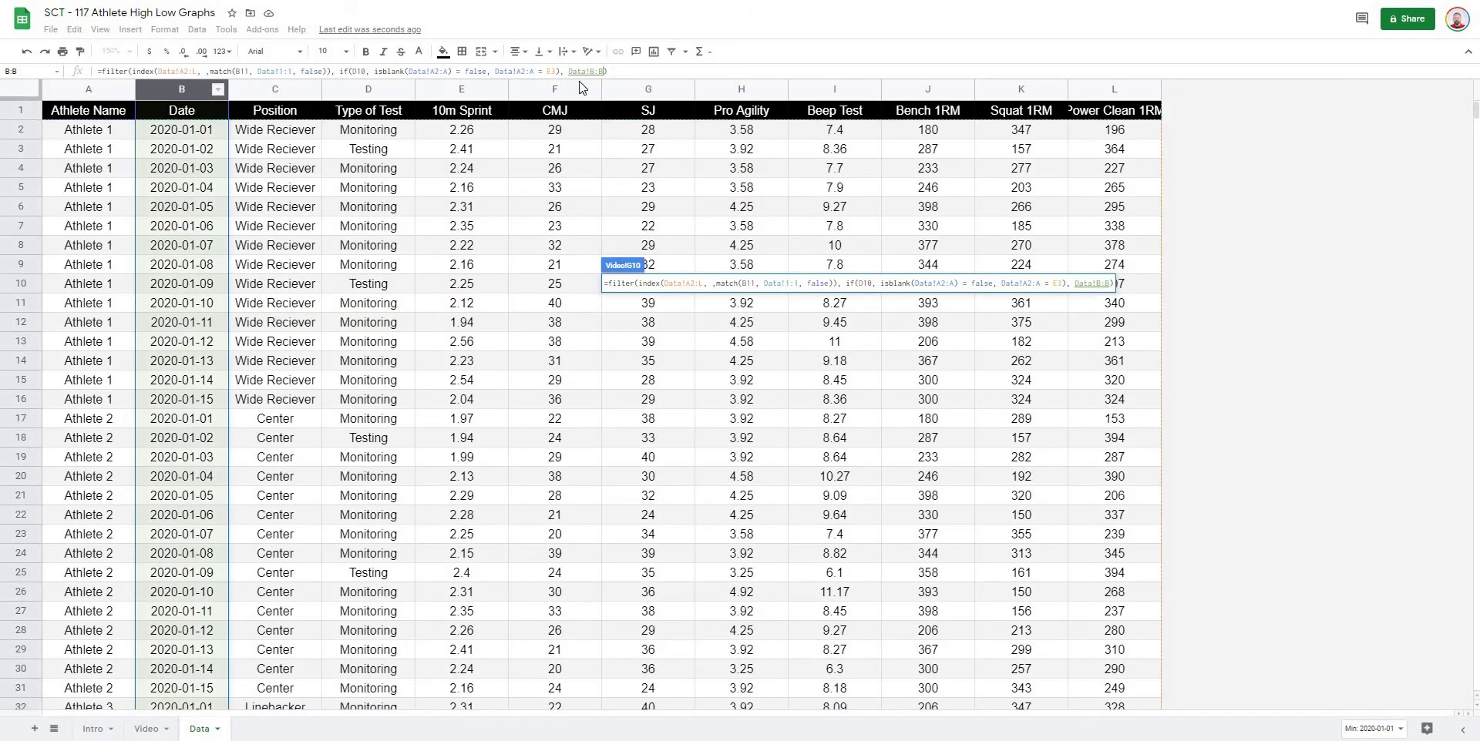
left_click(597, 71)
type("2:B")
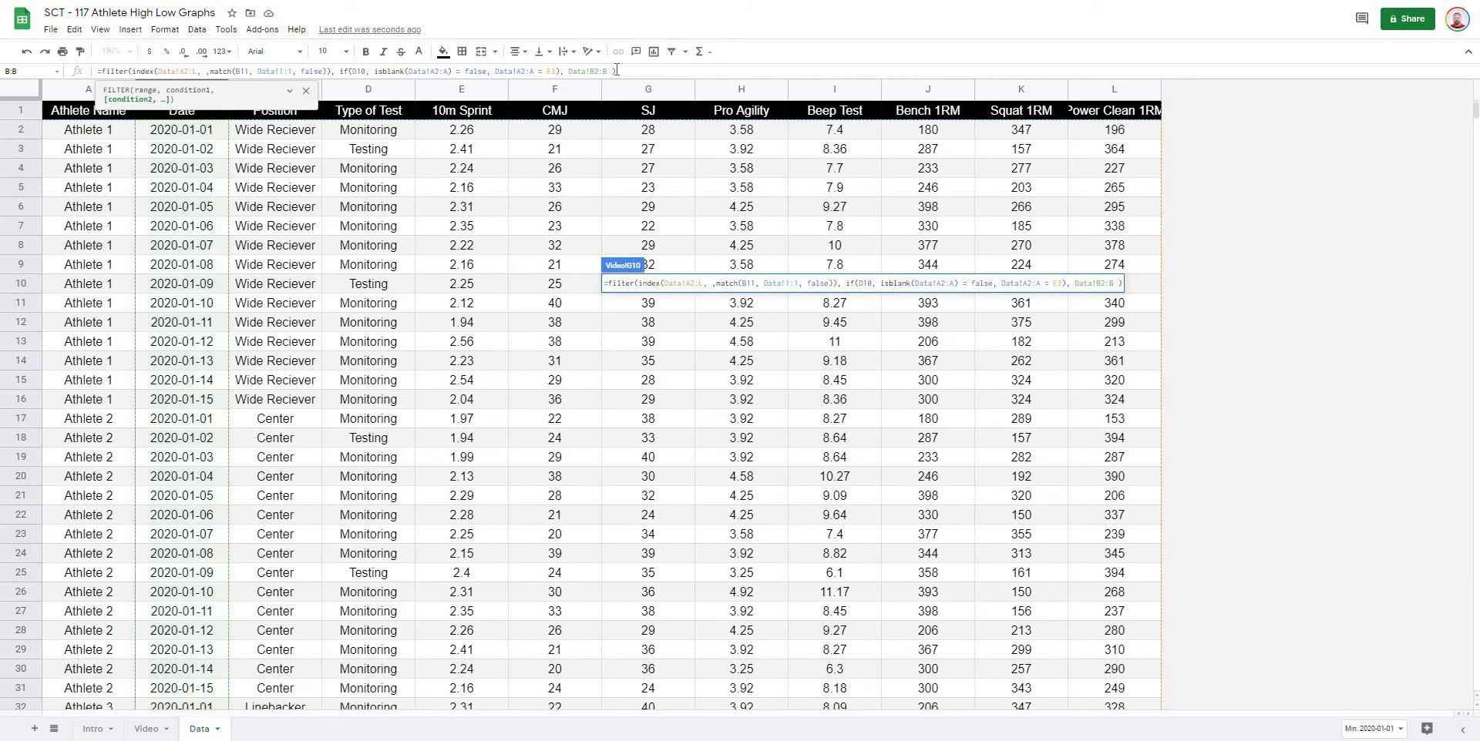
type(" <")
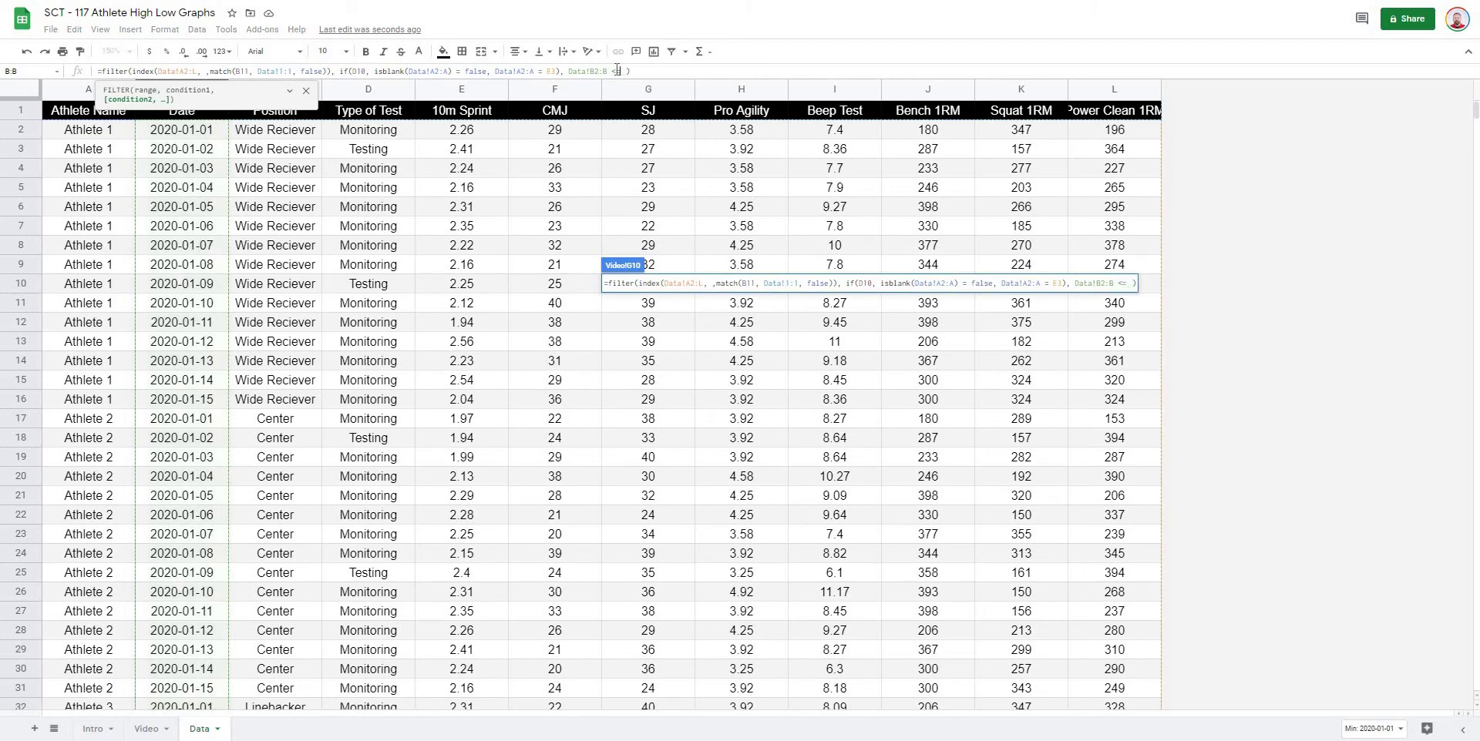
type("=")
left_click(146, 729)
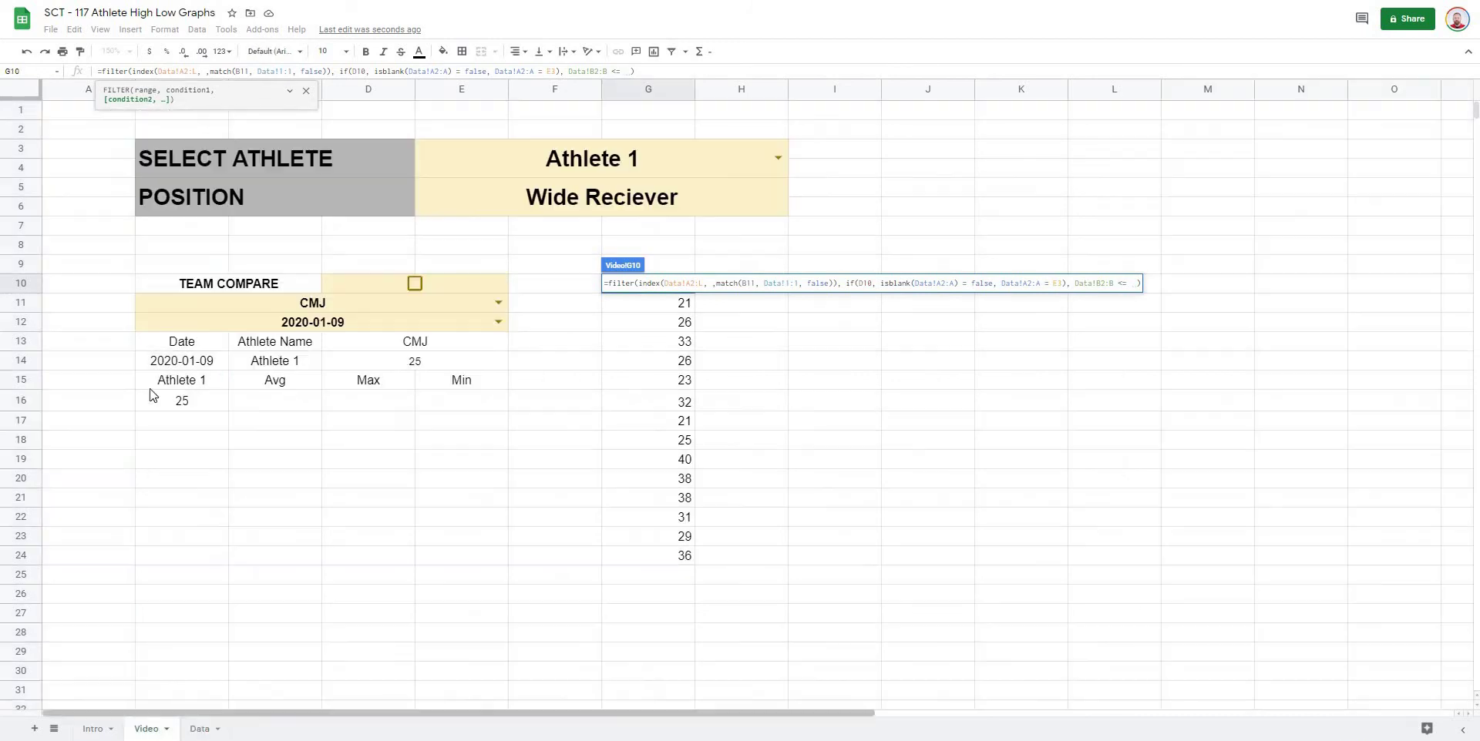
left_click(178, 322)
key("Return")
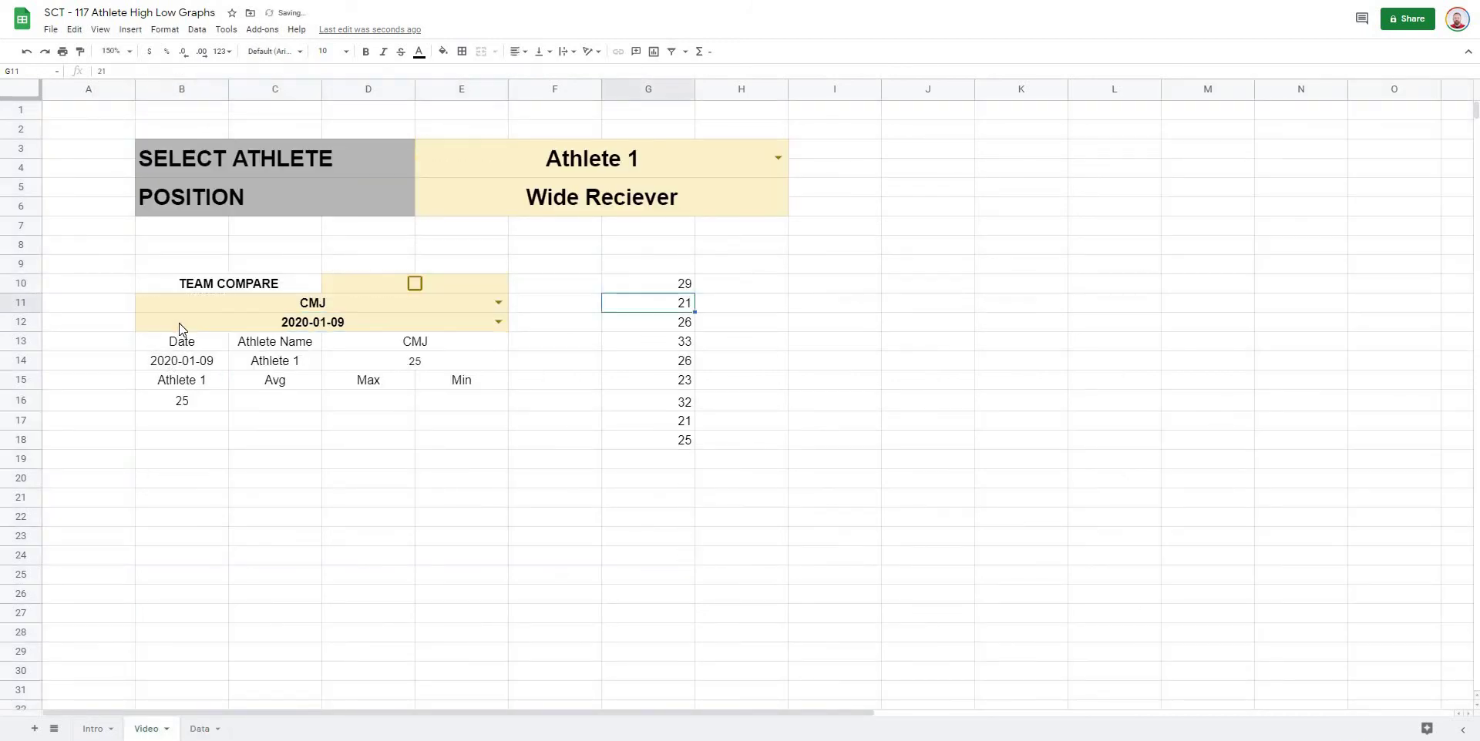
Step: Change the selected date in B12 to 2020-01-15
left_click(886, 327)
left_click(498, 322)
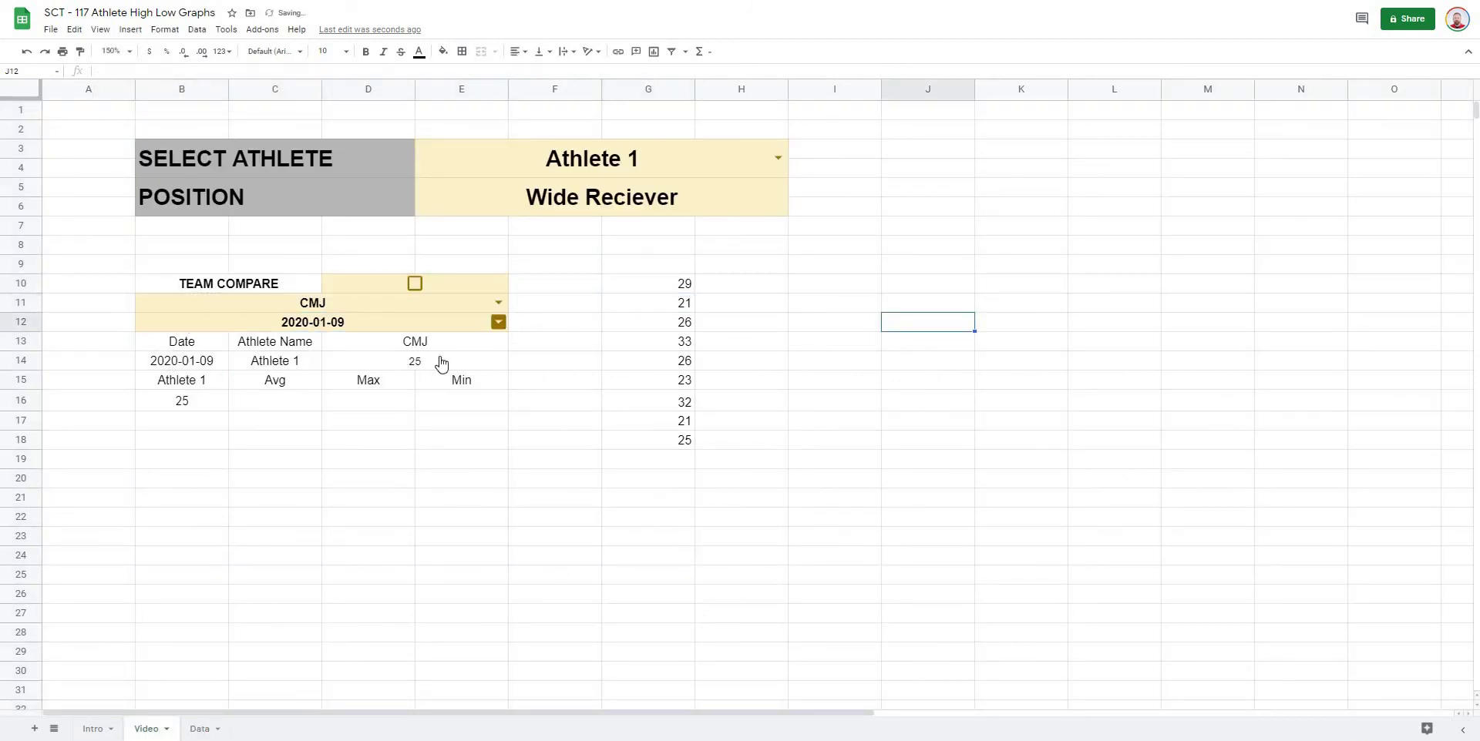
left_click(274, 559)
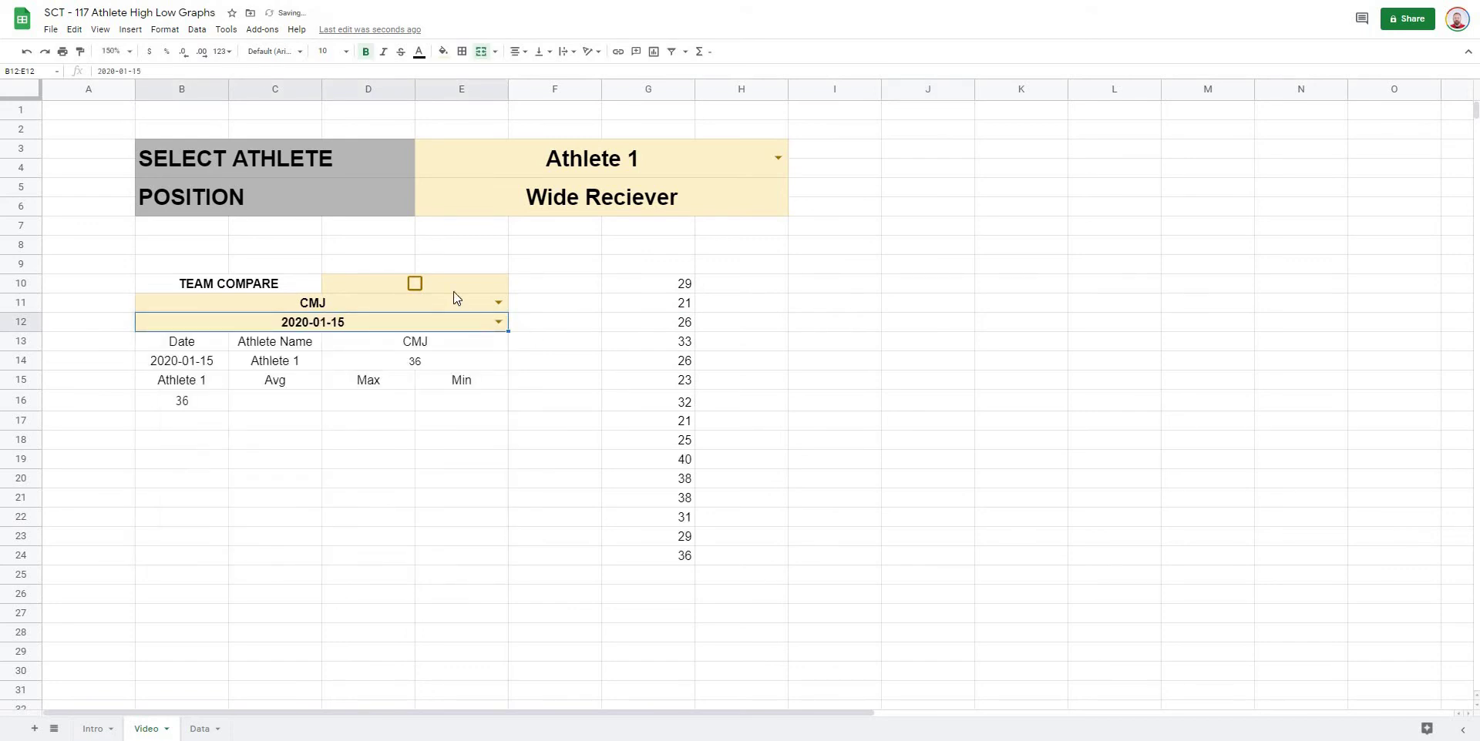
Step: Change the selected date in B12 to 2020-01-07 with team compare left off
left_click(414, 282)
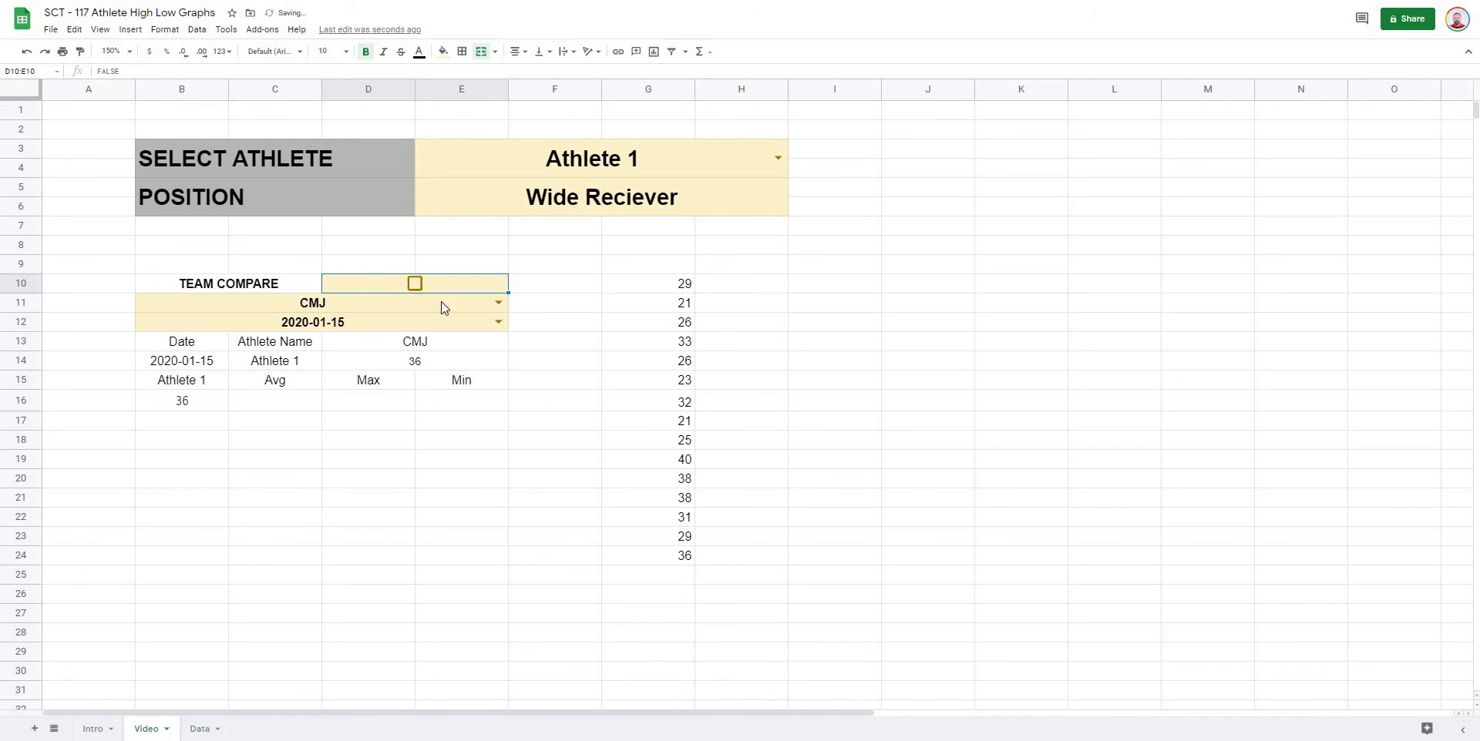
left_click(498, 322)
left_click(235, 435)
left_click(832, 385)
Step: Review the date-filtered values in column G and the FILTER formula in G10 that produces them
left_click(638, 271)
left_click(639, 284)
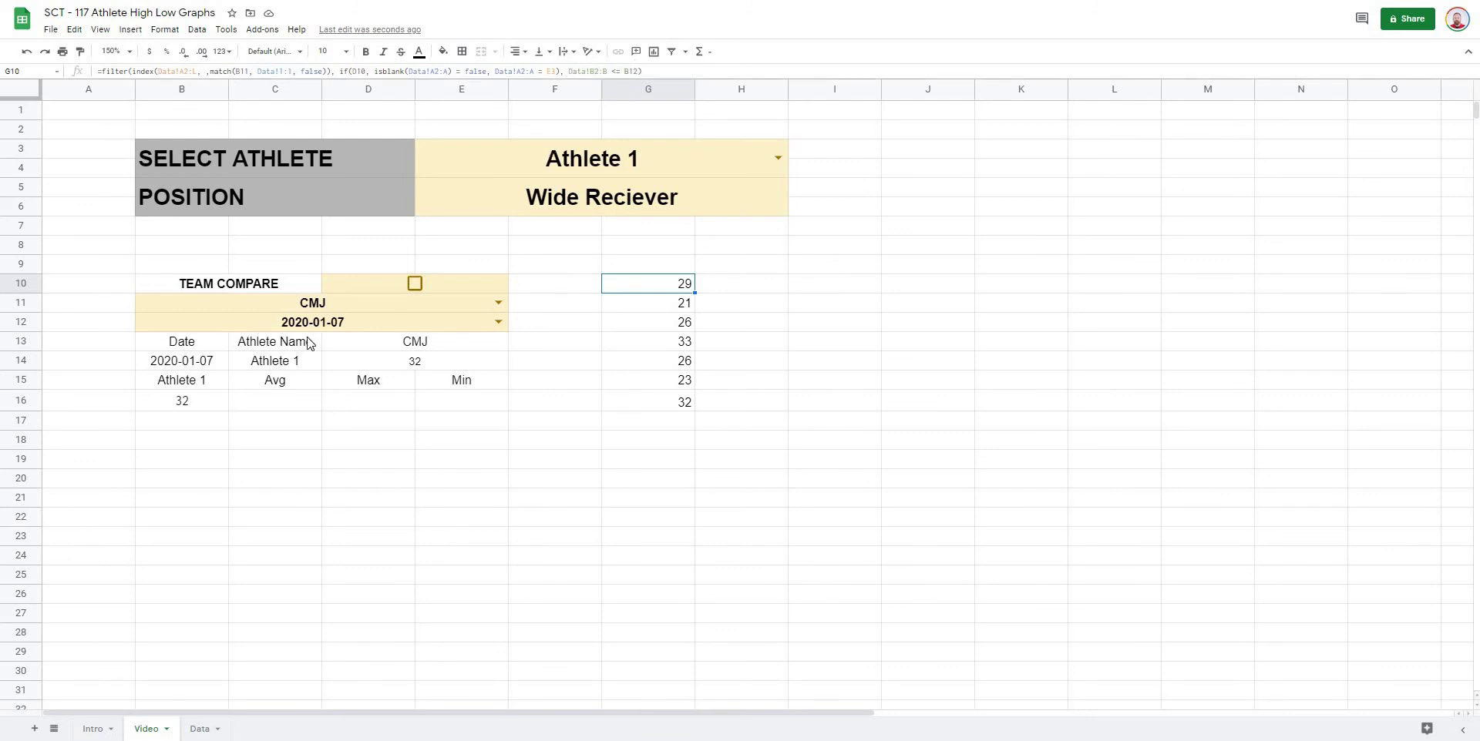
left_click(642, 69)
key("Return")
left_click(814, 308)
left_click(649, 287)
left_click_drag(650, 297, 650, 404)
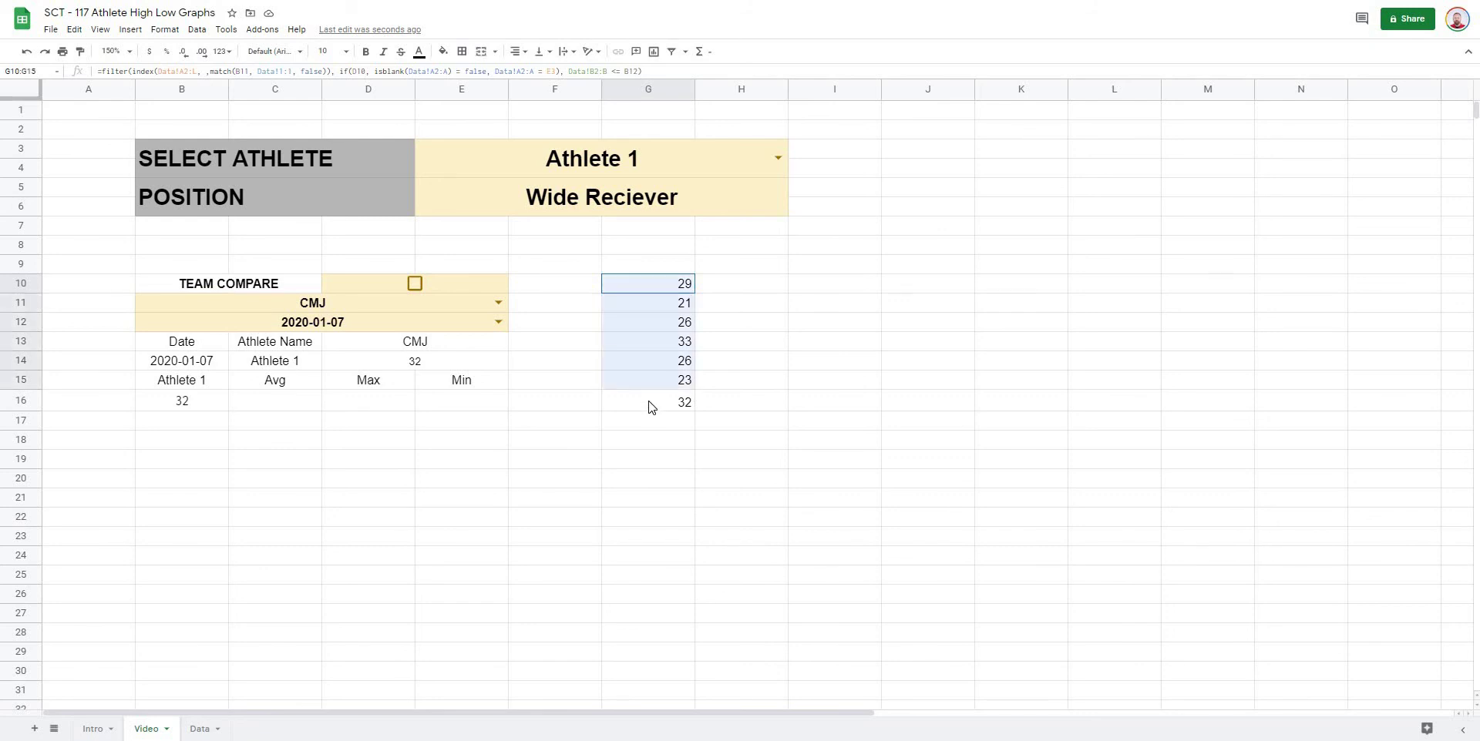
left_click(739, 387)
left_click(651, 286)
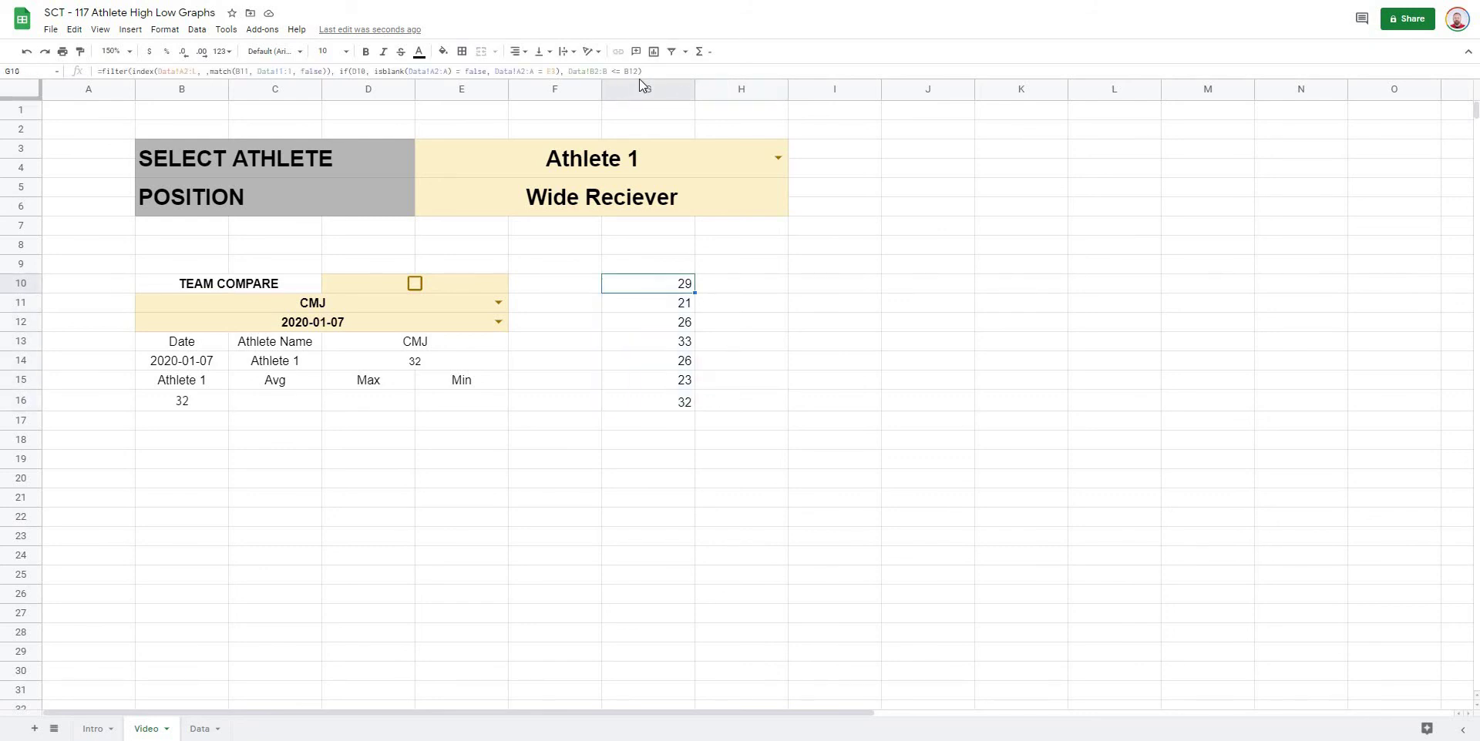
Step: Copy the FILTER expression from G10 without its equals sign and enter it wrapped in AVERAGE in C16, under Avg
left_click(650, 71)
left_click_drag(651, 71, 107, 68)
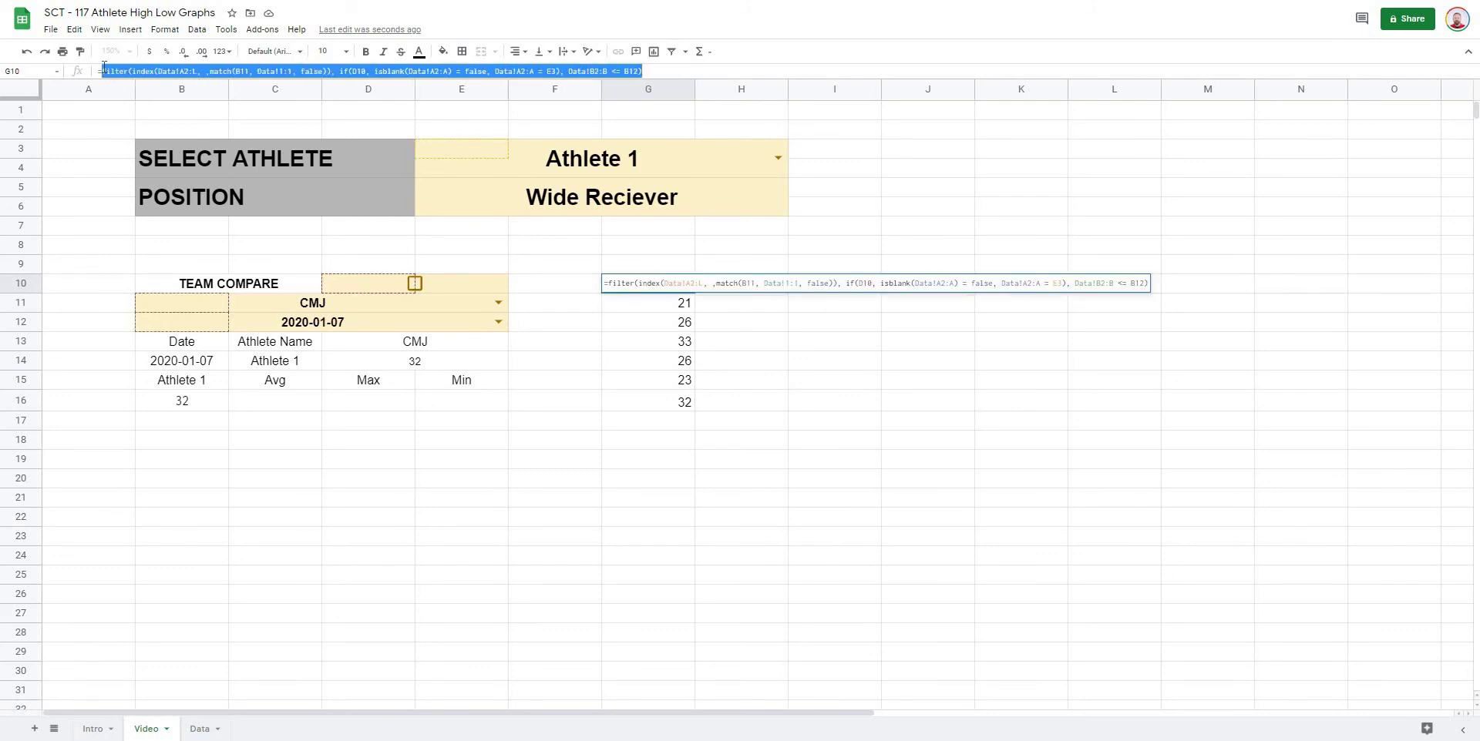
key("Escape")
left_click(276, 401)
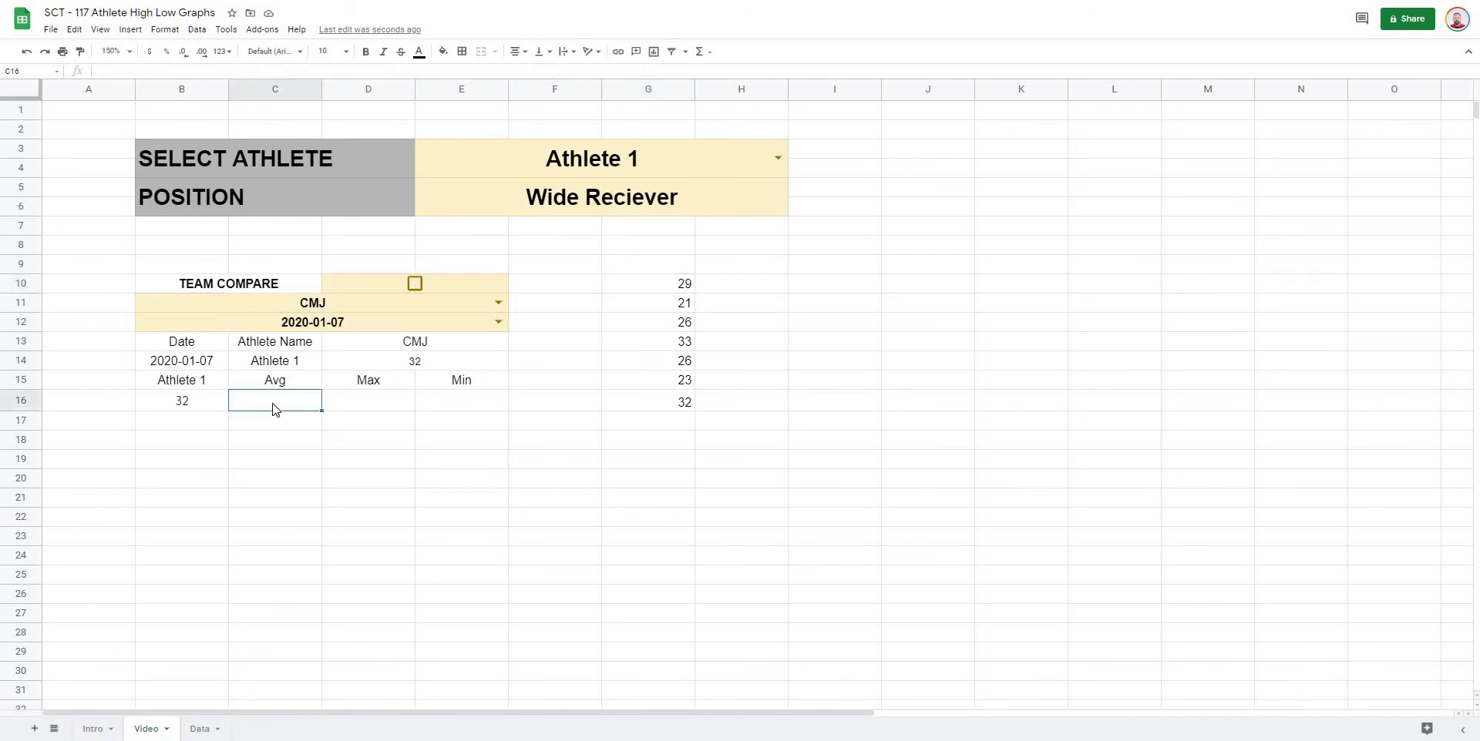
type("=average(")
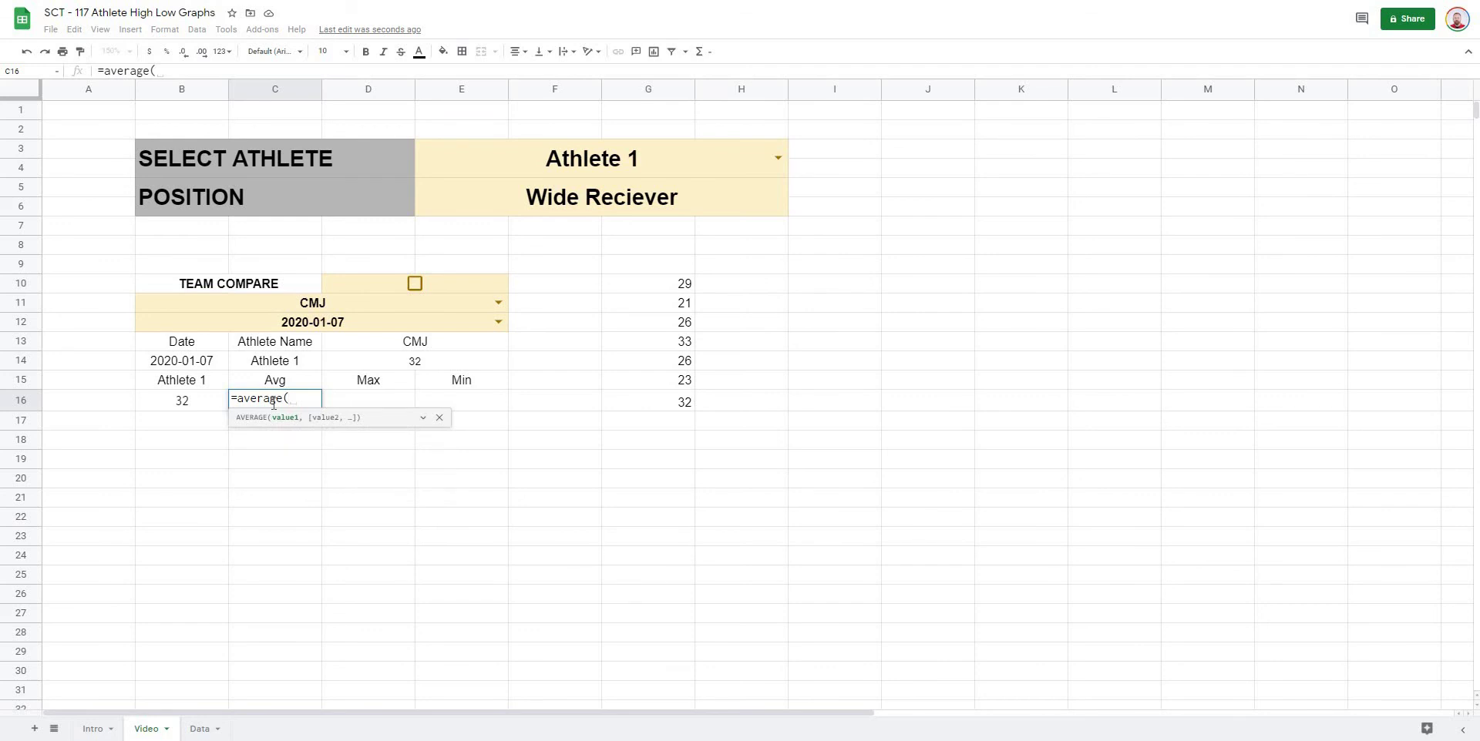
type("filter(index(Data!A2:L, ,match(B11, Data!1:1, false)), if(D10, isblank(Data!A2:A) = false, Data!A2:A = E3), Data!B2:B <= B12)")
type(")")
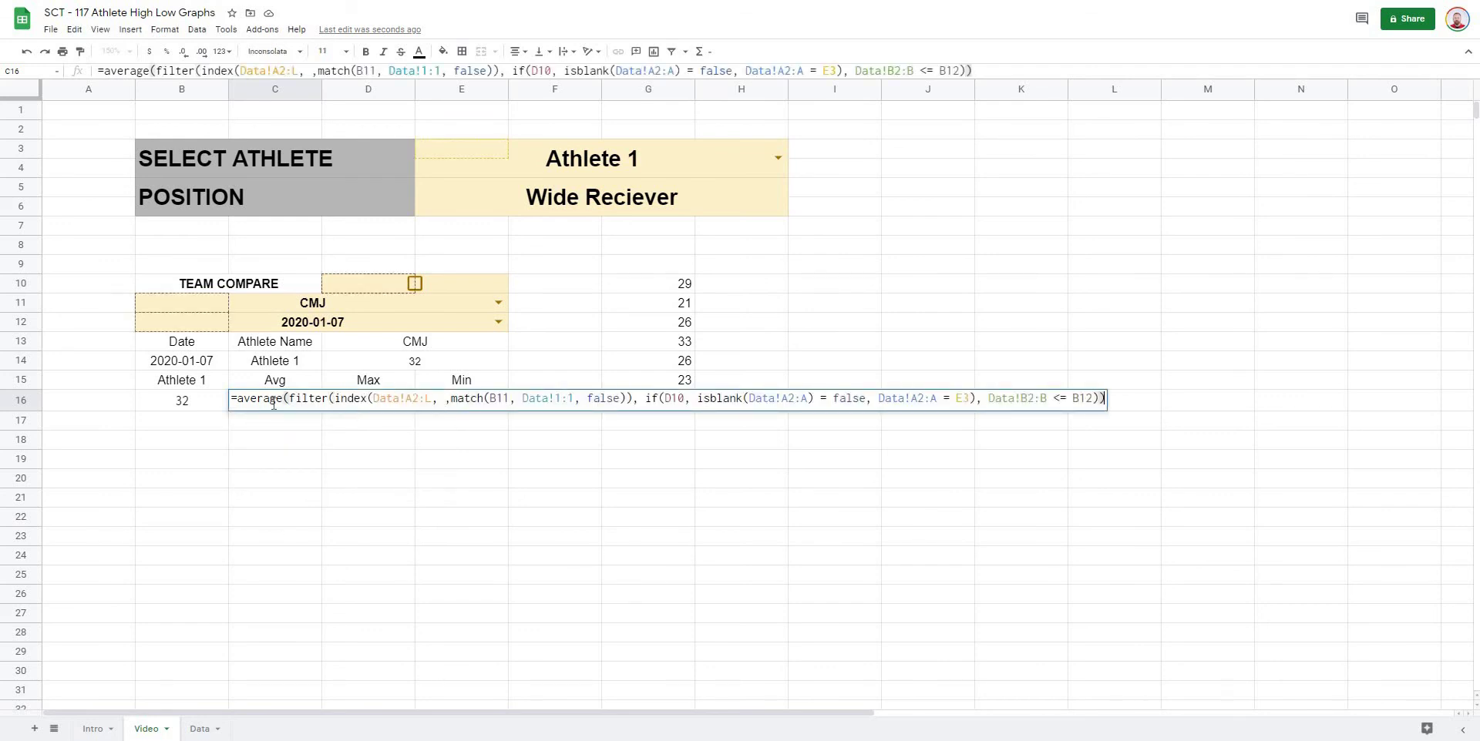
key("Return")
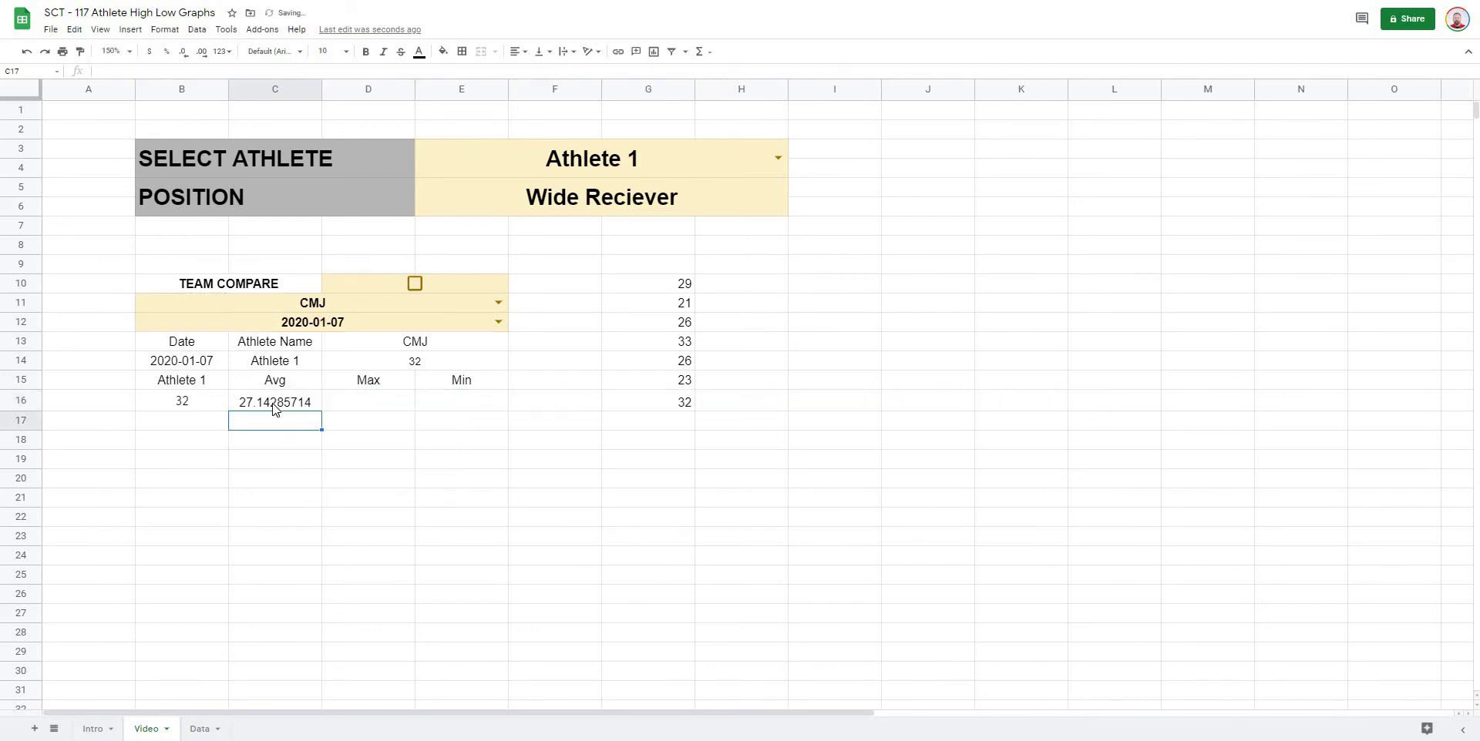
Step: Enter the copied FILTER expression wrapped in MAX in D16, under the Max heading
left_click(366, 405)
type("=max(")
type("filter(index(Data!A2:L, ,match(B11, Data!1:1, false)), if(D10, isblank(Data!A2:A) = false, Data!A2:A = E3), Data!B2:B <= B12)")
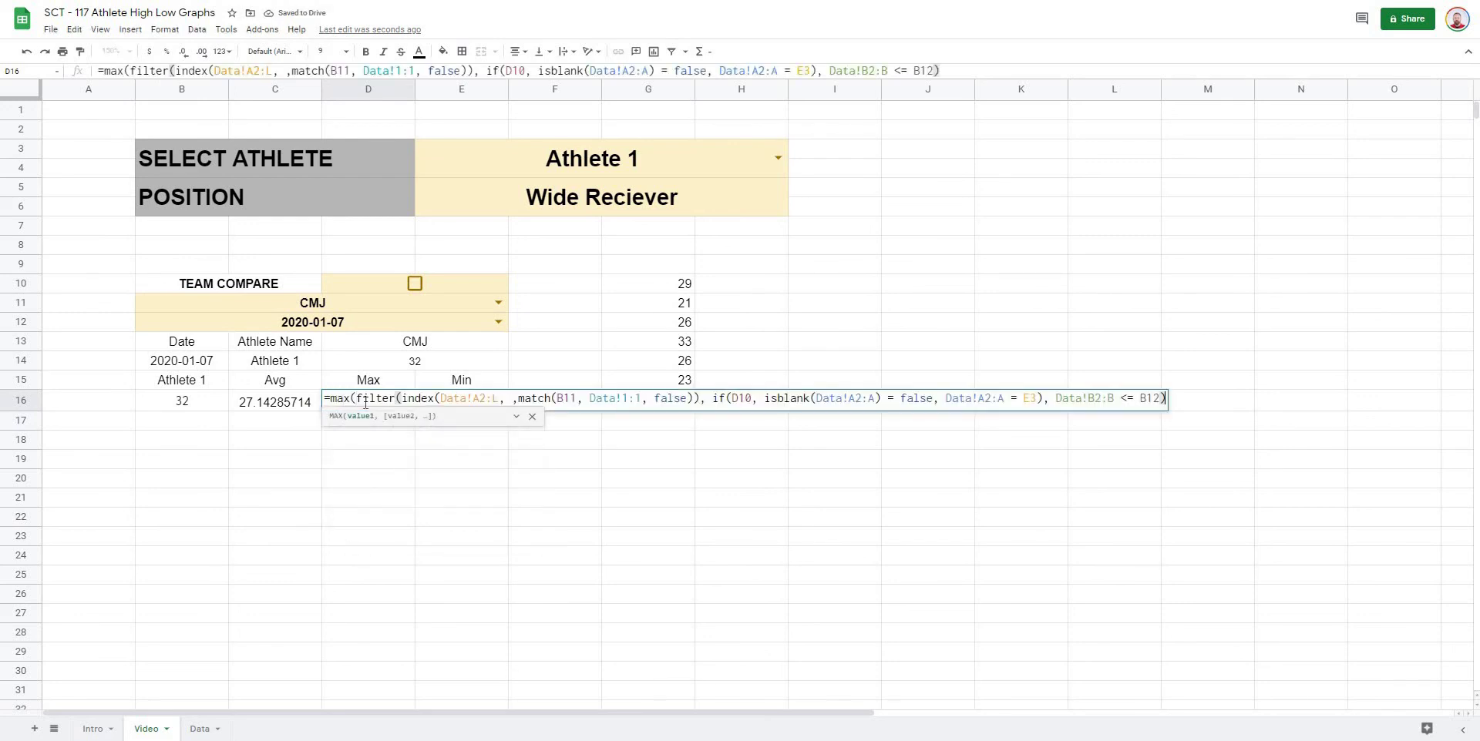
type(")")
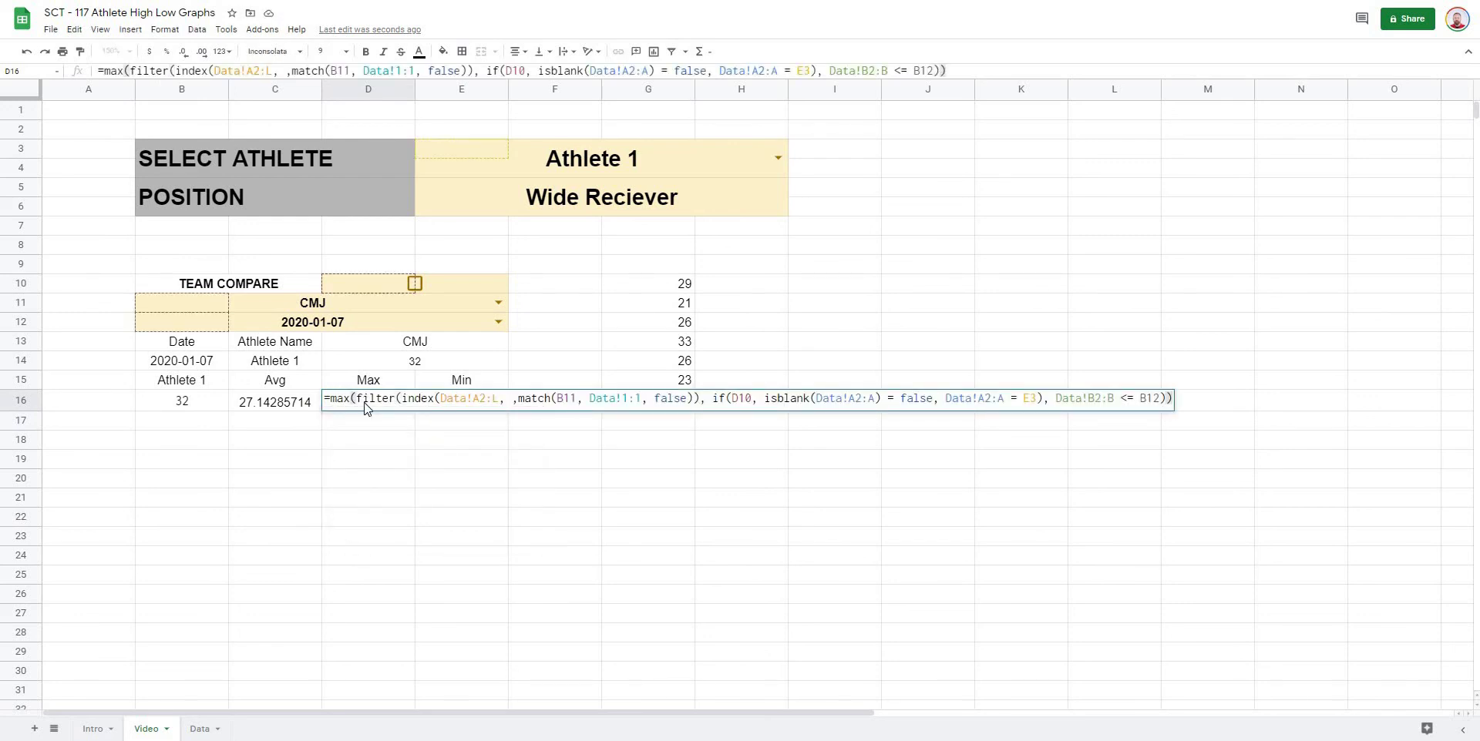
key("Return")
Step: Enter the copied FILTER expression wrapped in MIN in E16, under the Min heading
left_click(455, 402)
type("=")
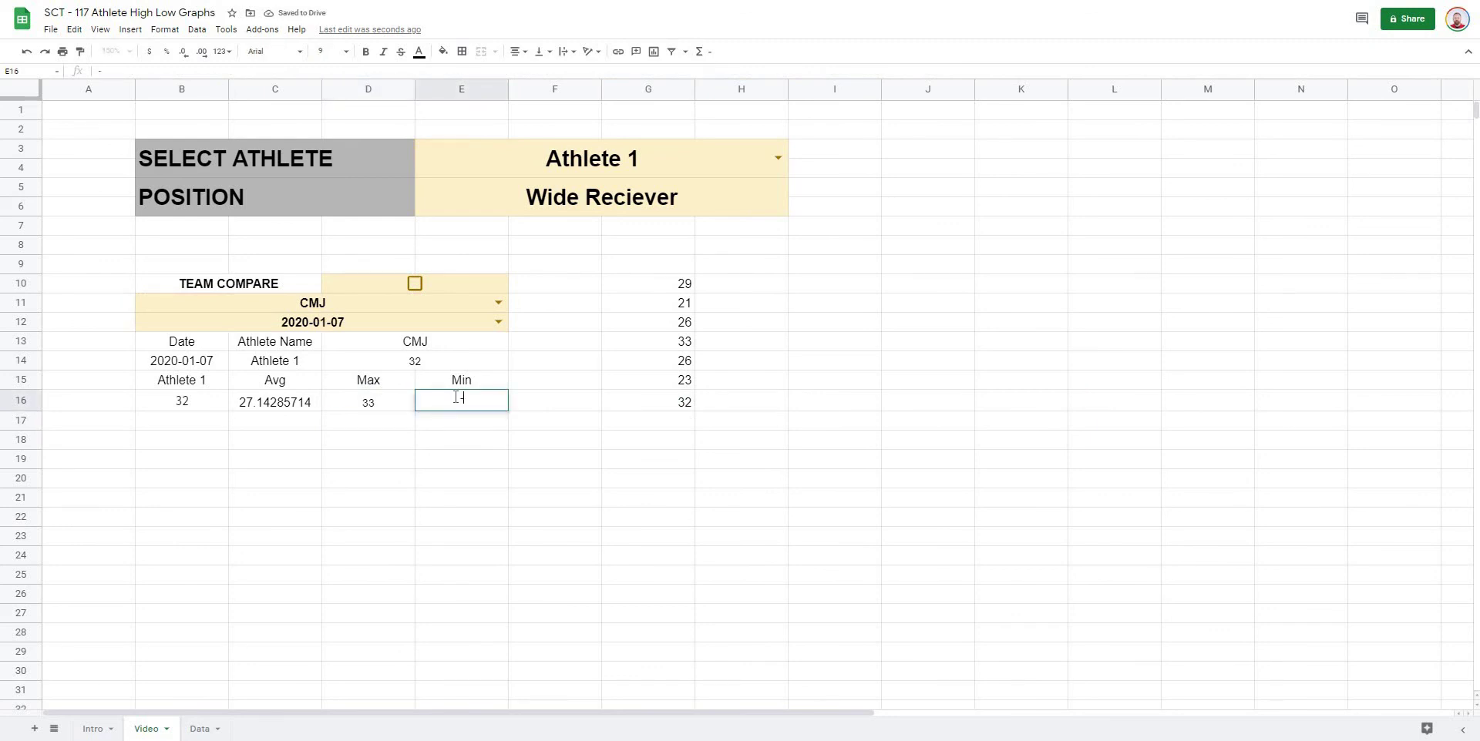
type("min")
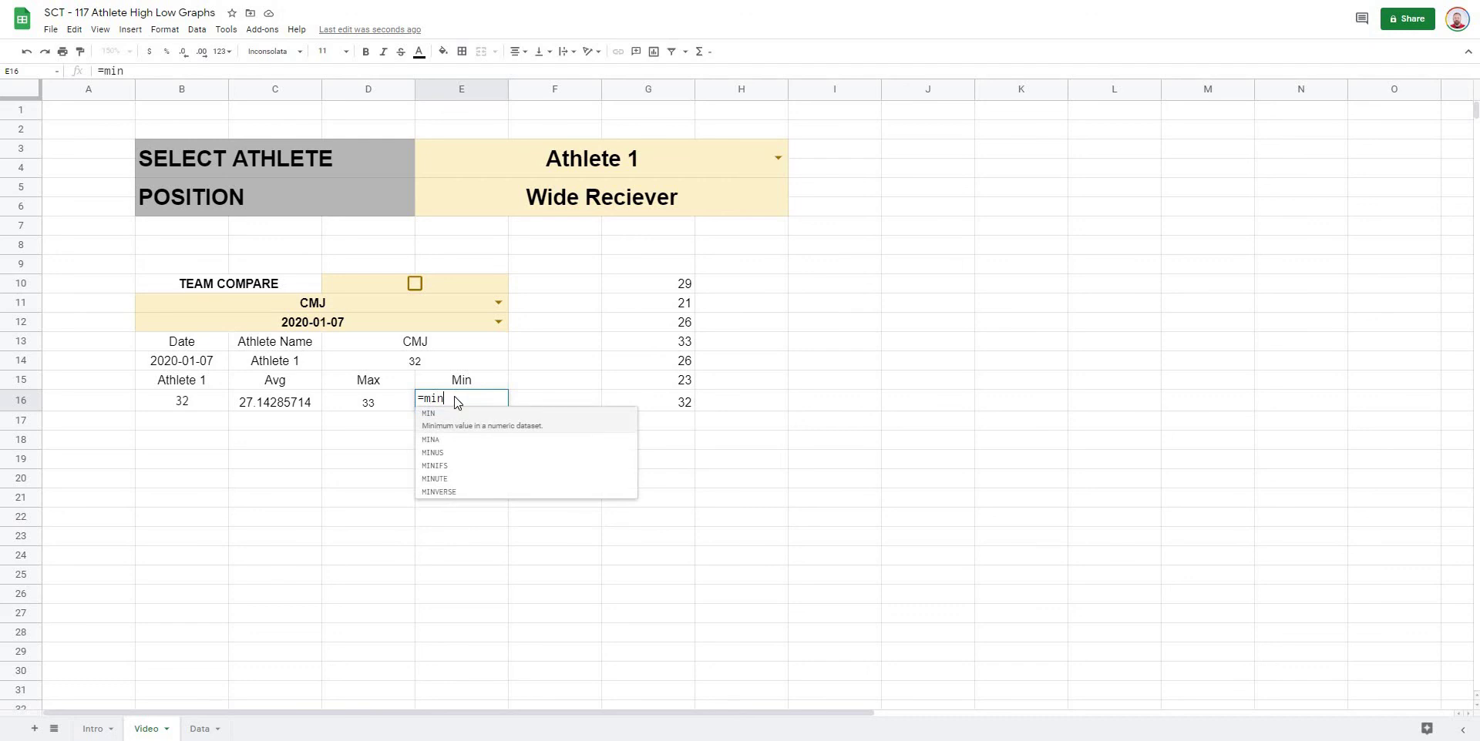
type("(")
type("filter(index(Data!A2:L, ,match(B11, Data!1:1, false)), if(D10, isblank(Data!A2:A) = false, Data!A2:A = E3), Data!B2:B <= B12))")
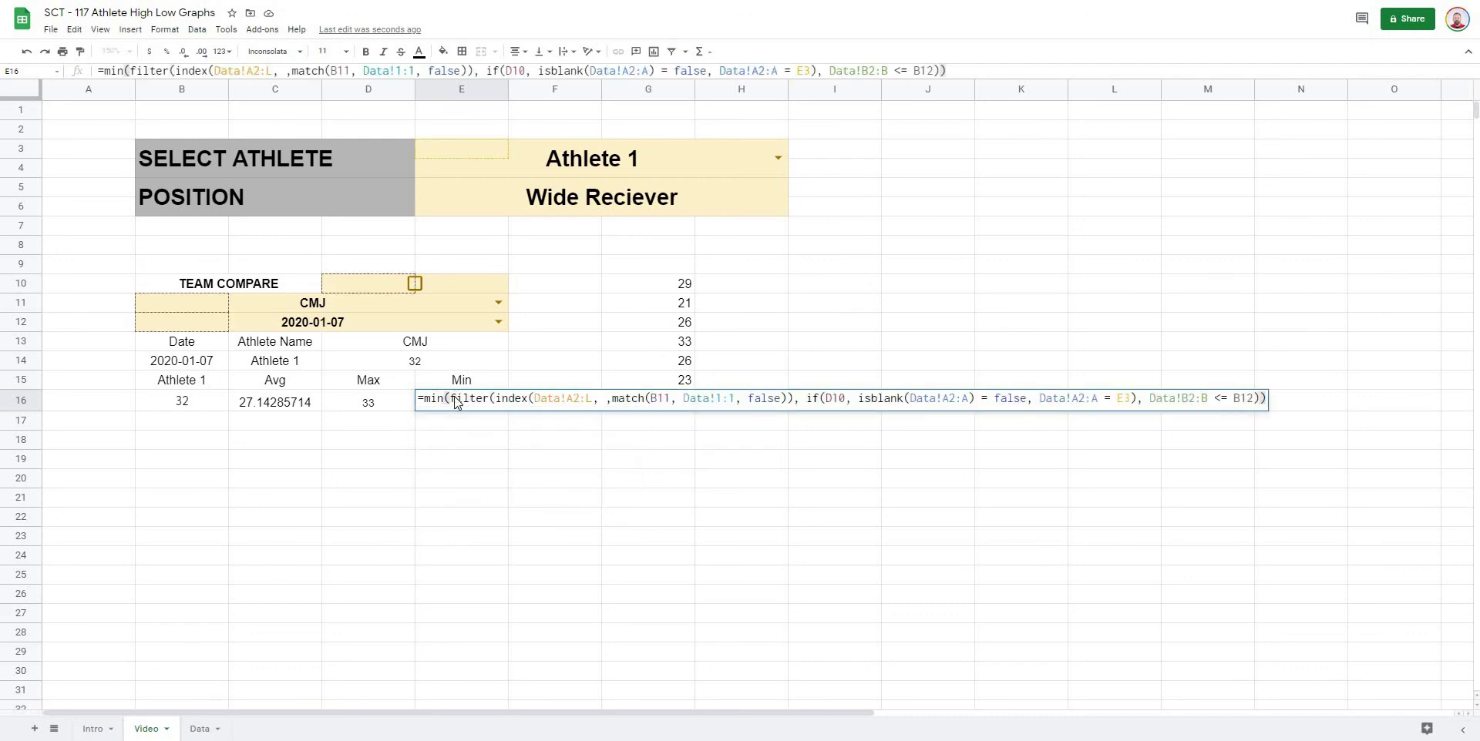
key("Return")
left_click(676, 500)
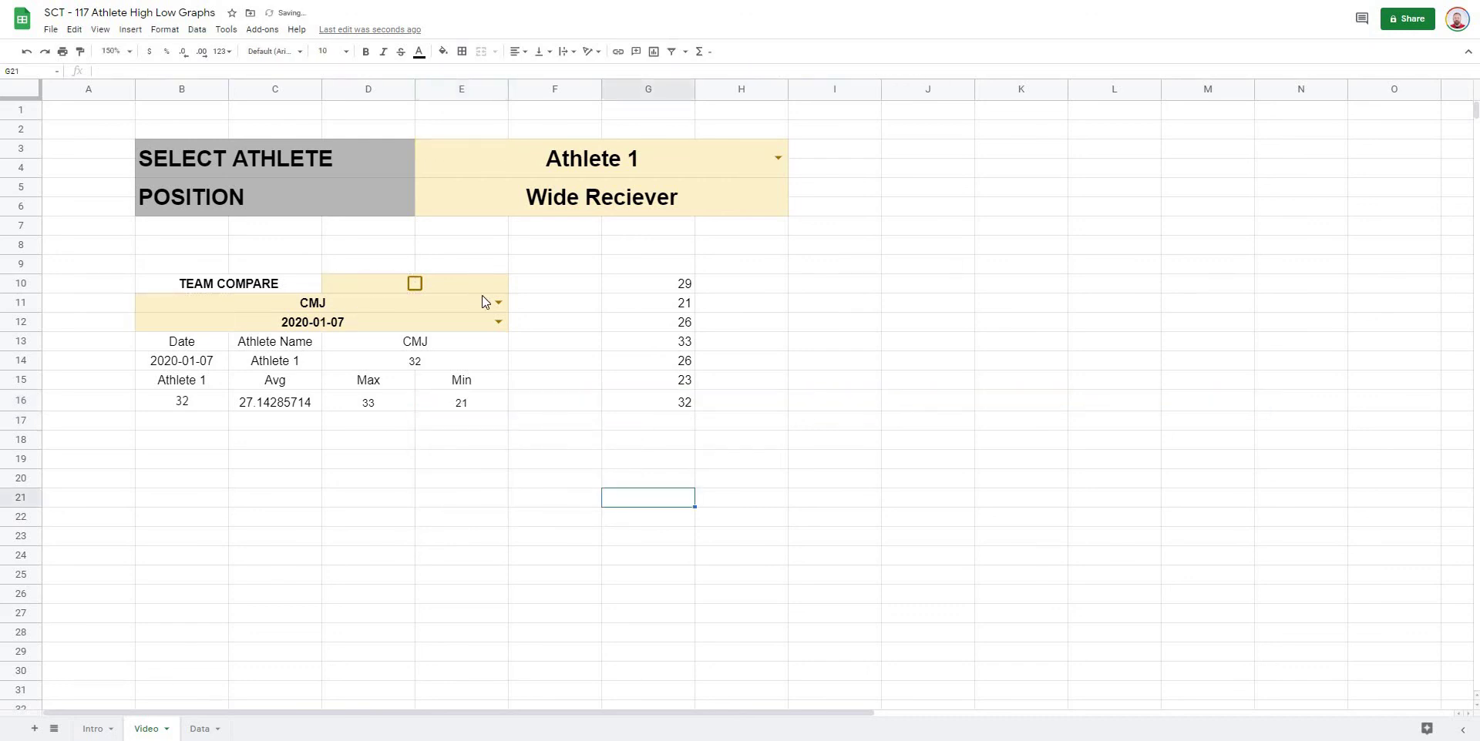
Step: Test the summary formulas with Beep Test and 10m Sprint in B11, and leave the test set to Bench 1RM
left_click(498, 303)
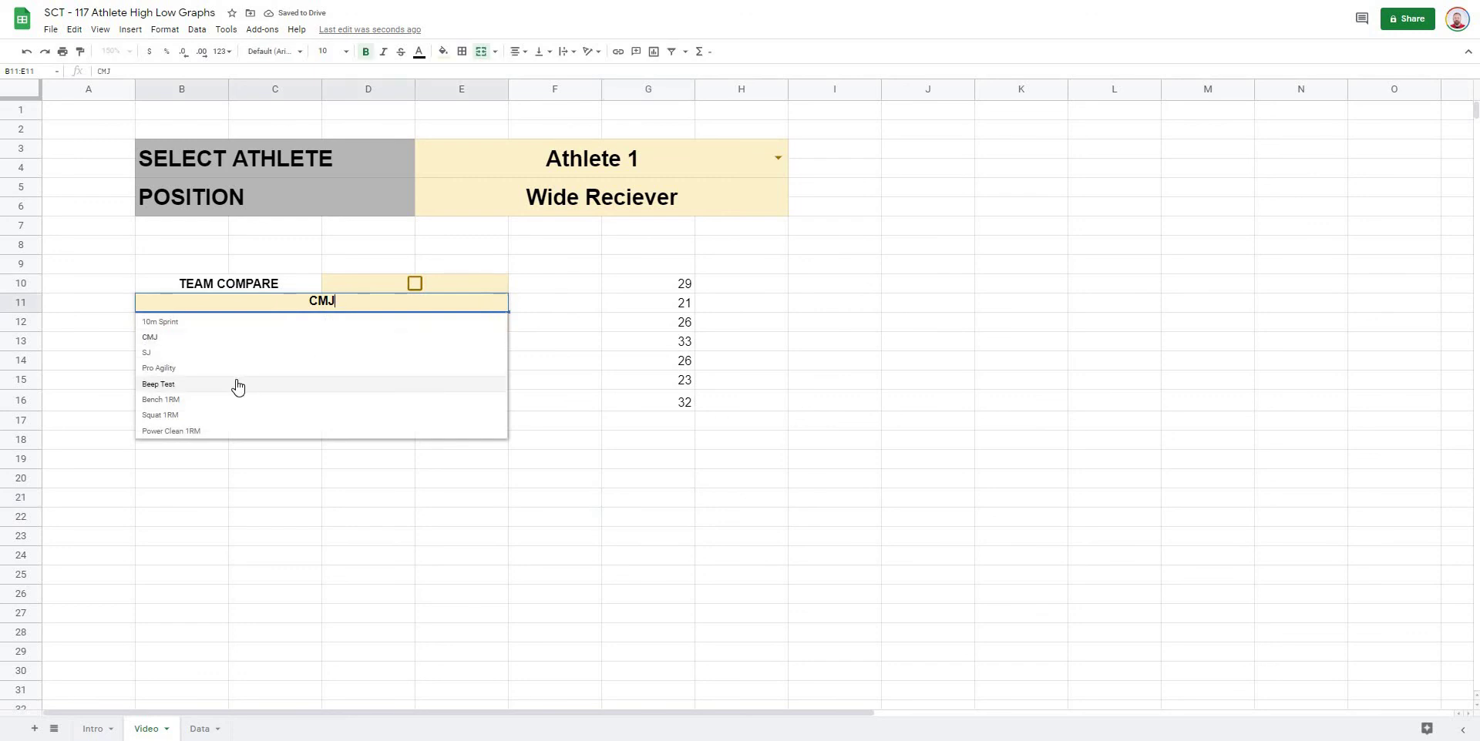
left_click(237, 385)
left_click(499, 302)
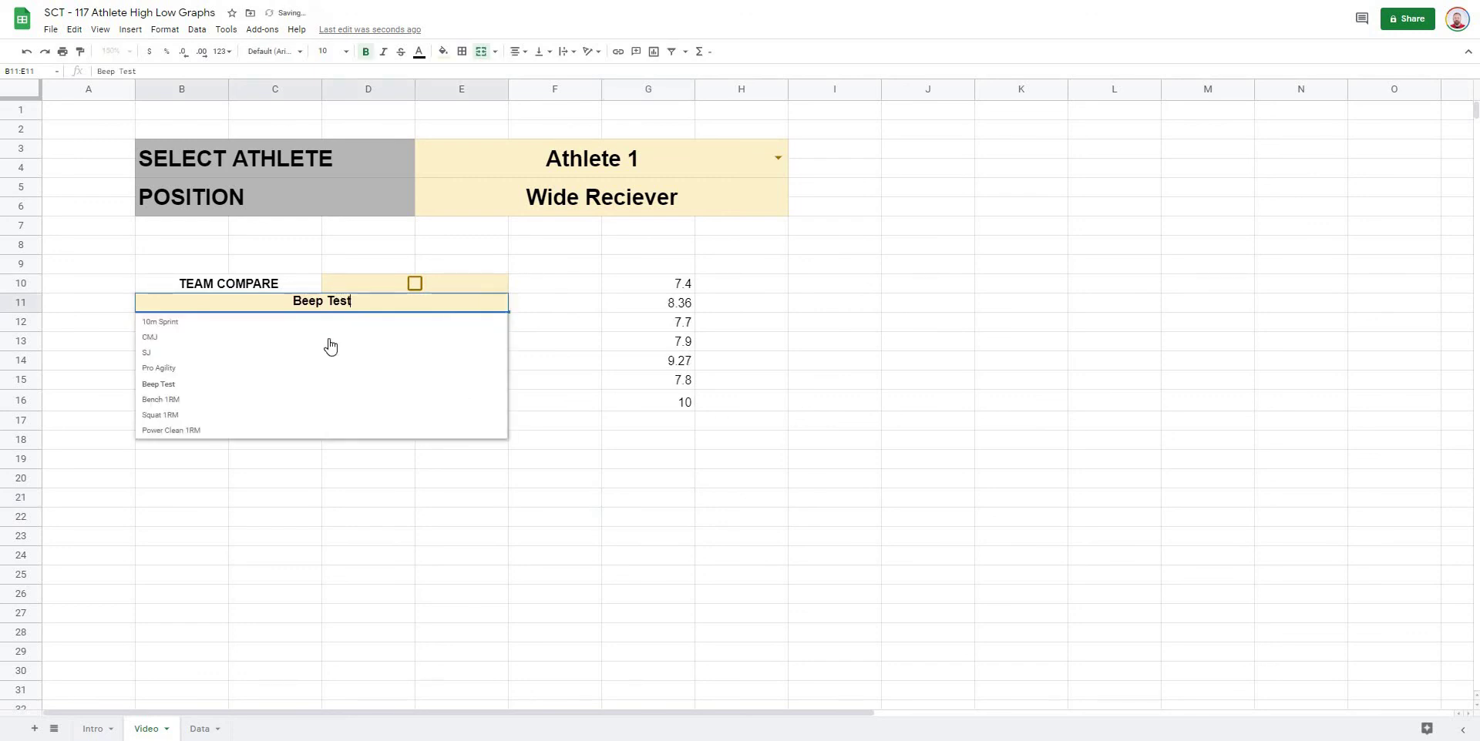
left_click(257, 323)
left_click(502, 305)
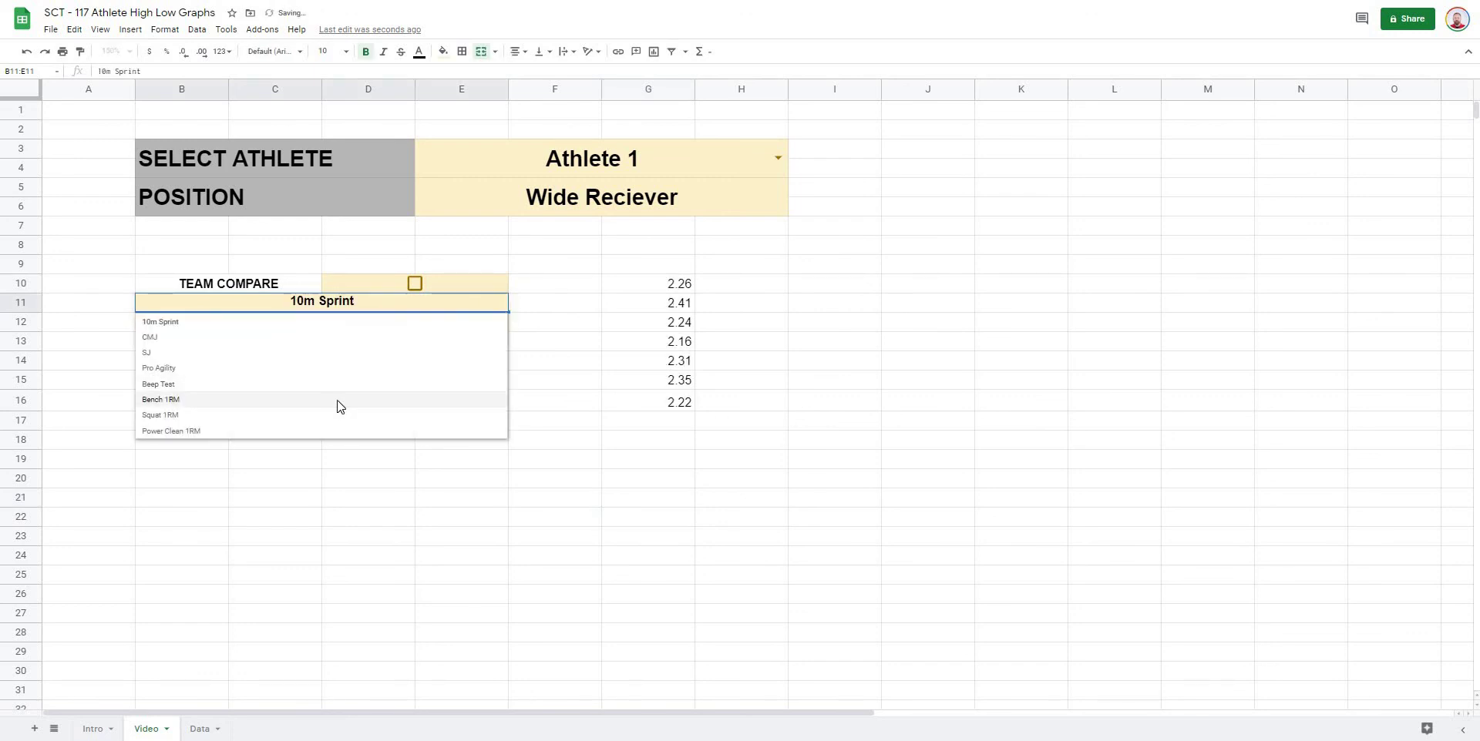
left_click(339, 402)
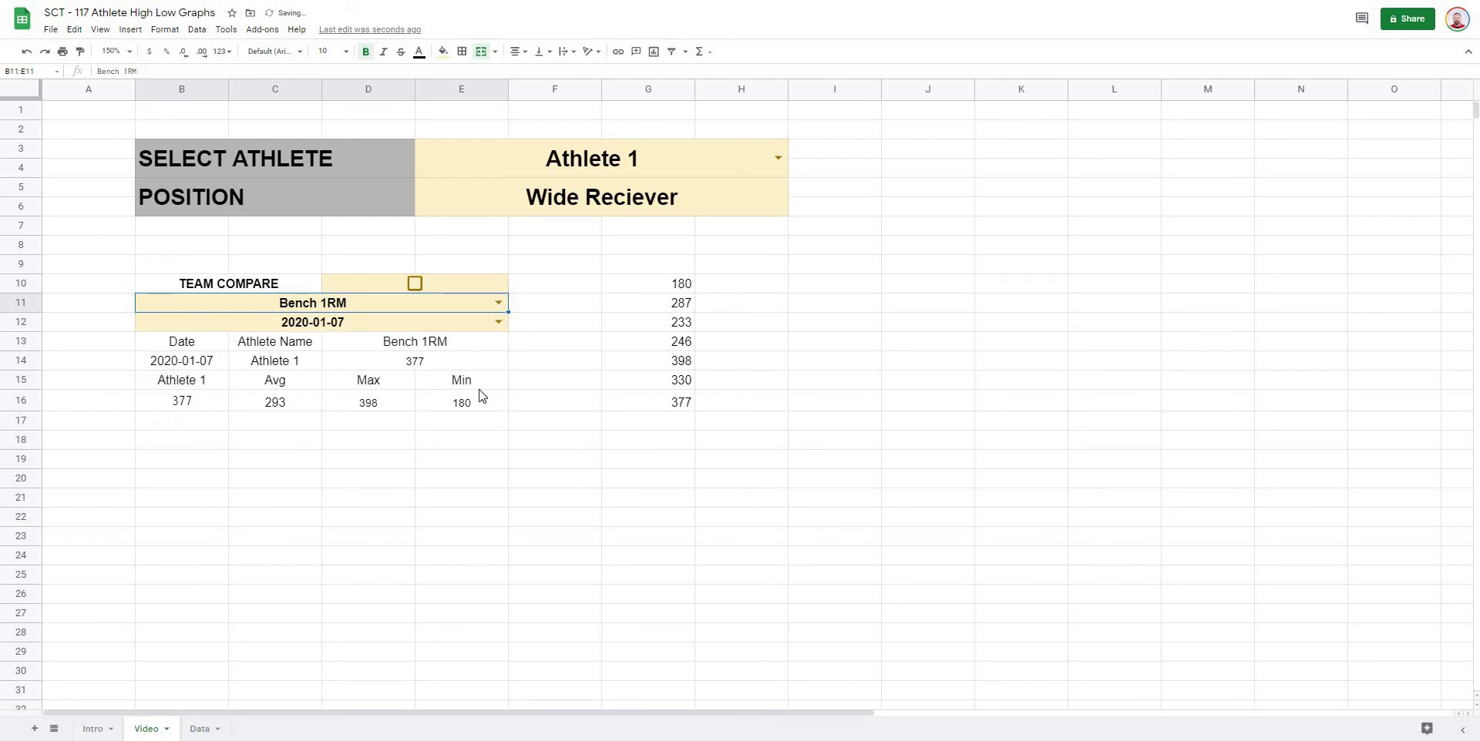
Step: Toggle team compare repeatedly to compare the team and individual summary values, leaving it on
left_click(414, 285)
left_click(414, 286)
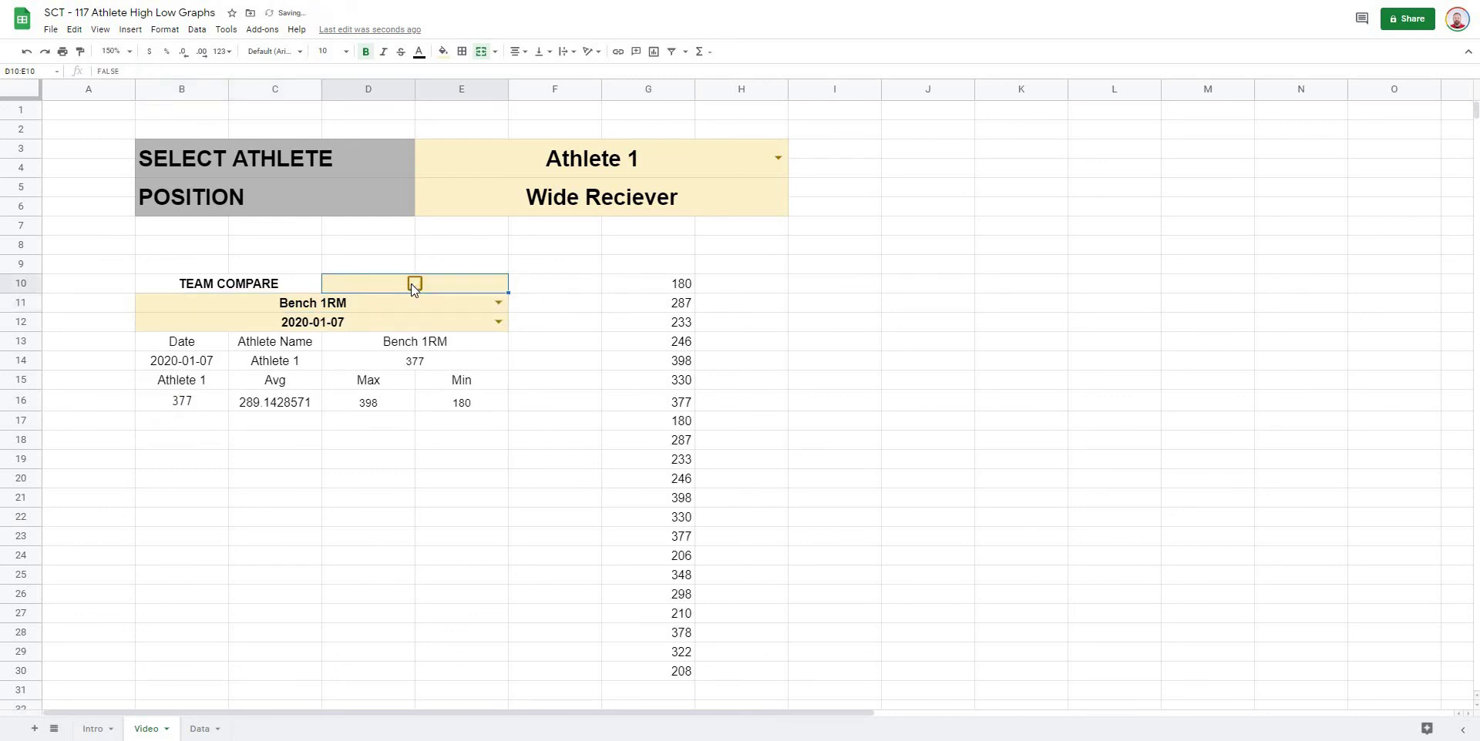
left_click(413, 286)
left_click(414, 285)
left_click(414, 285)
Step: Test the athlete dropdown with Athlete 2 and Athlete 3, return it to Athlete 1, and turn team compare off
left_click(778, 159)
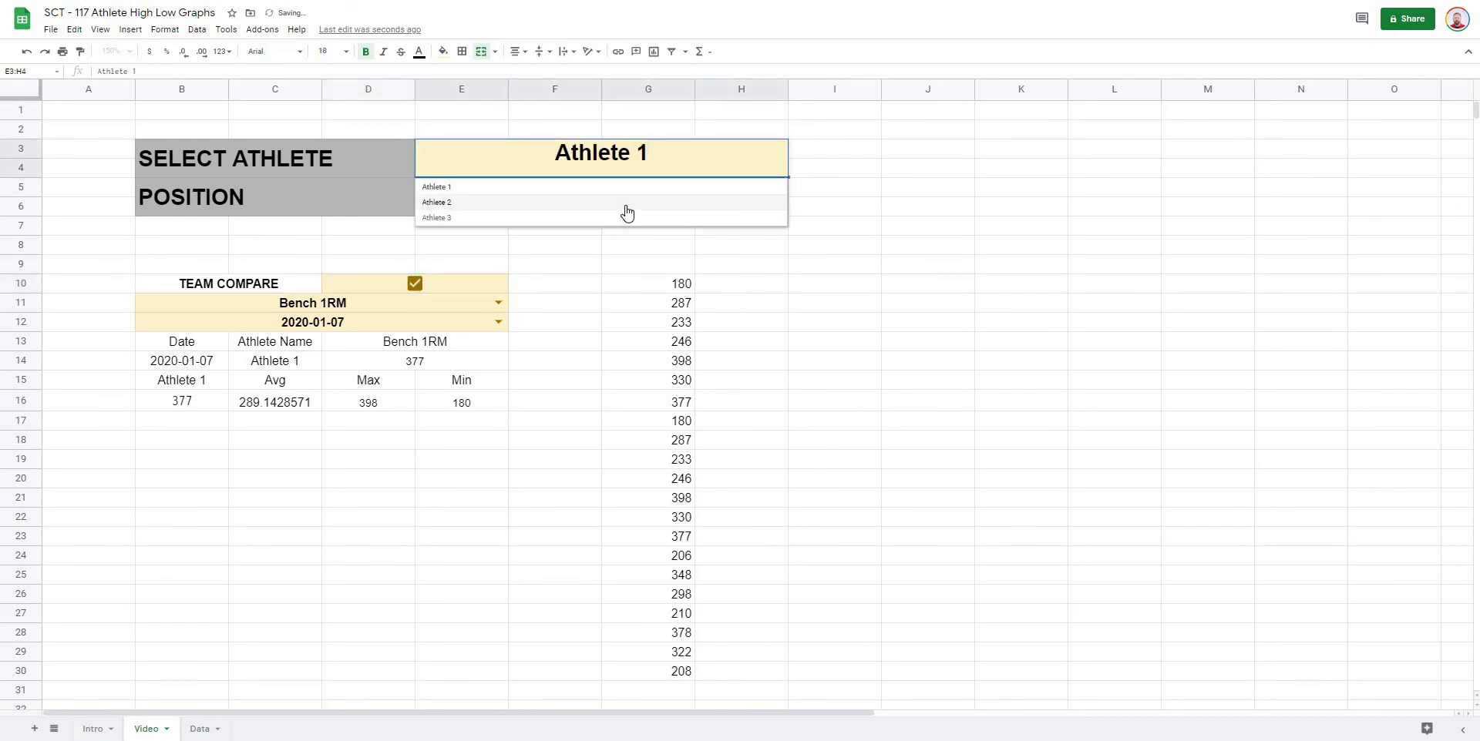
left_click(627, 204)
left_click(778, 157)
left_click(637, 218)
left_click(780, 158)
left_click(590, 187)
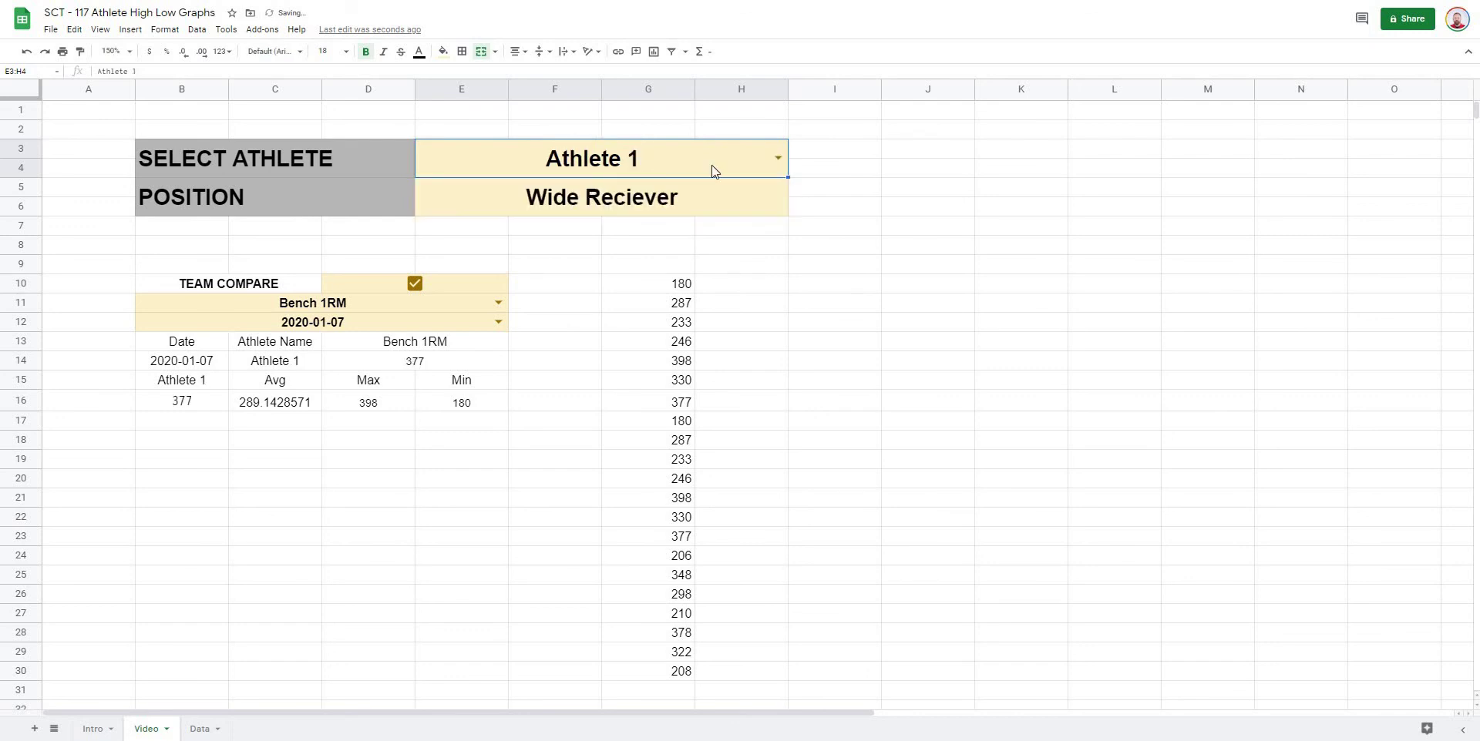
left_click(778, 158)
left_click(437, 201)
left_click(413, 284)
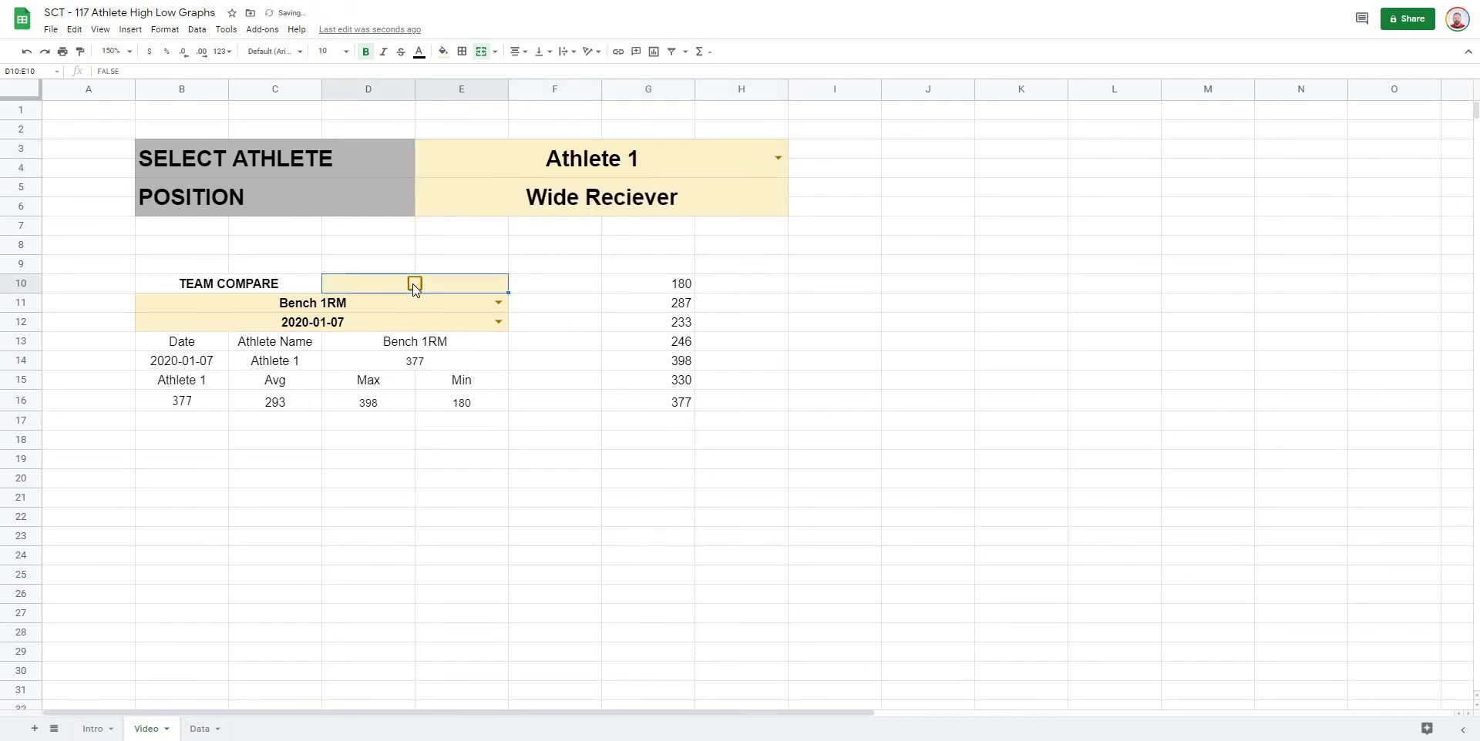
left_click(915, 384)
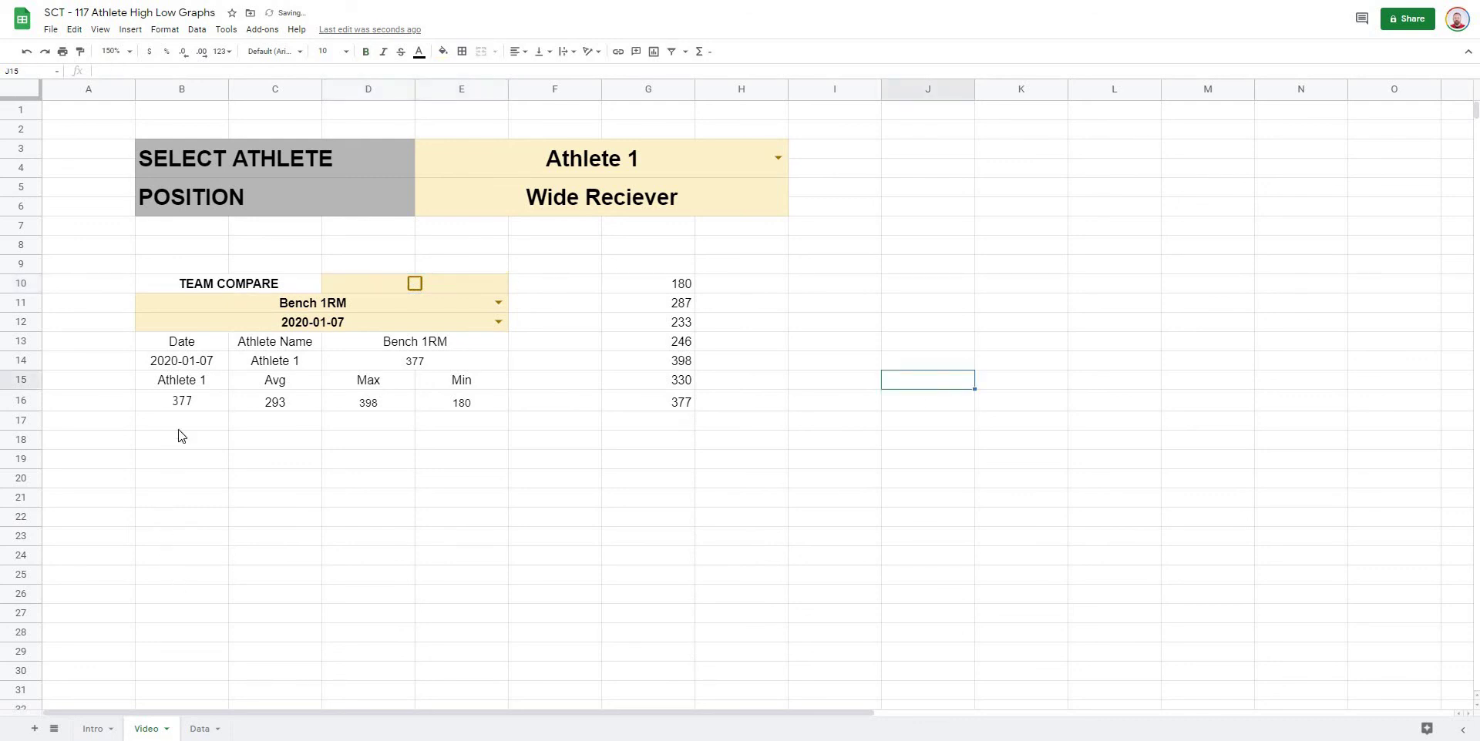
Step: Insert a chart based on the athlete, Avg, Max and Min table in B15:E16
left_click(160, 417)
left_click(162, 382)
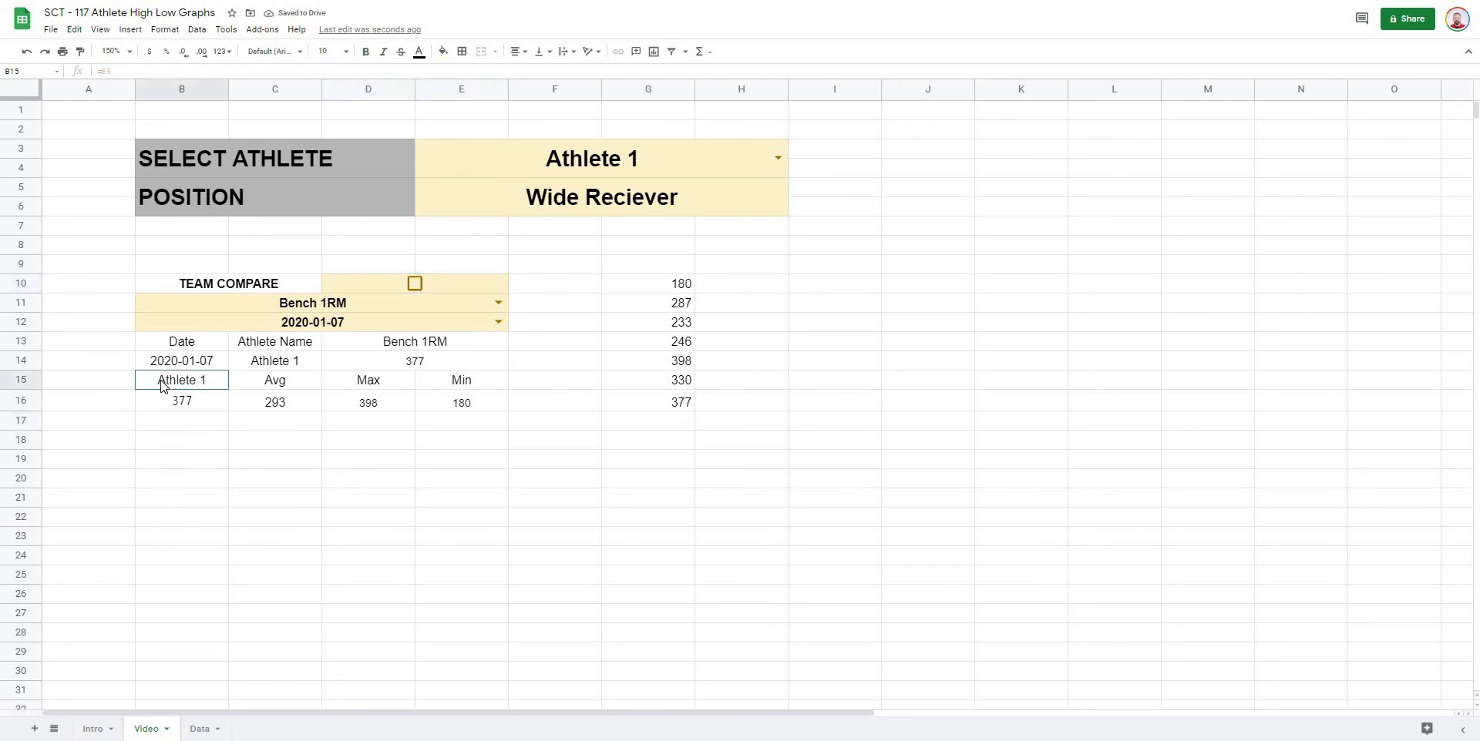
left_click(462, 402, "shift")
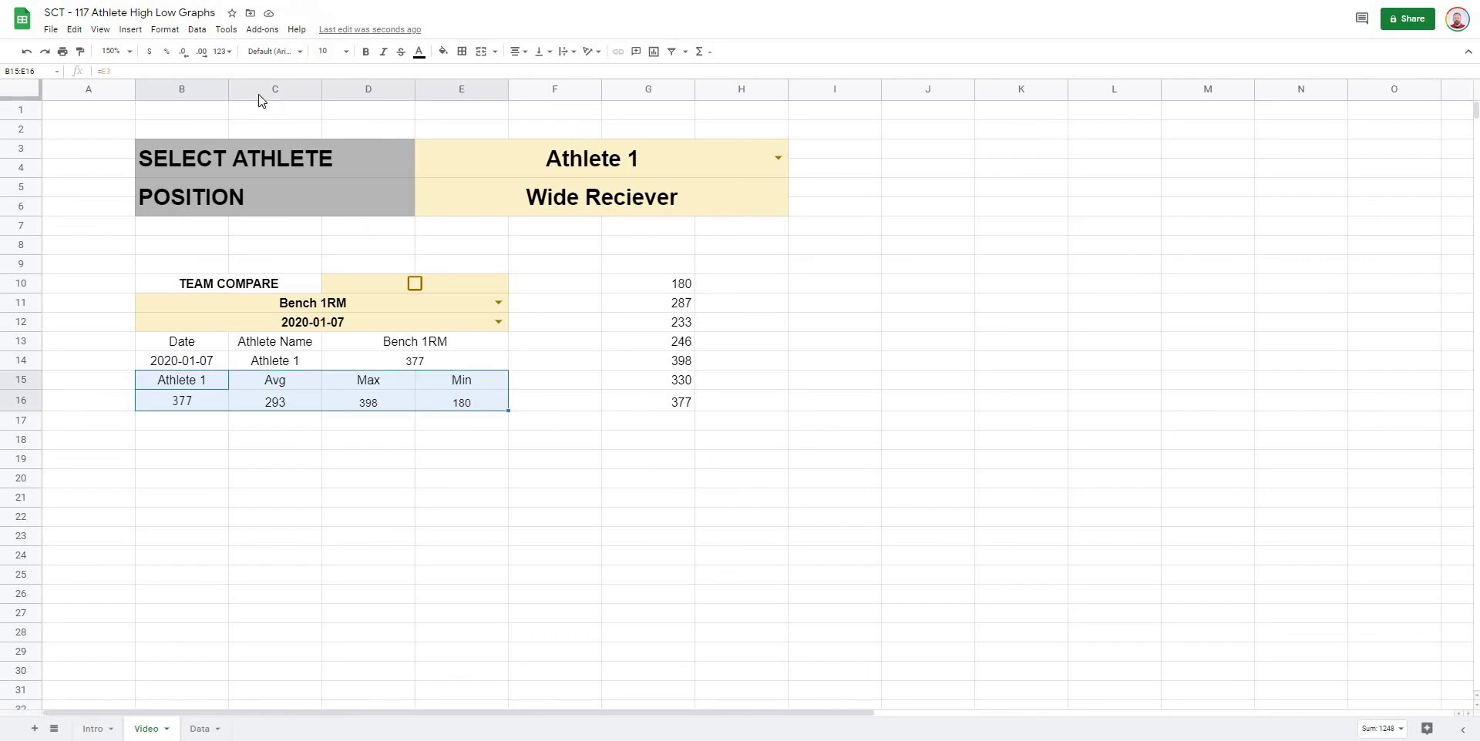
left_click(137, 31)
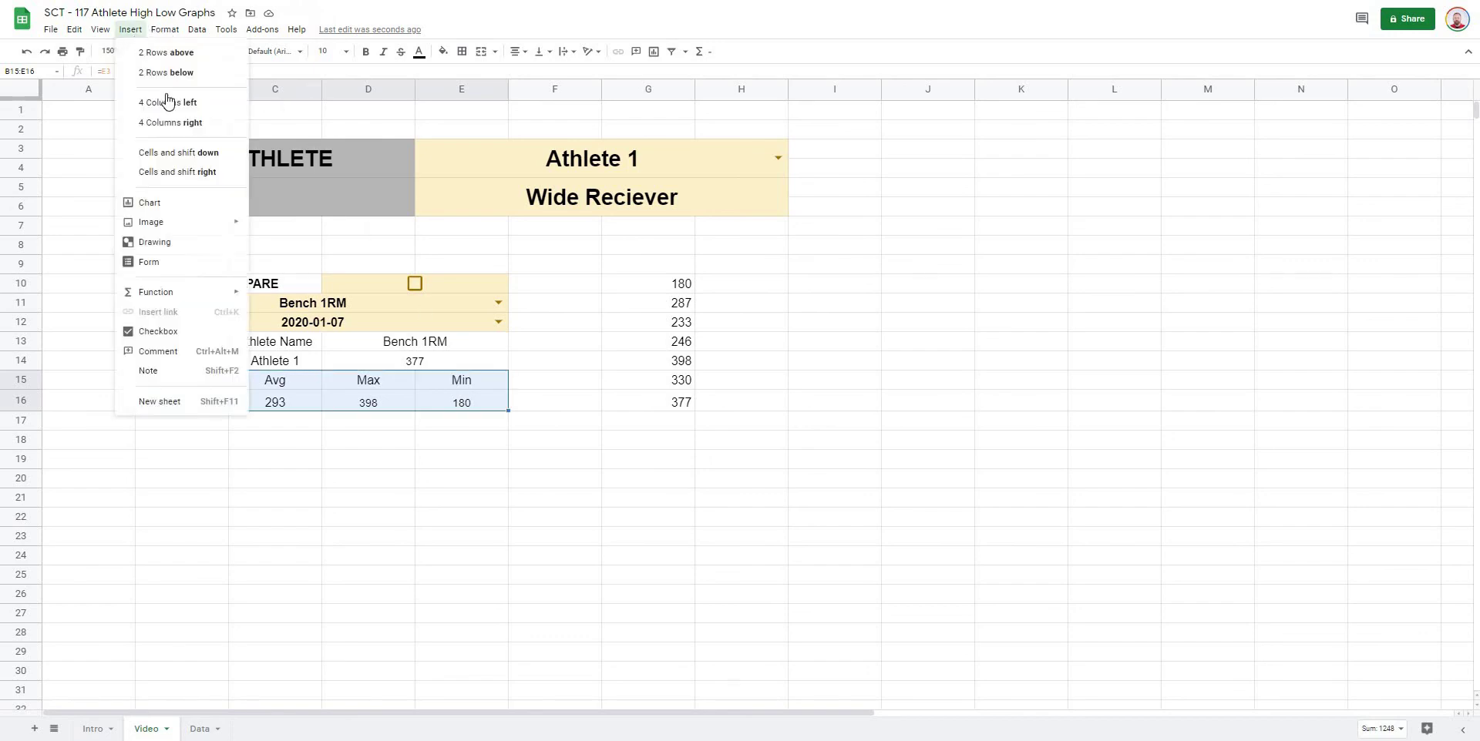
left_click(158, 202)
Step: Place the chart beside the table, narrowed to about columns F to J, and change its type to Combo chart
left_click_drag(567, 300, 640, 286)
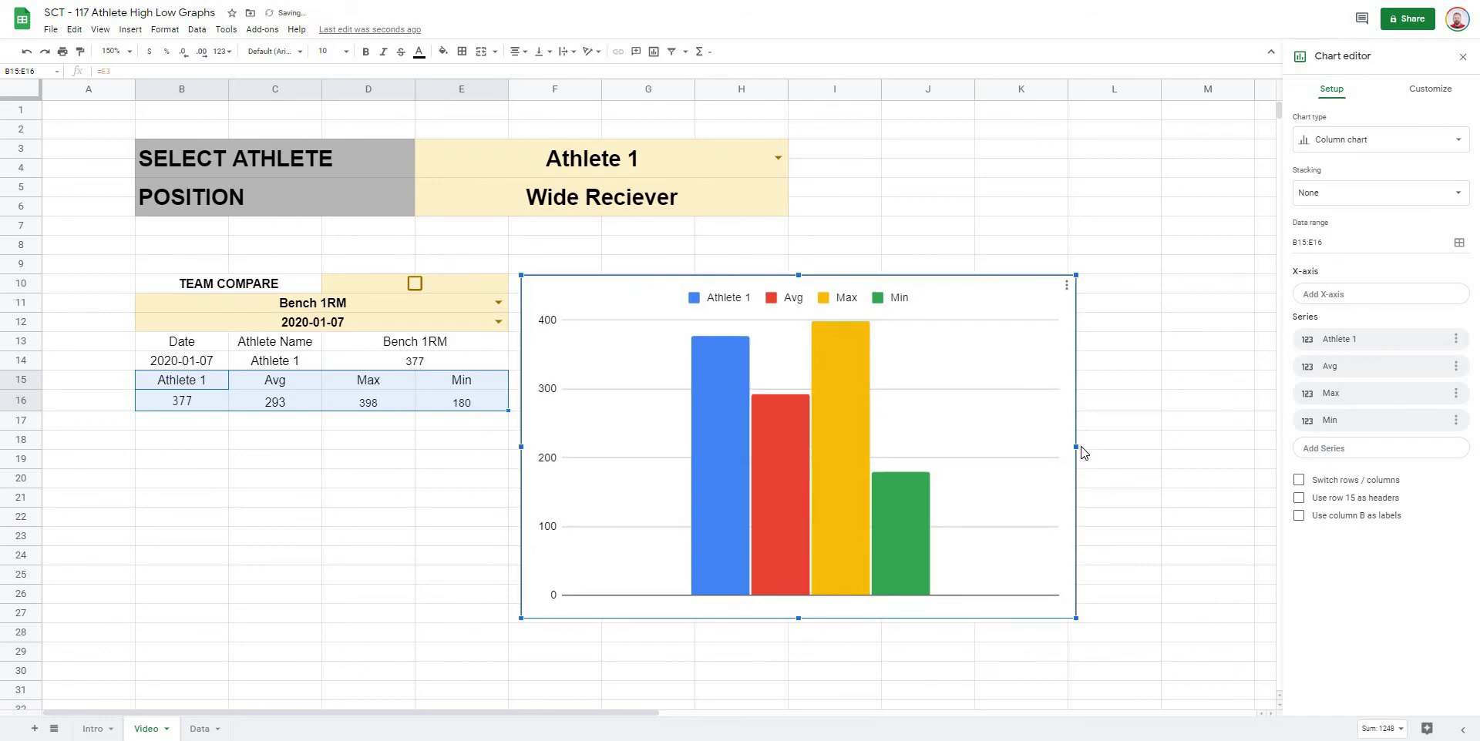
left_click_drag(1077, 450, 943, 451)
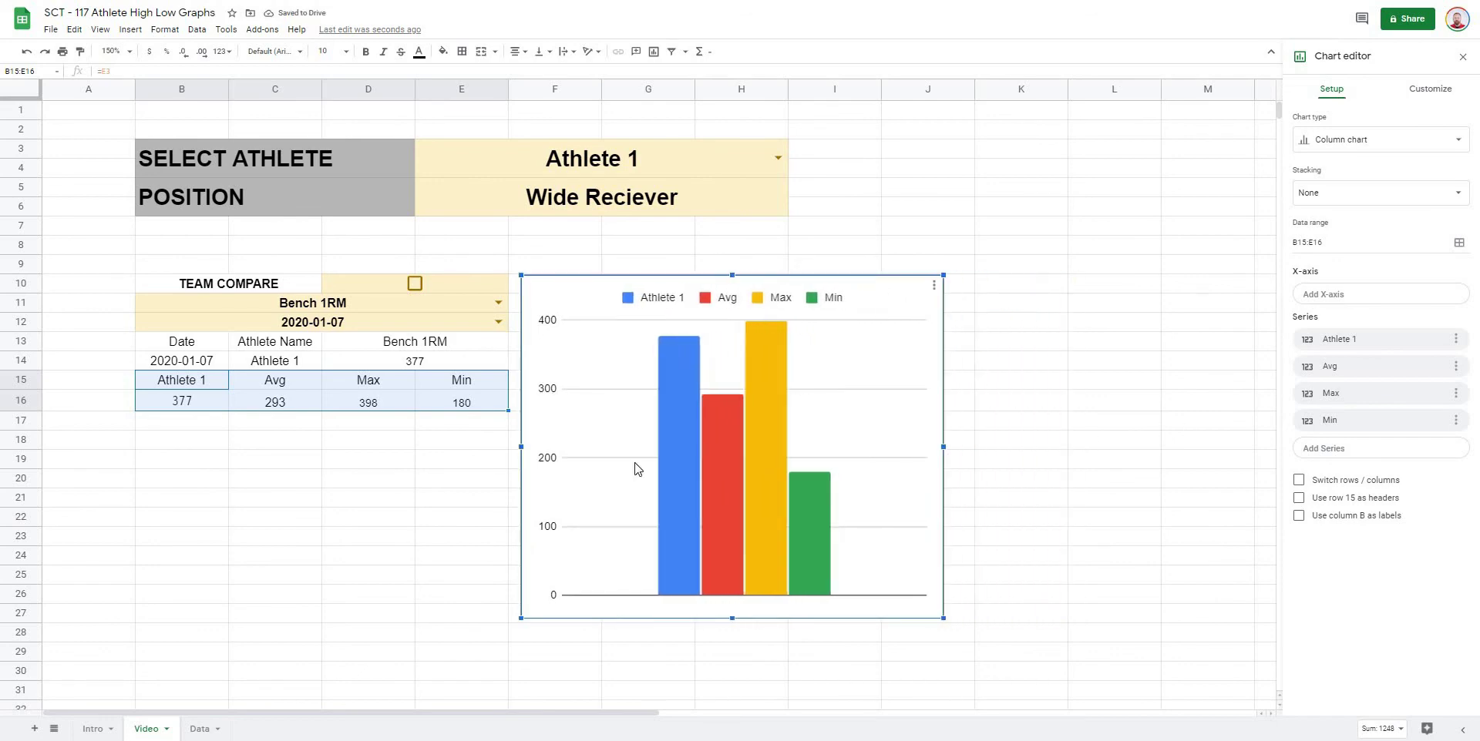
left_click(1407, 141)
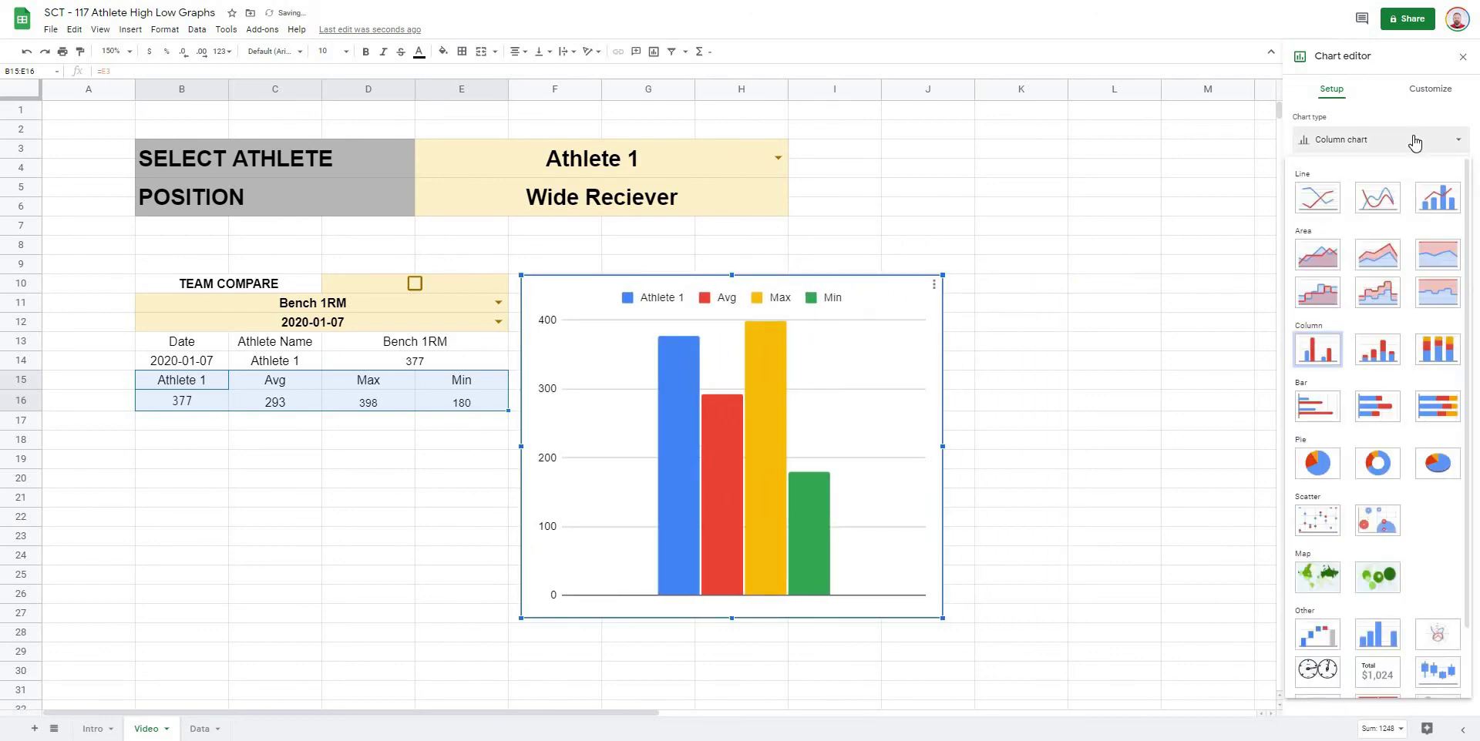
left_click(1434, 202)
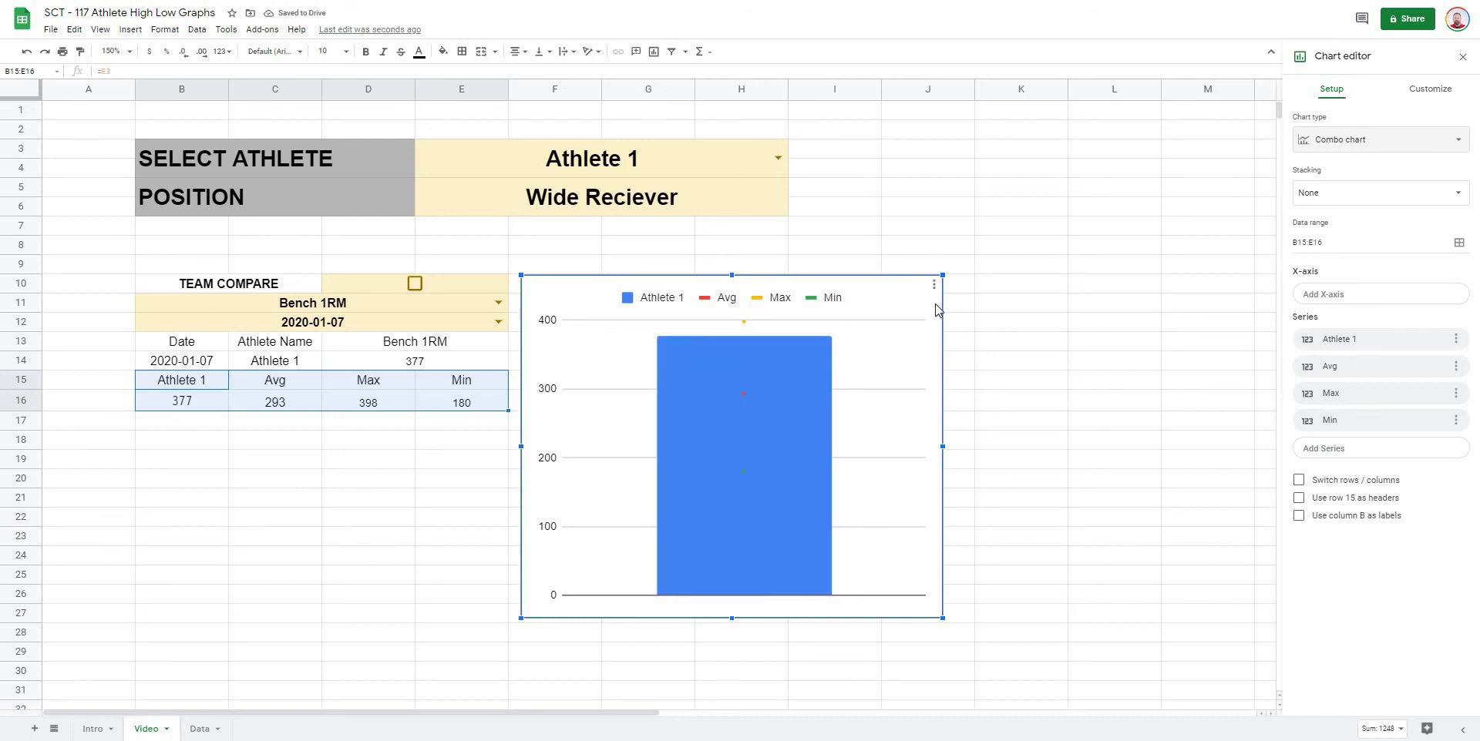
Step: Remove the chart's legend by setting its position to None
left_click(1432, 90)
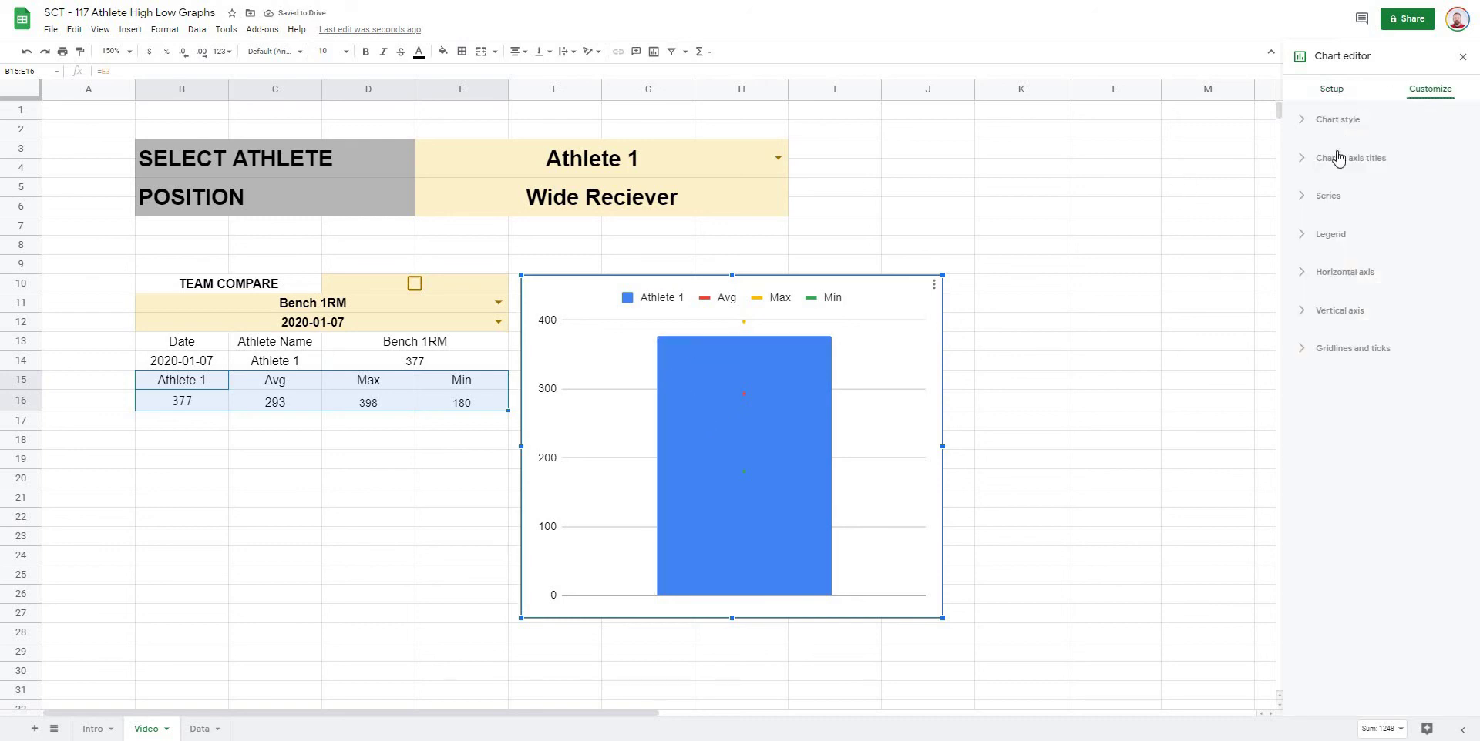
left_click(1302, 236)
left_click(1320, 286)
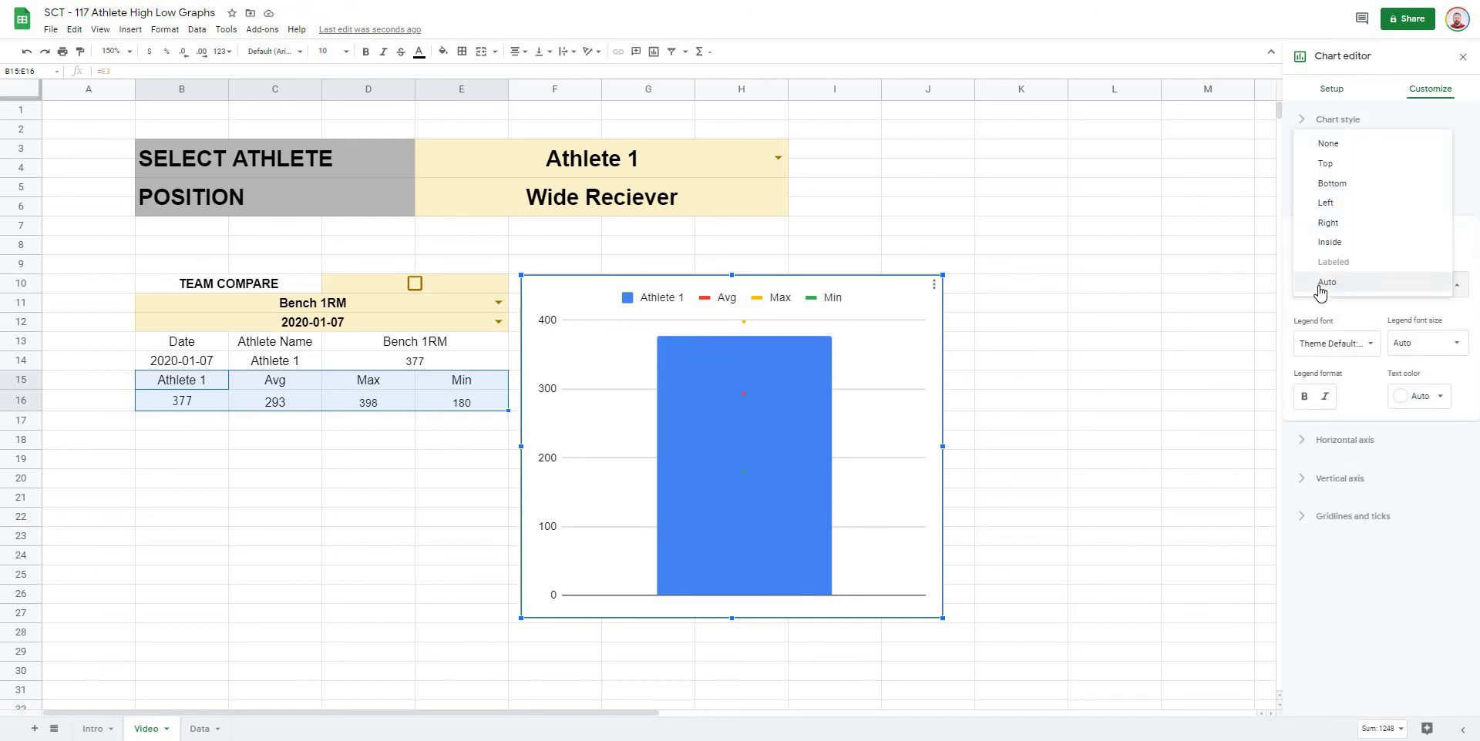
left_click(1322, 148)
left_click(1303, 236)
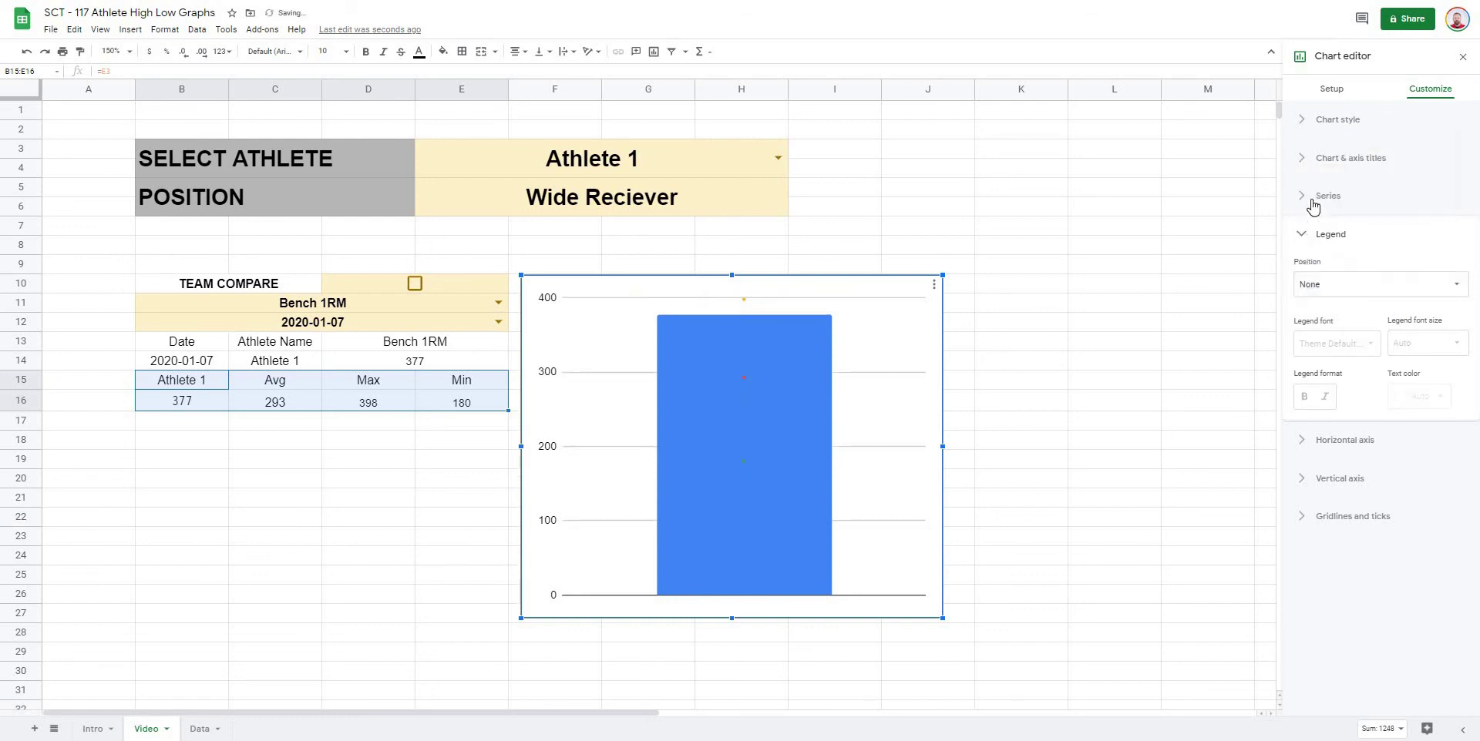
Step: Format the chart's Avg series as a stepped area with a light yellow line
left_click(1310, 197)
left_click(1315, 241)
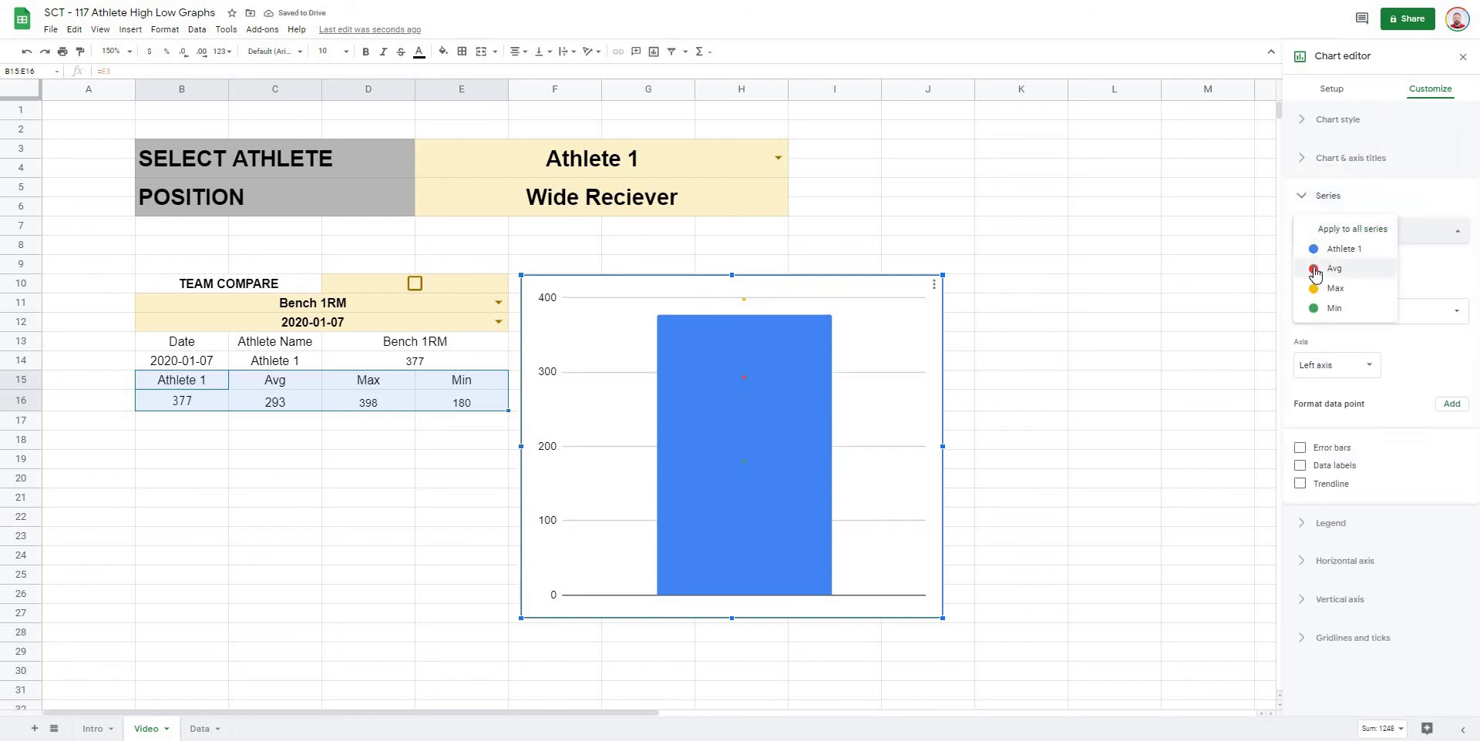
left_click(1333, 268)
left_click(1326, 367)
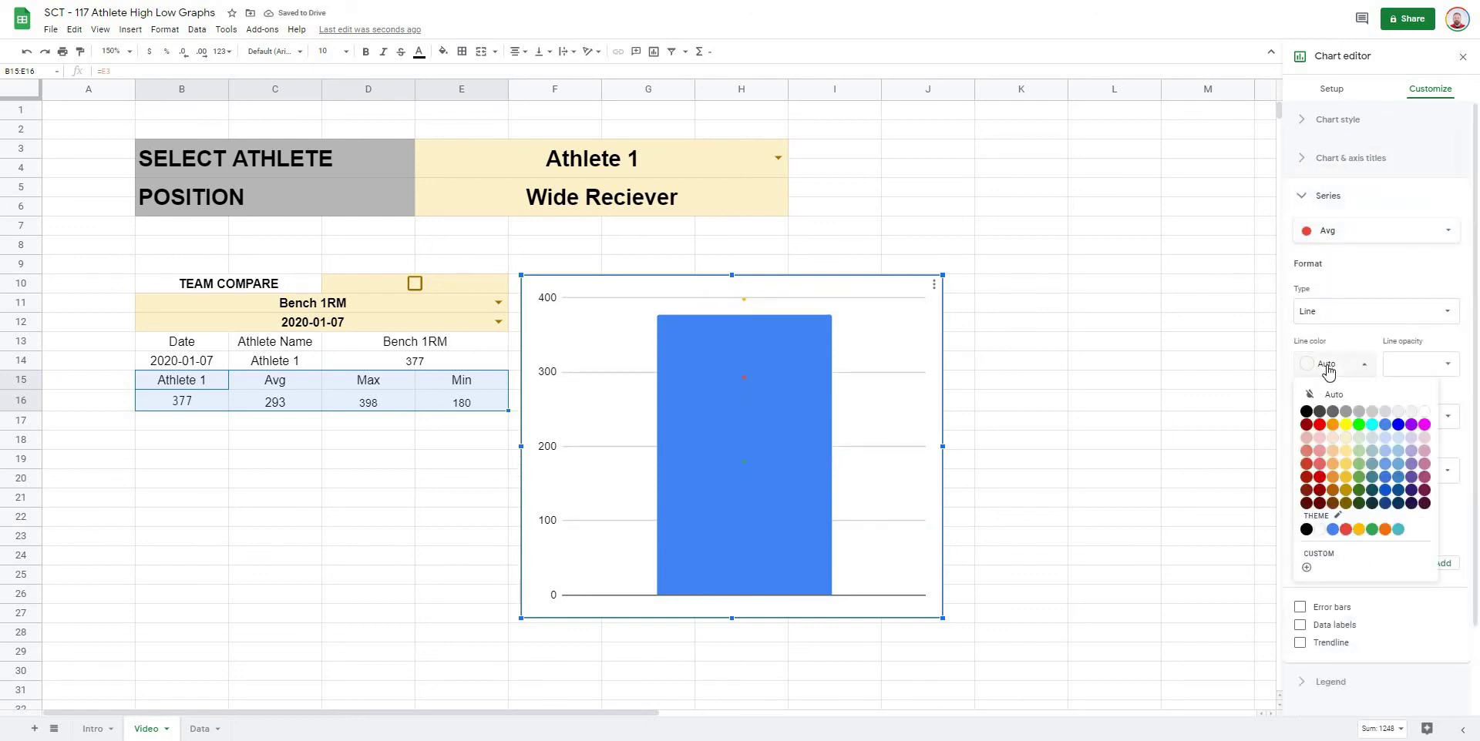
left_click(1346, 438)
left_click(1335, 316)
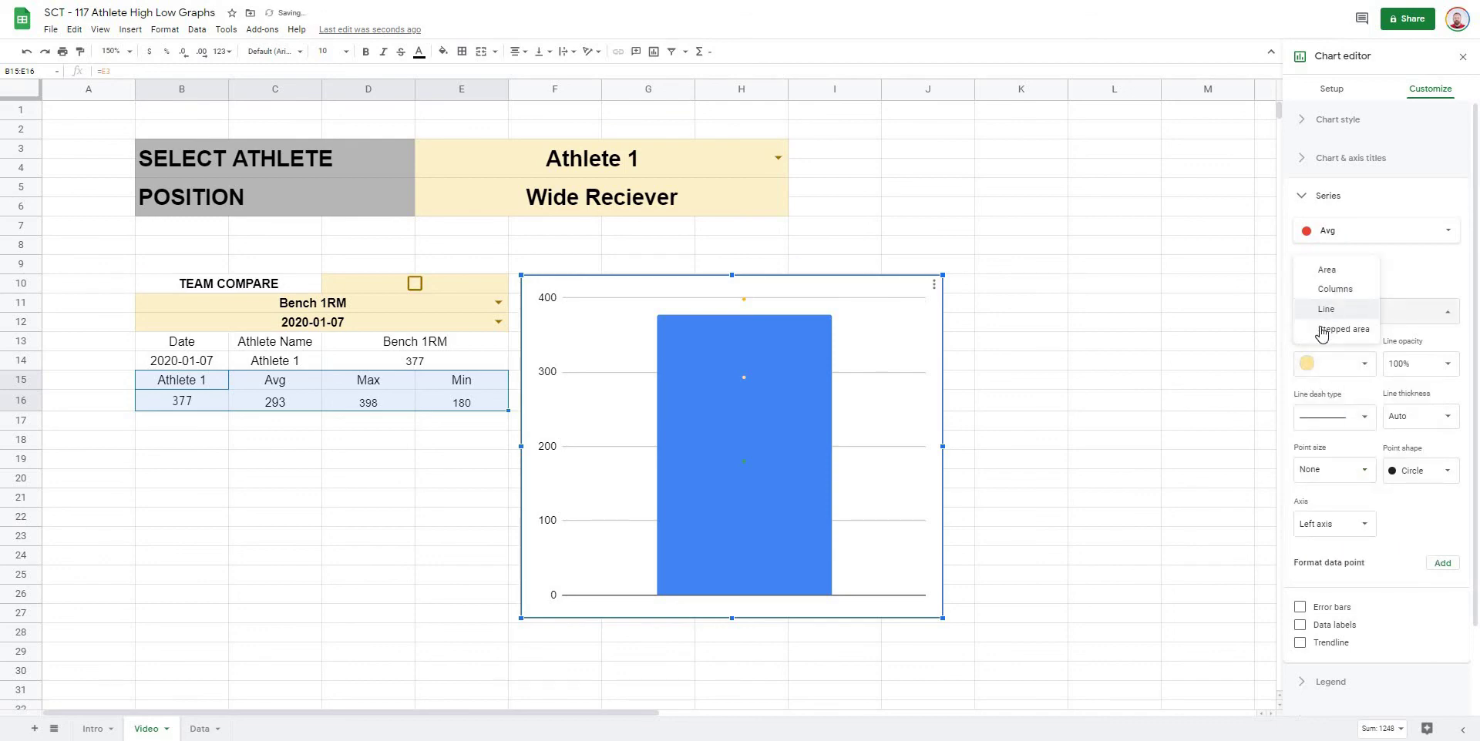
left_click(1320, 335)
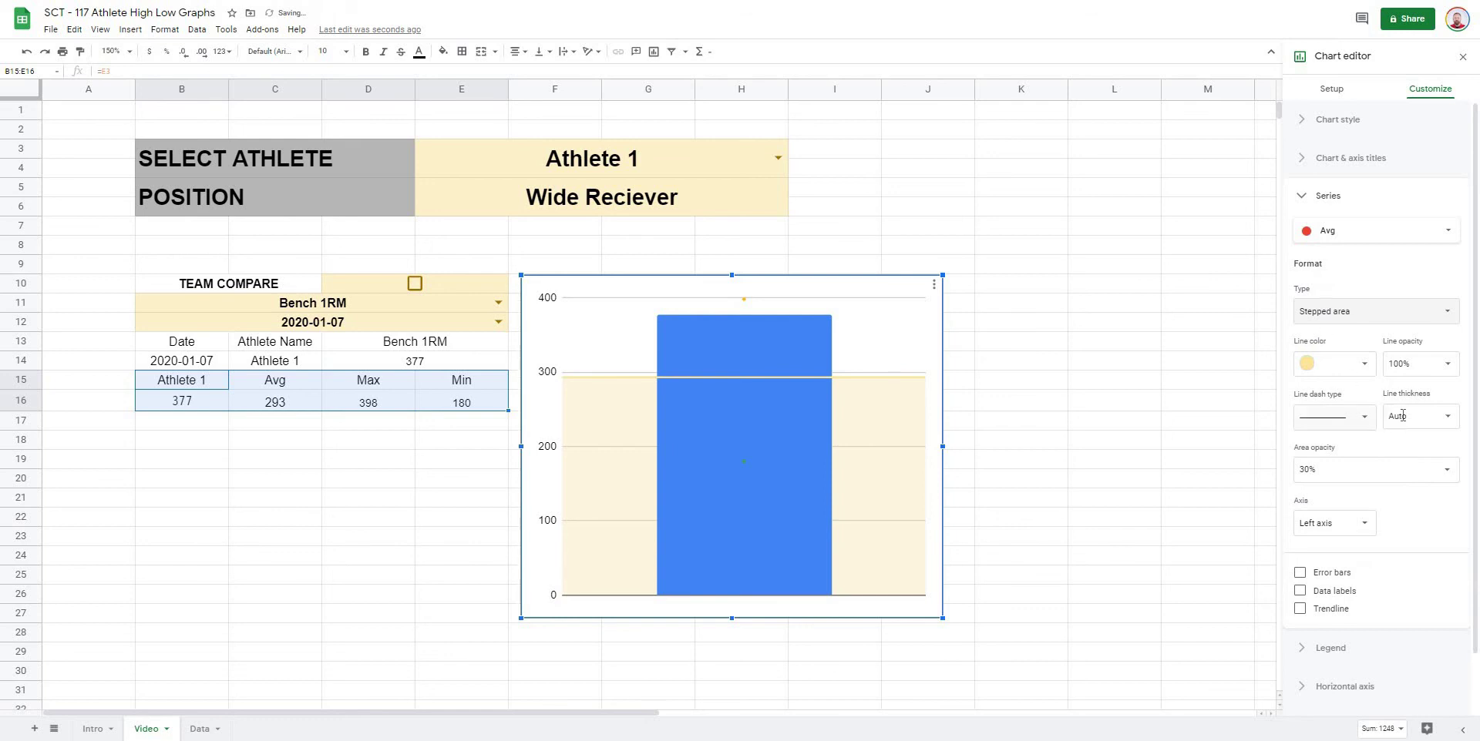
Step: Give the Avg series a dashed line 4px thick and set its area opacity to 0%
left_click(1345, 424)
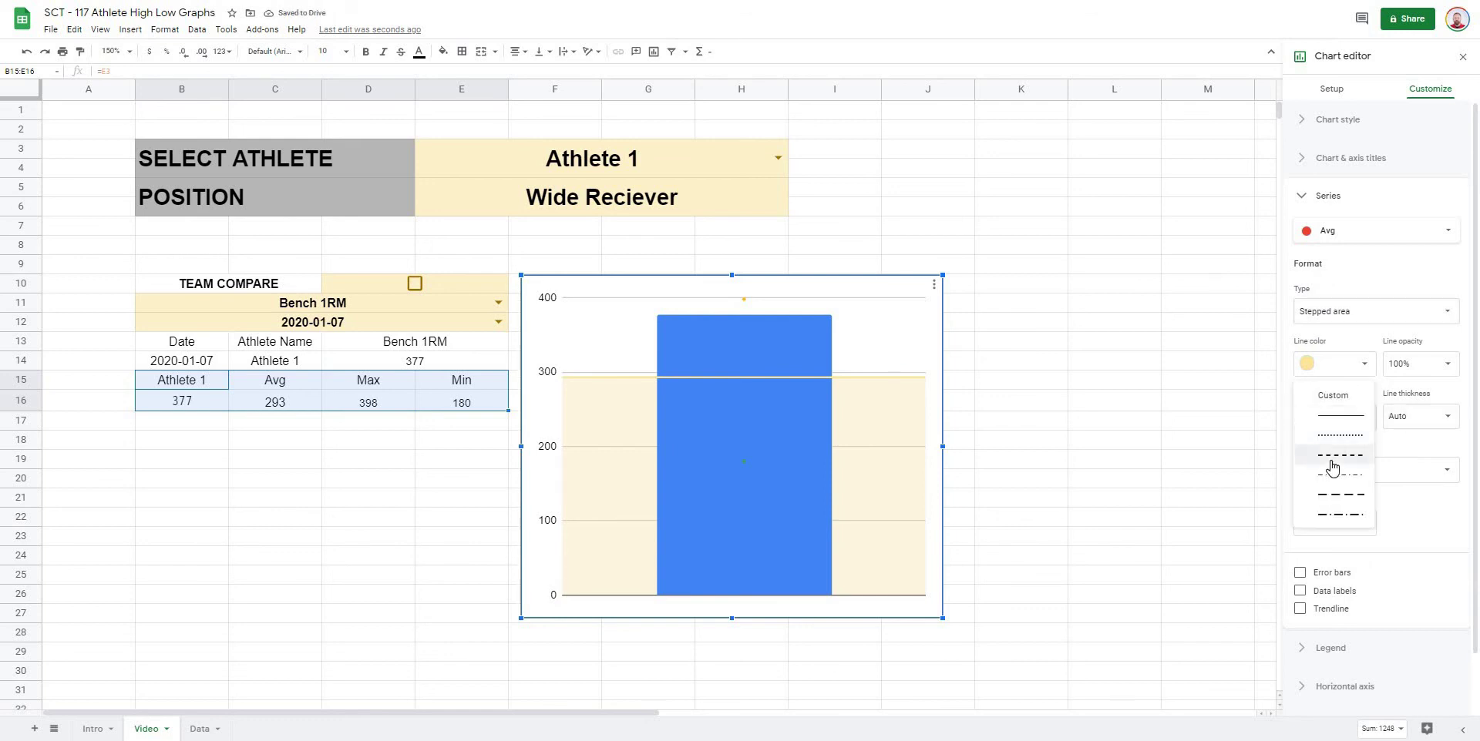
left_click(1333, 455)
left_click(1420, 424)
left_click(1408, 505)
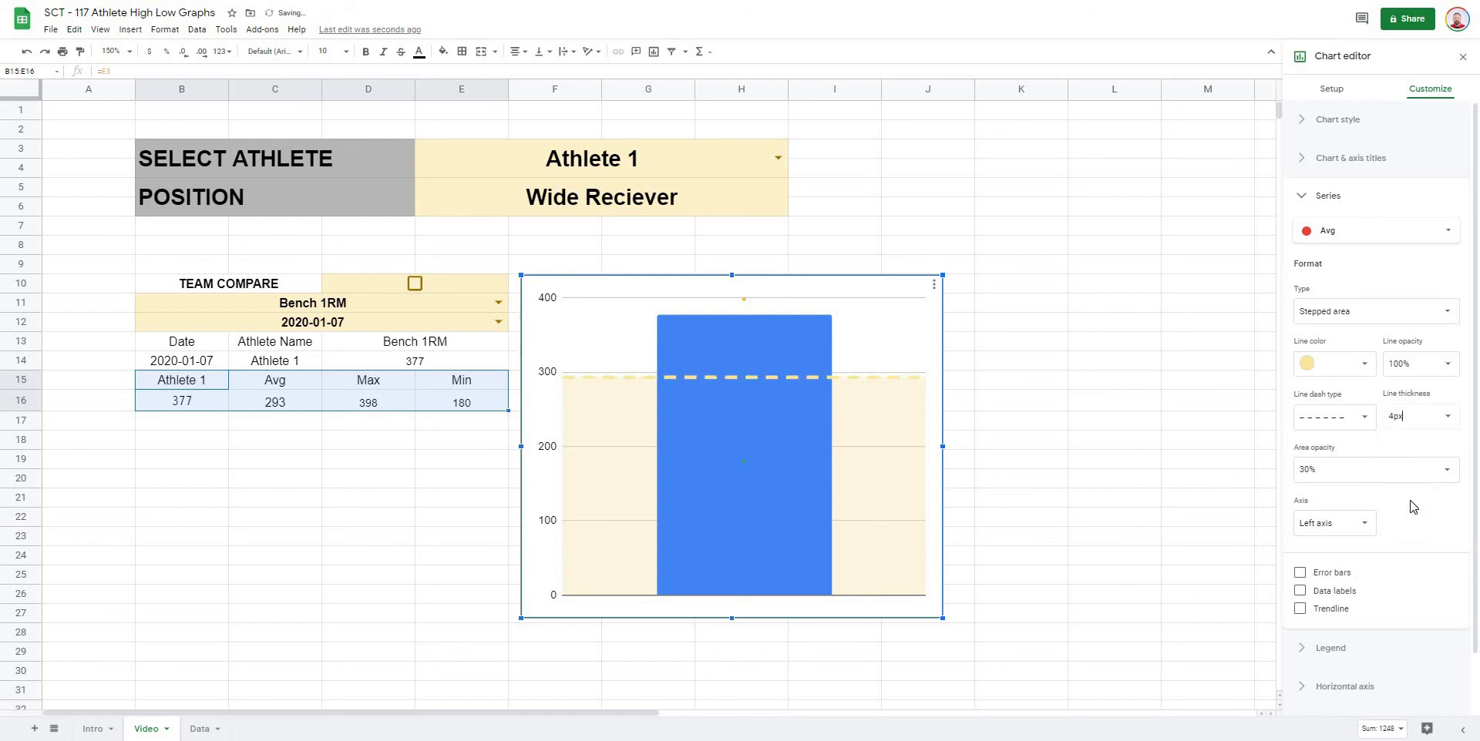
left_click(1446, 365)
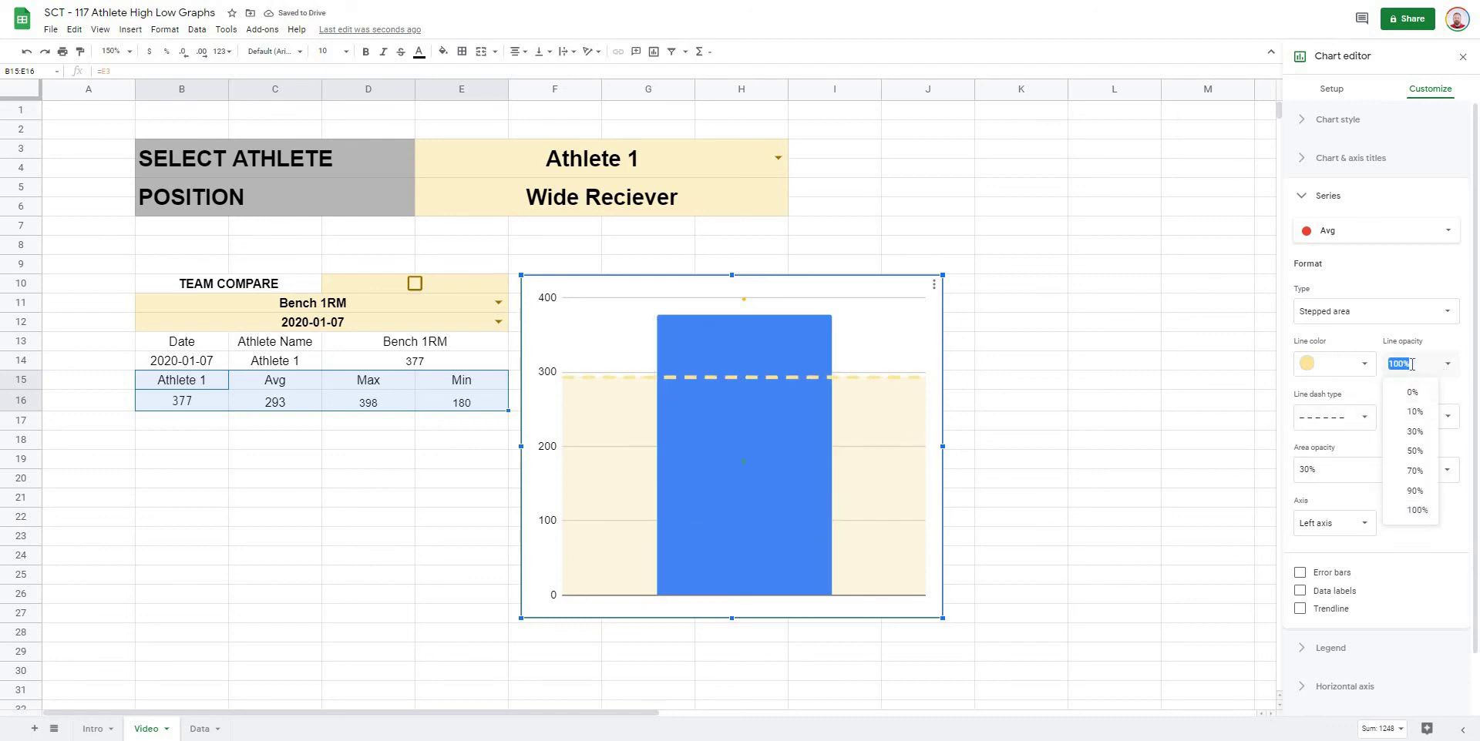
left_click(1448, 362)
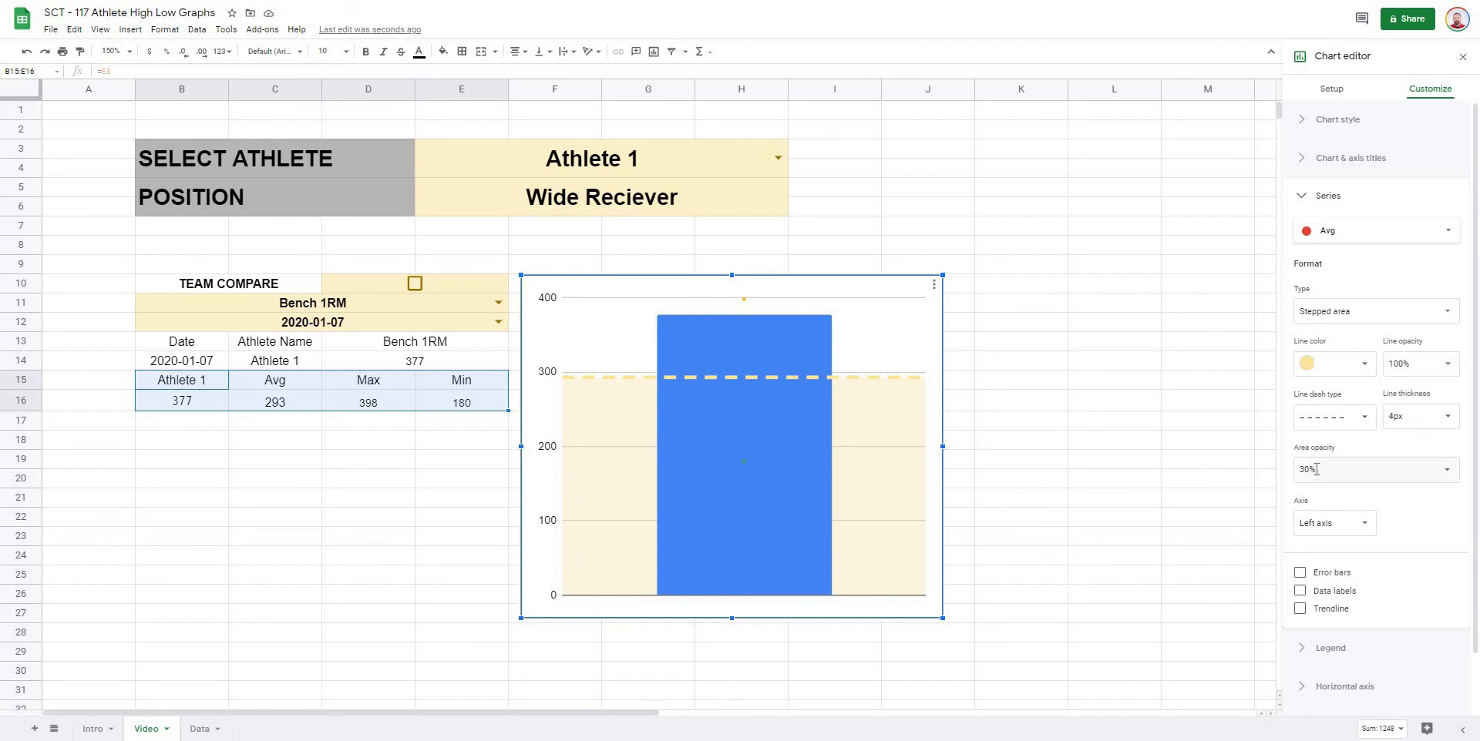
left_click(1446, 472)
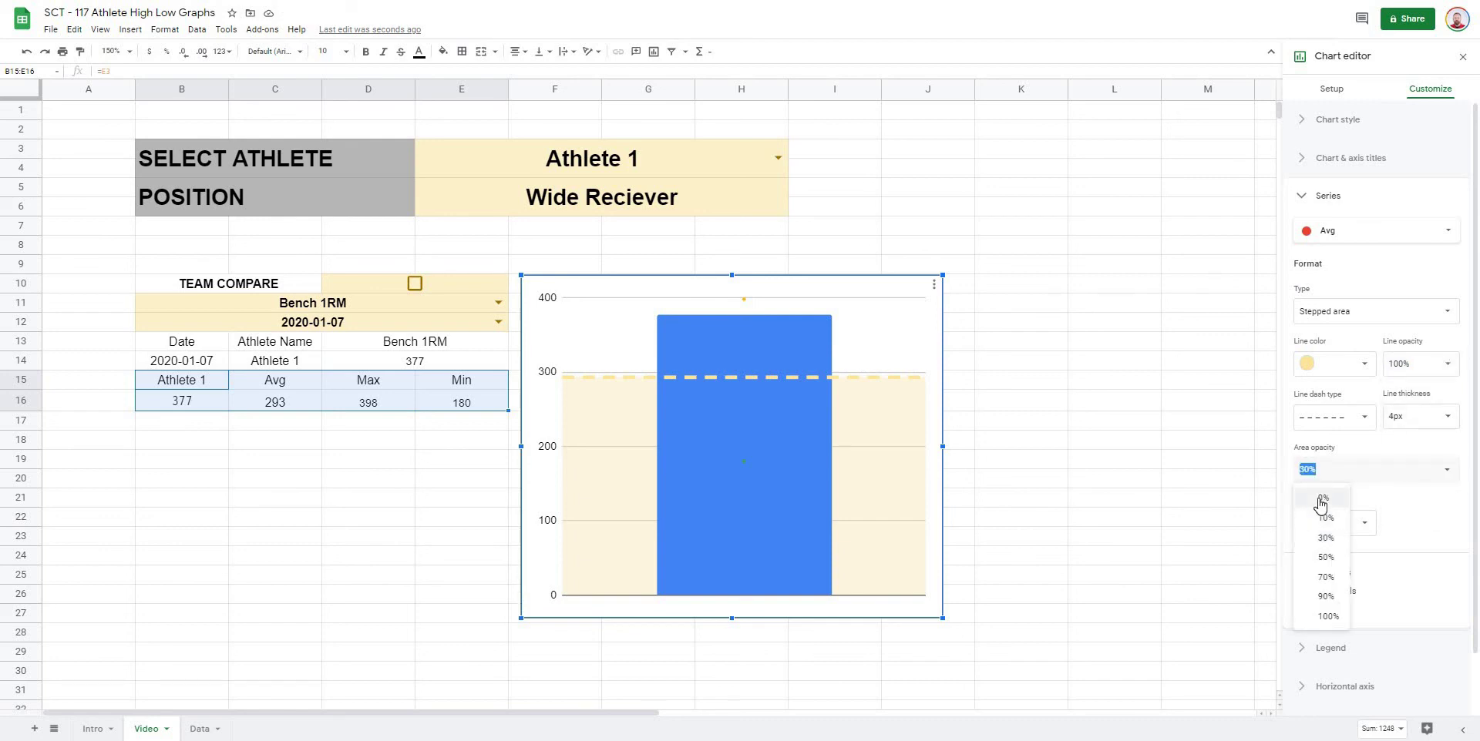
left_click(1320, 501)
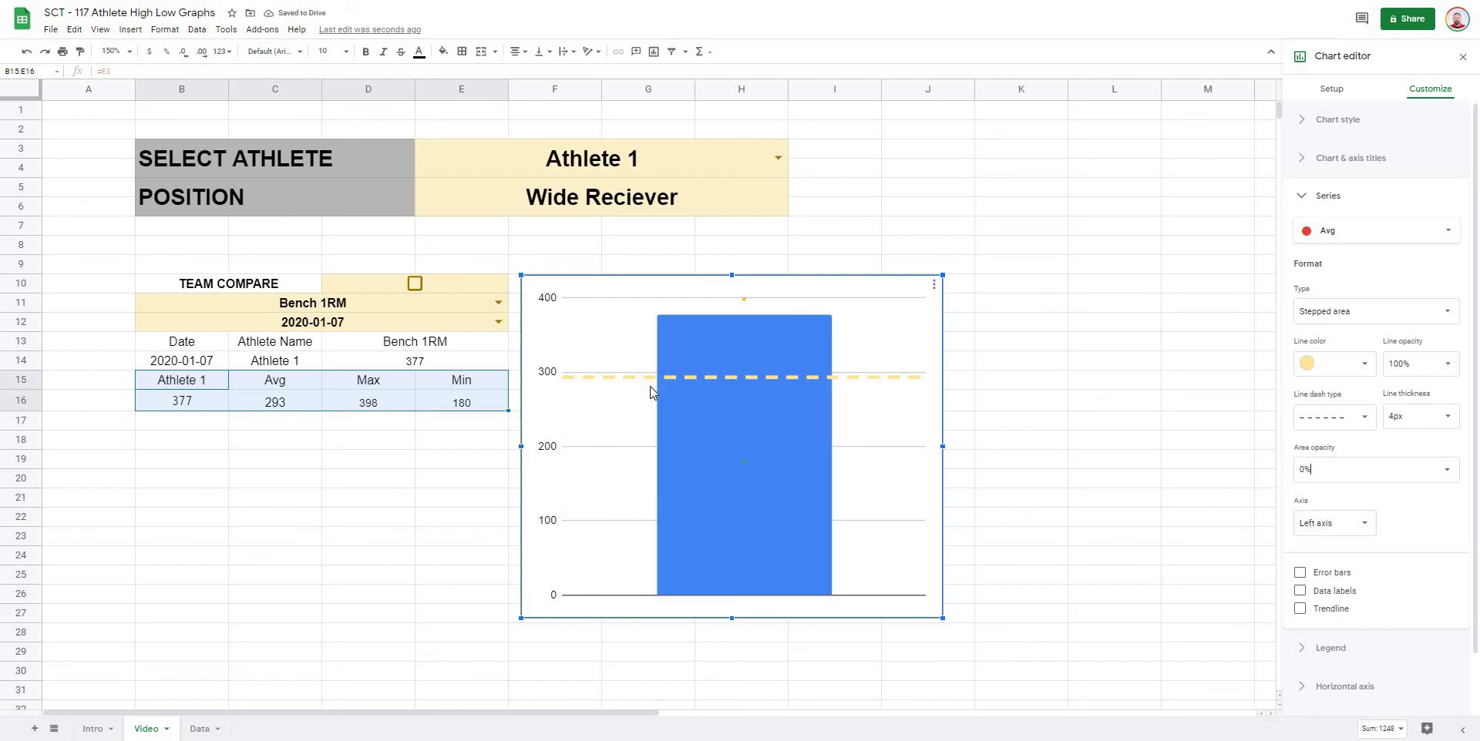
Step: Format the chart's Min series as a stepped area with a red line
left_click(1370, 234)
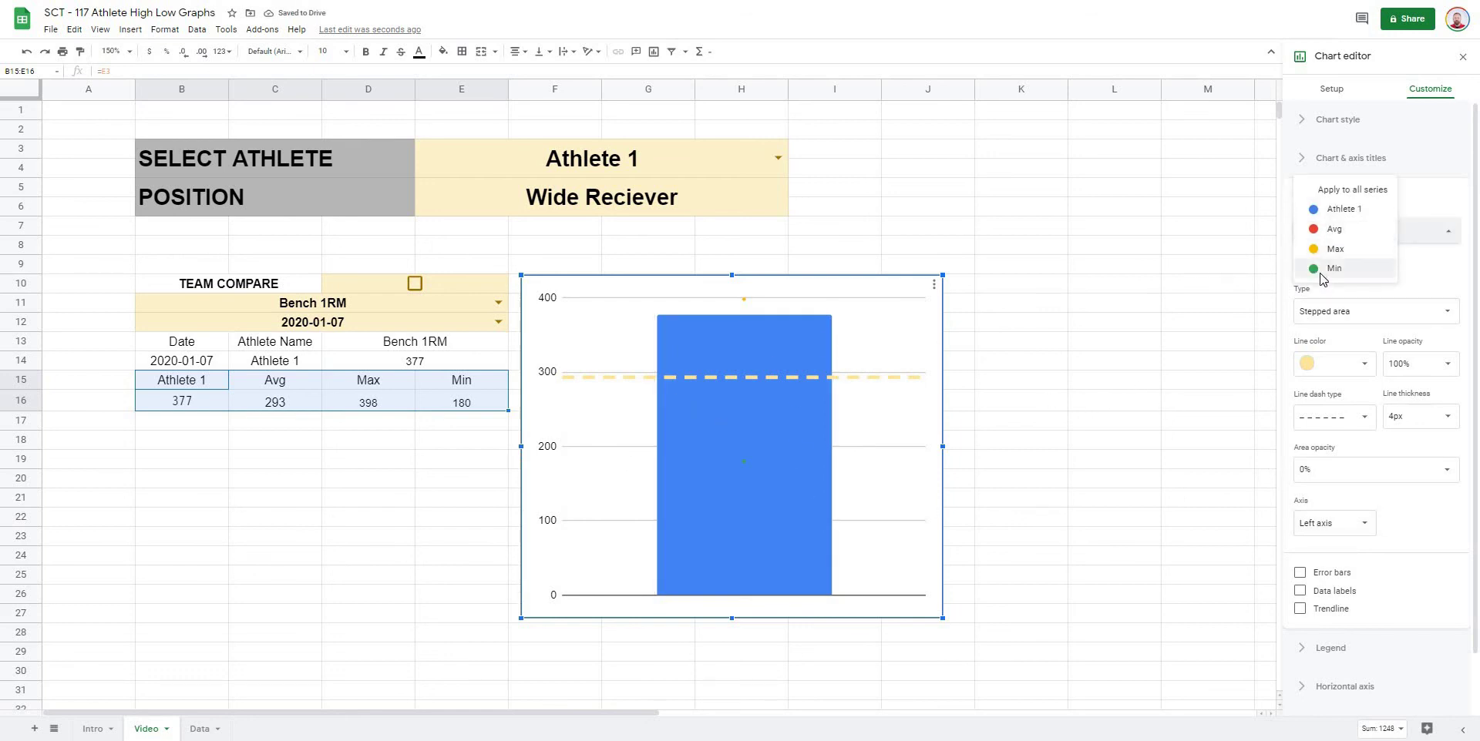
left_click(1319, 270)
left_click(1331, 373)
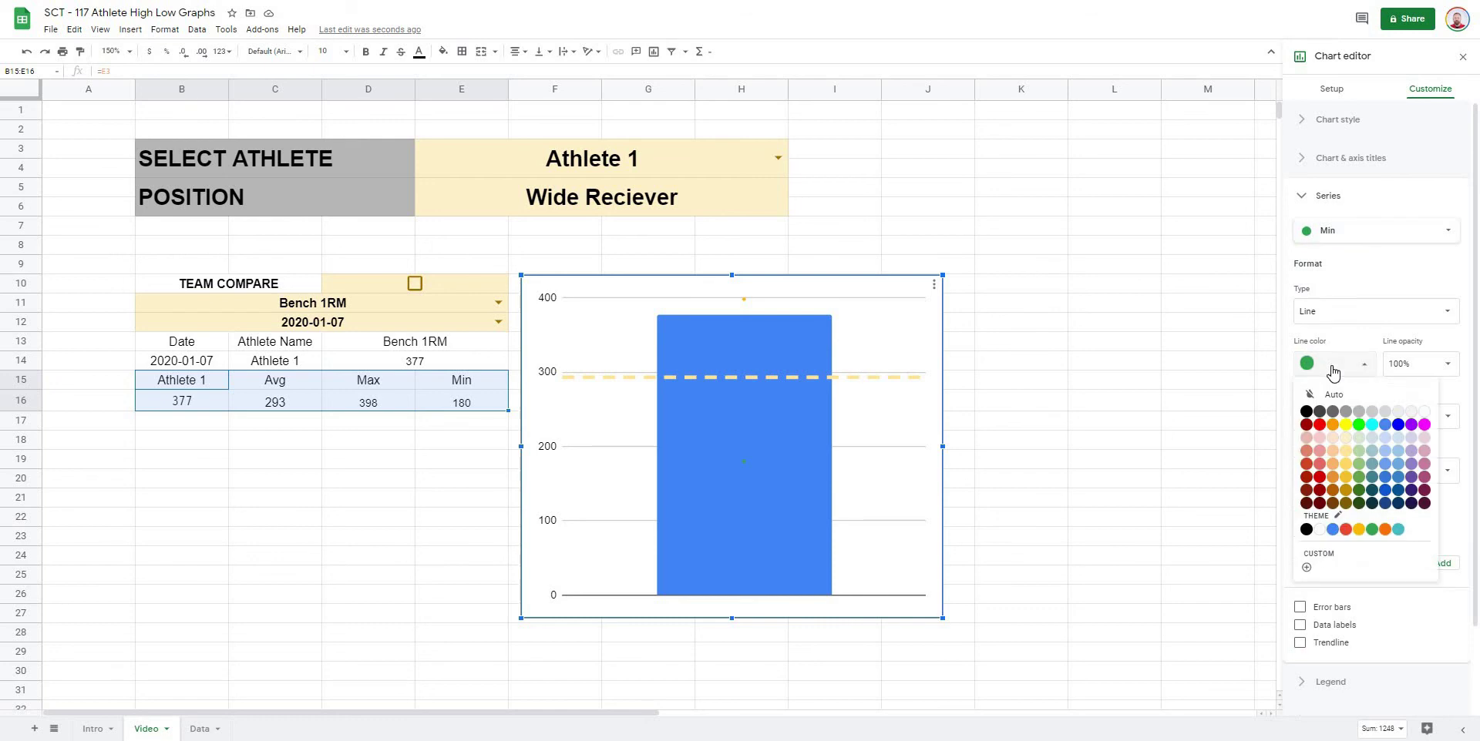
left_click(1319, 424)
left_click(1366, 313)
left_click(1361, 327)
Step: Give the Min series a dashed line 4px thick and set its area opacity to 0%
left_click(1352, 423)
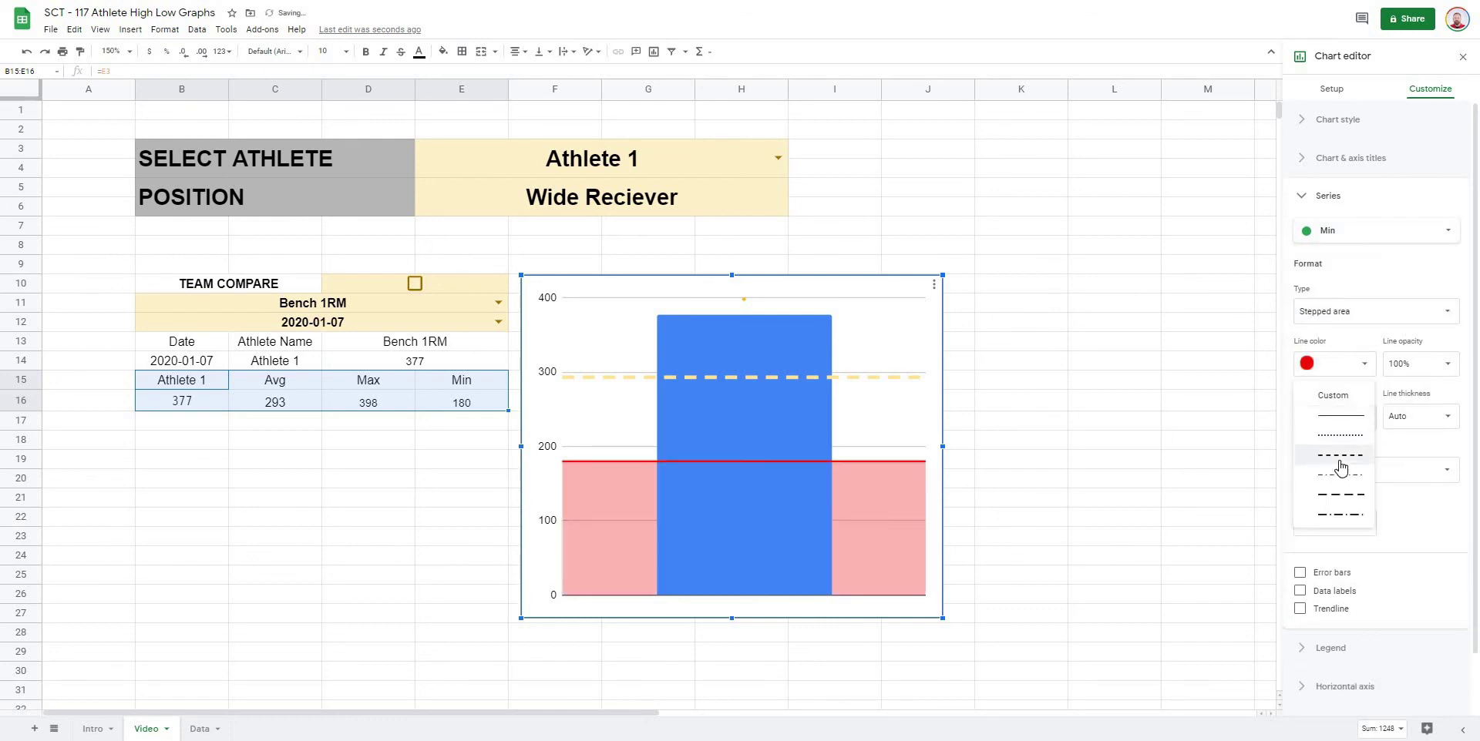
left_click(1337, 467)
left_click(1418, 416)
left_click(1412, 505)
left_click(1325, 469)
left_click(1323, 503)
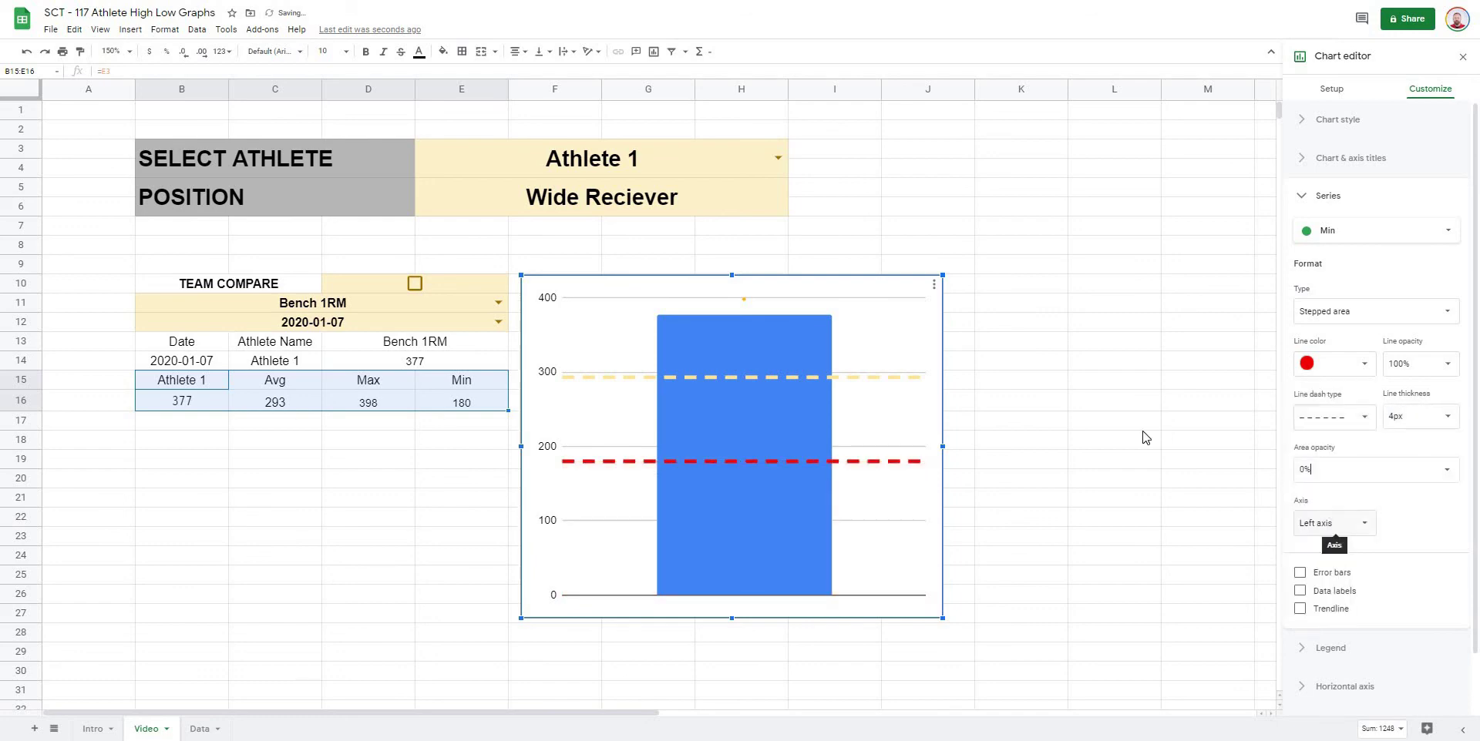
Step: Format the chart's Max series as a stepped area with a green line
left_click(1356, 240)
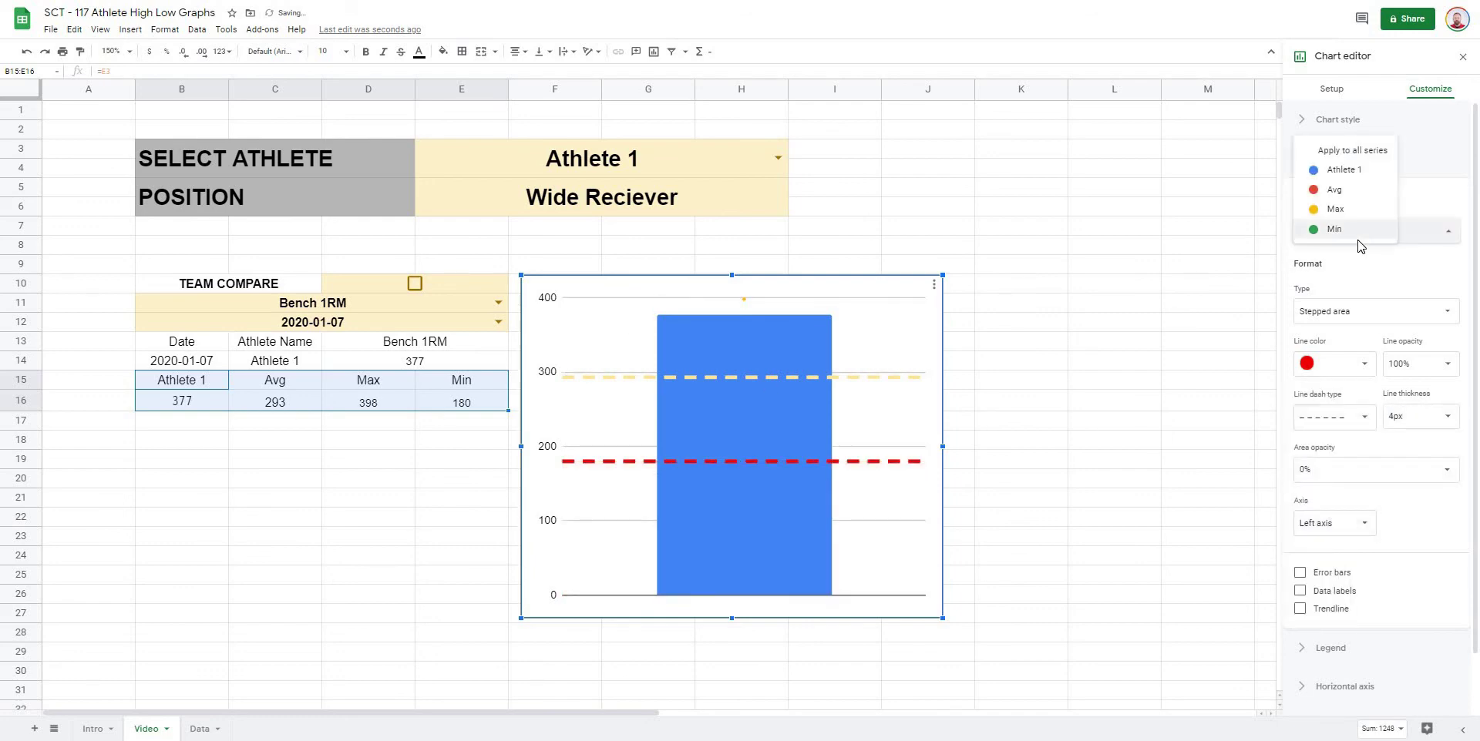
left_click(1333, 209)
left_click(1334, 368)
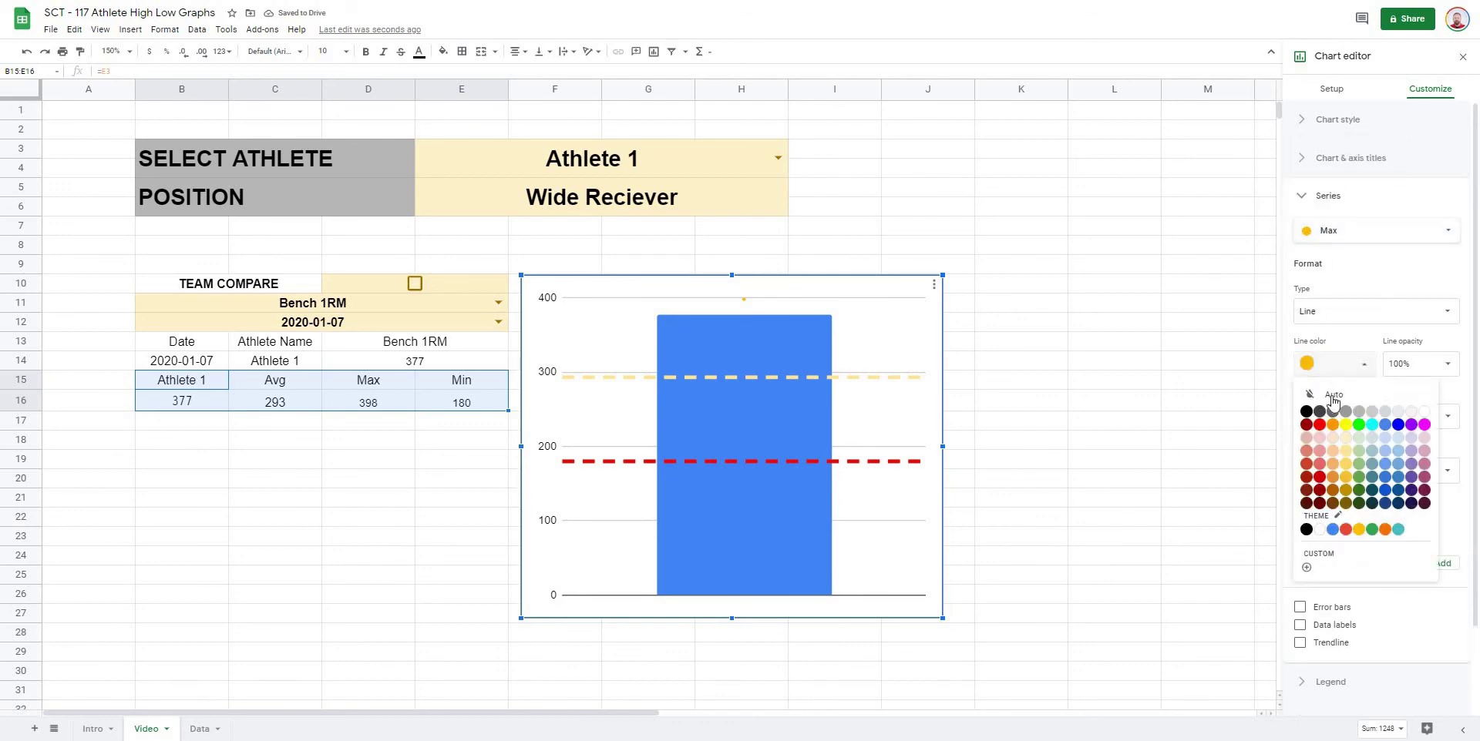
left_click(1360, 478)
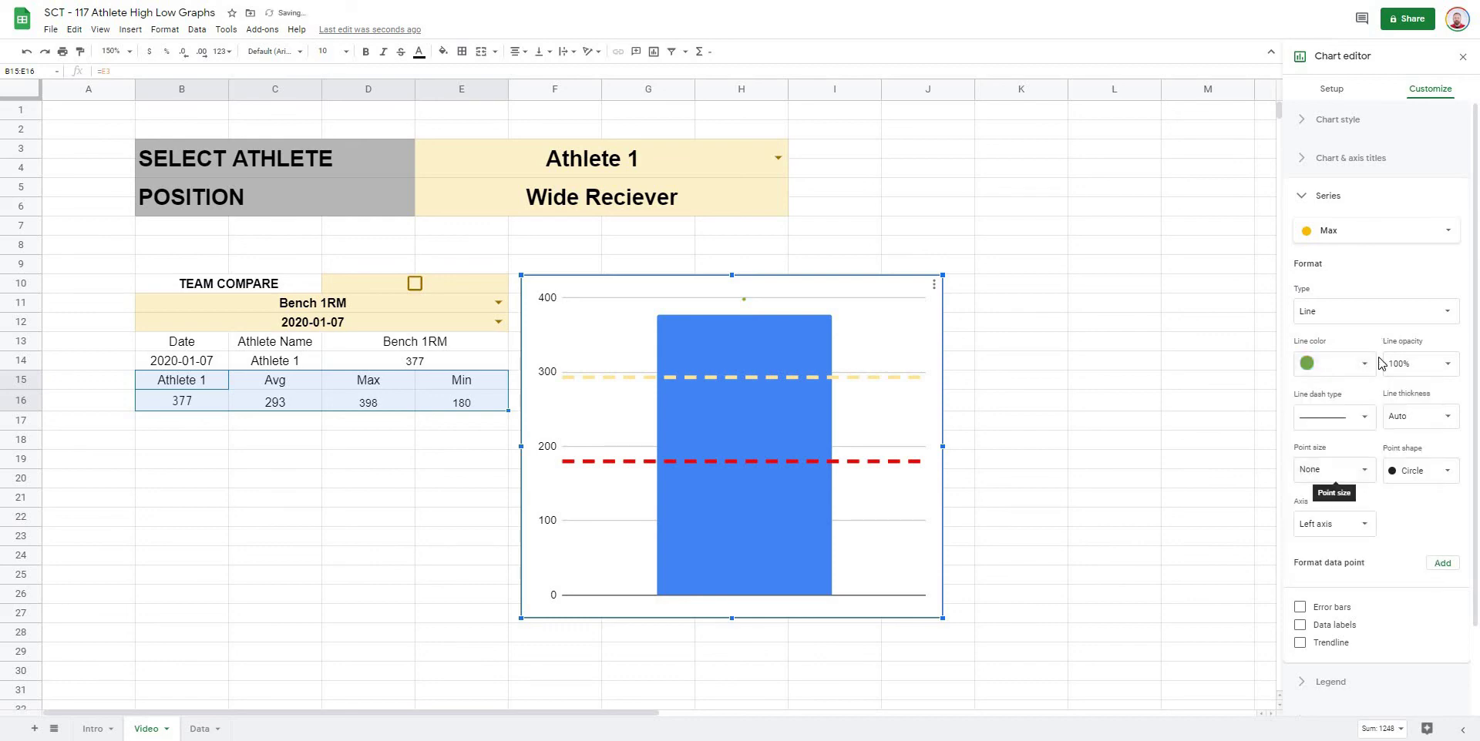
left_click(1399, 317)
left_click(1343, 329)
Step: Give the Max series a dashed 4px line with 0% area opacity, and close the chart editor
left_click(1350, 417)
left_click(1341, 455)
left_click(1421, 469)
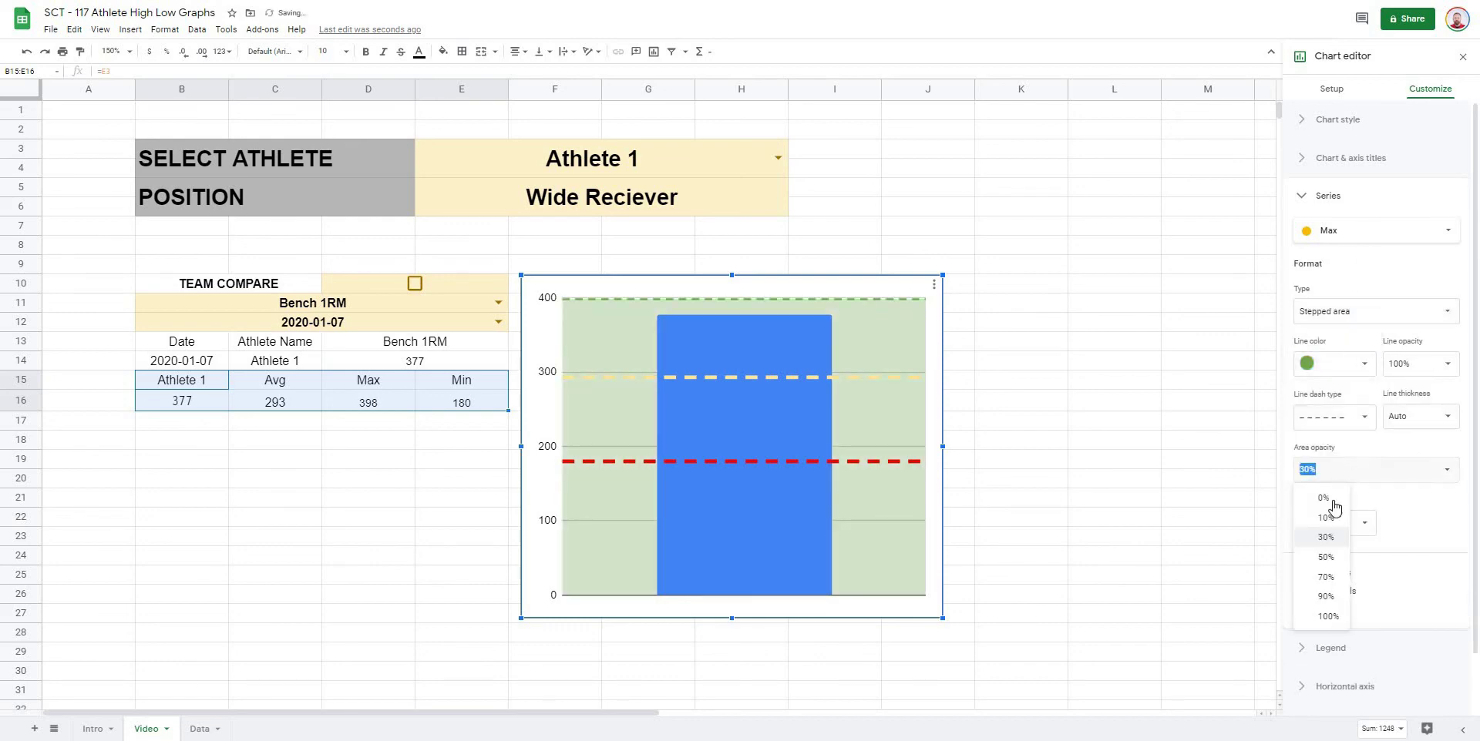
left_click(1335, 501)
left_click(1418, 417)
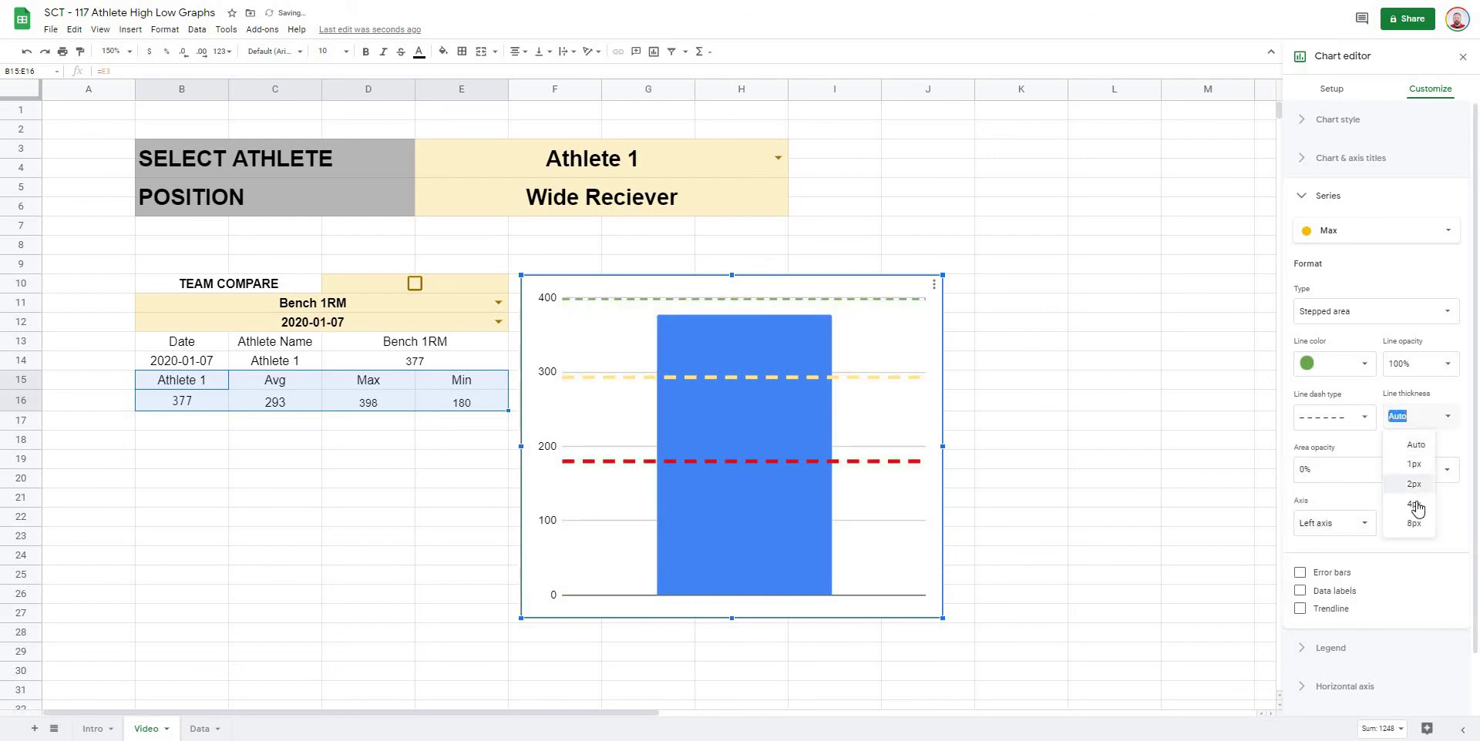
left_click(1409, 509)
left_click(1065, 427)
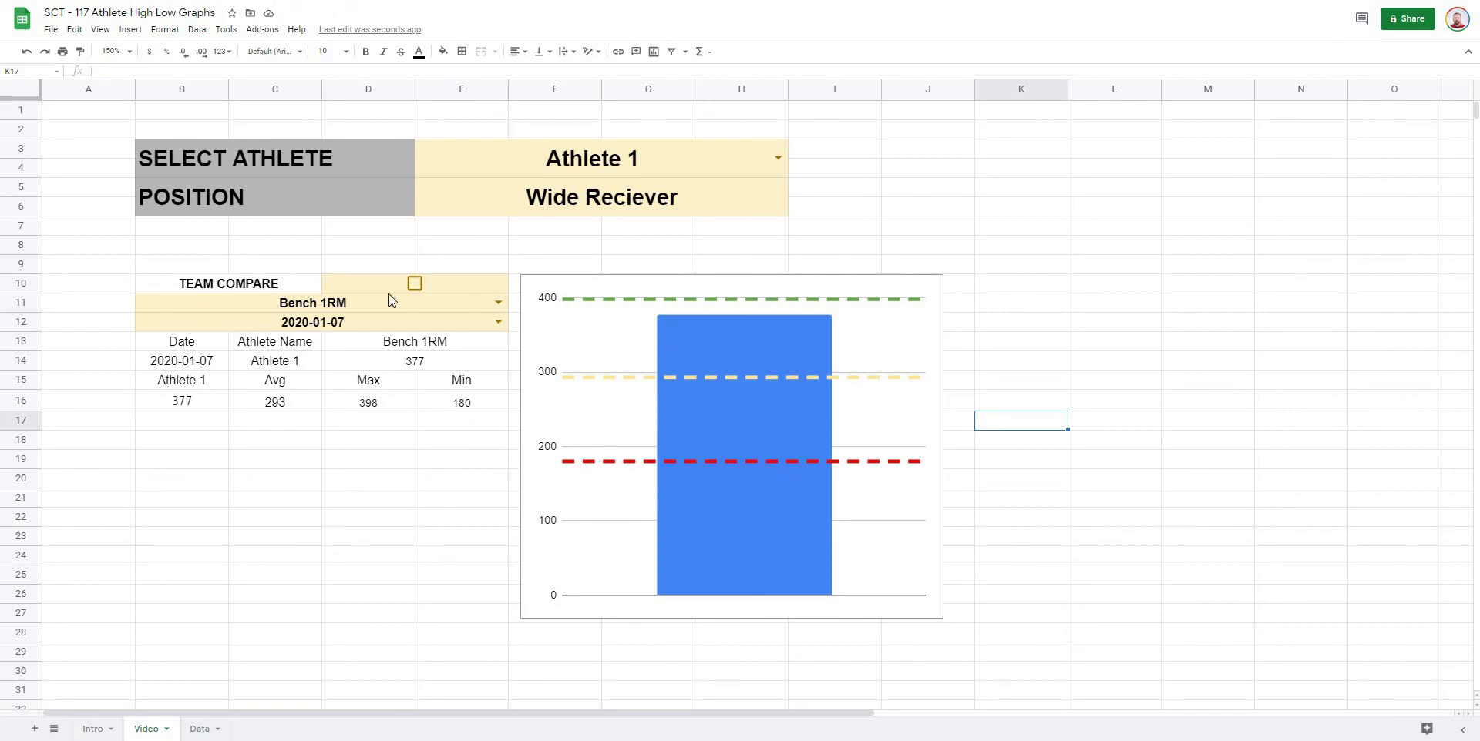
Step: Turn on team compare and switch the selected athlete to Athlete 2
left_click(414, 284)
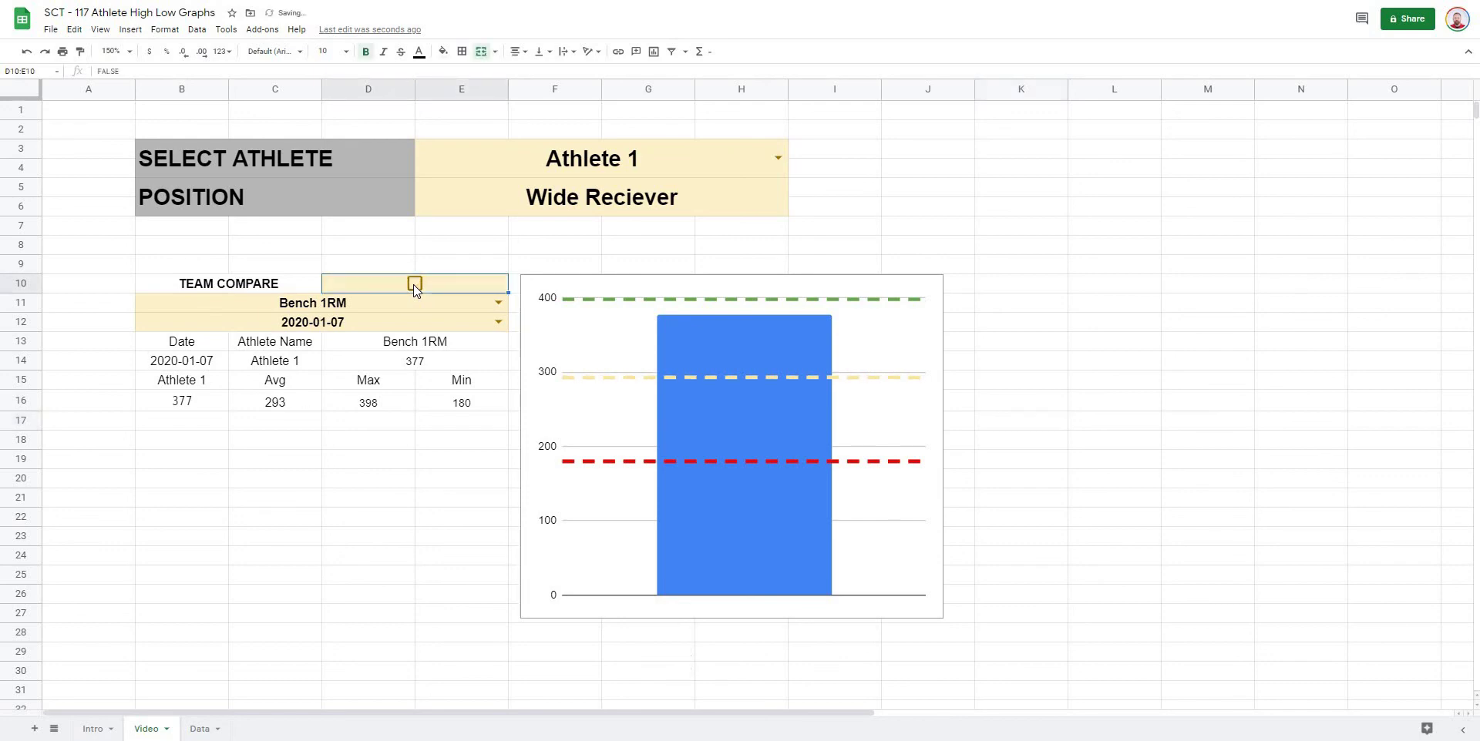
left_click(776, 160)
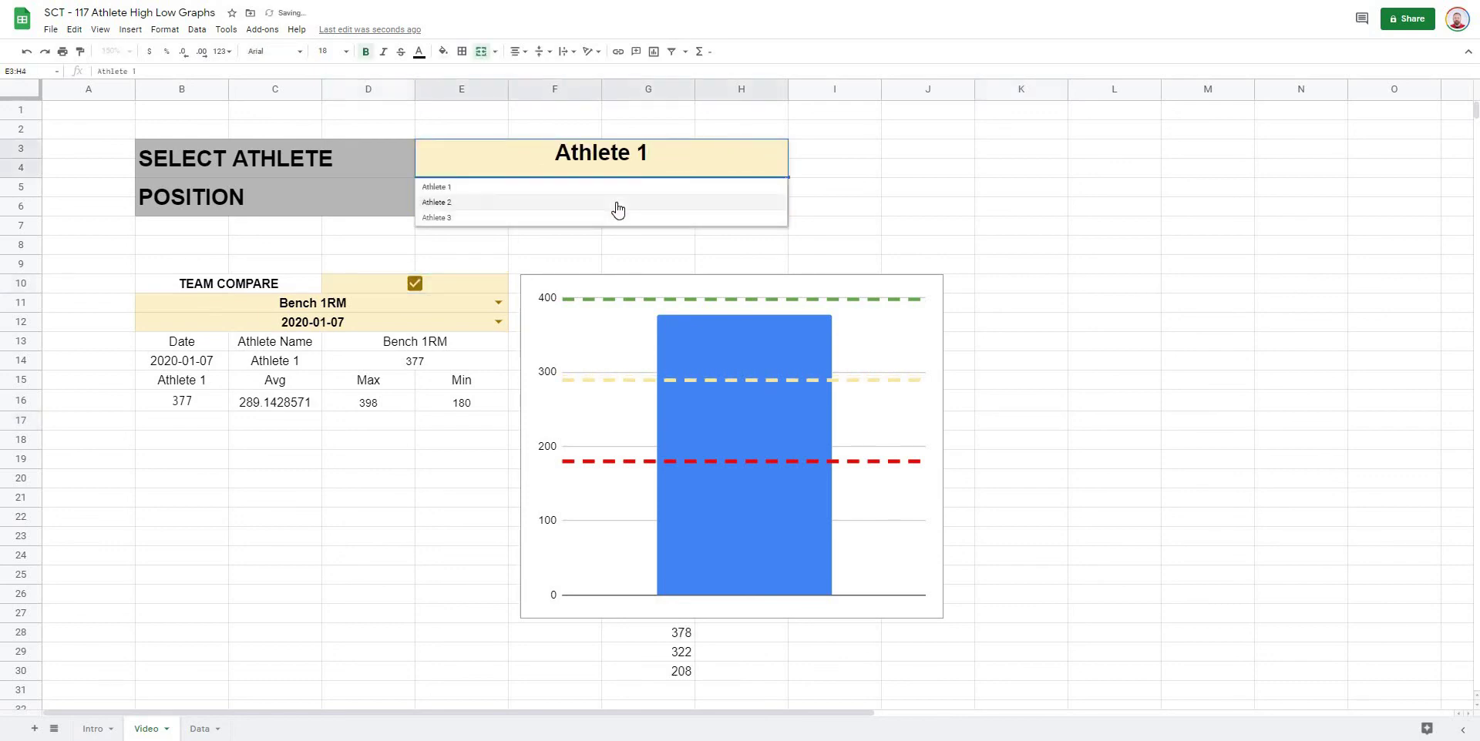
left_click(615, 205)
Step: Test the date dropdown with 2020-01-11 and set it to 2020-01-13
left_click(497, 323)
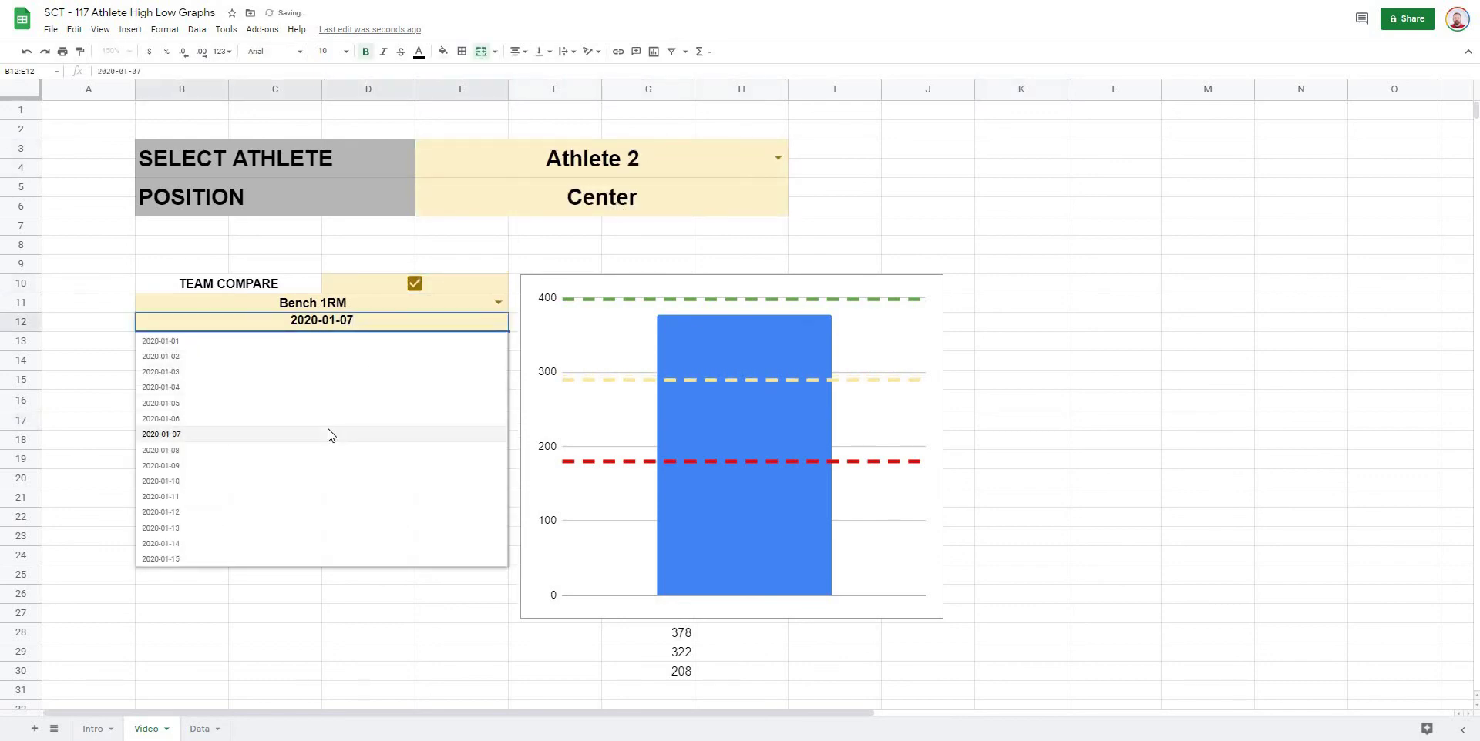
key("Escape")
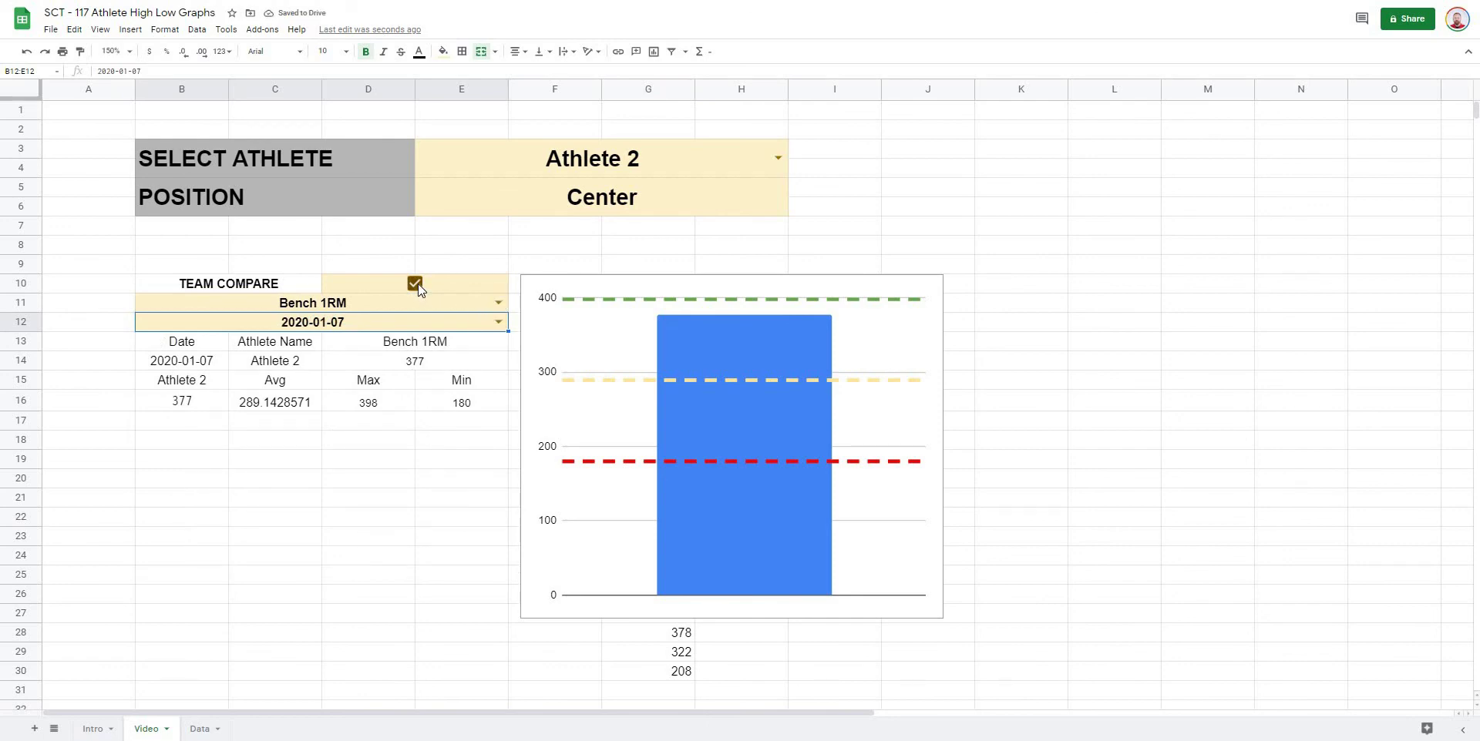
left_click(497, 322)
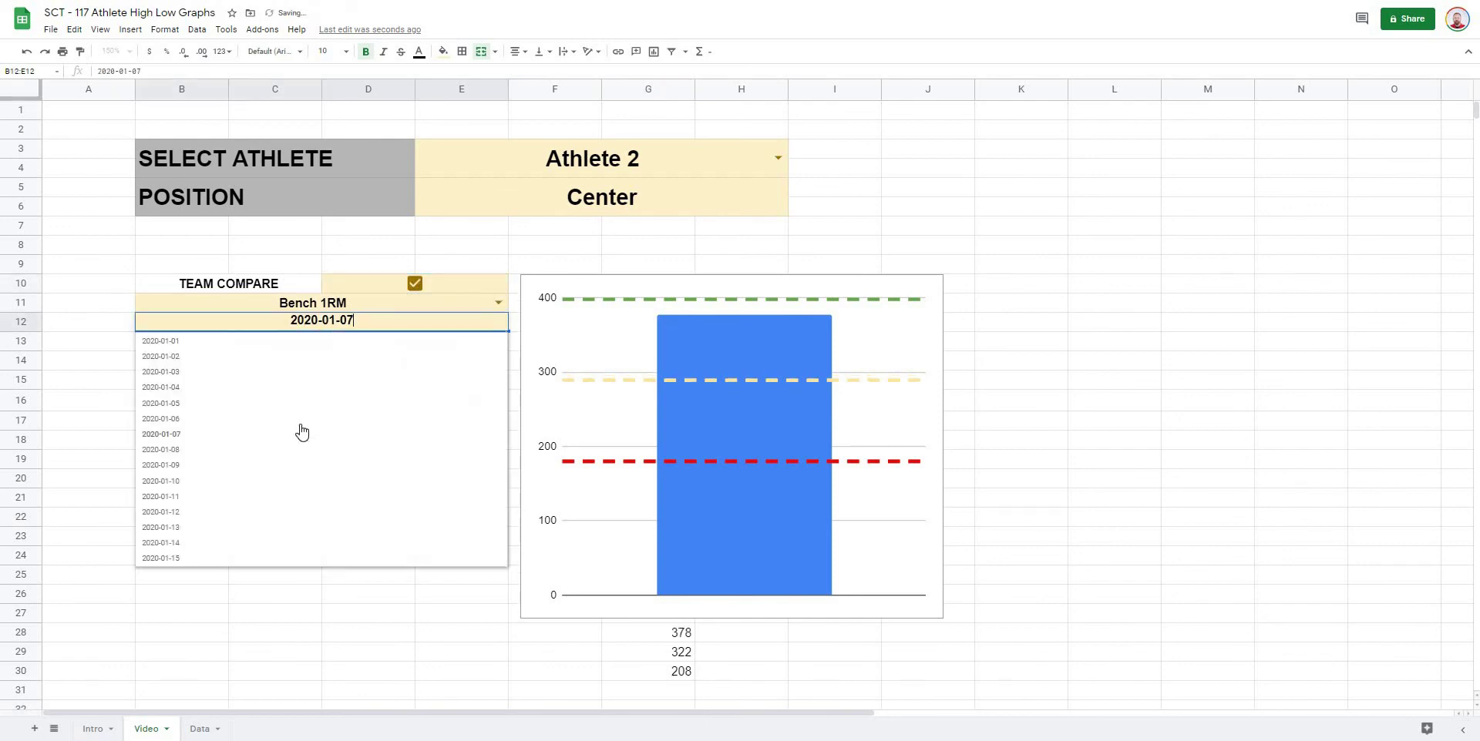
left_click(282, 500)
left_click(498, 323)
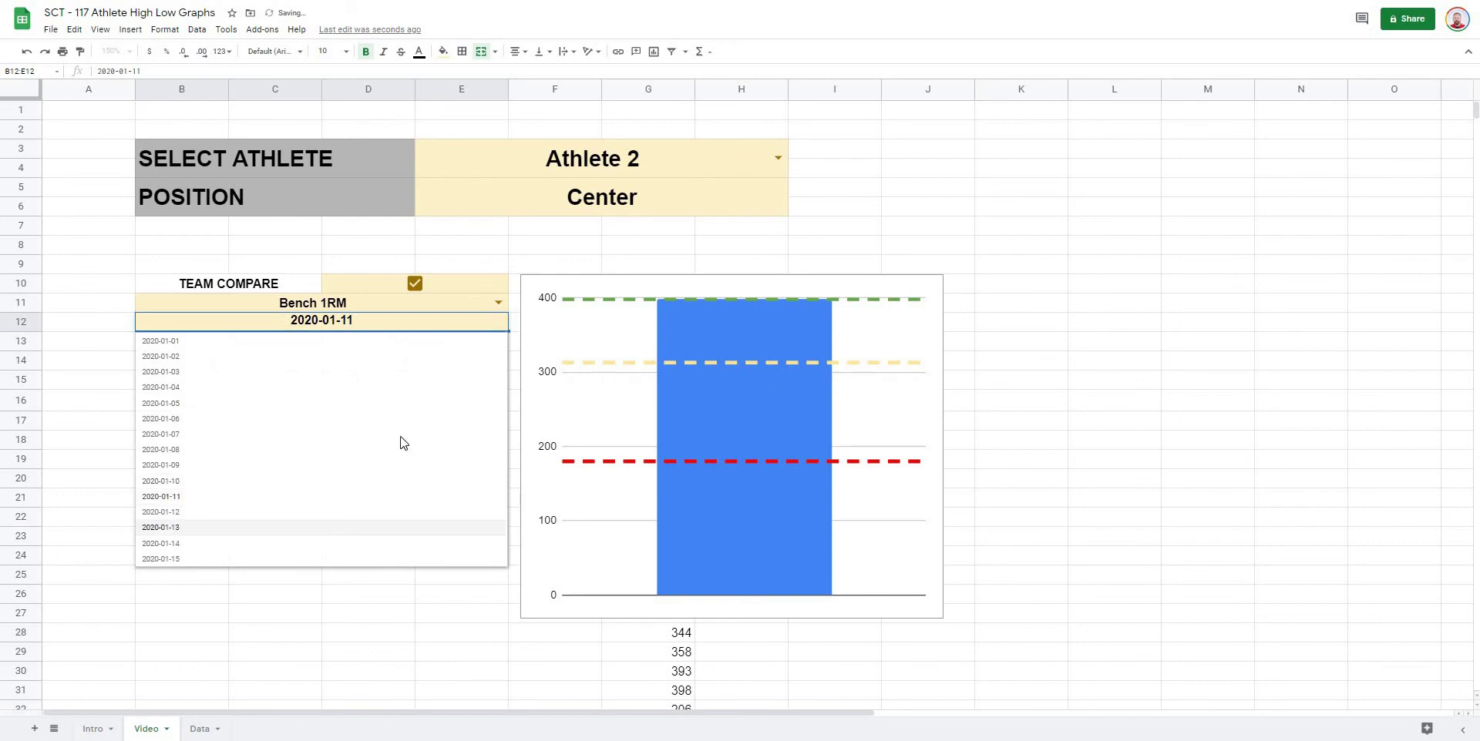
left_click(308, 527)
Step: Switch the athlete back to Athlete 1 and change the compared exercise to Squat 1RM
left_click(776, 158)
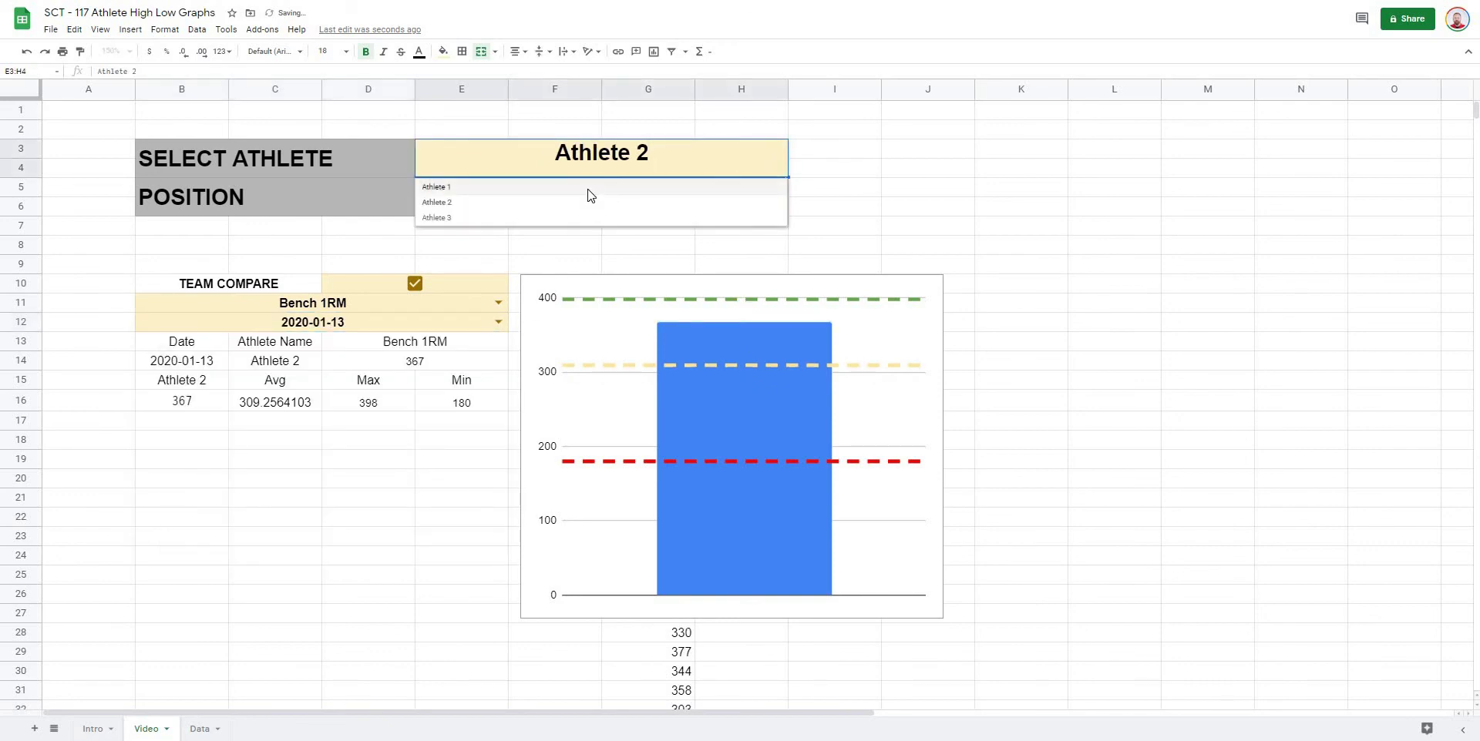
left_click(588, 190)
left_click(479, 303)
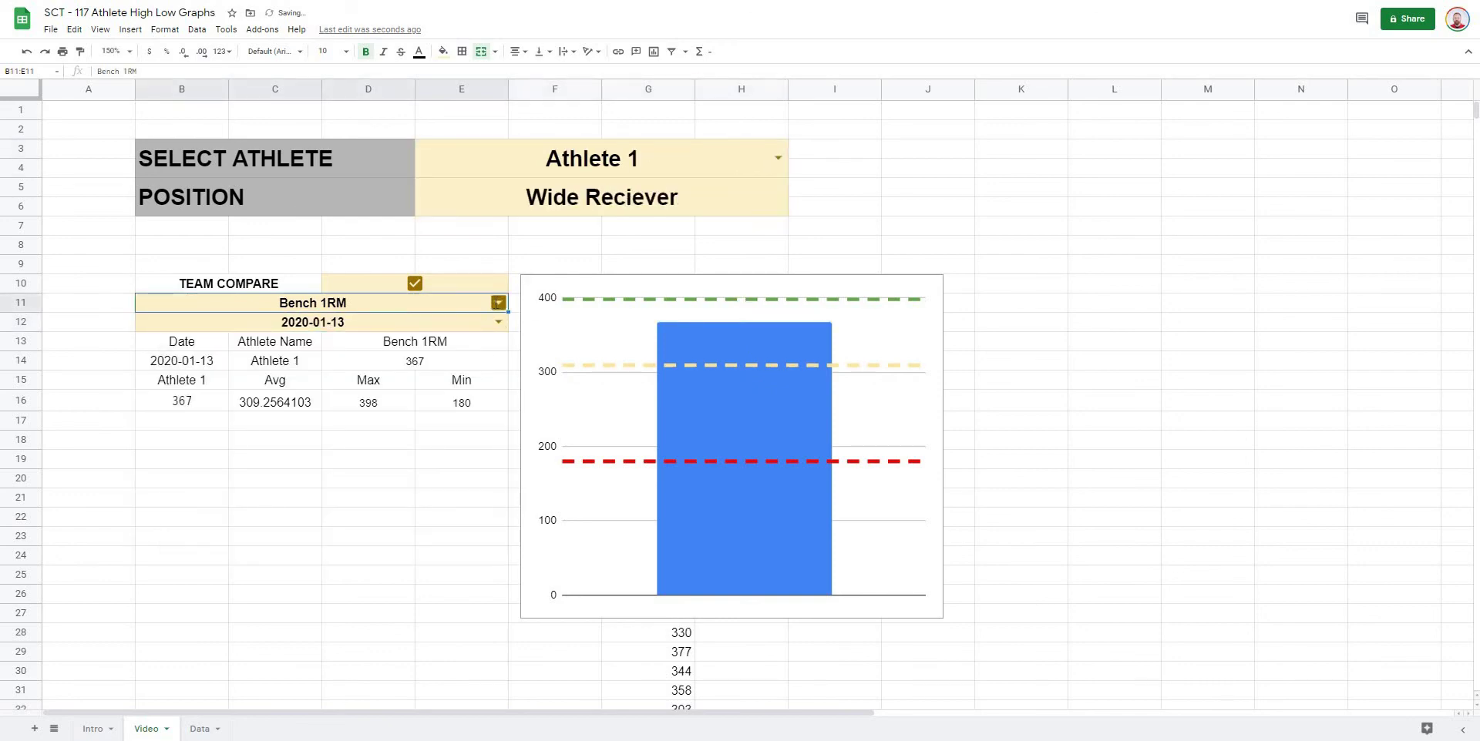
left_click(498, 302)
left_click(274, 420)
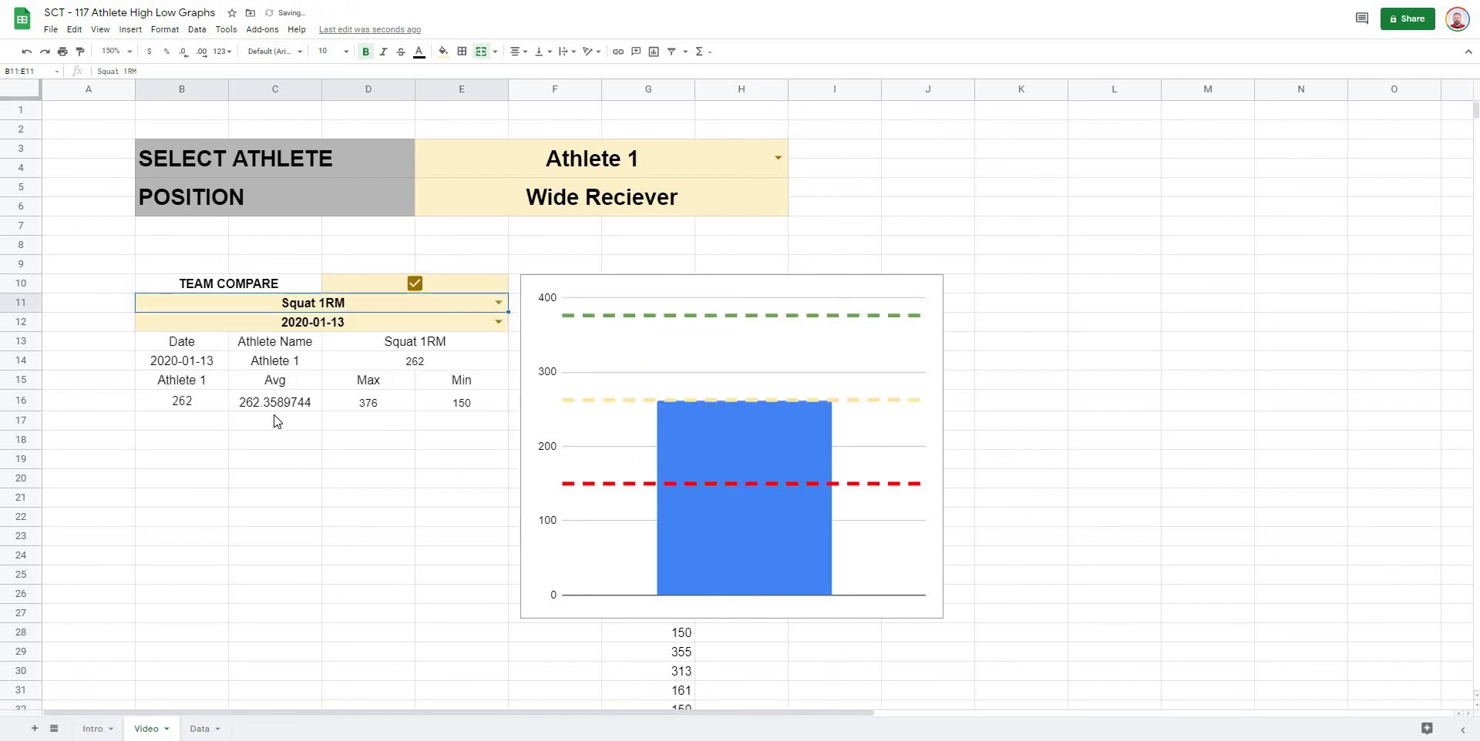